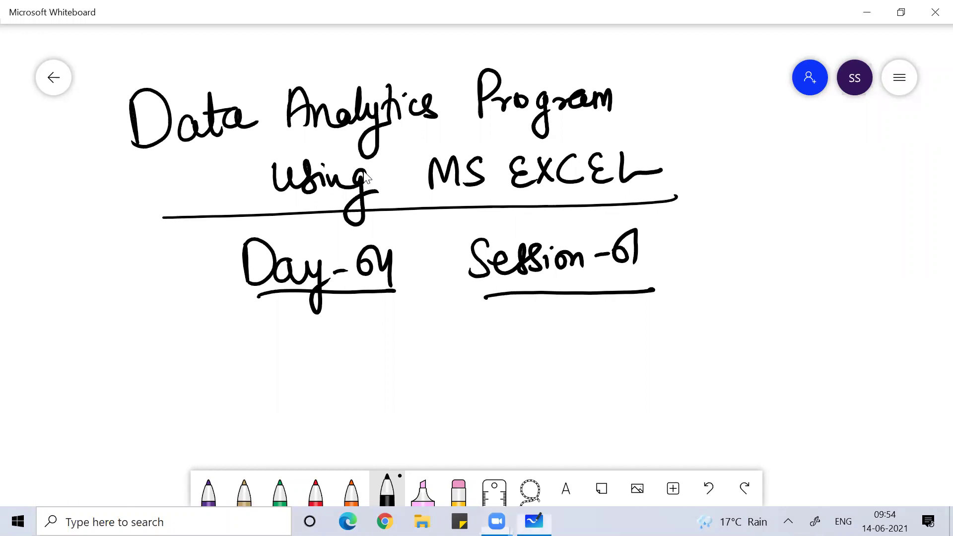
Step: Pan across the 'Data Analytics Program using MS EXCEL' board title, then minimise Whiteboard to the desktop
{"action": "scroll", "coordinate": [365, 177], "scroll_direction": "down", "scroll_amount": 3}
{"action": "scroll", "coordinate": [366, 177], "scroll_direction": "down", "scroll_amount": 1}
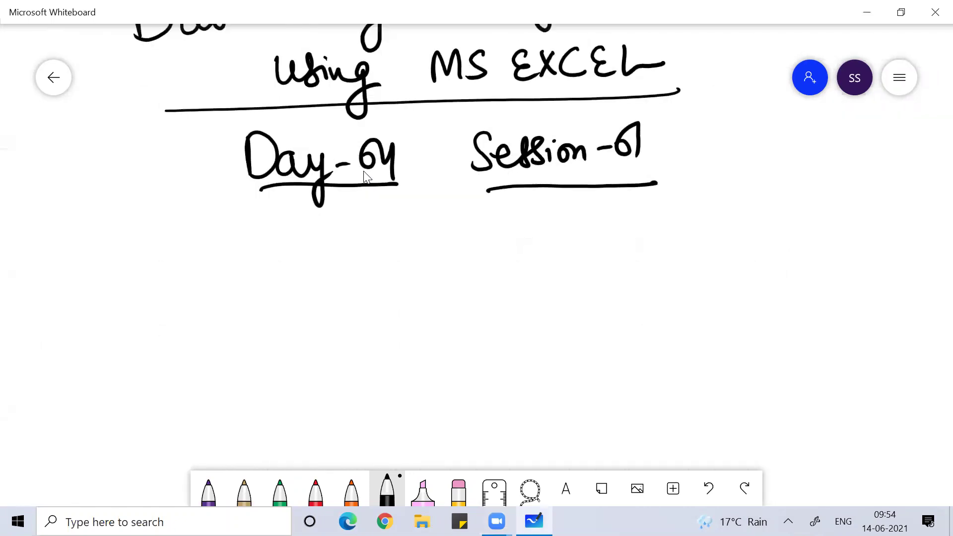
{"action": "scroll", "coordinate": [366, 177], "scroll_direction": "up", "scroll_amount": 2}
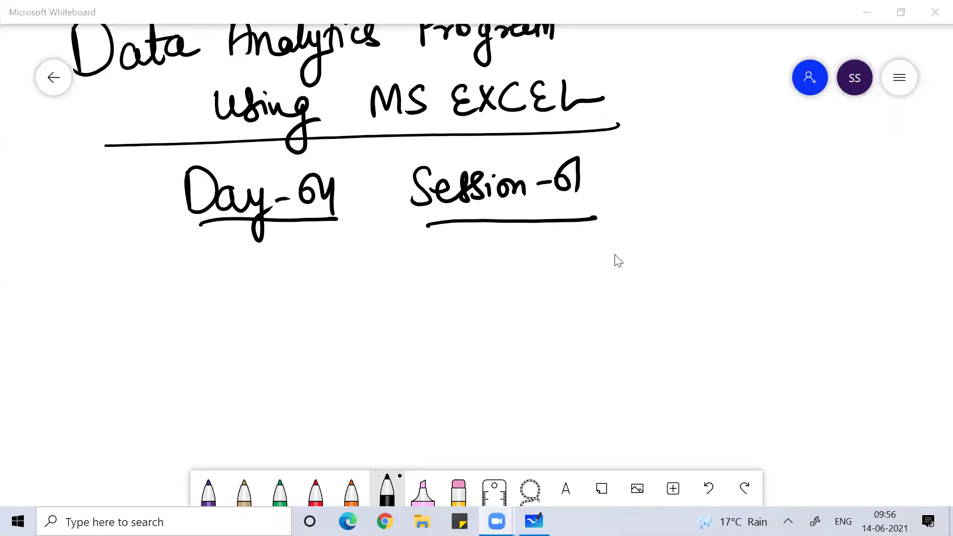
{"action": "key", "text": "super+d"}
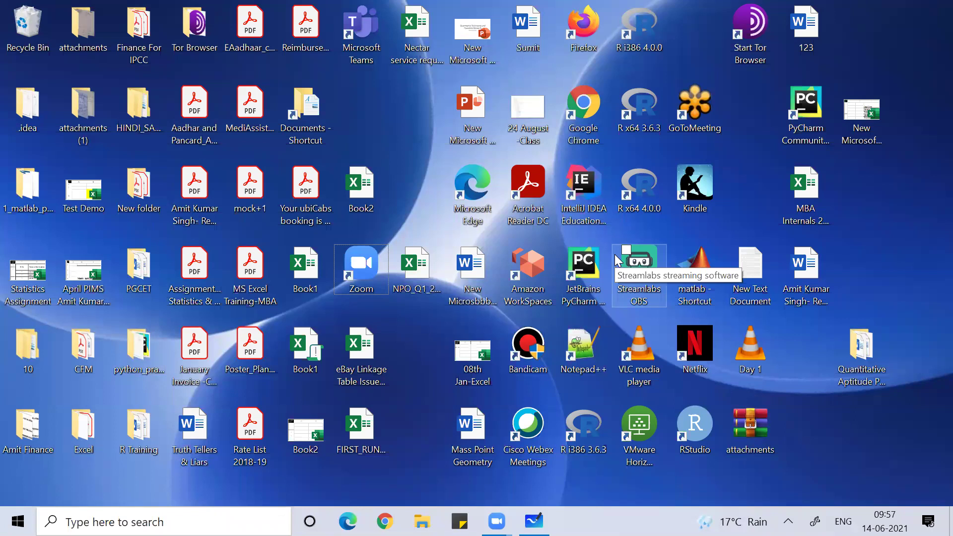
Step: Launch Excel 2019 from the Run box after briefly checking the Start menu
{"action": "key", "text": "super+r"}
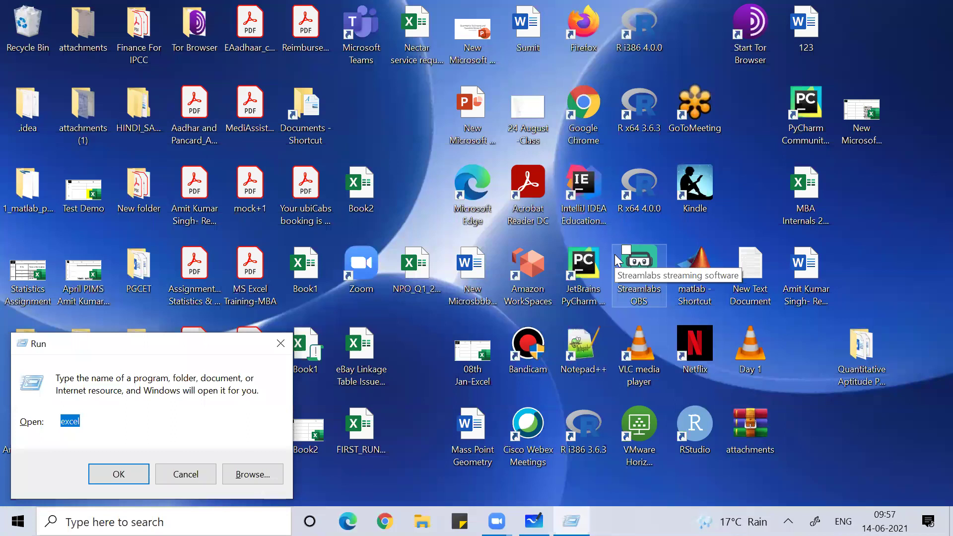
{"action": "left_click", "coordinate": [273, 347]}
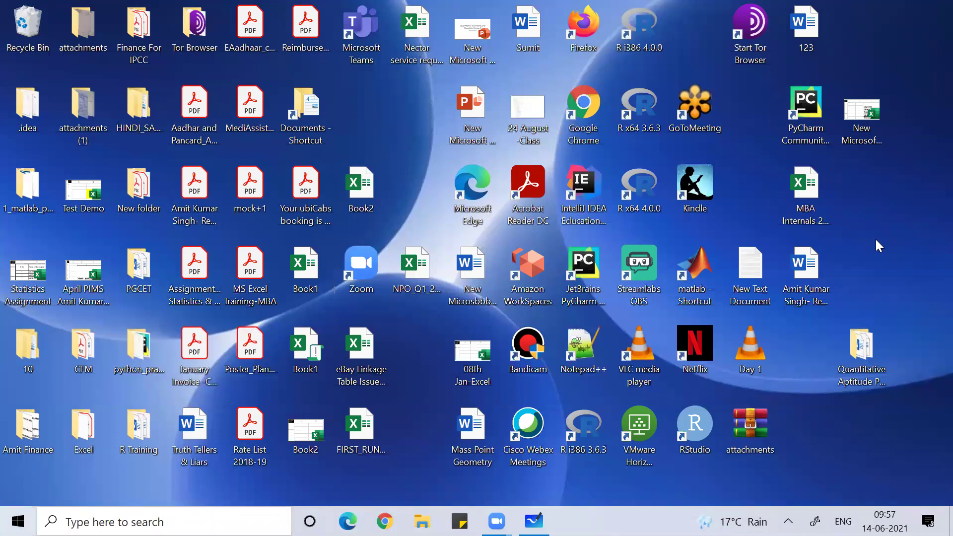
{"action": "key", "text": "super"}
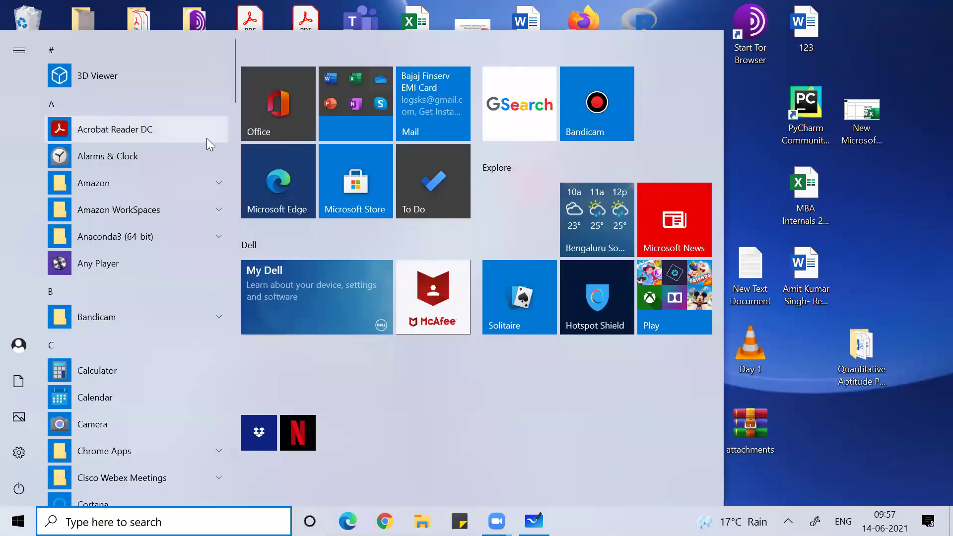
{"action": "left_click_drag", "start_coordinate": [230, 92], "coordinate": [228, 176]}
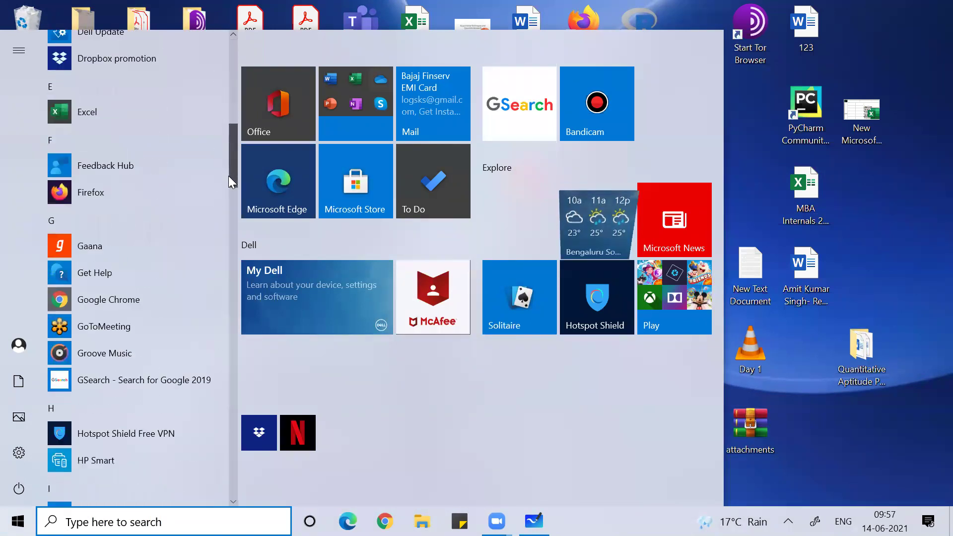
{"action": "left_click", "coordinate": [928, 181]}
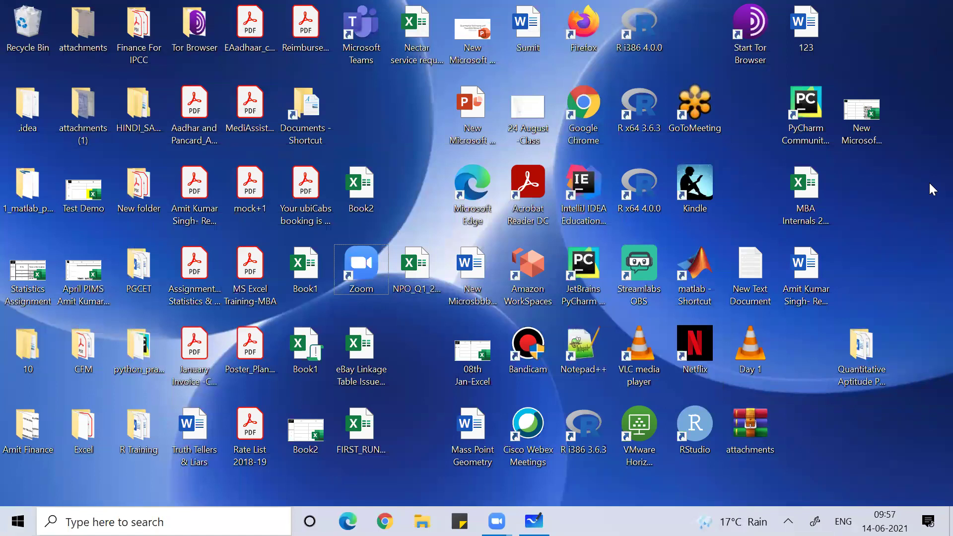
{"action": "key", "text": "super+r"}
{"action": "key", "text": "Return"}
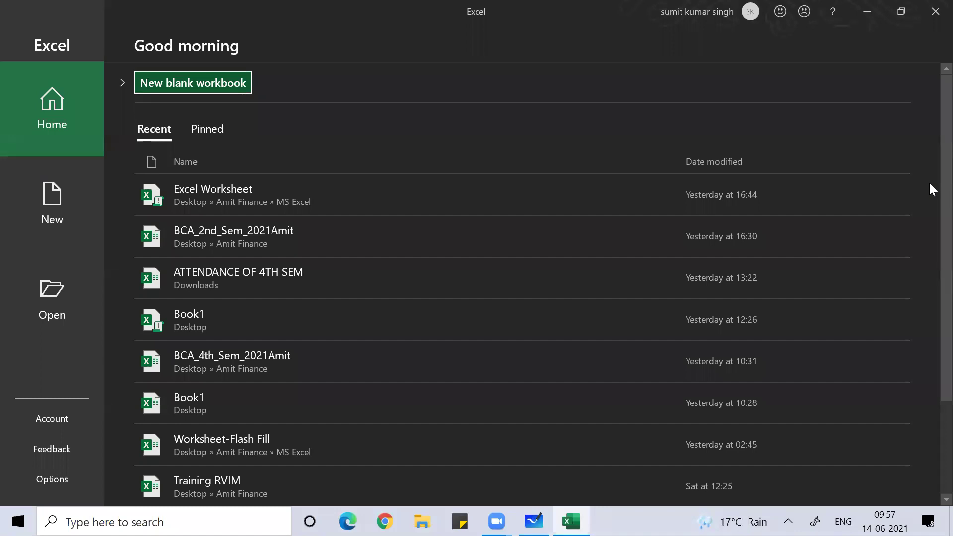
Step: Create a new blank workbook, Book1, from the Excel start screen
{"action": "key", "text": "Return"}
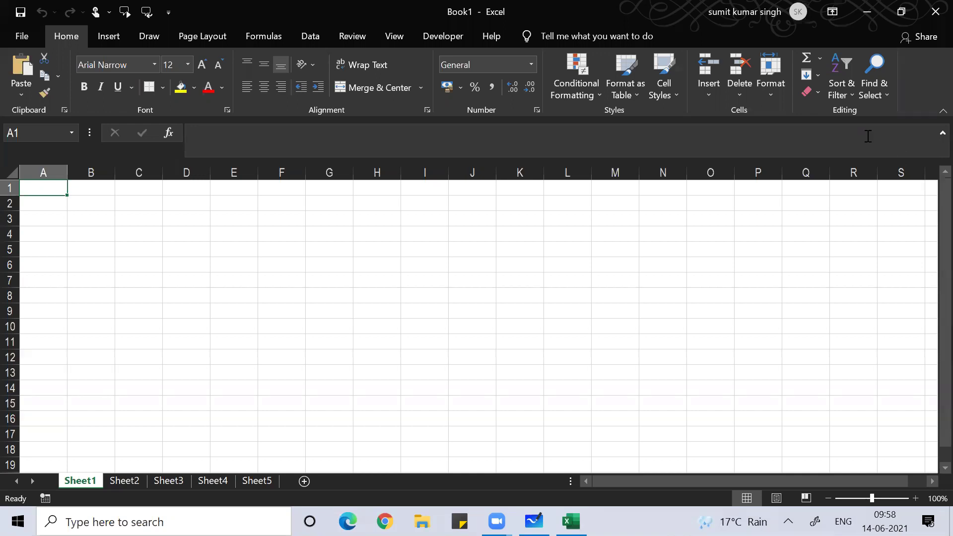
{"action": "left_click", "coordinate": [17, 35]}
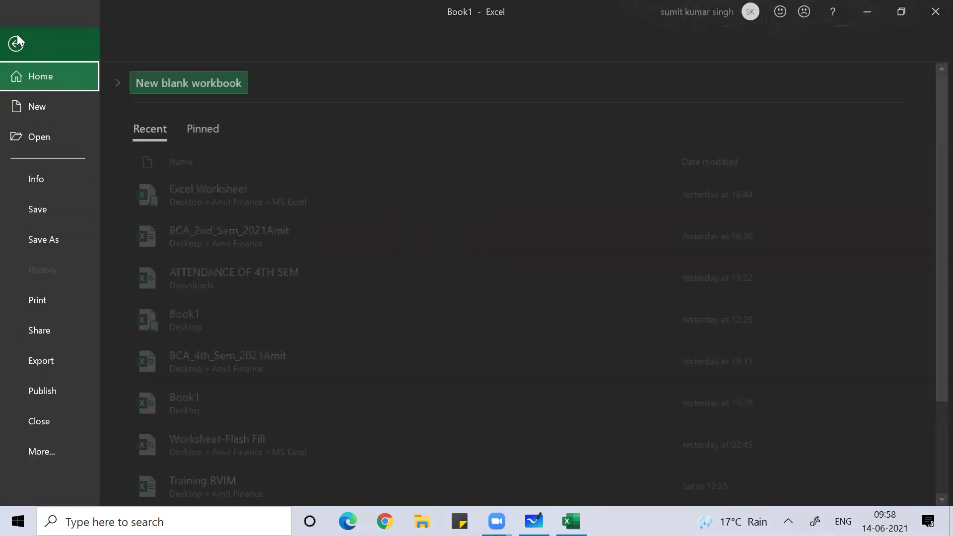
{"action": "left_click", "coordinate": [38, 452]}
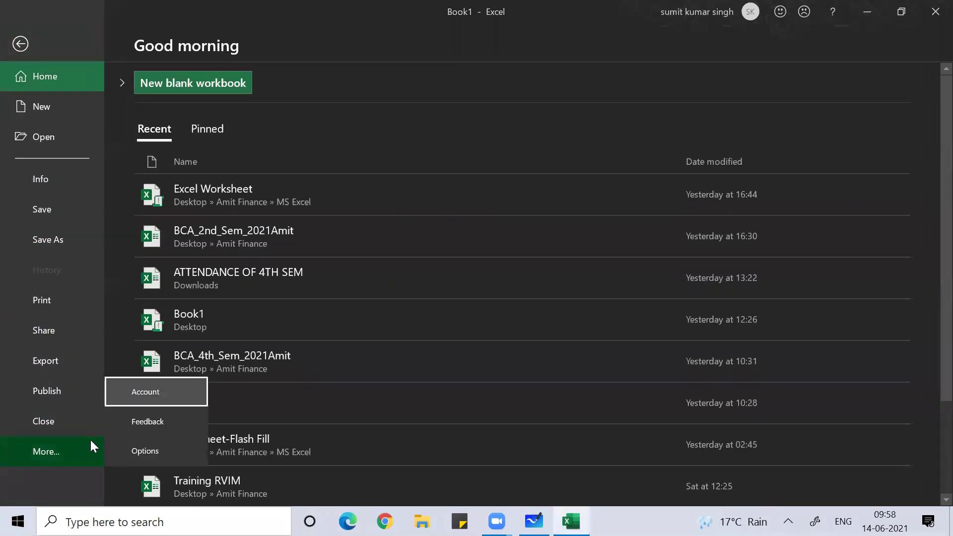
{"action": "left_click", "coordinate": [144, 455]}
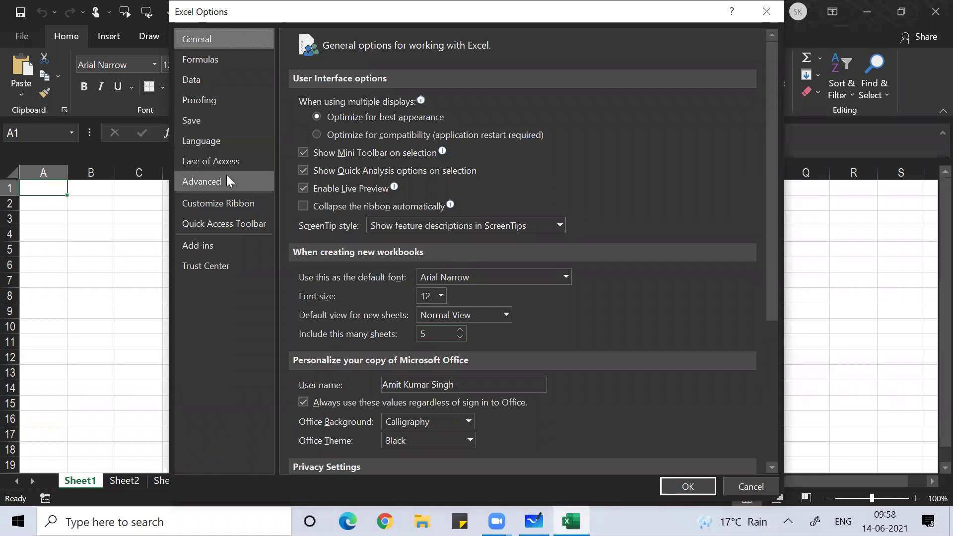
{"action": "left_click", "coordinate": [748, 489]}
{"action": "left_click", "coordinate": [493, 253]}
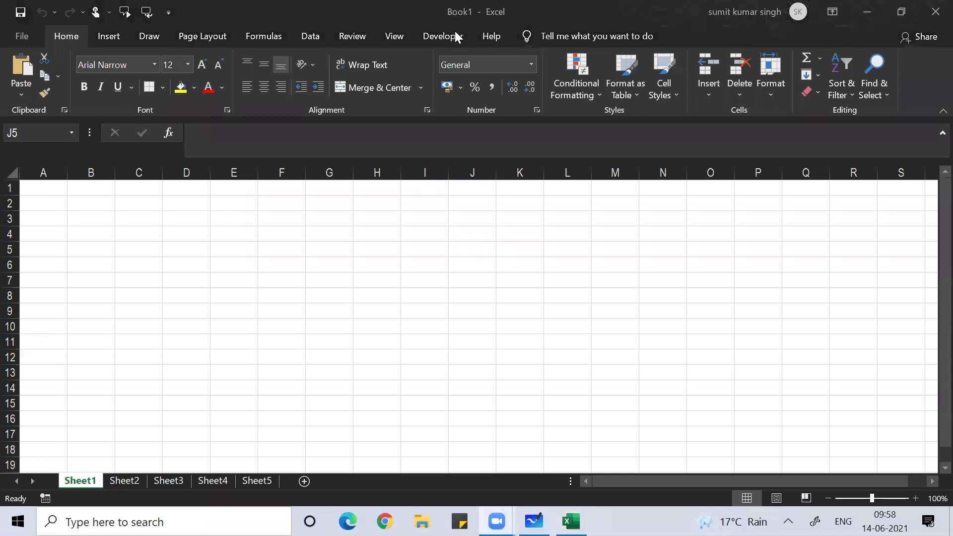
{"action": "left_click", "coordinate": [26, 33]}
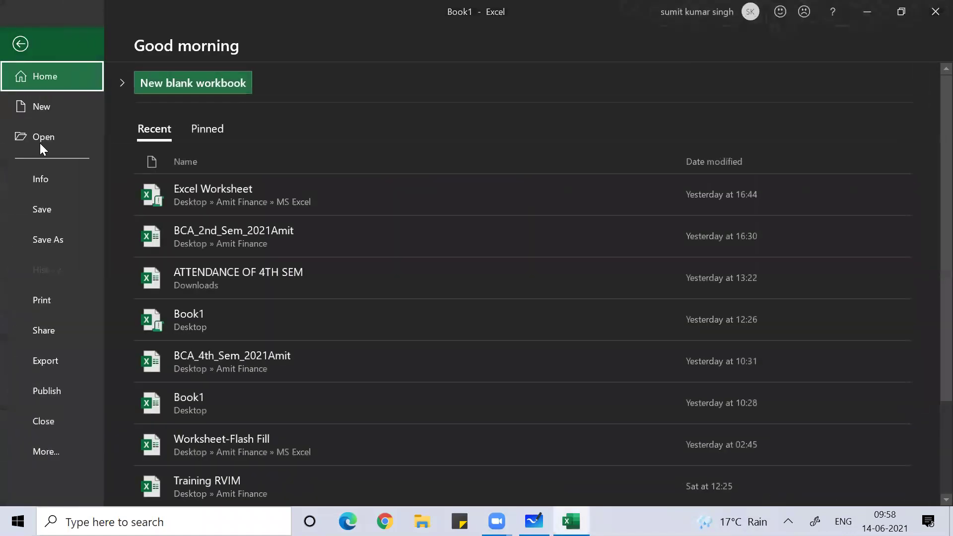
{"action": "left_click", "coordinate": [48, 241]}
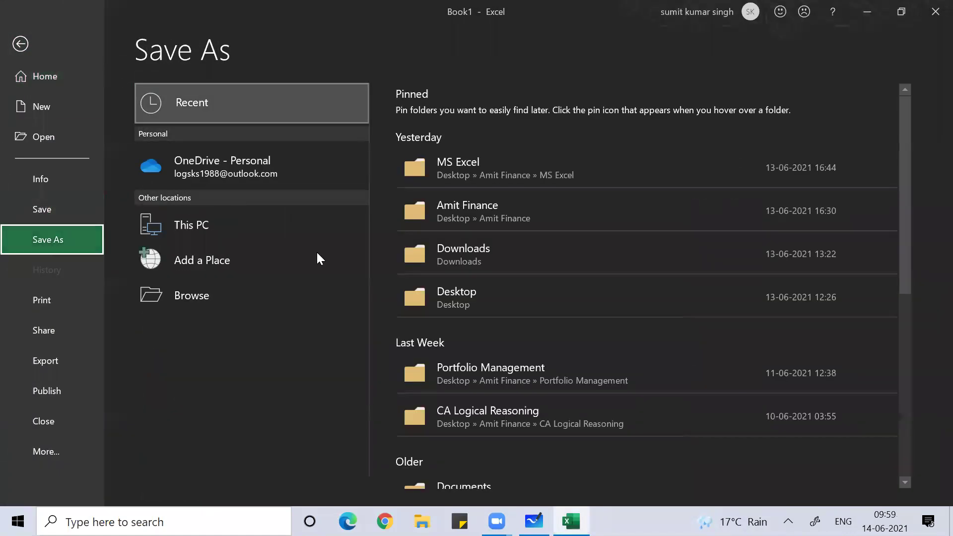
{"action": "left_click", "coordinate": [549, 201]}
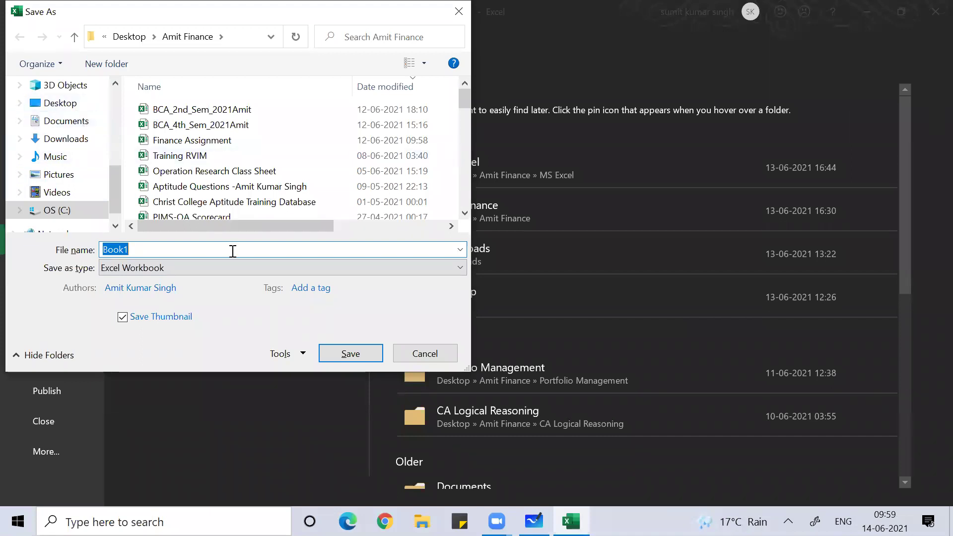
{"action": "left_click", "coordinate": [415, 356]}
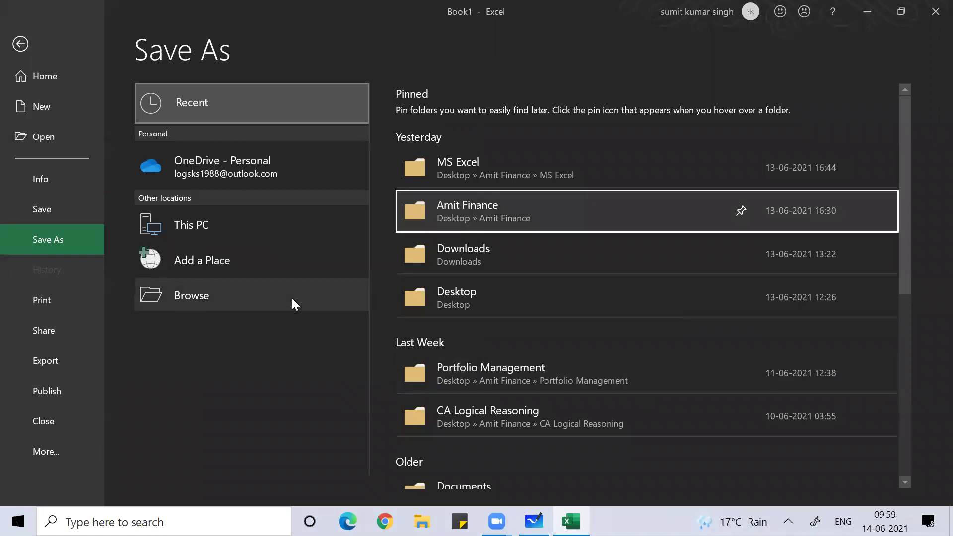
{"action": "key", "text": "Escape"}
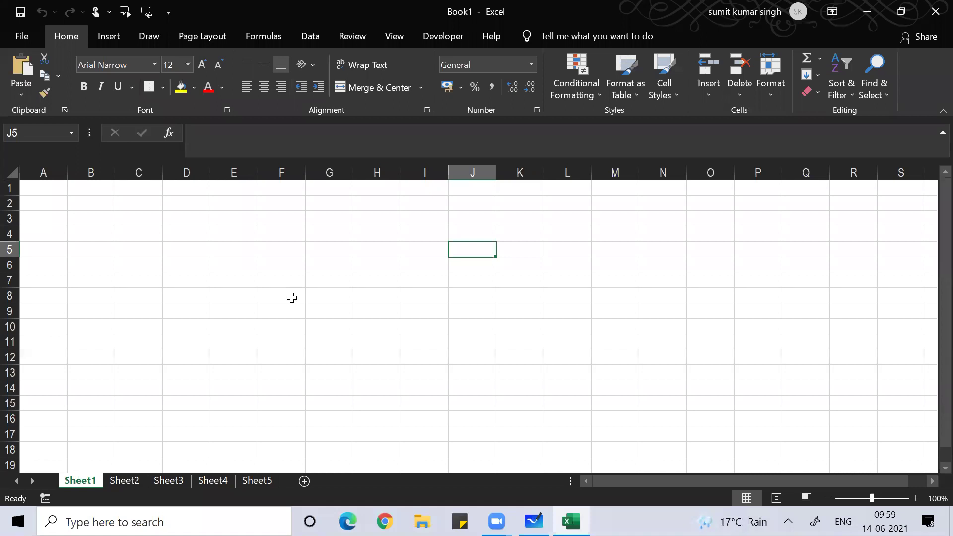
{"action": "key", "text": "alt"}
{"action": "key", "text": "f"}
{"action": "key", "text": "t"}
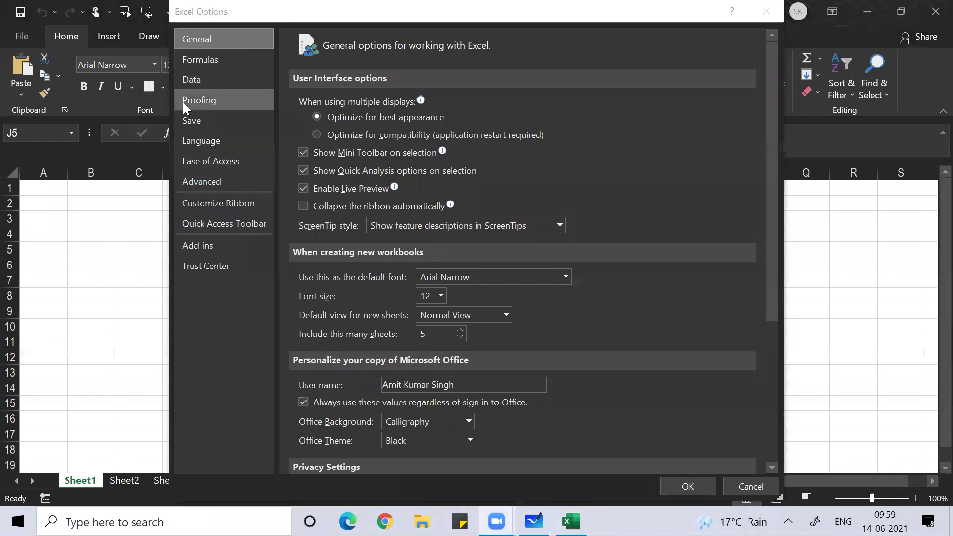
{"action": "left_click", "coordinate": [198, 117]}
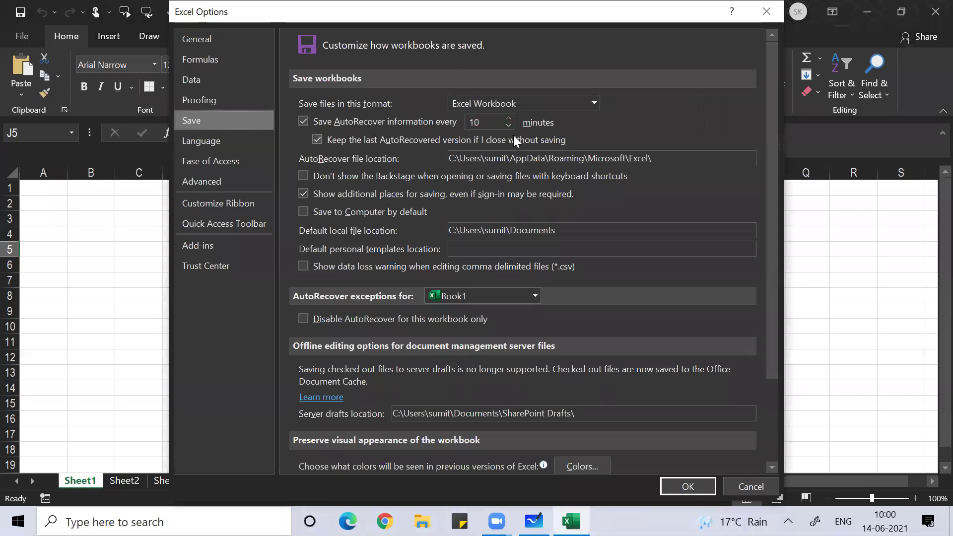
{"action": "left_click", "coordinate": [767, 11]}
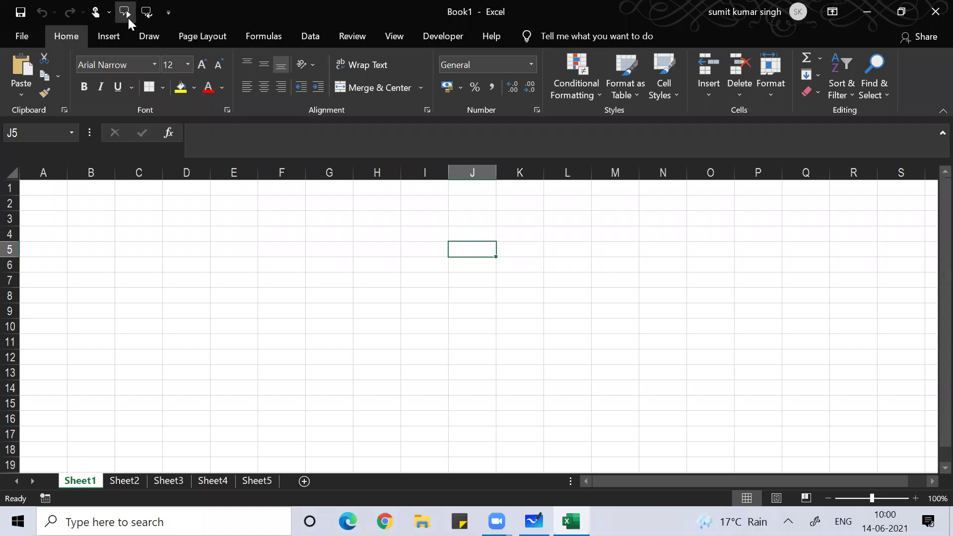
{"action": "left_click", "coordinate": [118, 217]}
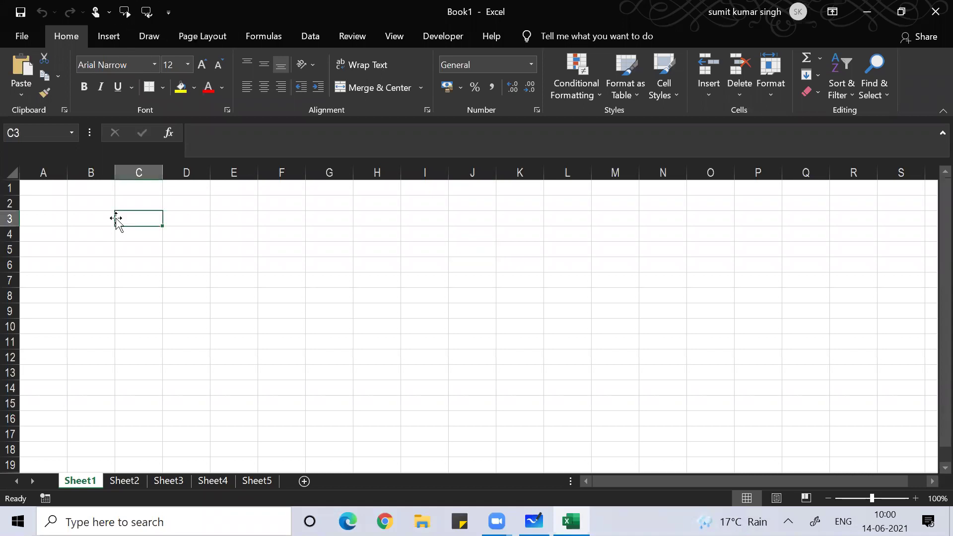
Step: Enter one person's full name in C3 and a second person's full name in C4
{"action": "type", "text": "amit kumar singh"}
{"action": "key", "text": "Return"}
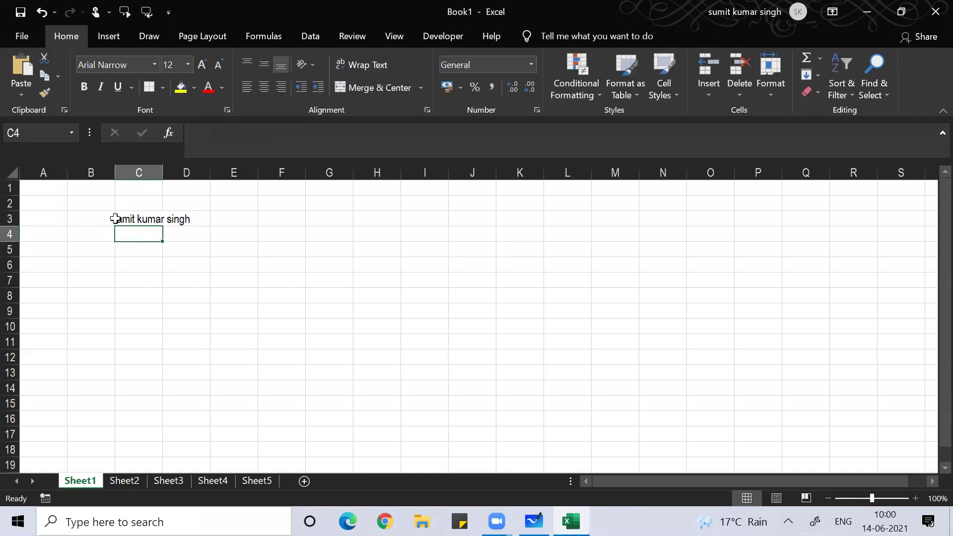
{"action": "left_click", "coordinate": [115, 218]}
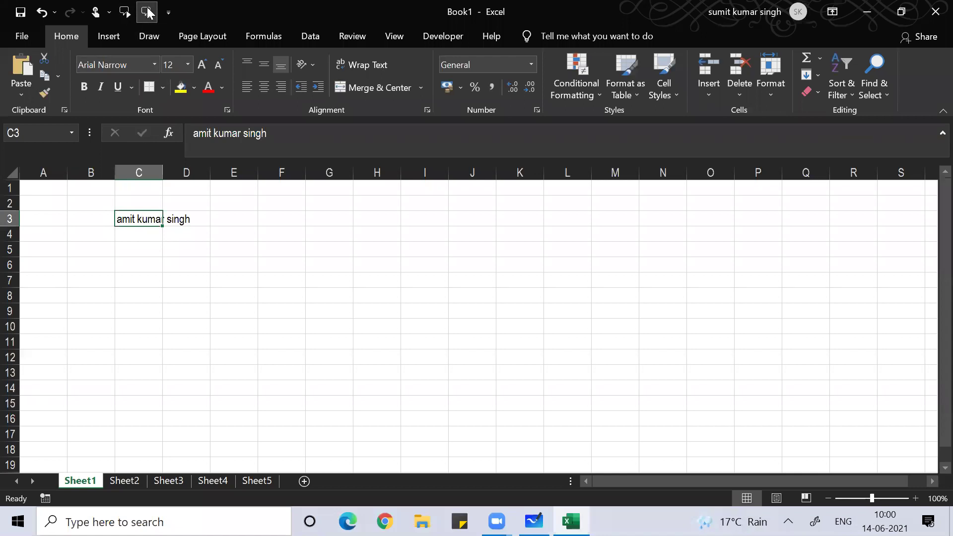
{"action": "key", "text": "Return"}
{"action": "type", "text": "virat"}
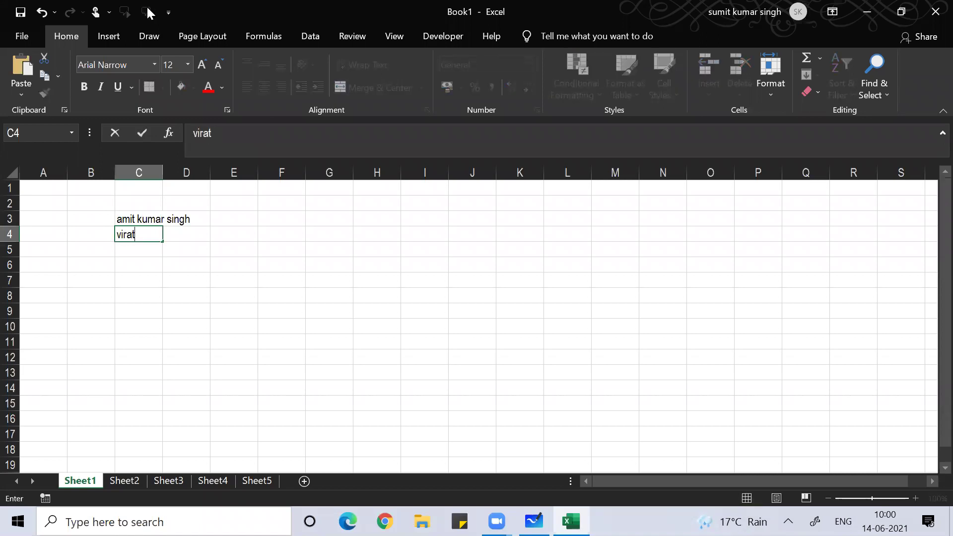
{"action": "type", "text": " kohli"}
{"action": "key", "text": "Return"}
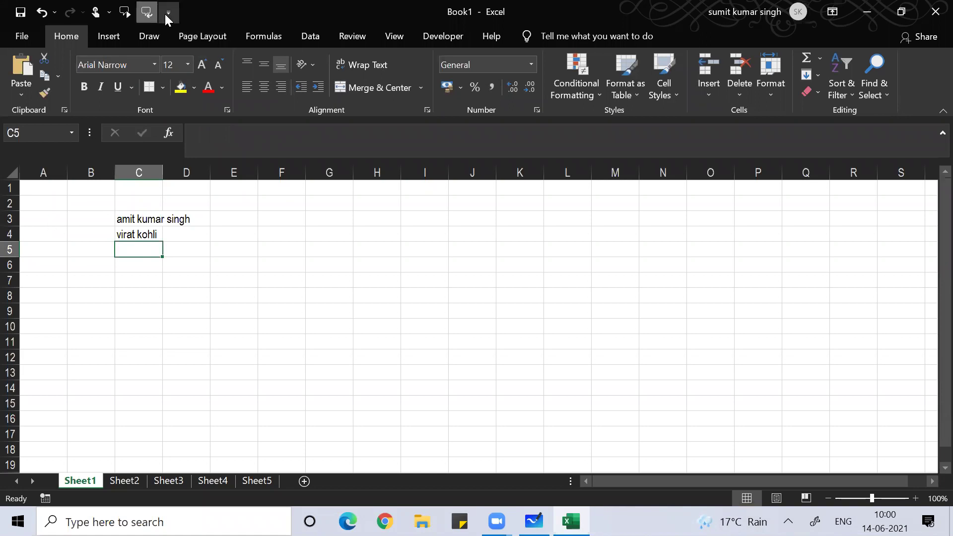
{"action": "left_click", "coordinate": [168, 13]}
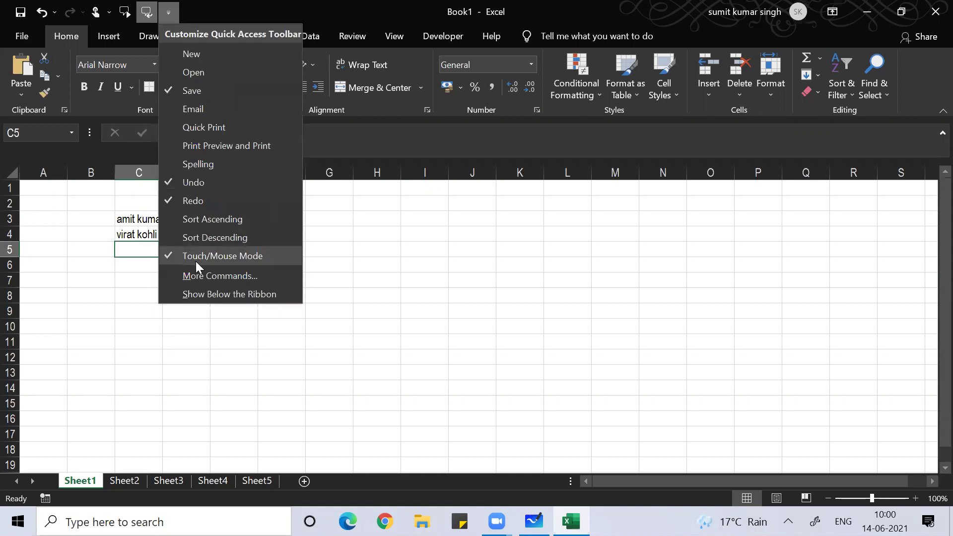
{"action": "left_click", "coordinate": [197, 275]}
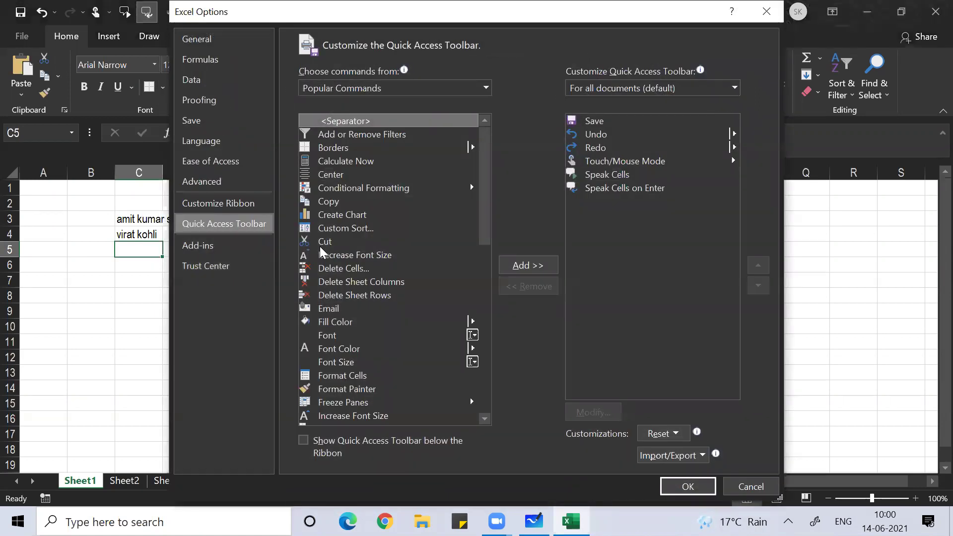
{"action": "left_click", "coordinate": [490, 88]}
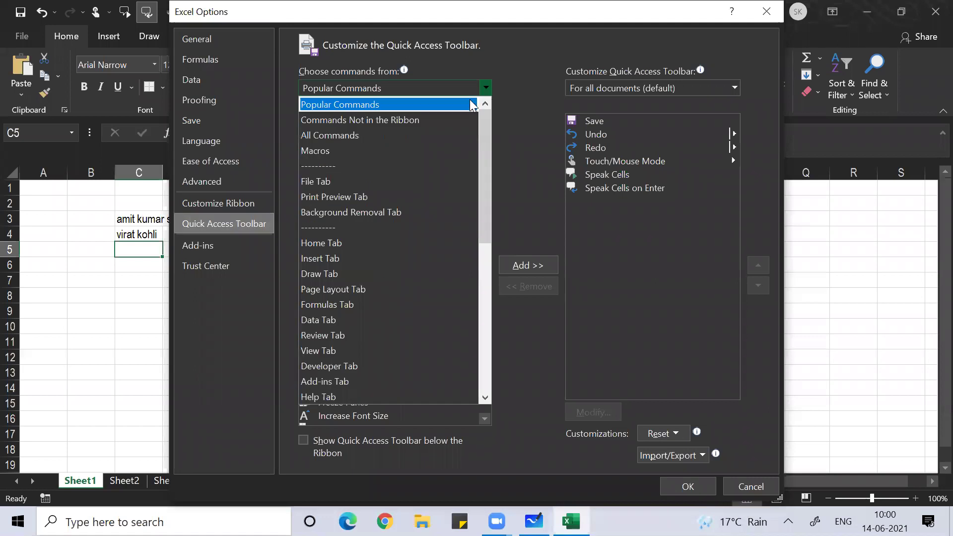
{"action": "left_click", "coordinate": [433, 135]}
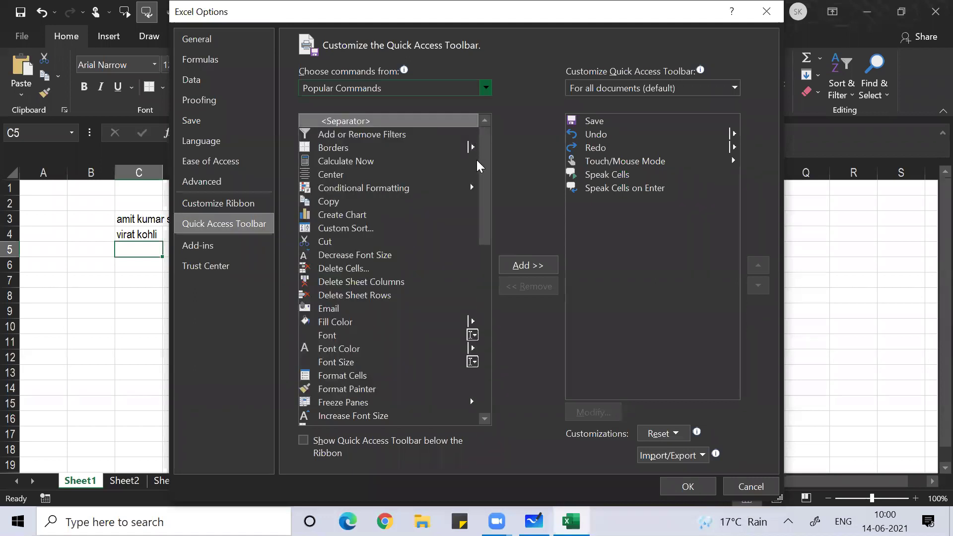
{"action": "scroll", "coordinate": [480, 172], "scroll_direction": "down", "scroll_amount": 15}
{"action": "left_click_drag", "start_coordinate": [488, 146], "coordinate": [484, 283]}
{"action": "scroll", "coordinate": [483, 283], "scroll_direction": "down", "scroll_amount": 20}
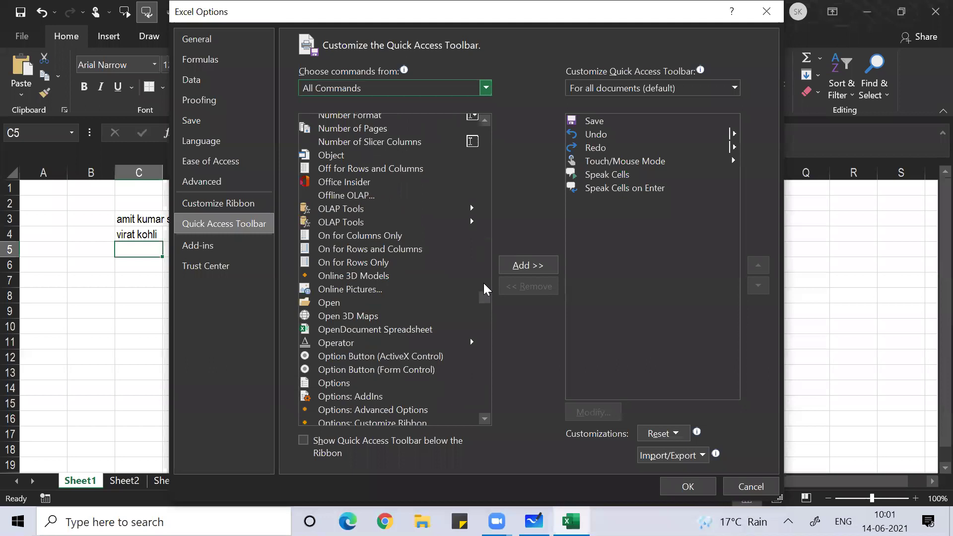
{"action": "left_click", "coordinate": [769, 16]}
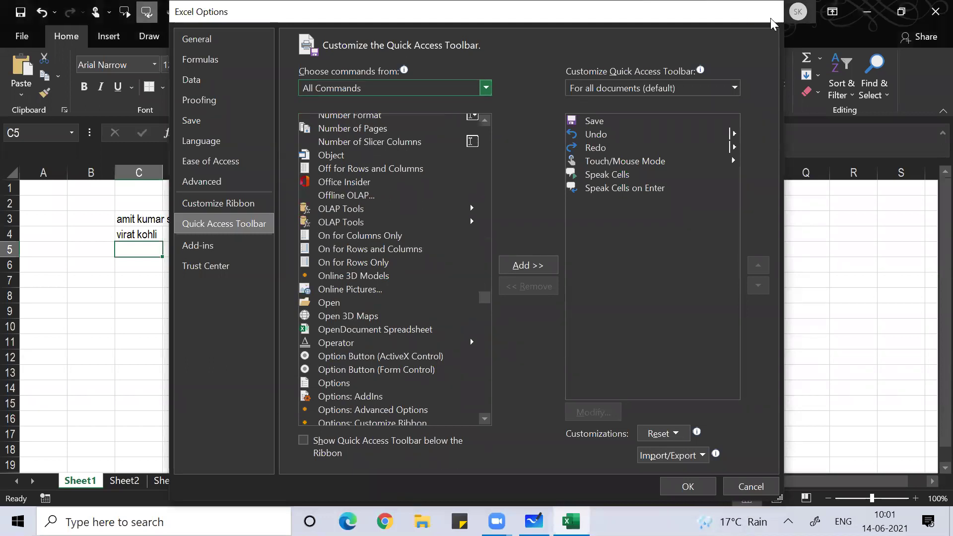
{"action": "left_click", "coordinate": [365, 238]}
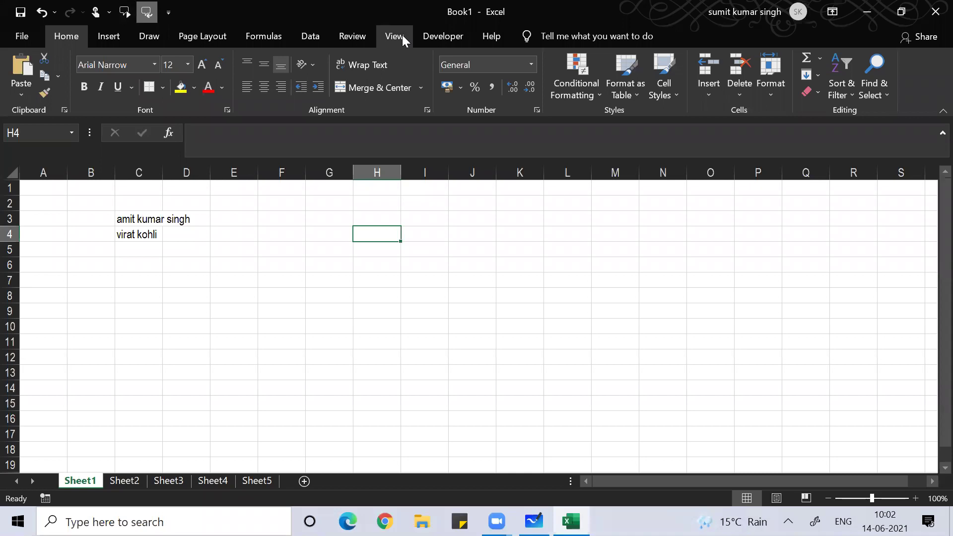
Step: Open Excel Options through File > More and go to the Customize Ribbon page
{"action": "left_click", "coordinate": [21, 33]}
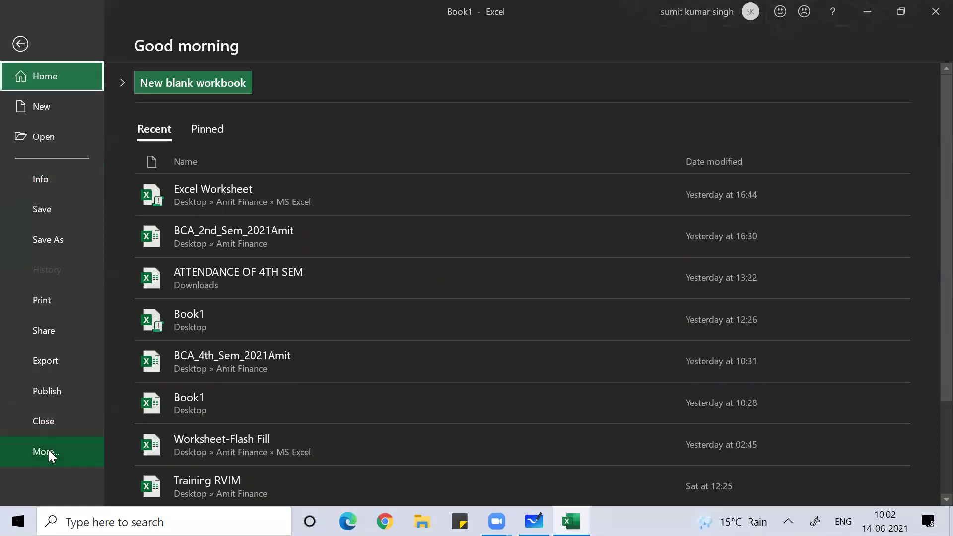
{"action": "left_click", "coordinate": [49, 451]}
{"action": "left_click", "coordinate": [130, 456]}
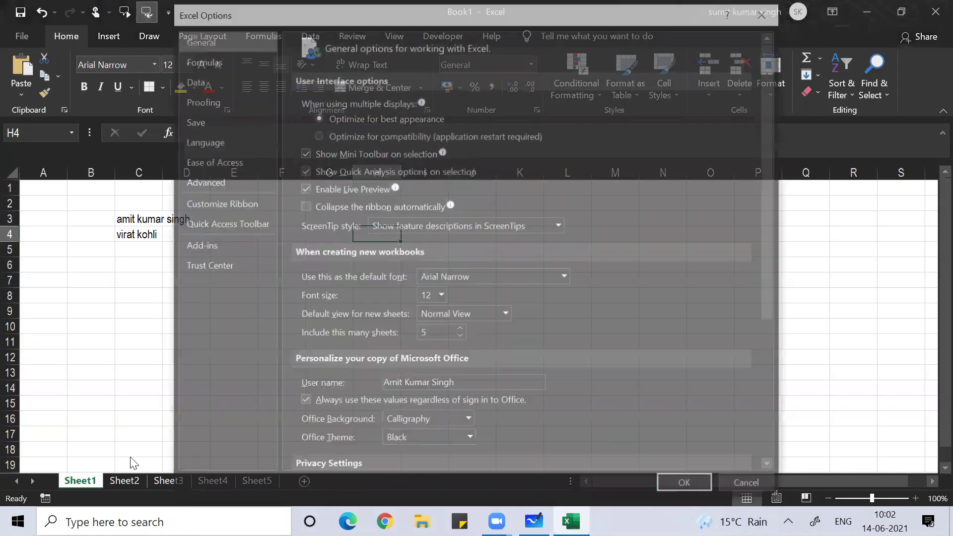
{"action": "left_click", "coordinate": [216, 204]}
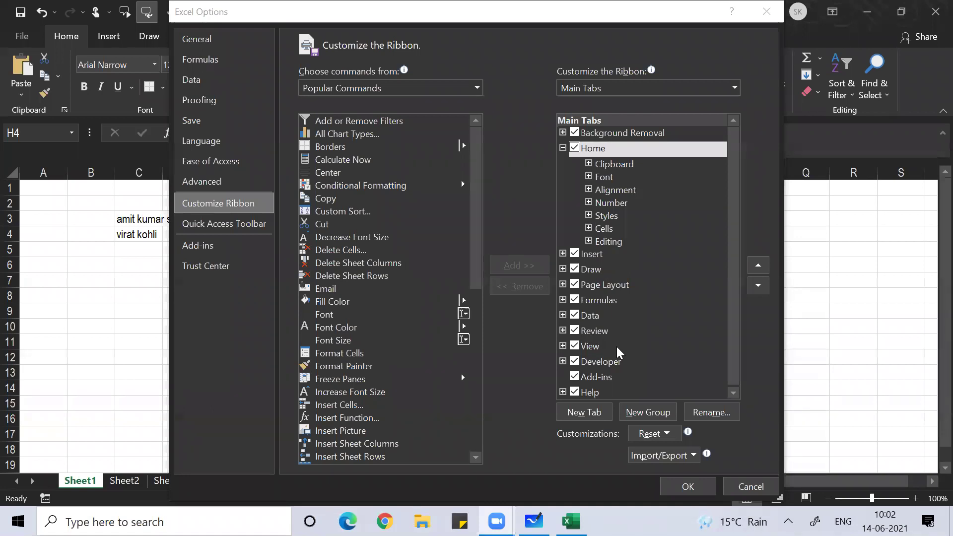
Step: Add a new custom ribbon tab, rename it to the user's full name, and select its new group
{"action": "left_click", "coordinate": [578, 417]}
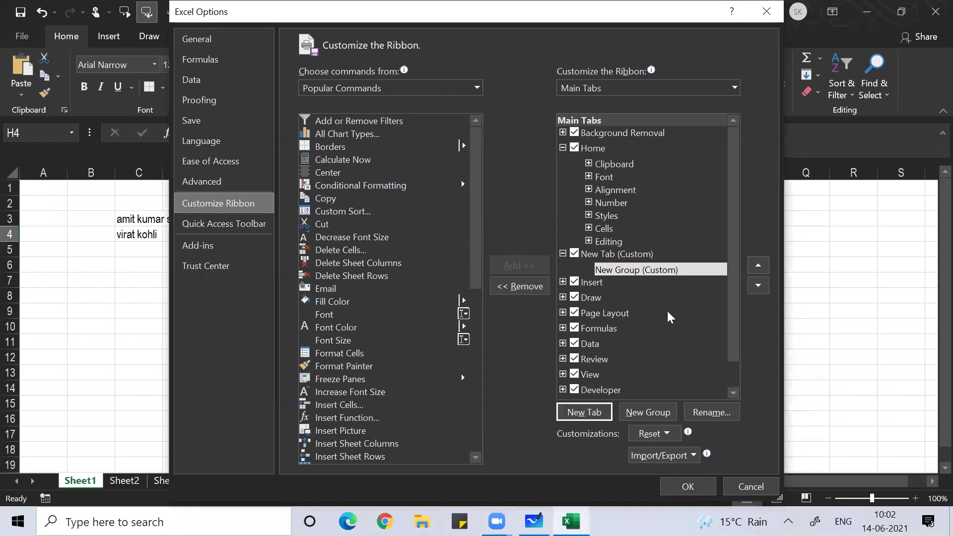
{"action": "left_click", "coordinate": [613, 255]}
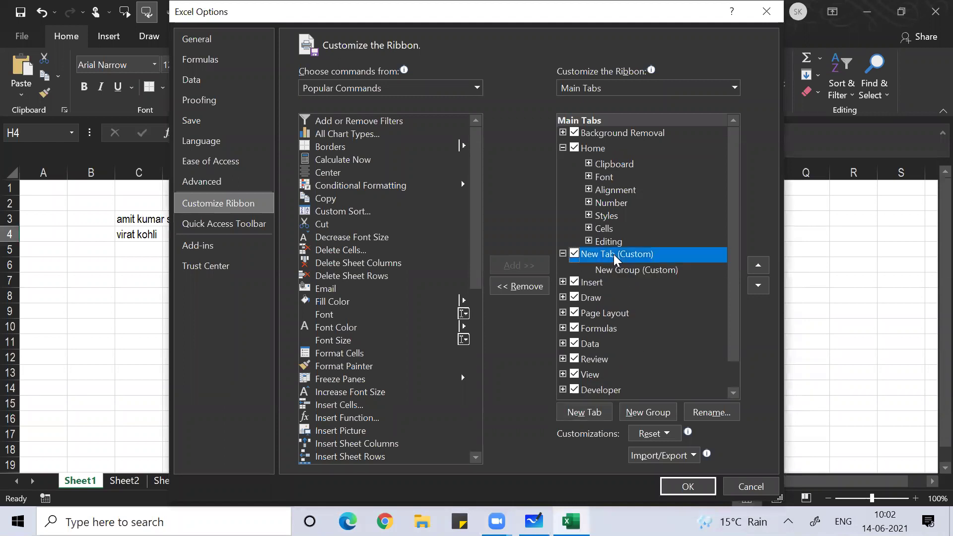
{"action": "left_click", "coordinate": [711, 412]}
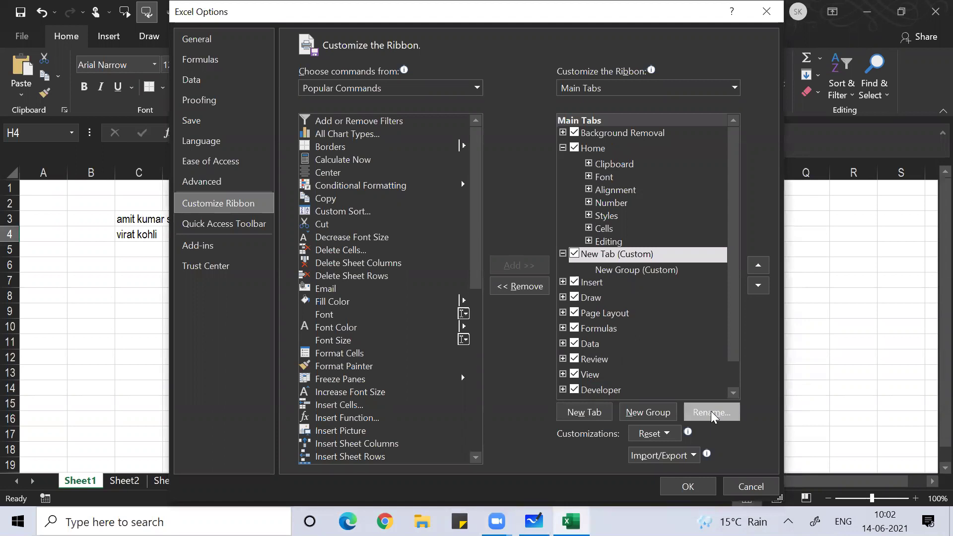
{"action": "type", "text": "A"}
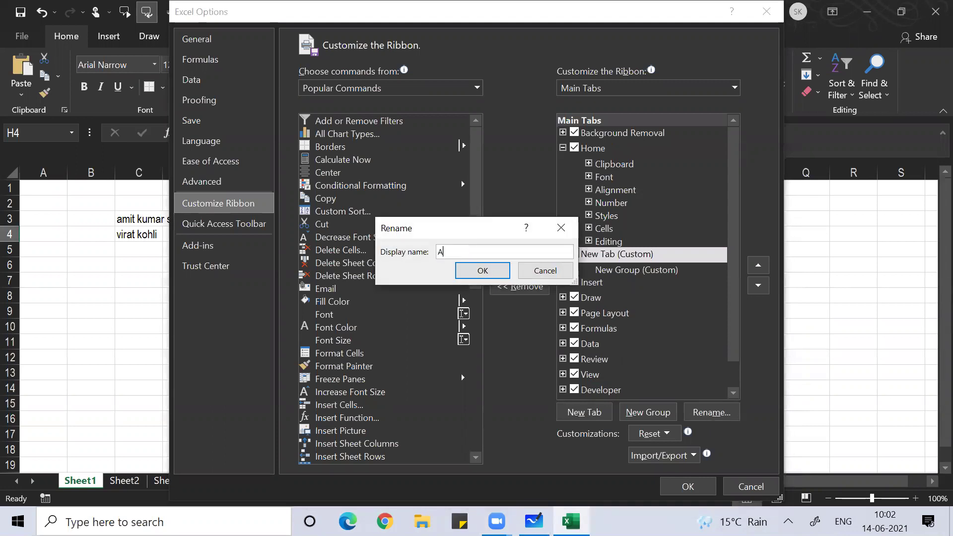
{"action": "type", "text": "mit Kumar Singh"}
{"action": "left_click", "coordinate": [503, 271]}
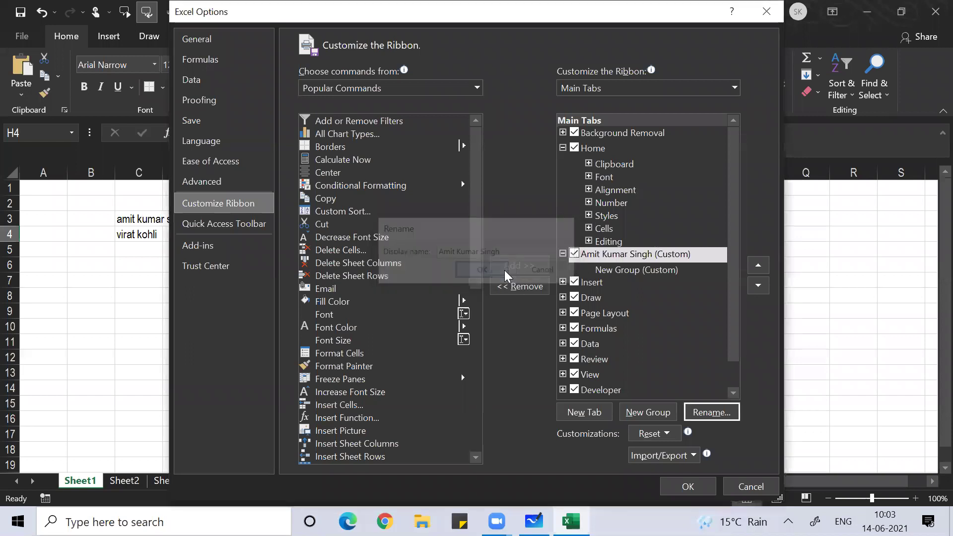
{"action": "left_click", "coordinate": [645, 271]}
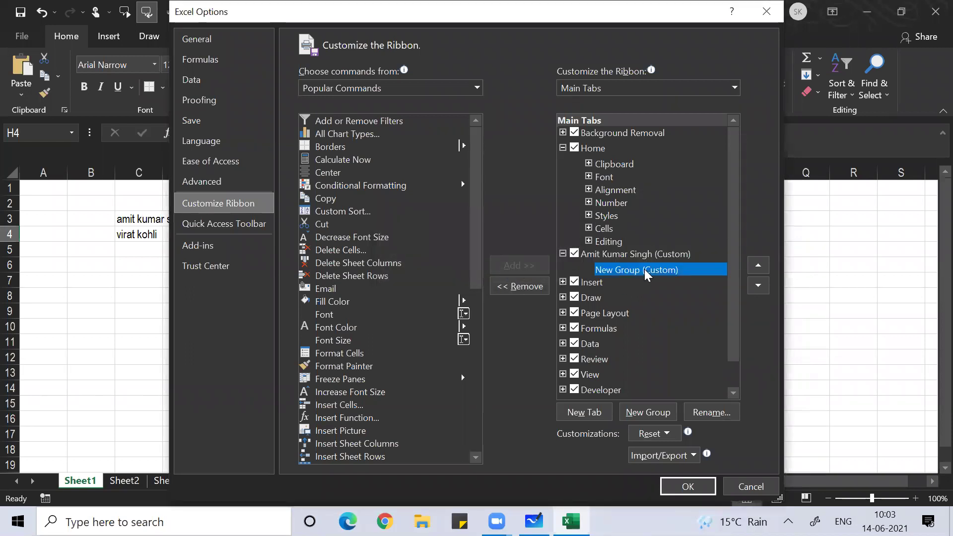
Step: Rename the custom tab's new group to Finance
{"action": "left_click", "coordinate": [357, 276]}
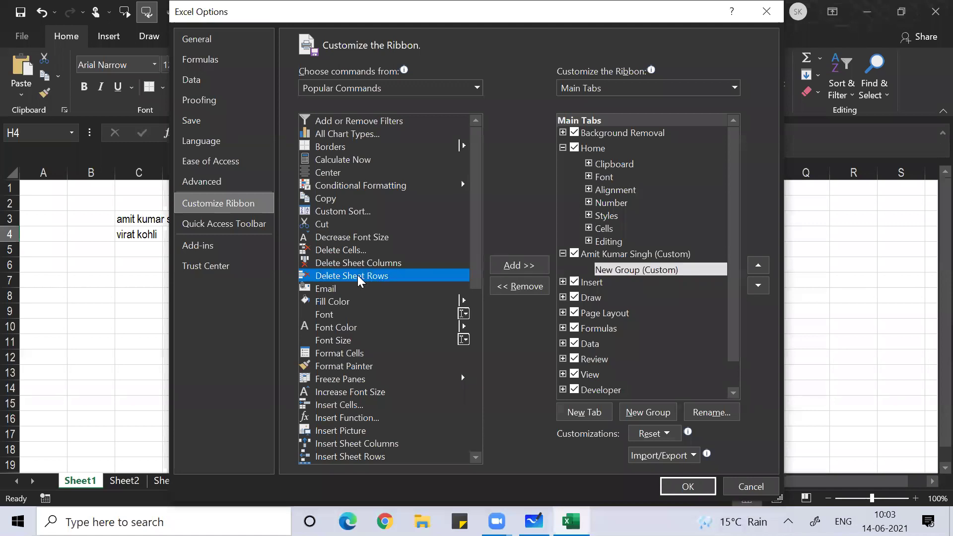
{"action": "left_click", "coordinate": [710, 412]}
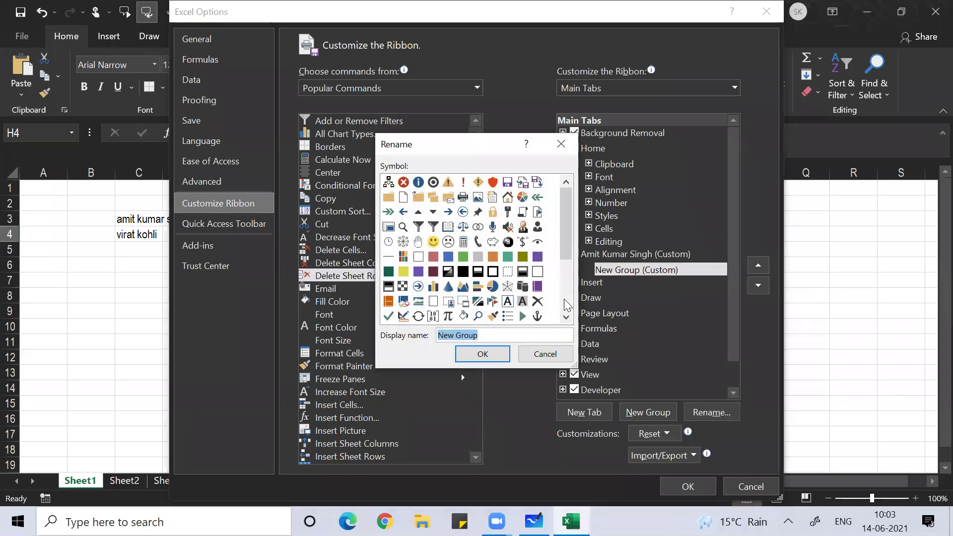
{"action": "type", "text": "Fin"}
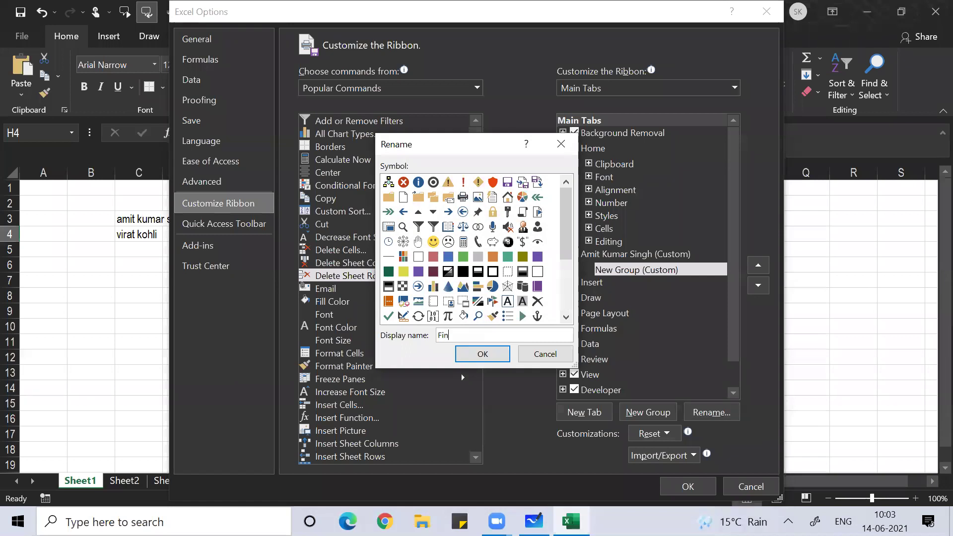
{"action": "type", "text": "ance"}
{"action": "left_click", "coordinate": [481, 355]}
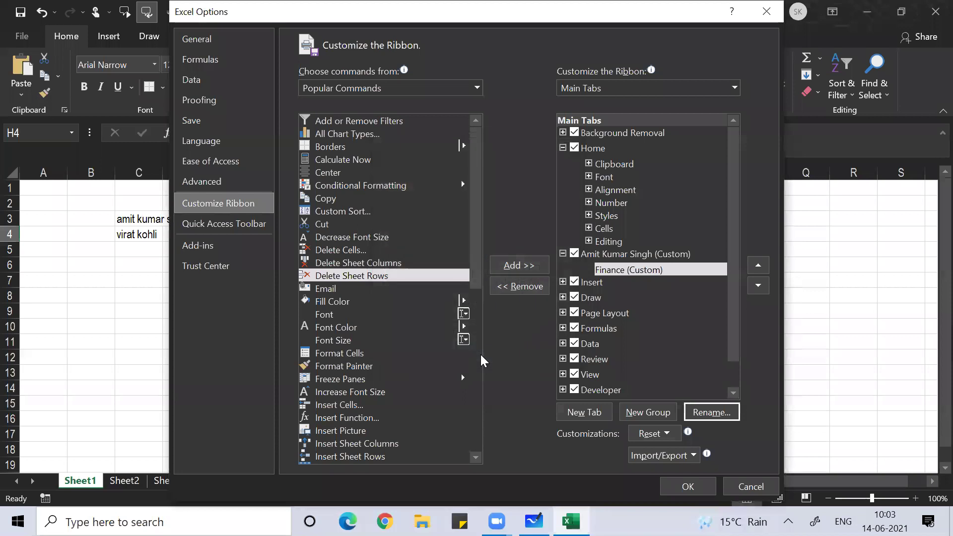
Step: Add Format Cells, Insert Sheet Columns and Conditional Formatting to Finance, then add a second group
{"action": "left_click", "coordinate": [342, 354]}
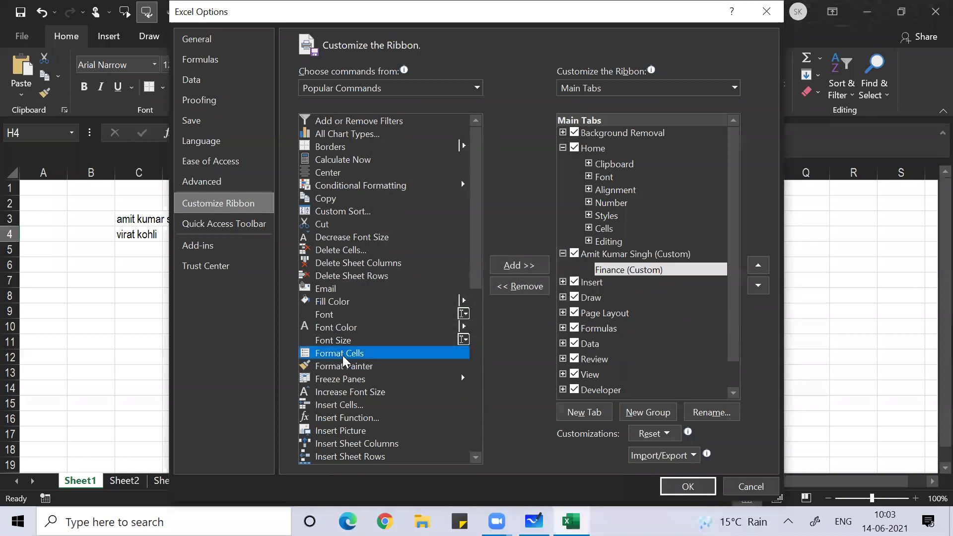
{"action": "left_click", "coordinate": [526, 265]}
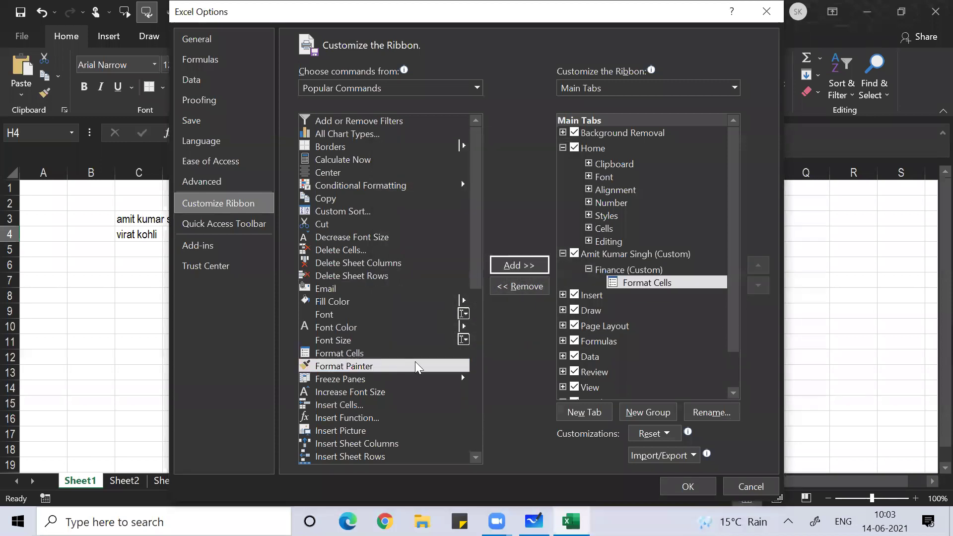
{"action": "left_click", "coordinate": [349, 441]}
{"action": "left_click", "coordinate": [515, 268]}
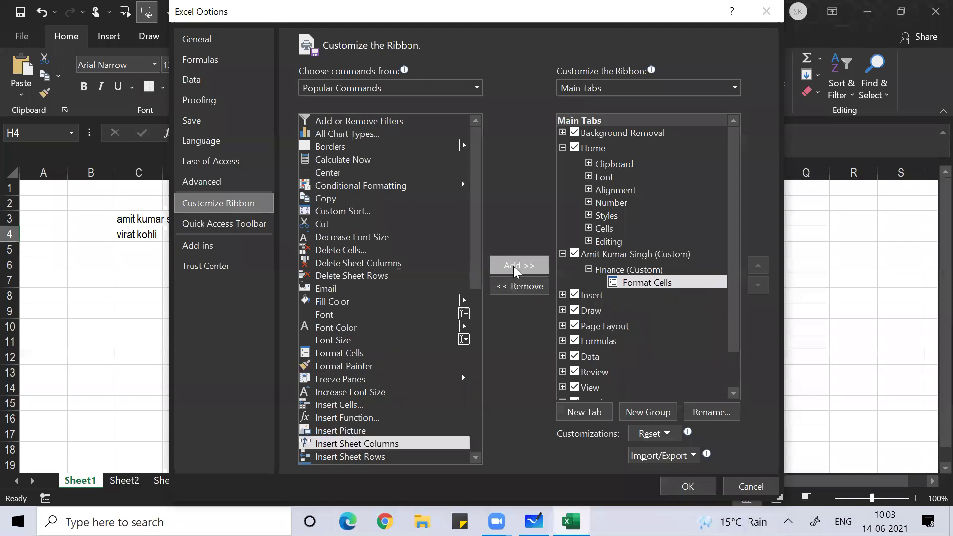
{"action": "left_click", "coordinate": [344, 188]}
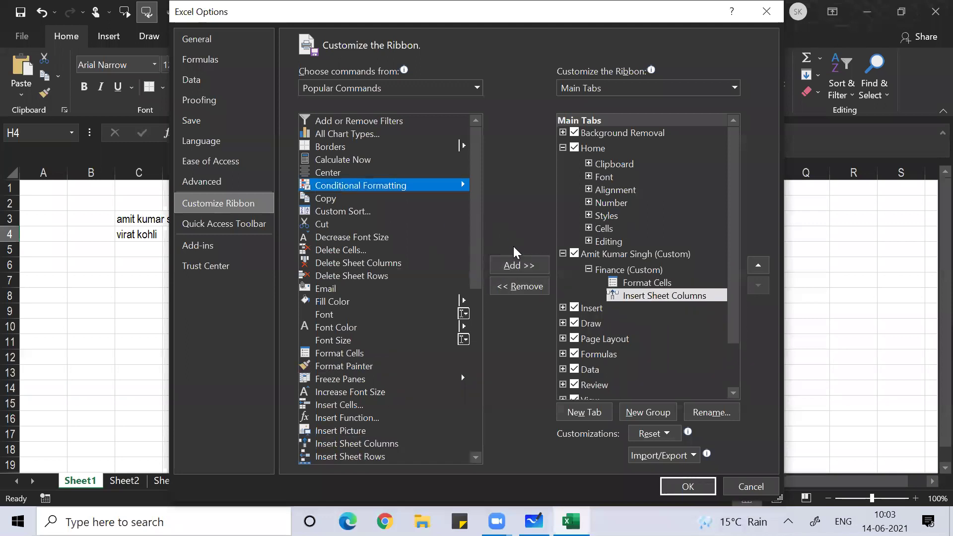
{"action": "left_click", "coordinate": [516, 270]}
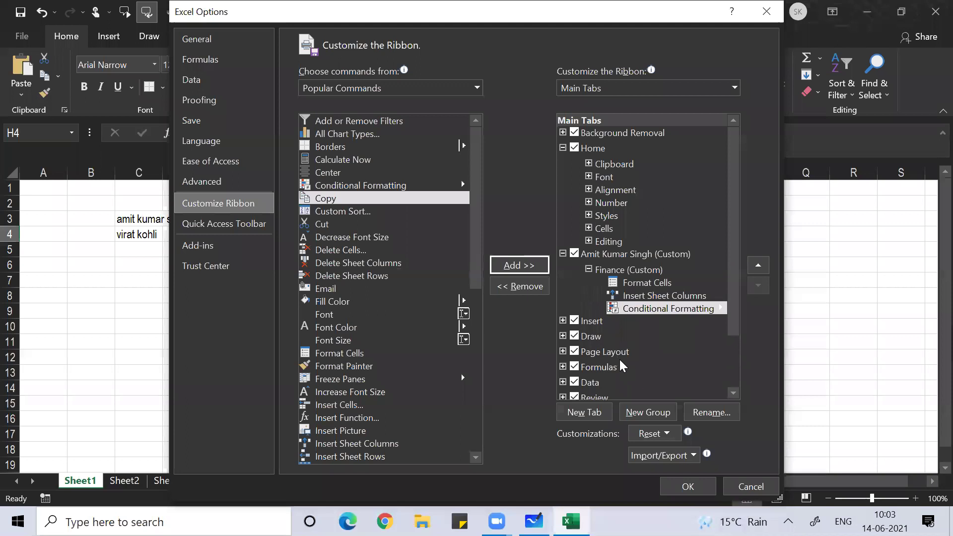
{"action": "left_click", "coordinate": [662, 413]}
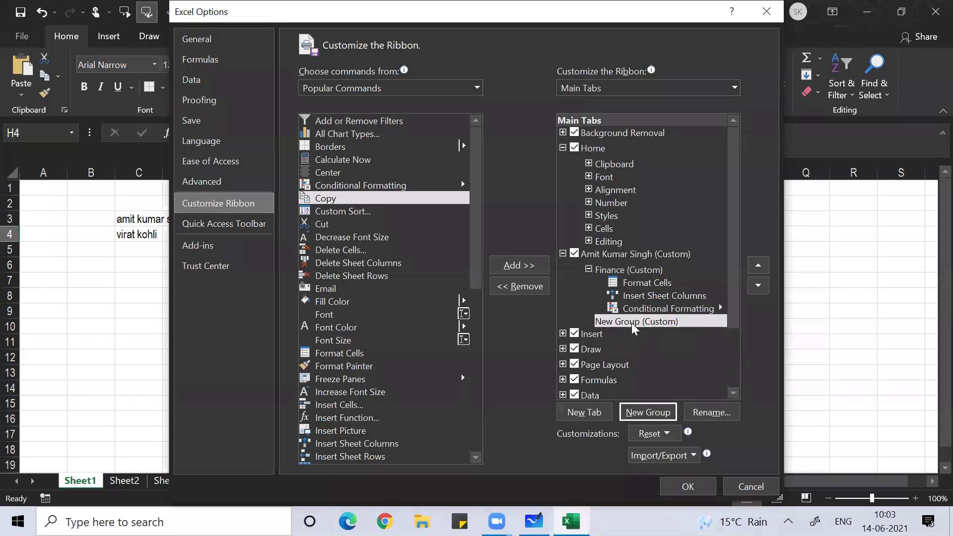
Step: Rename the second group Marketing, add Increase Font Size and Insert Sheet Columns, and apply with OK
{"action": "left_click", "coordinate": [703, 410]}
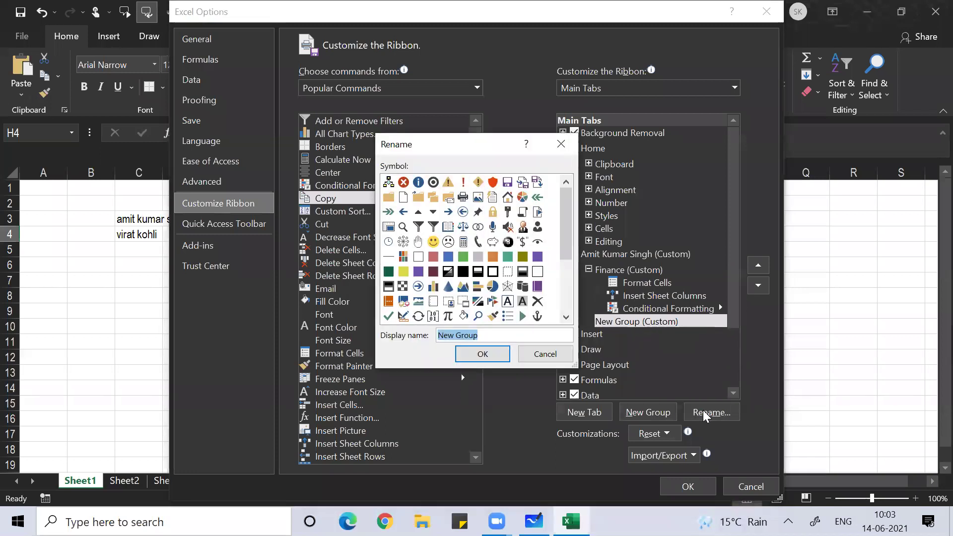
{"action": "type", "text": "Marketing"}
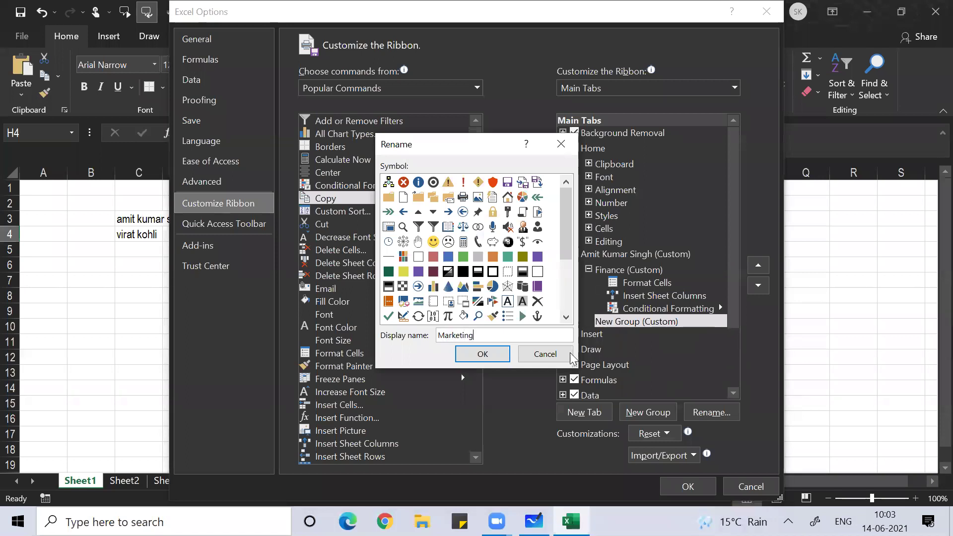
{"action": "left_click", "coordinate": [474, 355]}
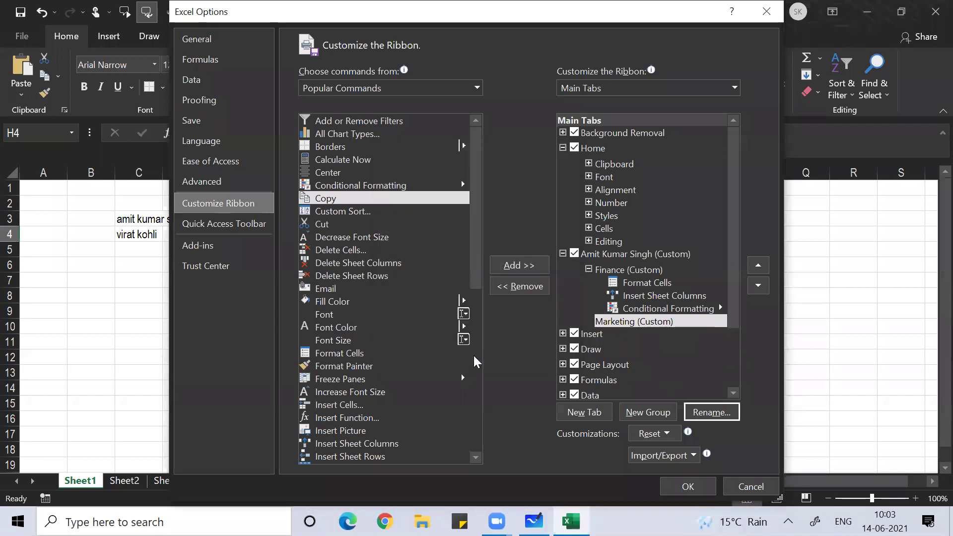
{"action": "left_click", "coordinate": [329, 395]}
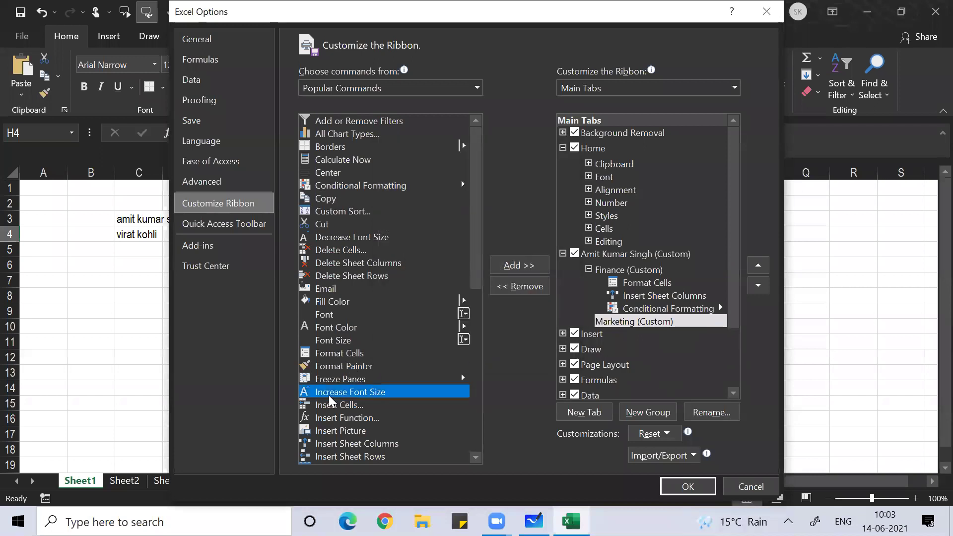
{"action": "left_click", "coordinate": [504, 267]}
{"action": "left_click", "coordinate": [355, 444]}
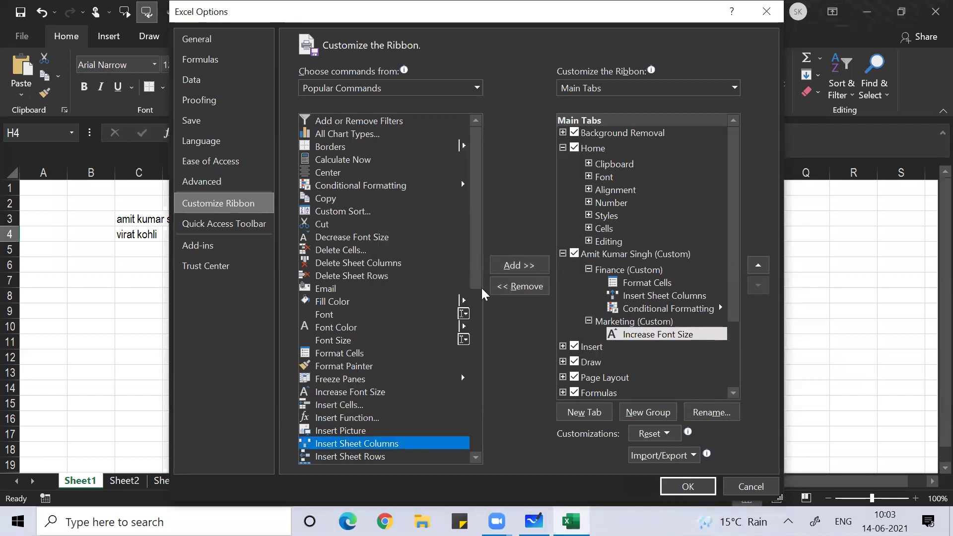
{"action": "left_click", "coordinate": [502, 266]}
{"action": "left_click", "coordinate": [689, 487]}
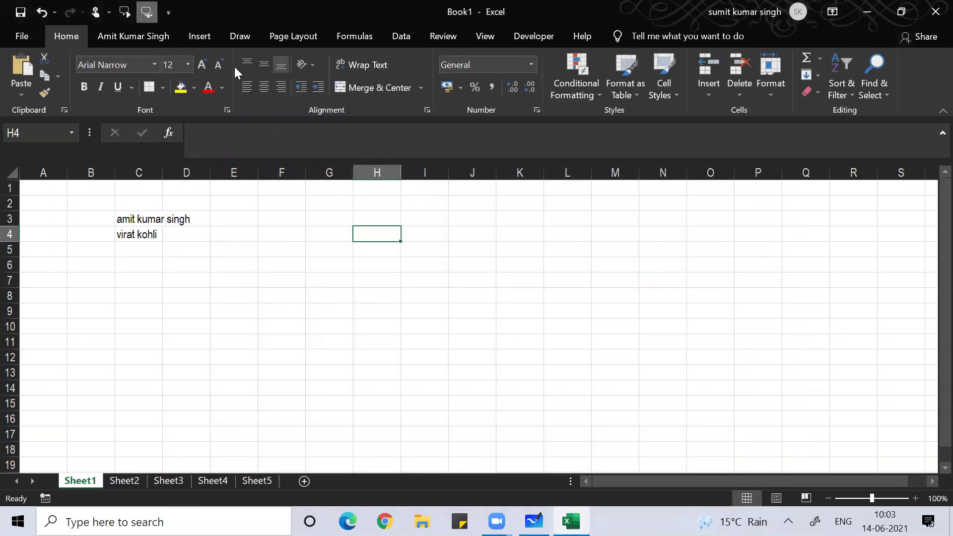
Step: Open the custom ribbon tab to view its Finance and Marketing command groups
{"action": "left_click", "coordinate": [149, 37]}
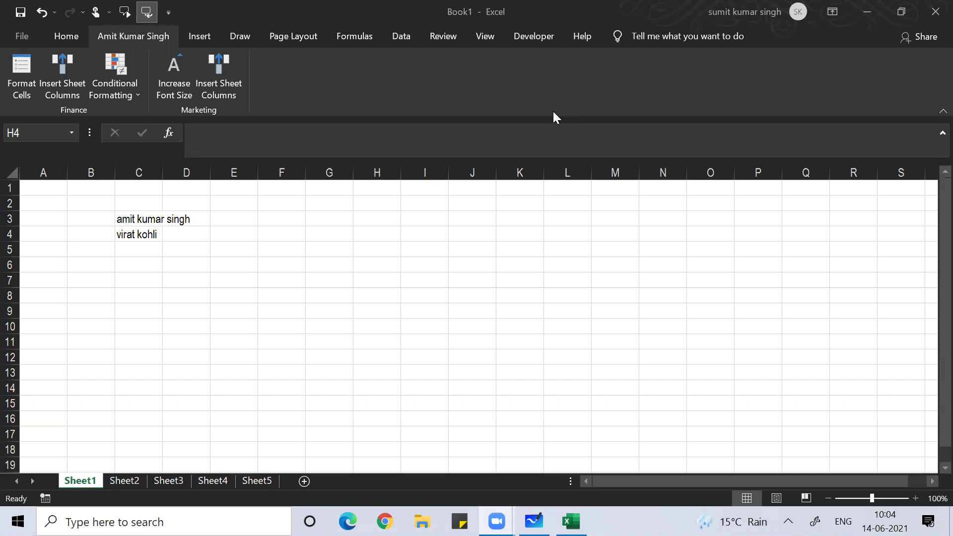
{"action": "left_click", "coordinate": [414, 325]}
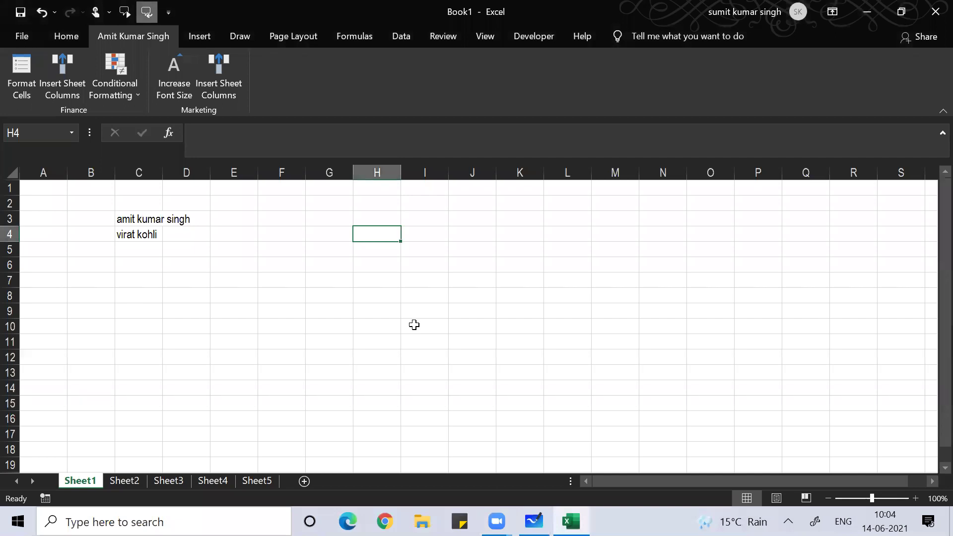
{"action": "key", "text": "ctrl+n"}
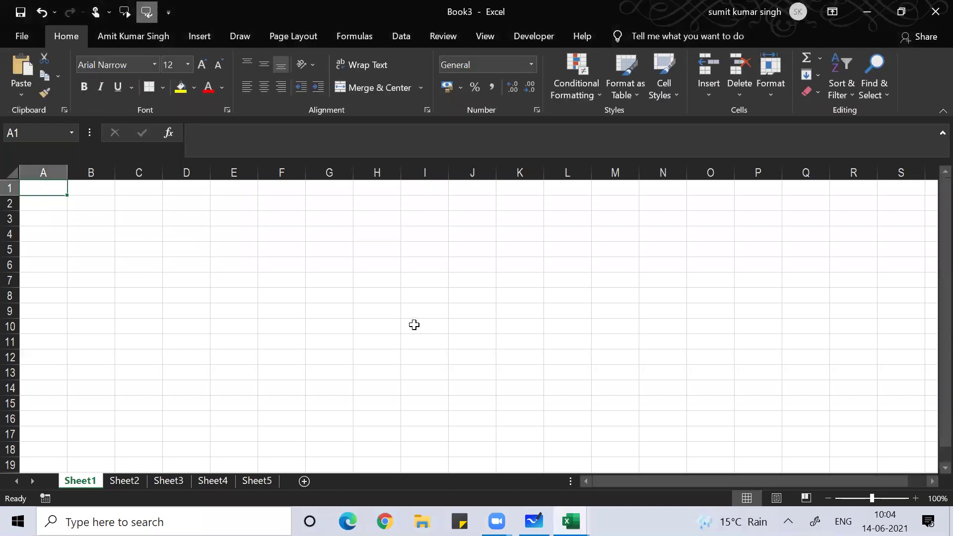
{"action": "key", "text": "ctrl+n"}
{"action": "key", "text": "ctrl+n"}
{"action": "key", "text": "ctrl+w"}
{"action": "key", "text": "ctrl+w"}
{"action": "type", "text": "a"}
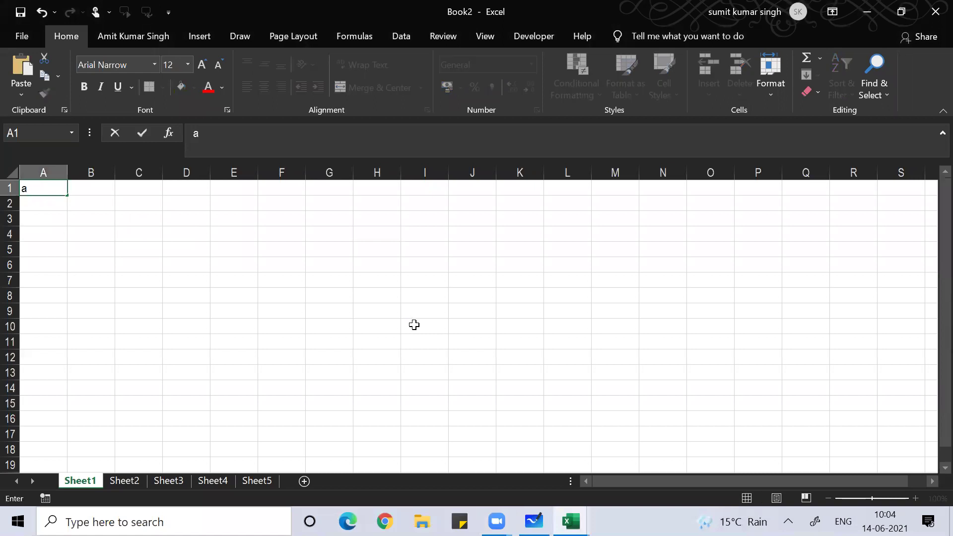
{"action": "key", "text": "Return"}
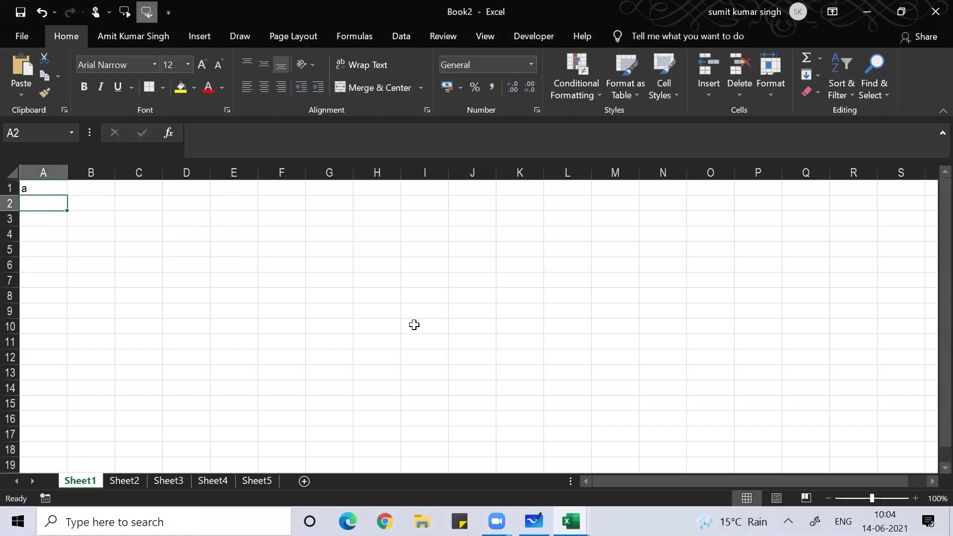
{"action": "key", "text": "ctrl+w"}
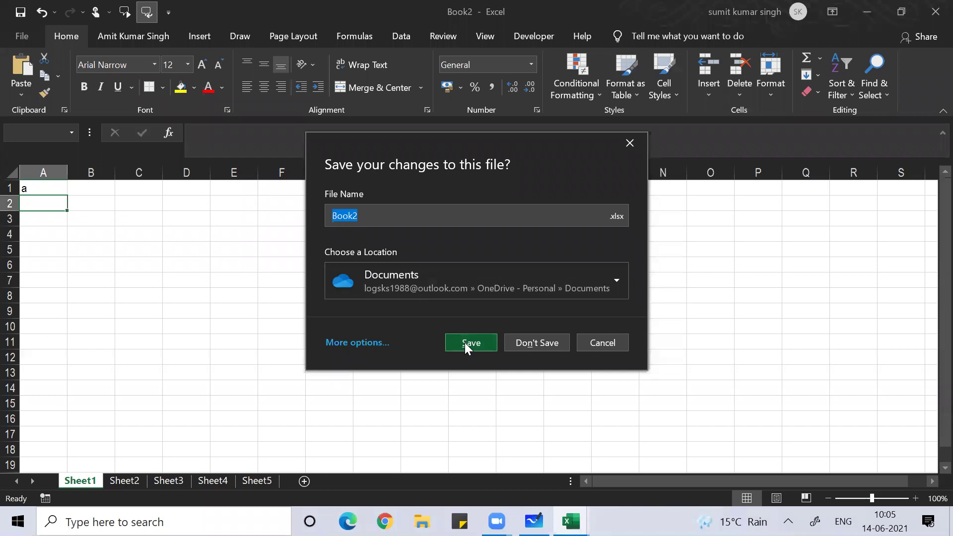
{"action": "left_click", "coordinate": [530, 349]}
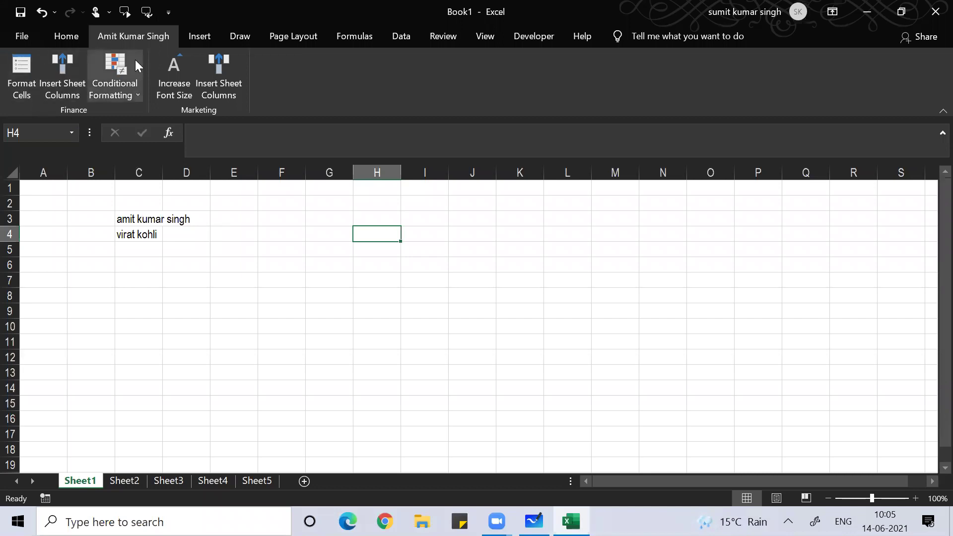
Step: Open Excel Options on the Customize Ribbon page using Alt+F, T
{"action": "left_click", "coordinate": [21, 37]}
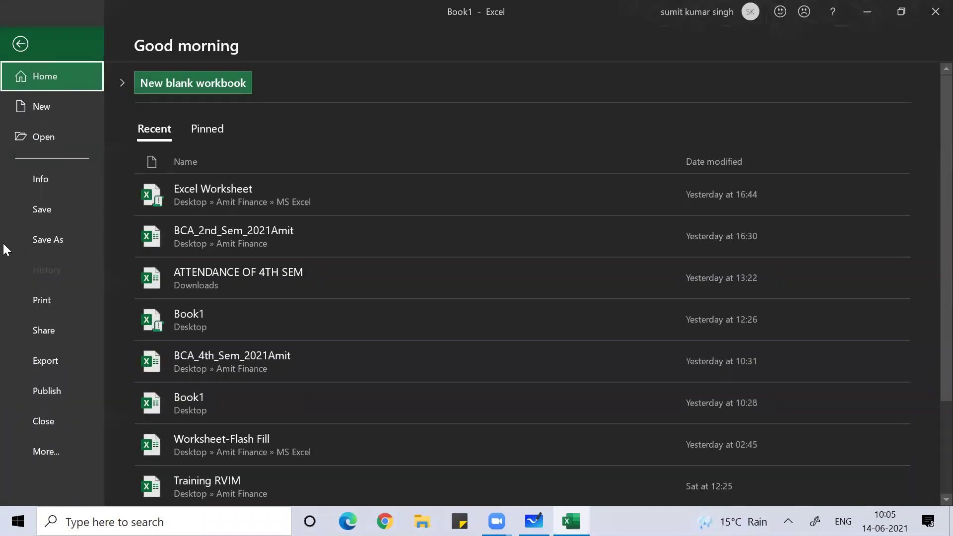
{"action": "left_click", "coordinate": [149, 409]}
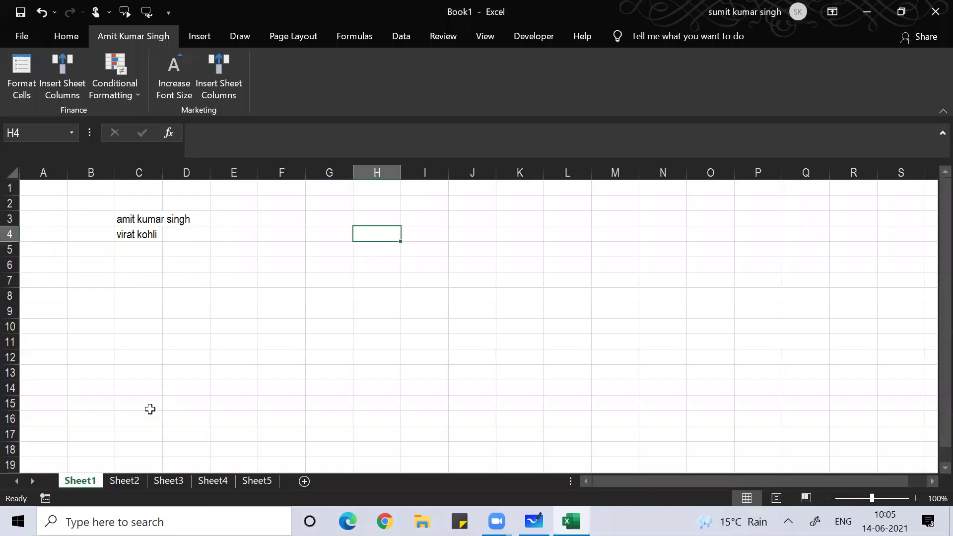
{"action": "left_click", "coordinate": [370, 323]}
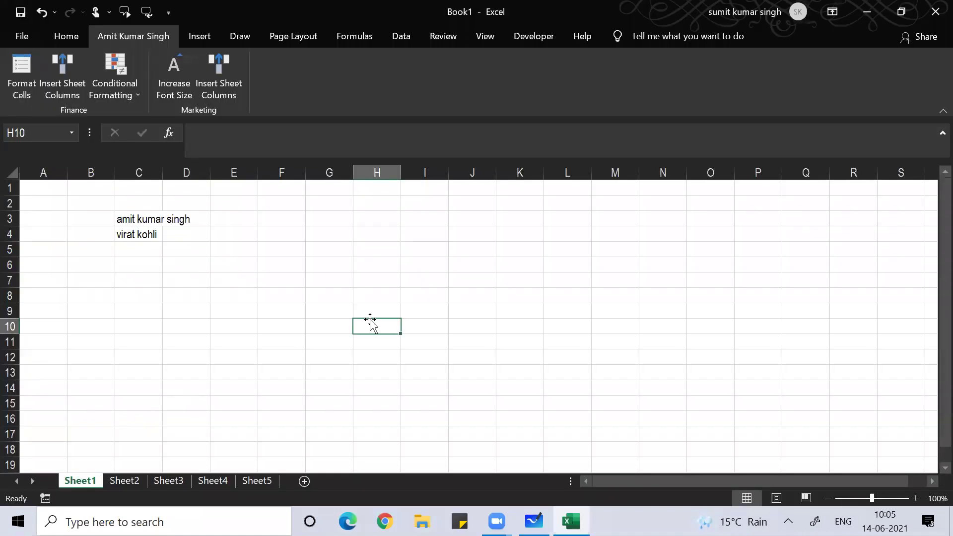
{"action": "key", "text": "alt+f"}
{"action": "key", "text": "t"}
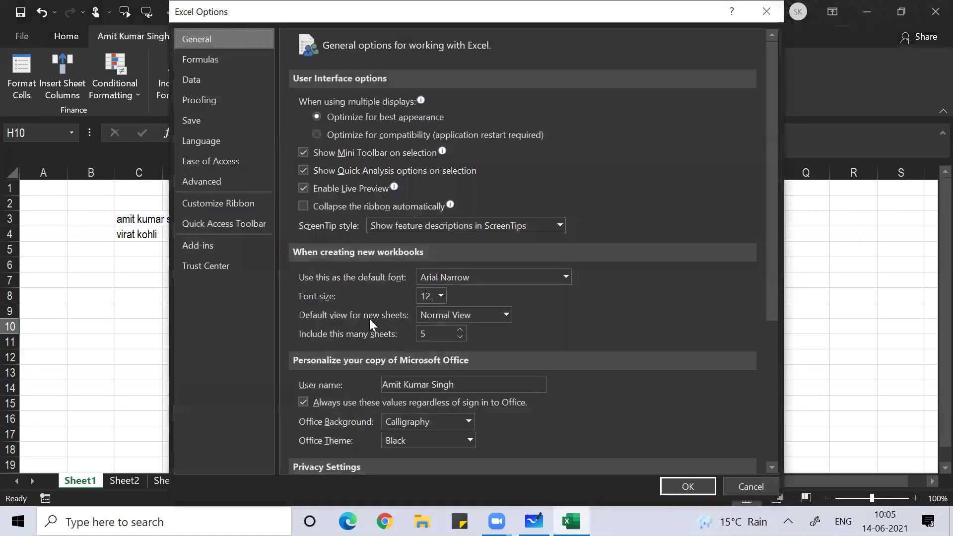
{"action": "left_click", "coordinate": [227, 204]}
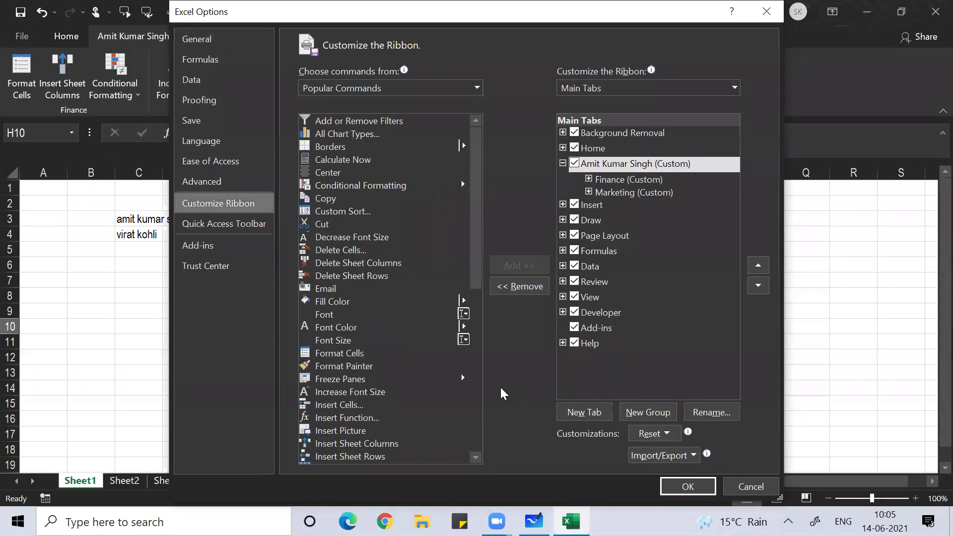
Step: Reset all ribbon customizations, confirming with Yes and OK
{"action": "left_click", "coordinate": [650, 440]}
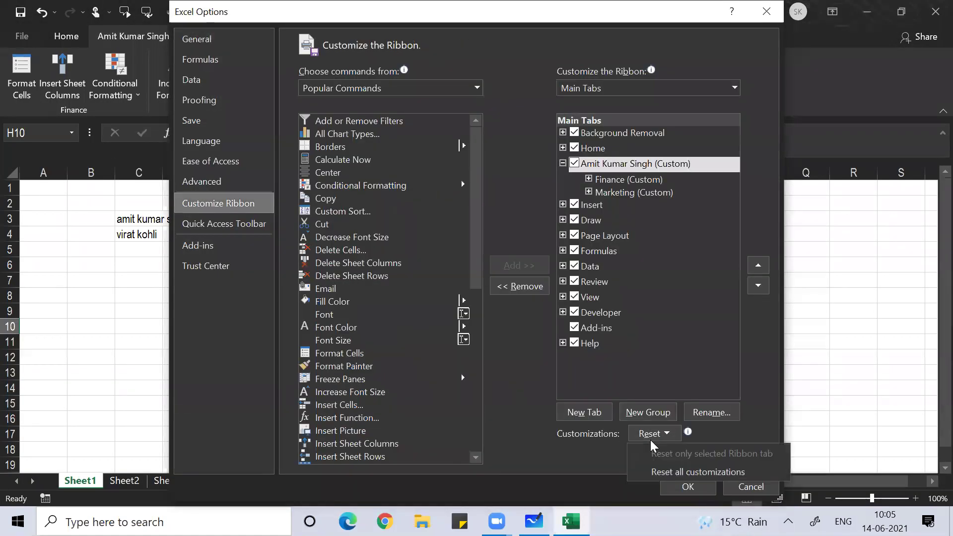
{"action": "left_click", "coordinate": [659, 473]}
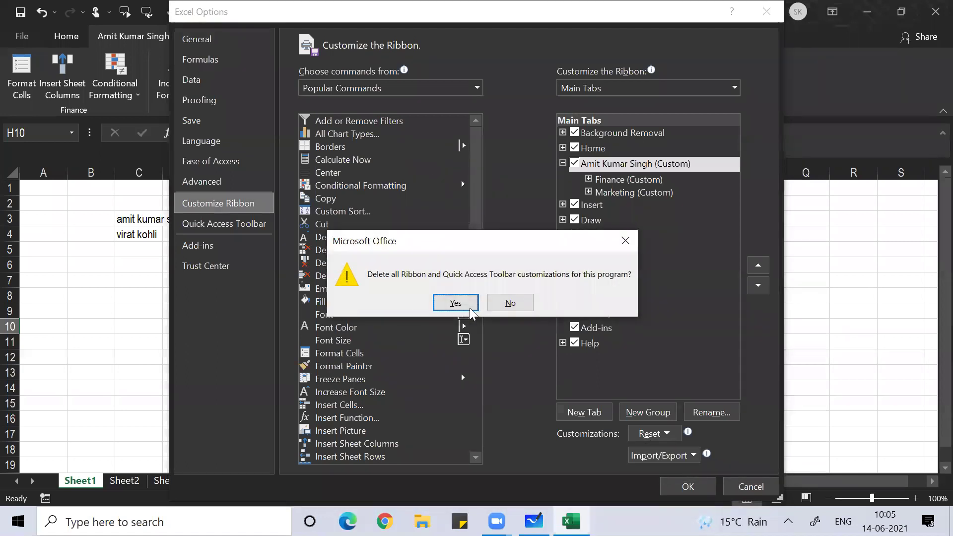
{"action": "left_click", "coordinate": [457, 302]}
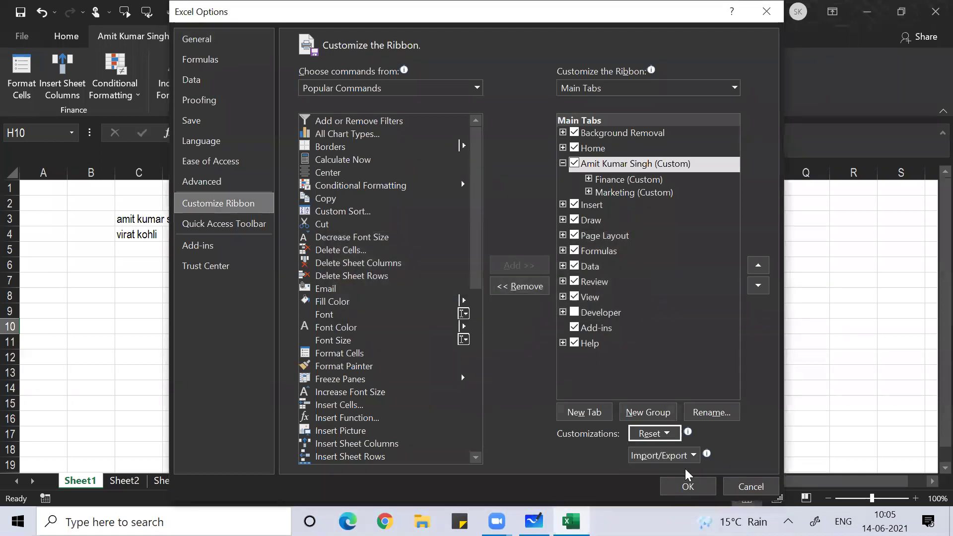
{"action": "left_click", "coordinate": [686, 489]}
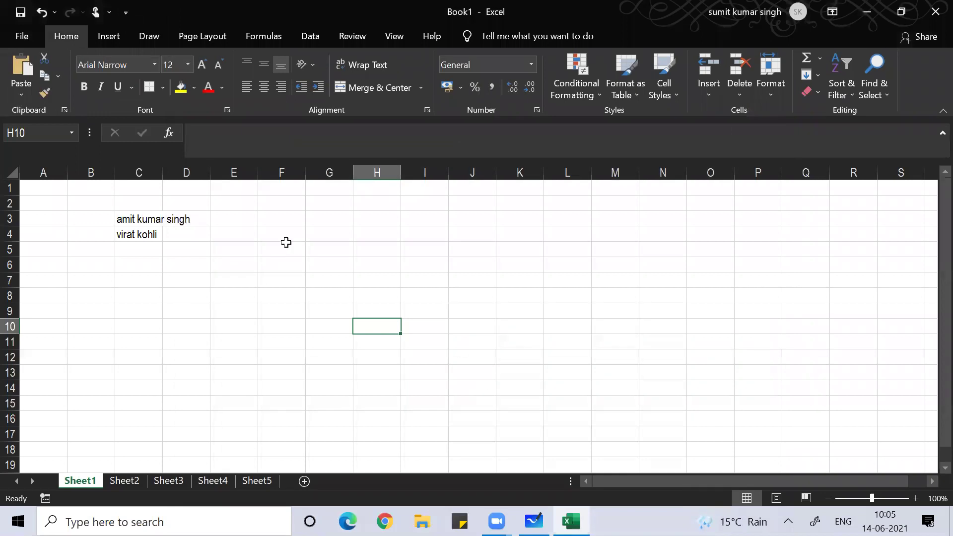
{"action": "left_click", "coordinate": [286, 243]}
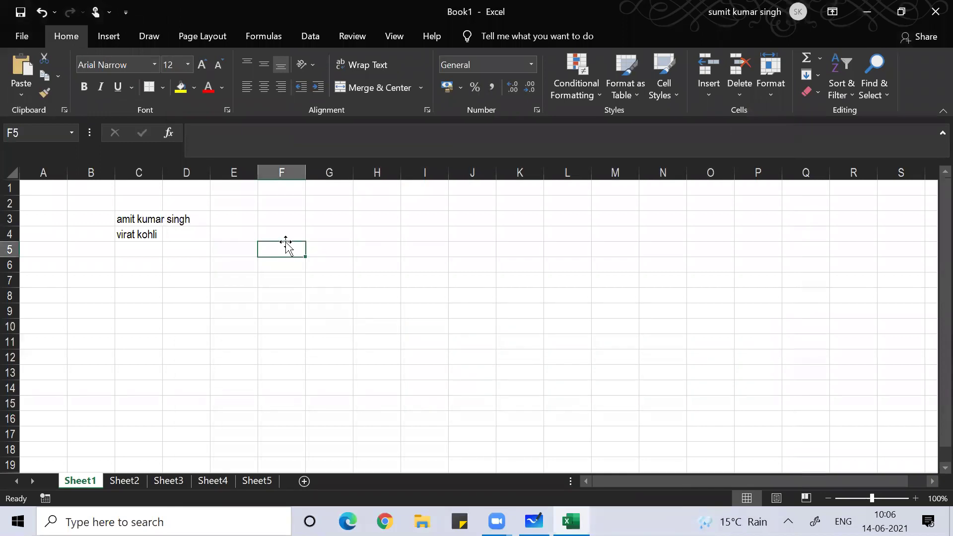
{"action": "left_click", "coordinate": [422, 299]}
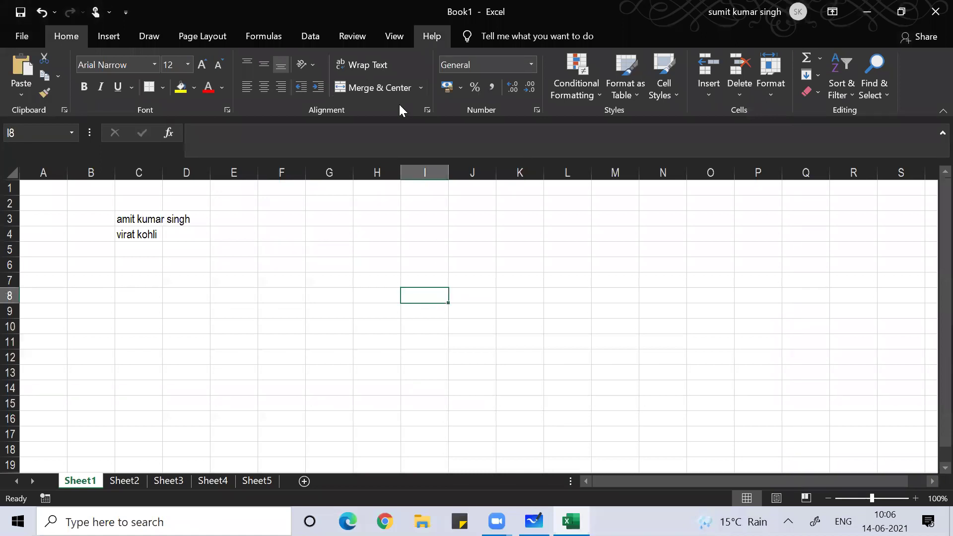
Step: Show the Help tab commands, select E6, and open then close the Help pane with F1
{"action": "left_click", "coordinate": [432, 36]}
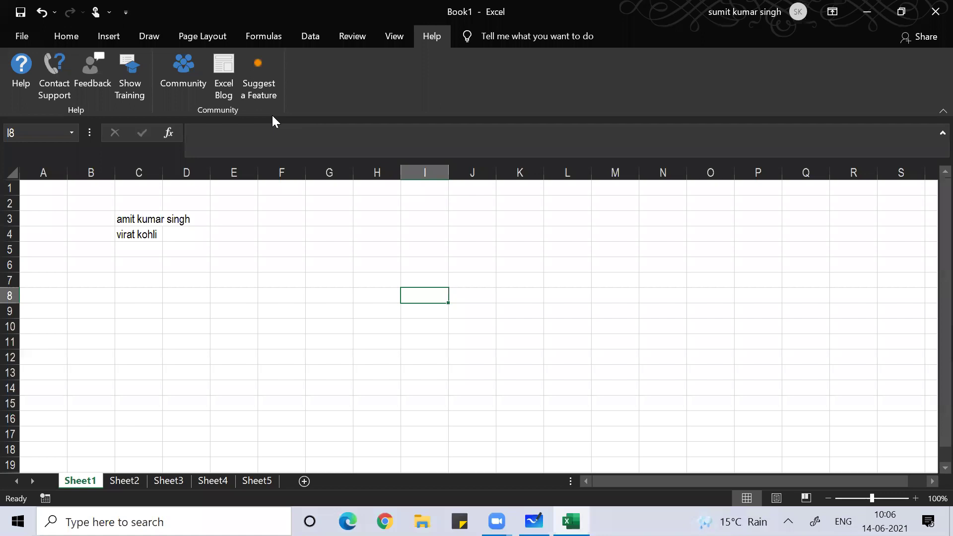
{"action": "left_click", "coordinate": [248, 268]}
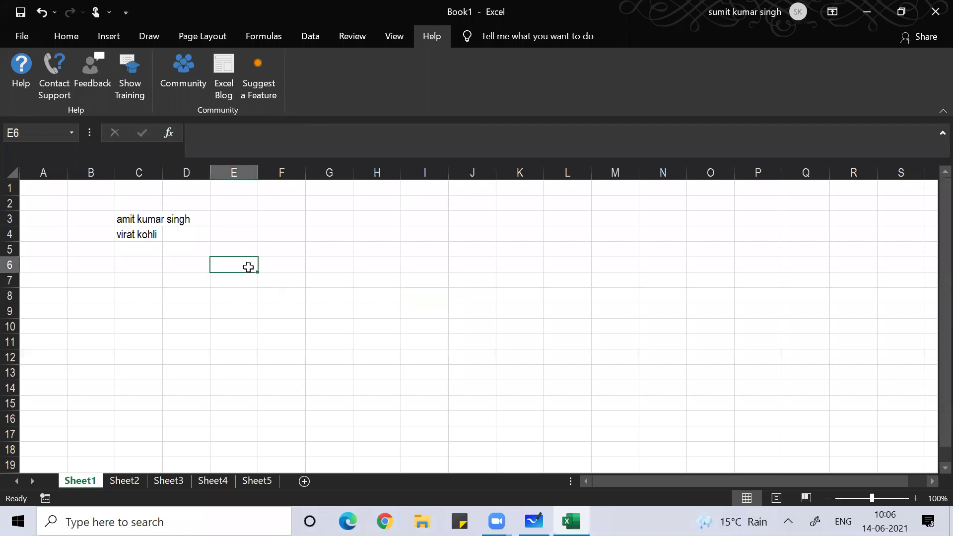
{"action": "key", "text": "F1"}
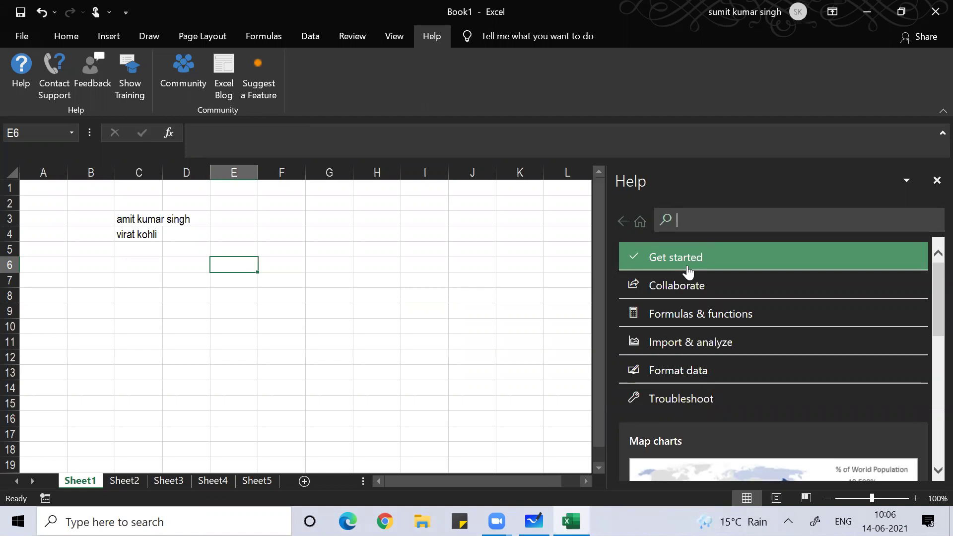
{"action": "left_click", "coordinate": [937, 180]}
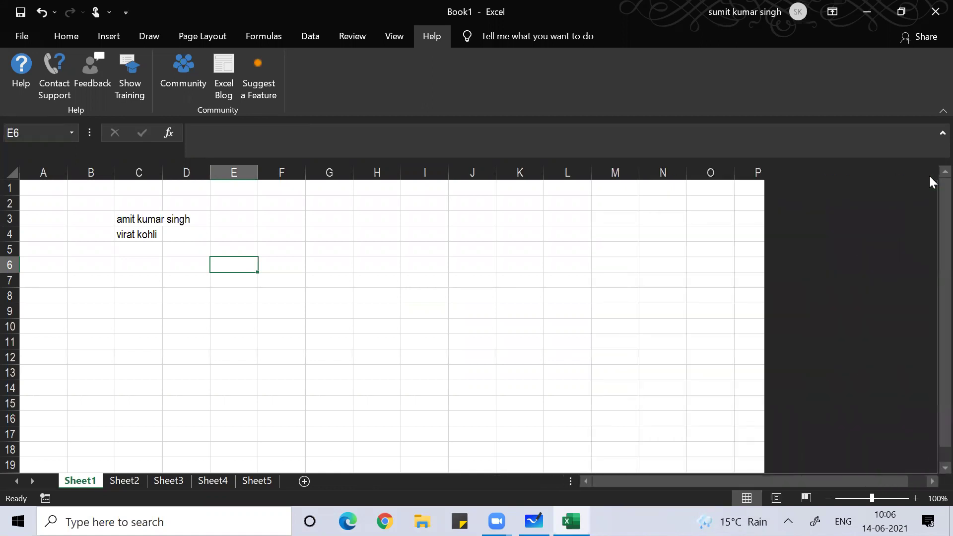
Step: Select cells K3 and F4 and bring the ribbon back to the Home tab
{"action": "left_click", "coordinate": [516, 212]}
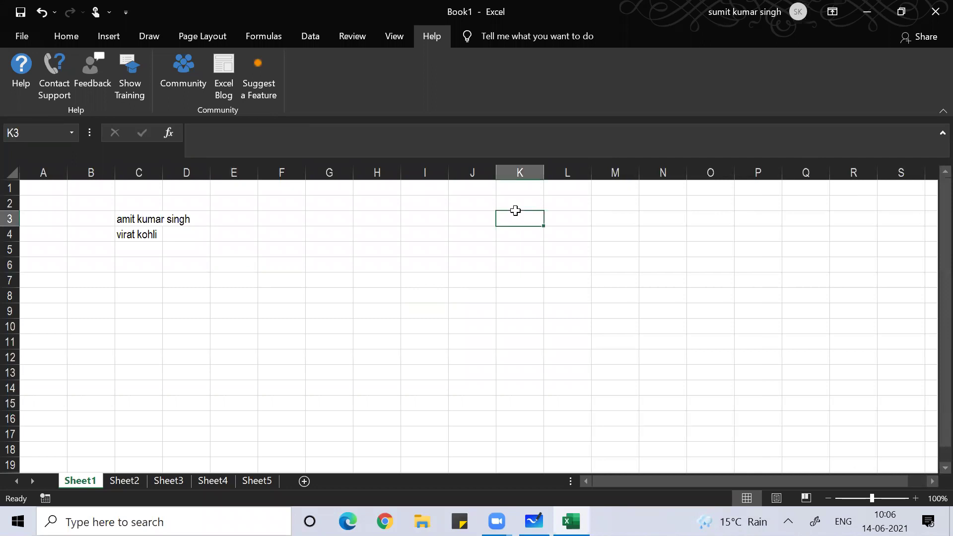
{"action": "left_click", "coordinate": [298, 239]}
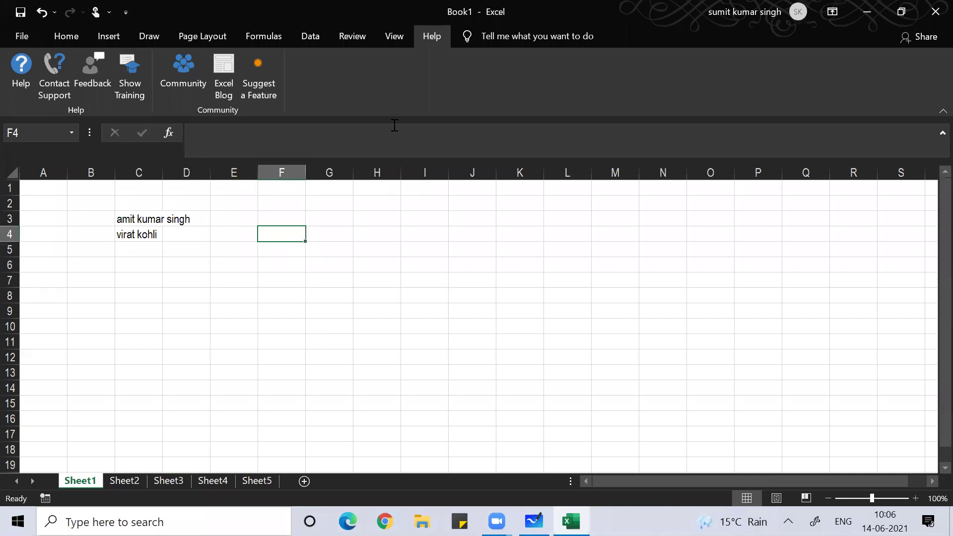
{"action": "left_click", "coordinate": [61, 30]}
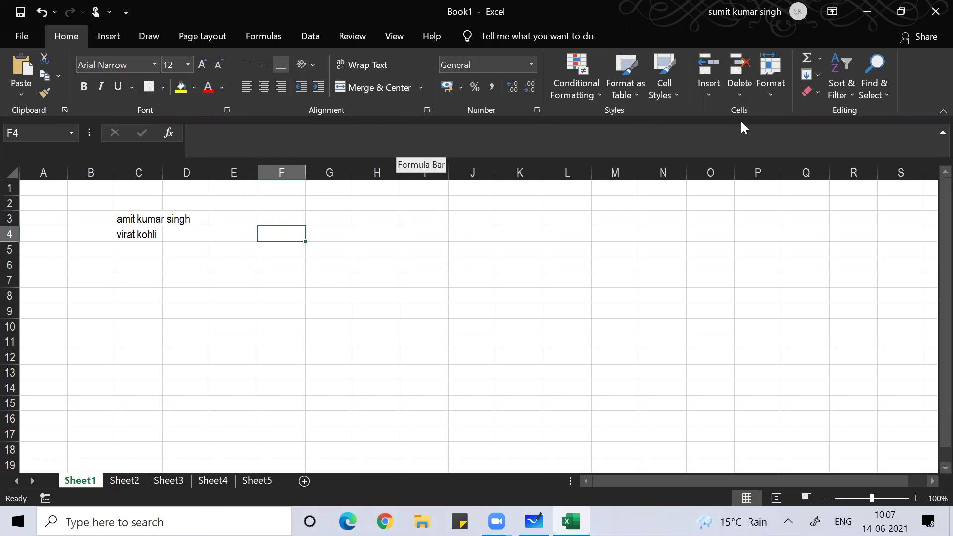
{"action": "key", "text": "XF86MonBrightnessUp"}
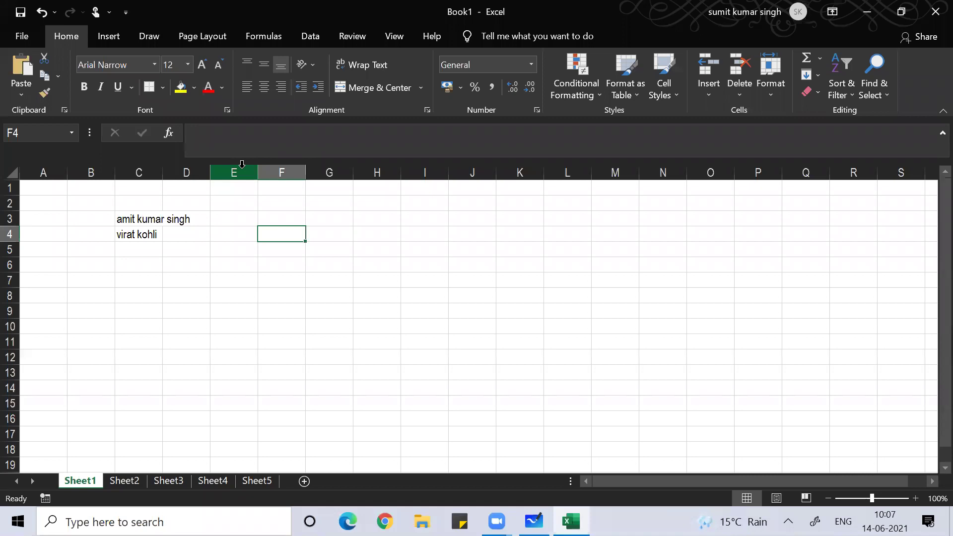
Step: Select cells E10, H8 and F6, then collapse the ribbon with Ctrl+F1
{"action": "left_click", "coordinate": [239, 329]}
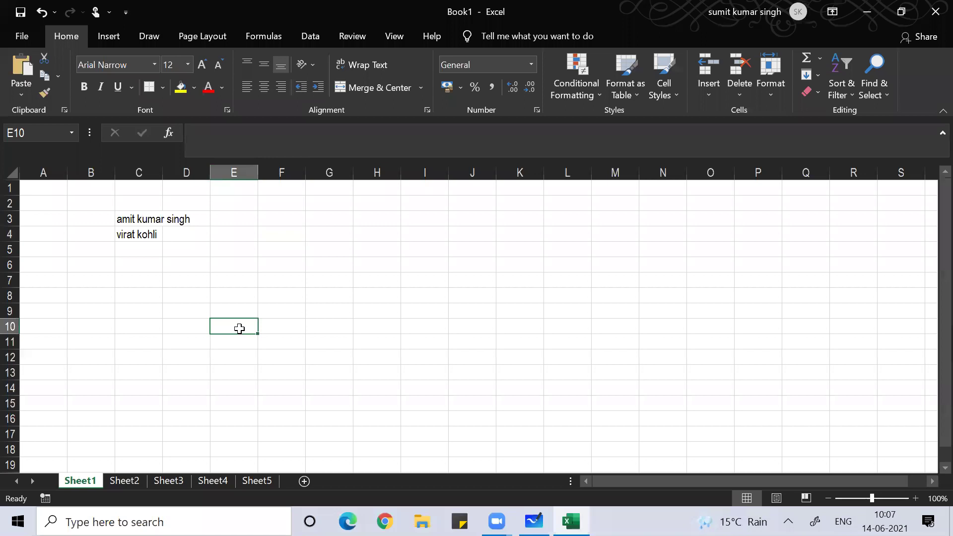
{"action": "left_click", "coordinate": [359, 293]}
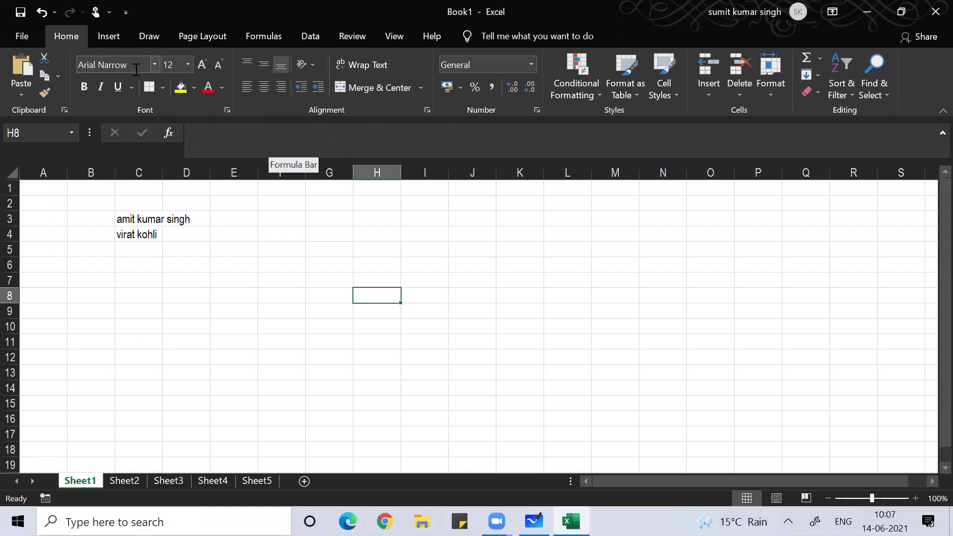
{"action": "left_click", "coordinate": [291, 271]}
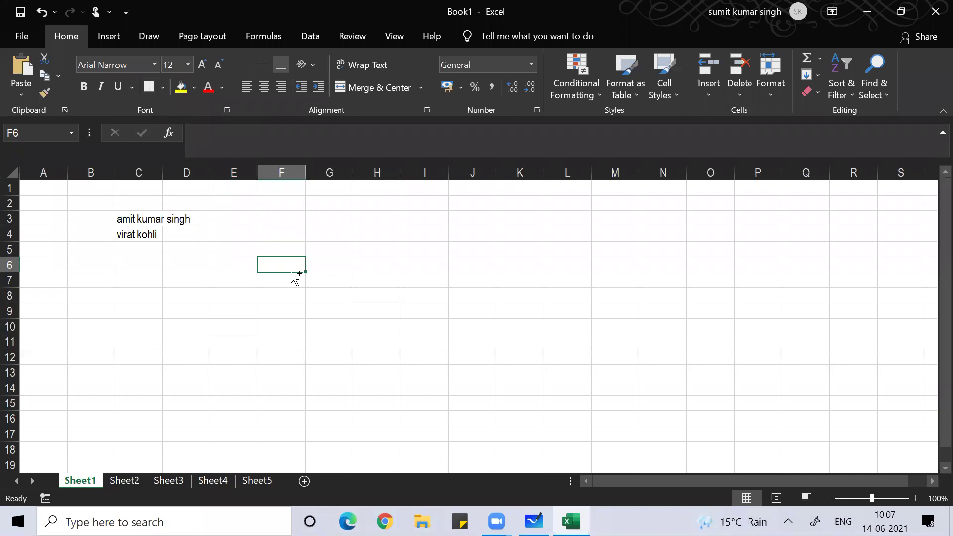
{"action": "key", "text": "ctrl+F1"}
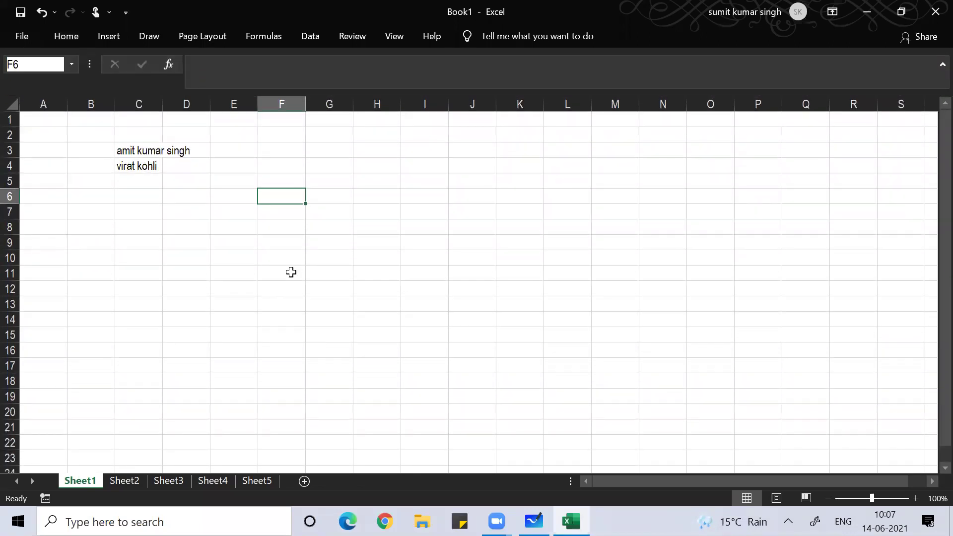
Step: Expand the ribbon again with Ctrl+F1 and select cells G6 and J5
{"action": "key", "text": "ctrl+F1"}
{"action": "key", "text": "ctrl+F1"}
{"action": "key", "text": "ctrl+F1"}
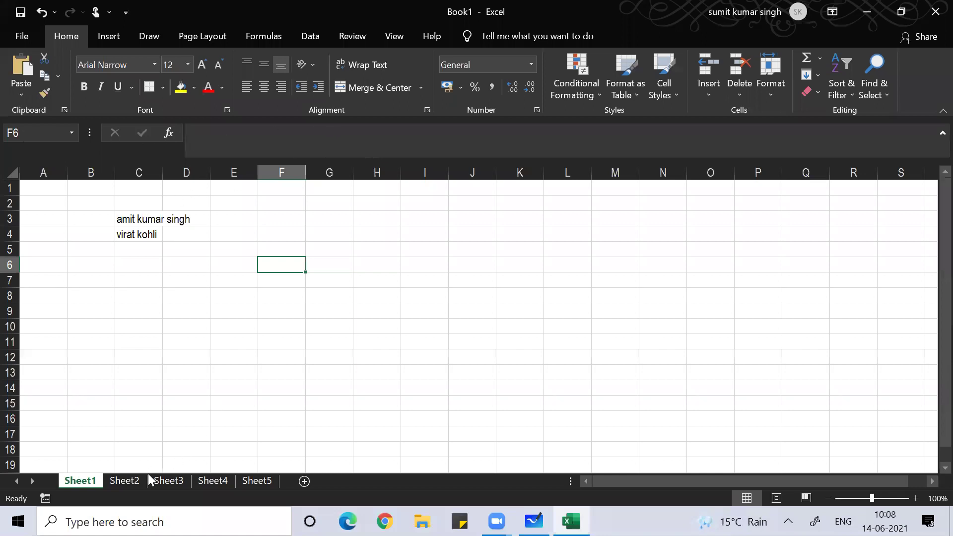
{"action": "left_click", "coordinate": [333, 262]}
{"action": "left_click", "coordinate": [453, 250]}
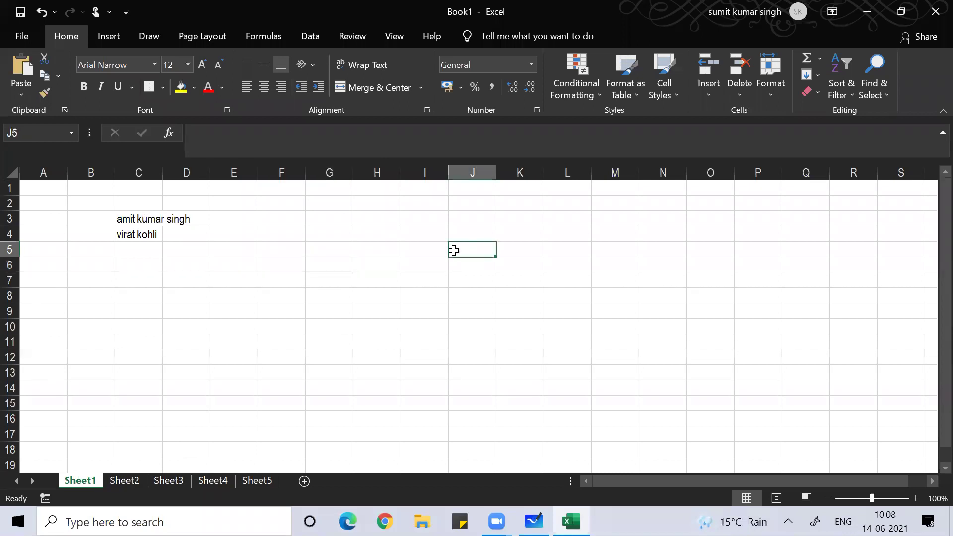
{"action": "key", "text": "Down"}
{"action": "key", "text": "Down"}
{"action": "key", "text": "Left"}
{"action": "key", "text": "Left"}
{"action": "key", "text": "Left"}
{"action": "key", "text": "Left"}
{"action": "key", "text": "Right"}
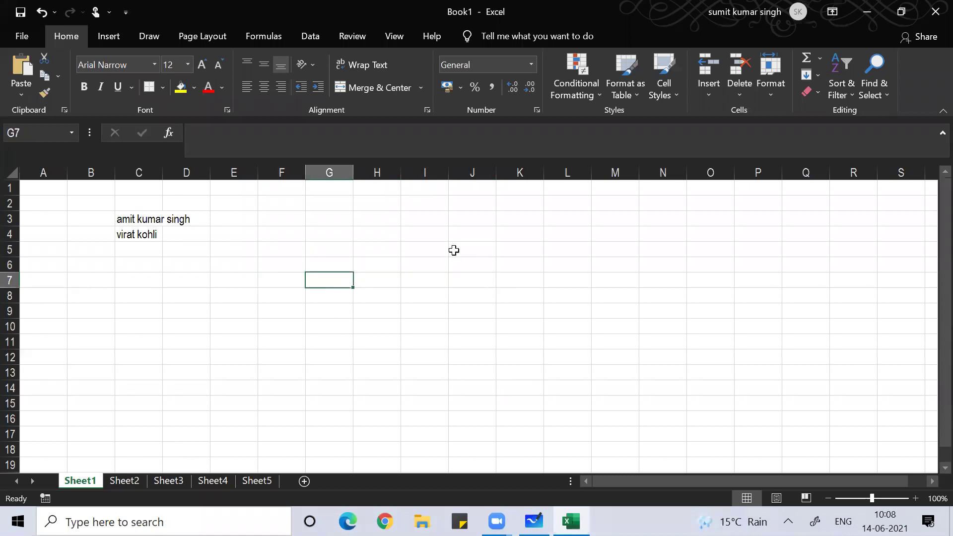
{"action": "key", "text": "Right"}
{"action": "key", "text": "Right"}
{"action": "key", "text": "Right"}
{"action": "key", "text": "Right"}
{"action": "key", "text": "Right"}
{"action": "key", "text": "Right"}
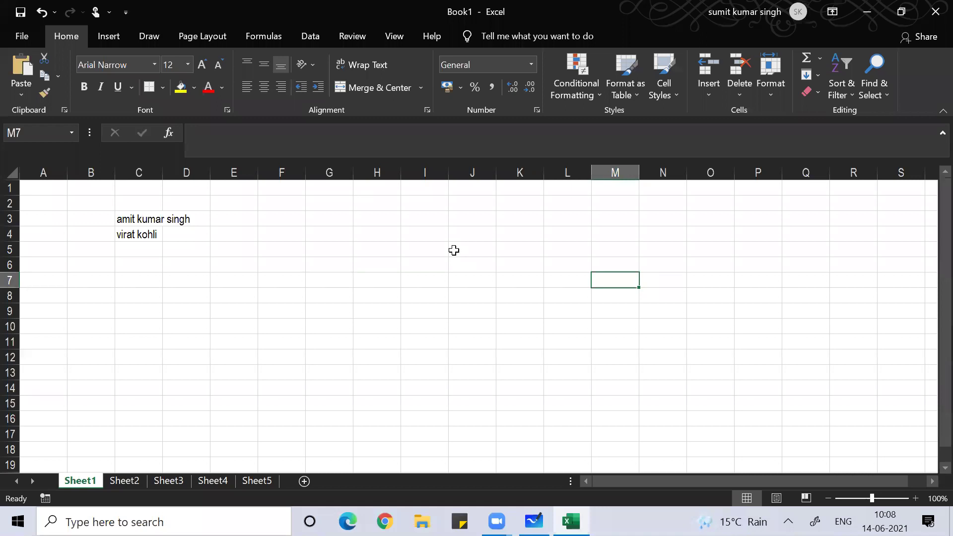
{"action": "key", "text": "ctrl+Down"}
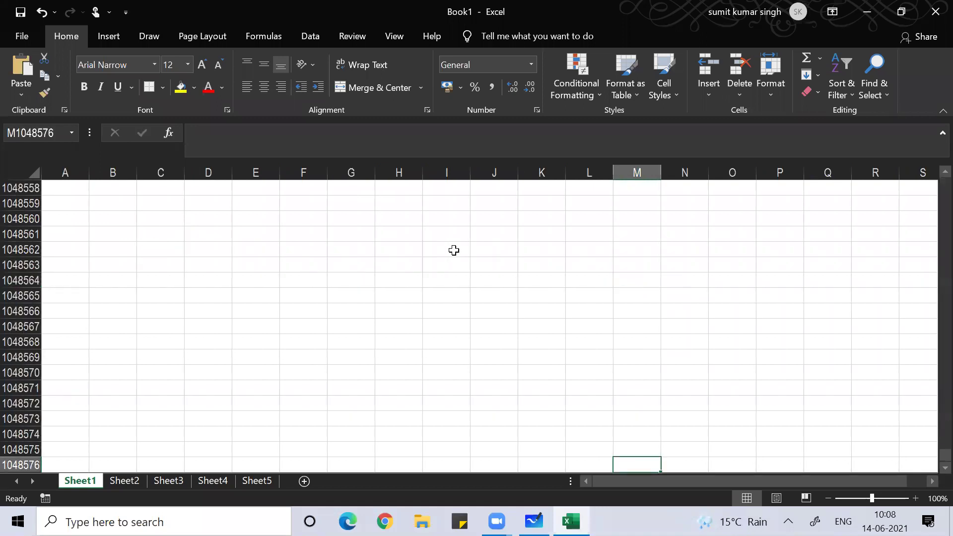
{"action": "key", "text": "ctrl+Up"}
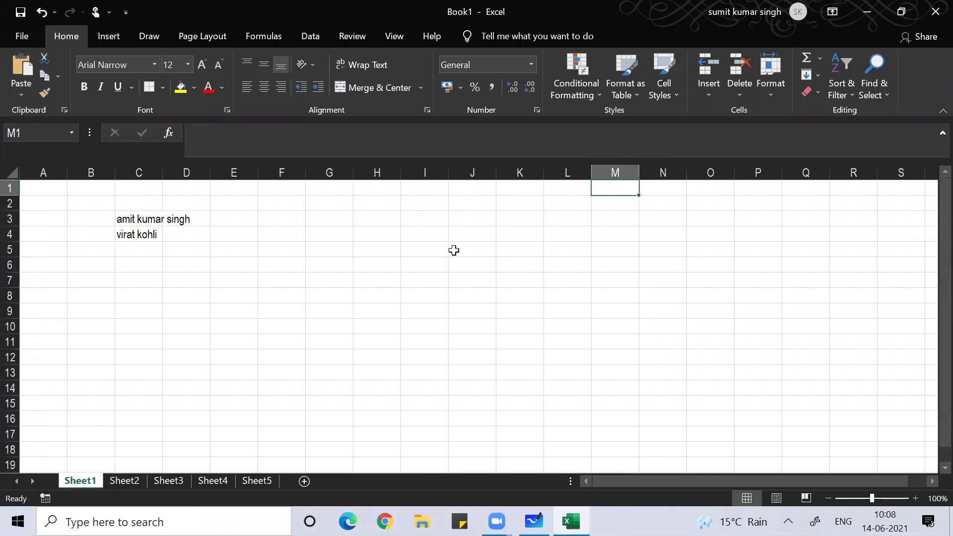
{"action": "key", "text": "ctrl+Left"}
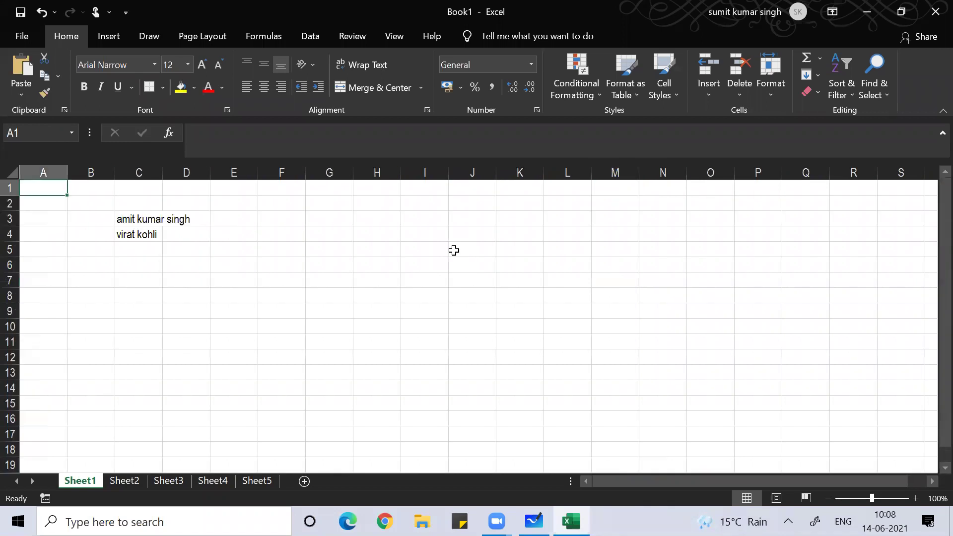
{"action": "key", "text": "Down"}
{"action": "key", "text": "Down"}
{"action": "key", "text": "Down"}
{"action": "key", "text": "Down"}
{"action": "key", "text": "Down"}
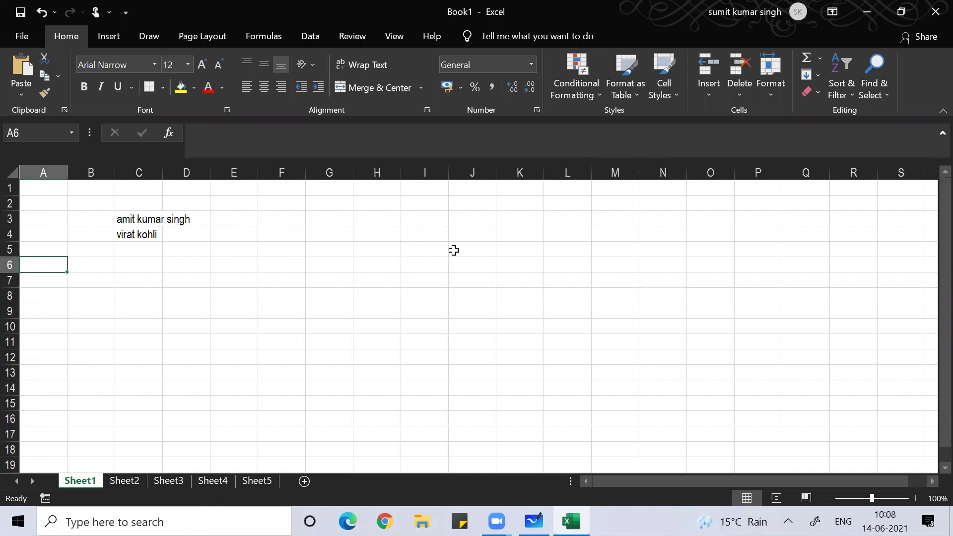
{"action": "key", "text": "ctrl+Right"}
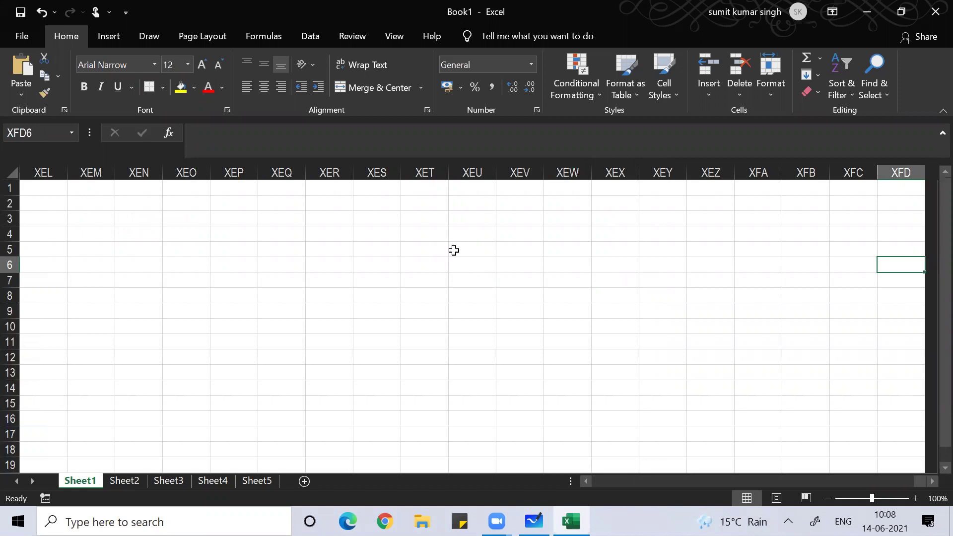
{"action": "key", "text": "ctrl+Left"}
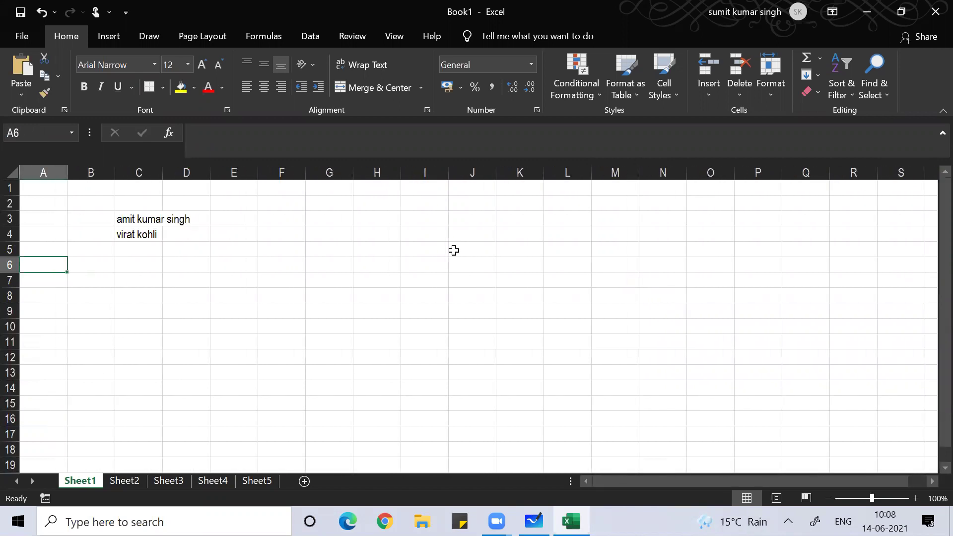
{"action": "key", "text": "Down"}
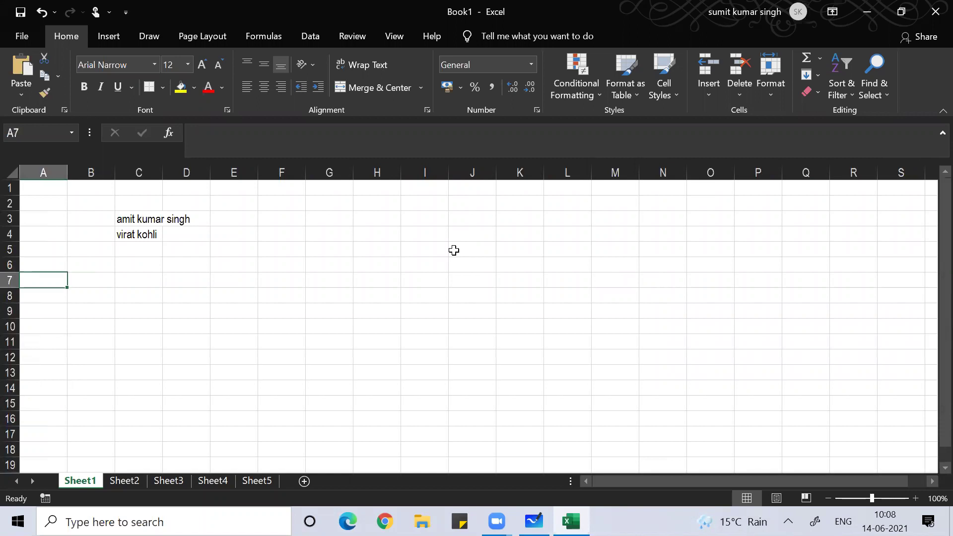
Step: Enter 12 in A7, copy it, and paste it across the whole of row 7
{"action": "type", "text": "12"}
{"action": "key", "text": "Return"}
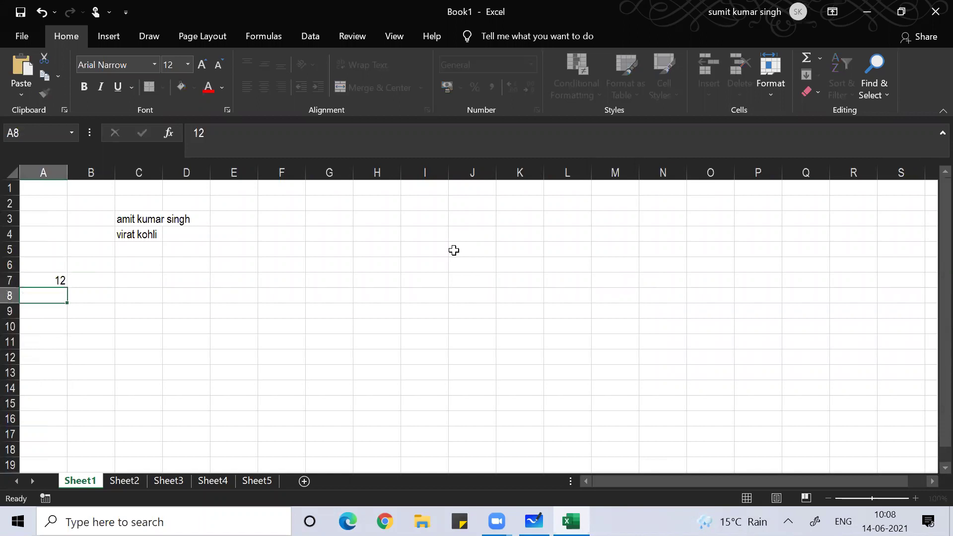
{"action": "key", "text": "Up"}
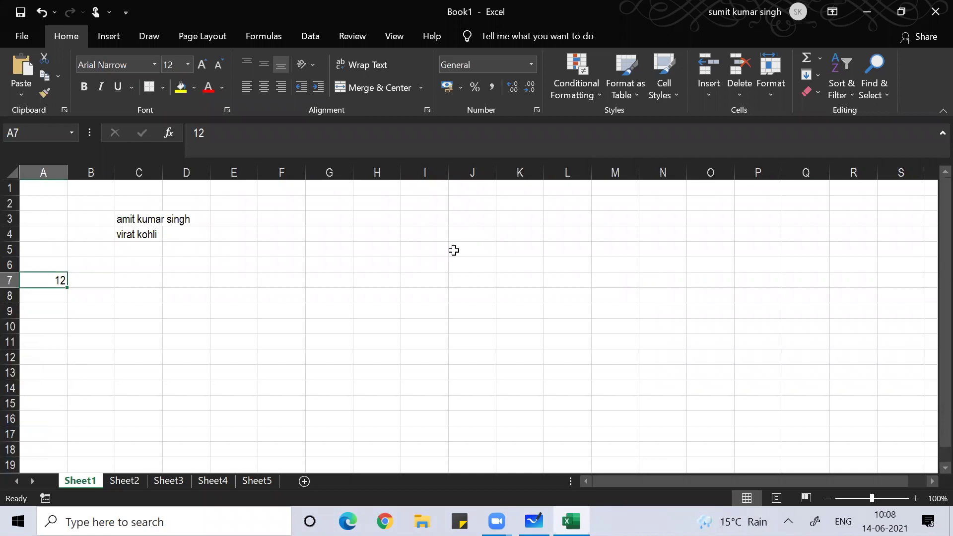
{"action": "key", "text": "ctrl+c"}
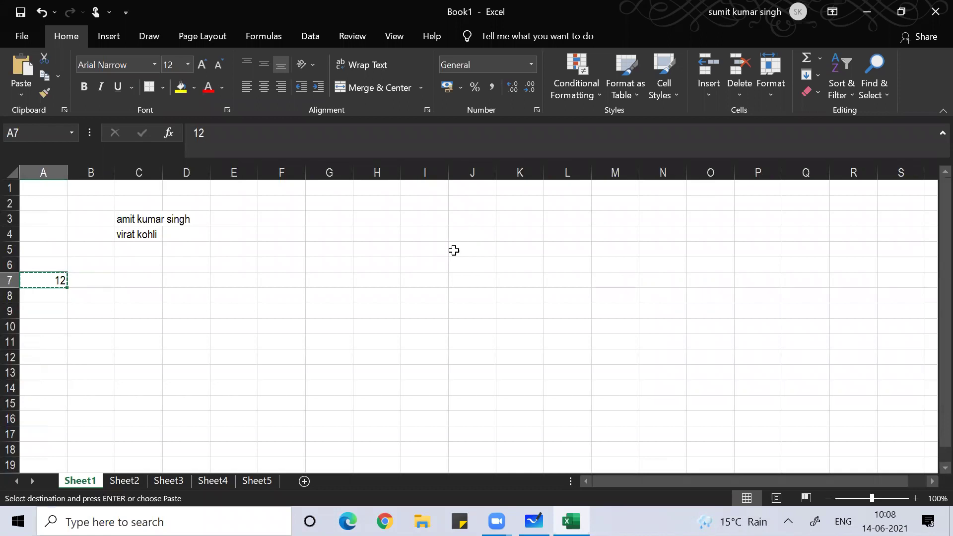
{"action": "key", "text": "shift+space"}
{"action": "key", "text": "ctrl+v"}
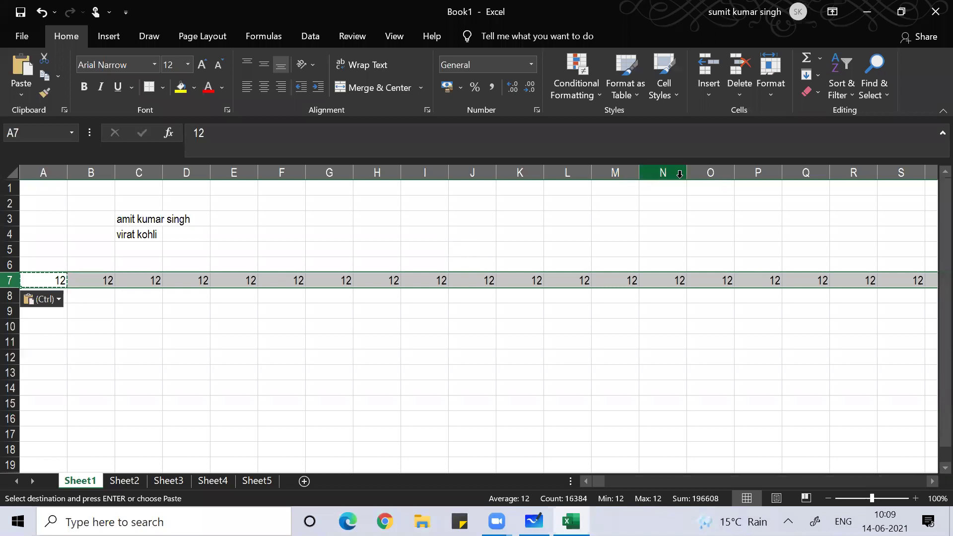
Step: Handwrite 'last cell = XFD' in ink across the sheet
{"action": "mouse_move", "coordinate": [292, 394]}
{"action": "left_mouse_down"}
{"action": "mouse_move", "coordinate": [311, 346]}
{"action": "mouse_move", "coordinate": [337, 379]}
{"action": "mouse_move", "coordinate": [366, 387]}
{"action": "mouse_move", "coordinate": [372, 363]}
{"action": "mouse_move", "coordinate": [421, 381]}
{"action": "left_mouse_up"}
{"action": "mouse_move", "coordinate": [424, 375]}
{"action": "left_mouse_down"}
{"action": "mouse_move", "coordinate": [471, 380]}
{"action": "mouse_move", "coordinate": [503, 367]}
{"action": "left_mouse_up"}
{"action": "mouse_move", "coordinate": [515, 344]}
{"action": "left_mouse_down"}
{"action": "mouse_move", "coordinate": [539, 378]}
{"action": "mouse_move", "coordinate": [515, 380]}
{"action": "left_mouse_up"}
{"action": "mouse_move", "coordinate": [548, 342]}
{"action": "left_mouse_down"}
{"action": "mouse_move", "coordinate": [546, 380]}
{"action": "mouse_move", "coordinate": [569, 343]}
{"action": "left_mouse_up"}
{"action": "mouse_move", "coordinate": [545, 361]}
{"action": "left_mouse_down"}
{"action": "mouse_move", "coordinate": [576, 358]}
{"action": "mouse_move", "coordinate": [579, 378]}
{"action": "left_mouse_up"}
{"action": "left_click_drag", "start_coordinate": [574, 343], "coordinate": [566, 378]}
Step: Finish the digits 1048576, circle the XFD1048576 address, and select C13
{"action": "mouse_move", "coordinate": [609, 343]}
{"action": "left_mouse_down"}
{"action": "mouse_move", "coordinate": [616, 381]}
{"action": "mouse_move", "coordinate": [635, 353]}
{"action": "mouse_move", "coordinate": [678, 365]}
{"action": "mouse_move", "coordinate": [676, 383]}
{"action": "left_mouse_up"}
{"action": "mouse_move", "coordinate": [711, 348]}
{"action": "left_mouse_down"}
{"action": "mouse_move", "coordinate": [700, 365]}
{"action": "mouse_move", "coordinate": [701, 344]}
{"action": "left_mouse_up"}
{"action": "mouse_move", "coordinate": [729, 342]}
{"action": "left_mouse_down"}
{"action": "mouse_move", "coordinate": [739, 381]}
{"action": "mouse_move", "coordinate": [764, 344]}
{"action": "mouse_move", "coordinate": [780, 382]}
{"action": "left_mouse_up"}
{"action": "left_click_drag", "start_coordinate": [814, 350], "coordinate": [800, 368]}
{"action": "mouse_move", "coordinate": [513, 327]}
{"action": "left_mouse_down"}
{"action": "mouse_move", "coordinate": [848, 331]}
{"action": "mouse_move", "coordinate": [546, 348]}
{"action": "mouse_move", "coordinate": [602, 315]}
{"action": "left_mouse_up"}
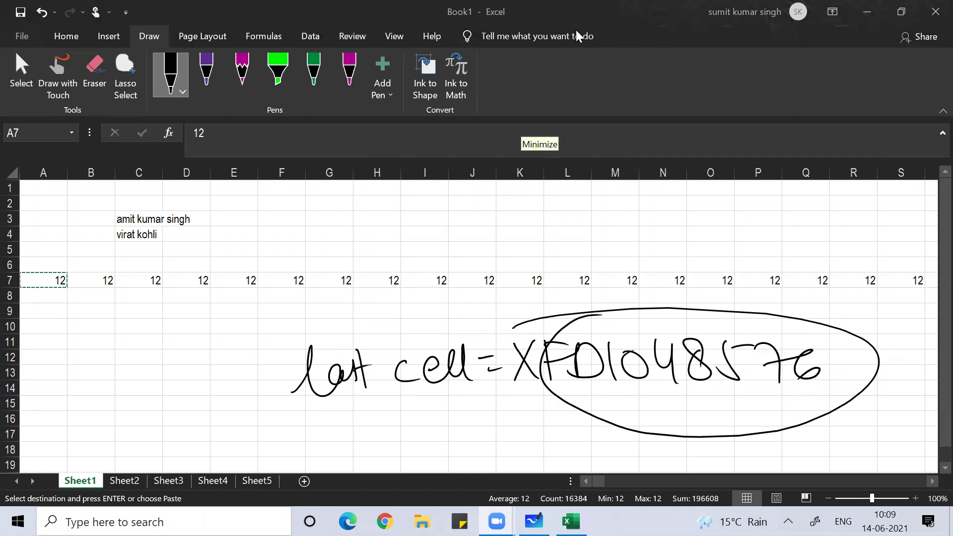
{"action": "left_click", "coordinate": [133, 379]}
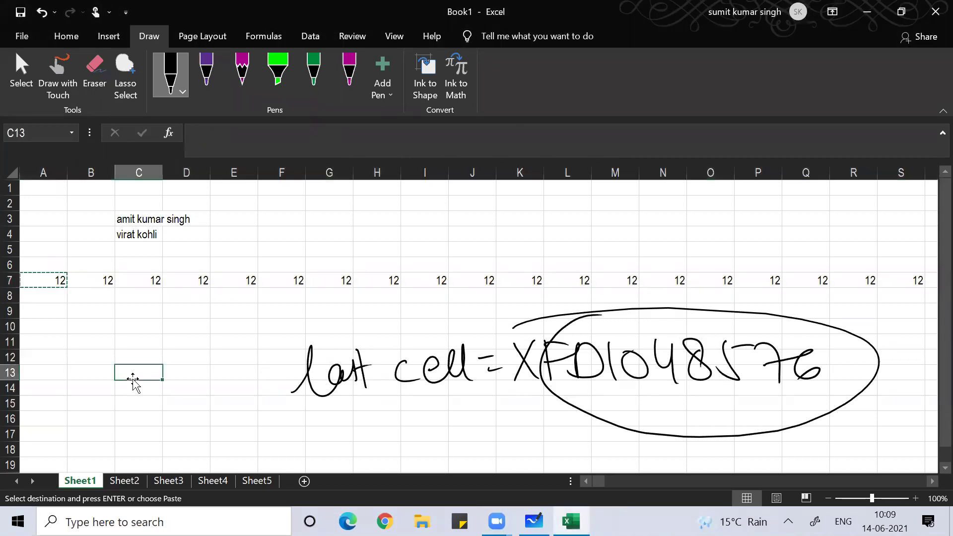
Step: Insert an empty chart with Alt+F1, delete it, then switch to Sheet4 and select K16
{"action": "key", "text": "alt+F1"}
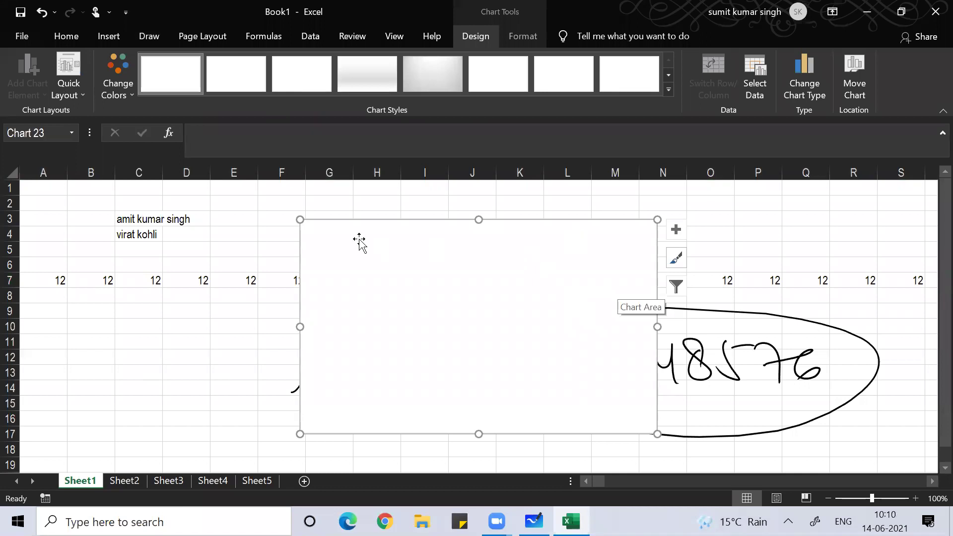
{"action": "left_click", "coordinate": [114, 39]}
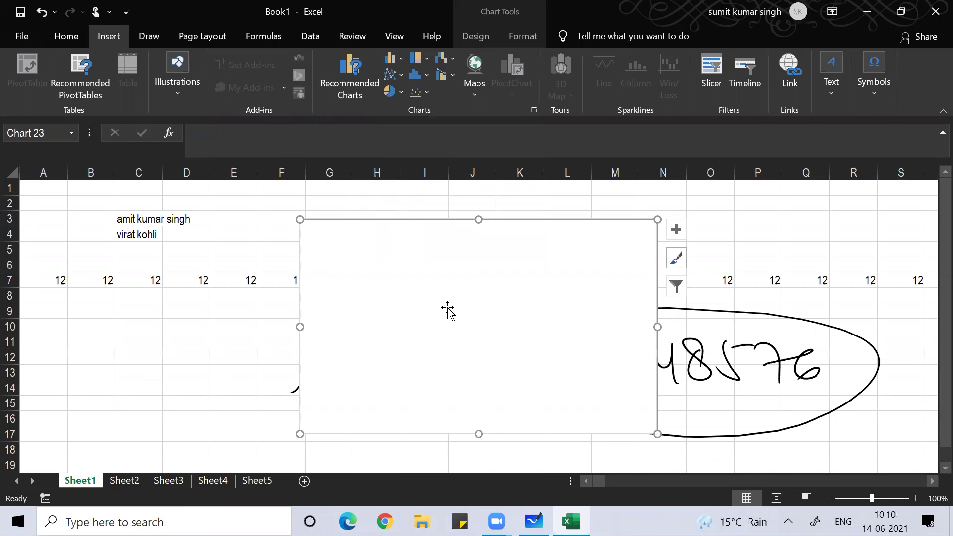
{"action": "key", "text": "Delete"}
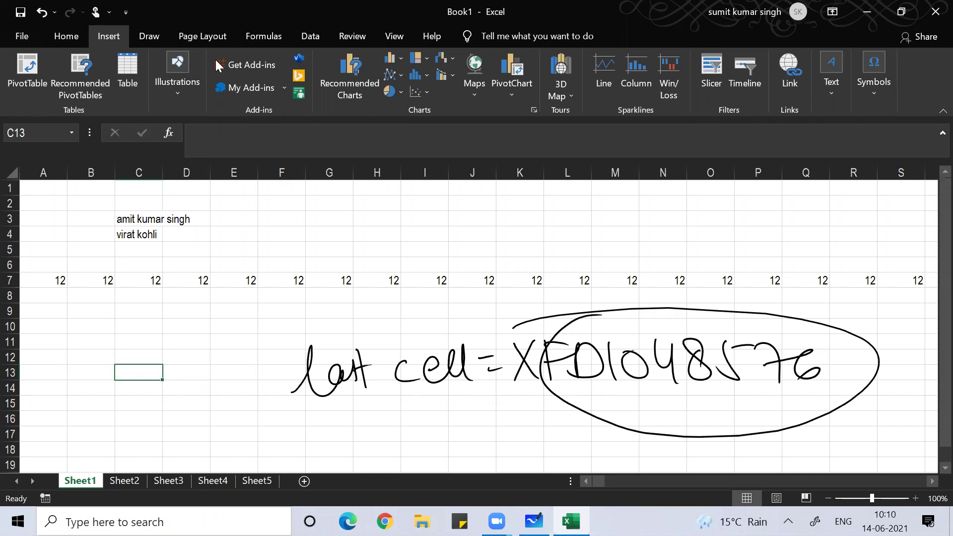
{"action": "left_click", "coordinate": [208, 480]}
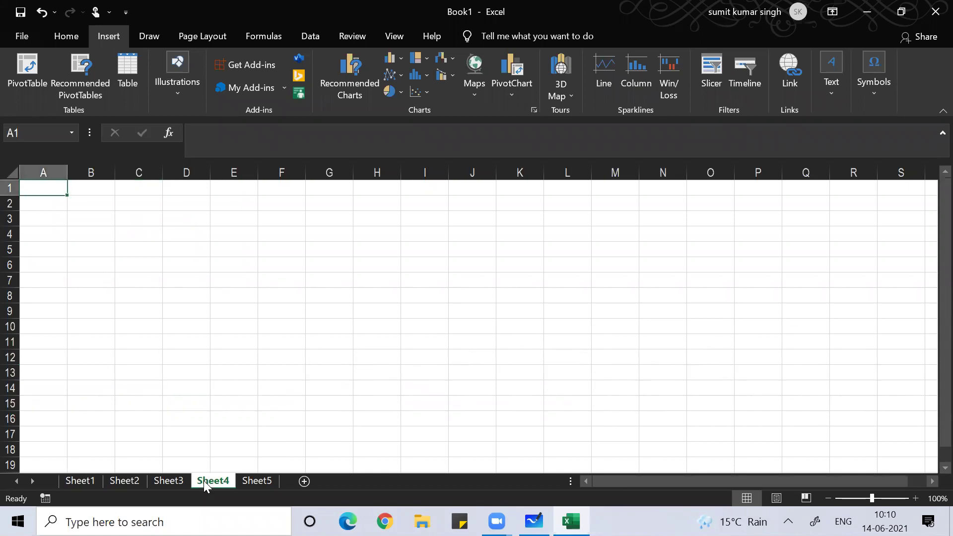
{"action": "left_click", "coordinate": [520, 418]}
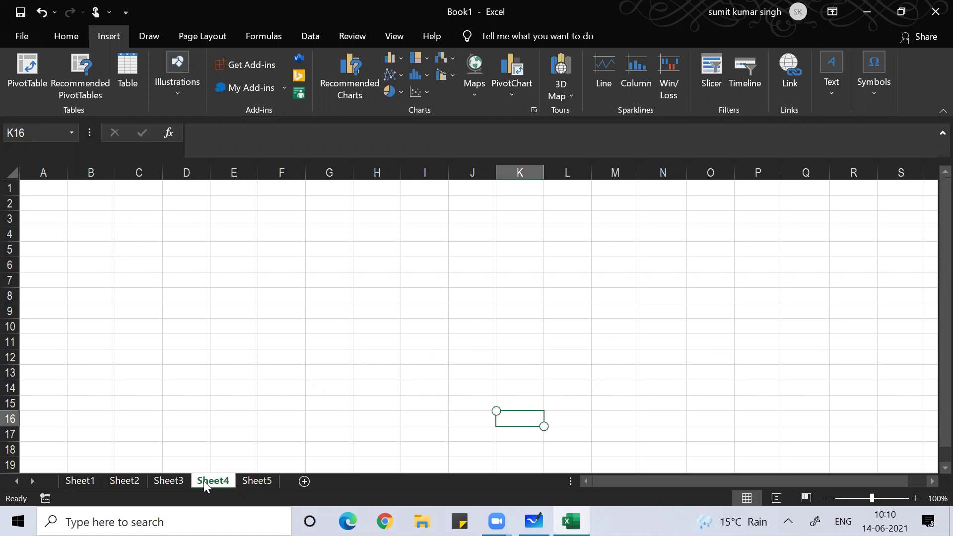
Step: Scroll right on Sheet4 and handwrite 'AT576' in ink
{"action": "scroll", "coordinate": [204, 481], "scroll_direction": "right", "scroll_amount": 5}
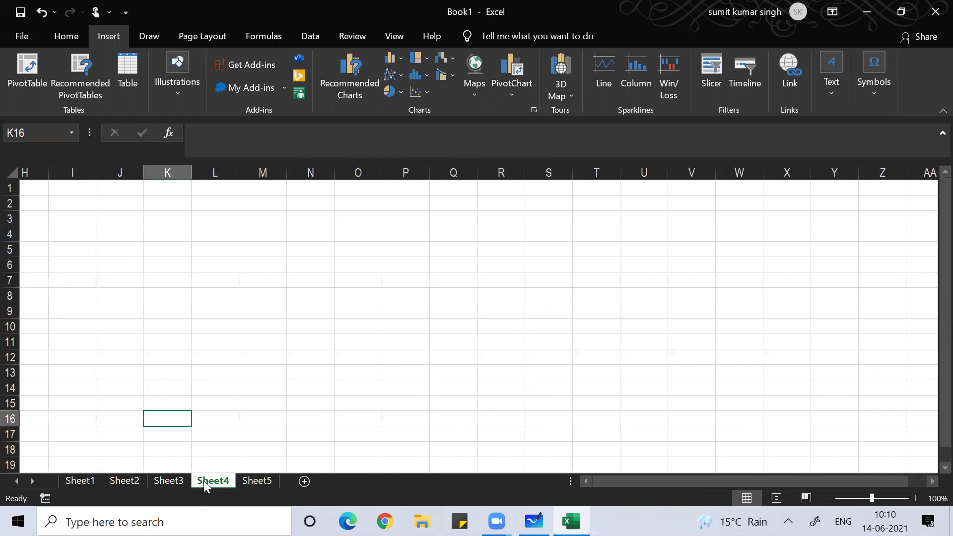
{"action": "scroll", "coordinate": [204, 480], "scroll_direction": "right", "scroll_amount": 2}
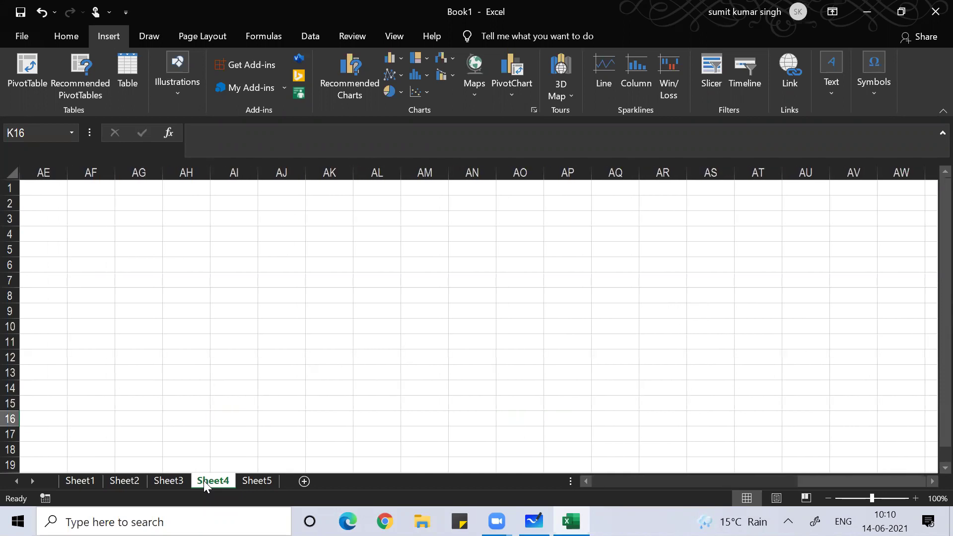
{"action": "left_click_drag", "start_coordinate": [452, 420], "coordinate": [579, 379]}
{"action": "mouse_move", "coordinate": [448, 381]}
{"action": "left_mouse_down"}
{"action": "mouse_move", "coordinate": [457, 326]}
{"action": "mouse_move", "coordinate": [484, 378]}
{"action": "mouse_move", "coordinate": [478, 348]}
{"action": "left_mouse_up"}
{"action": "mouse_move", "coordinate": [491, 329]}
{"action": "left_mouse_down"}
{"action": "mouse_move", "coordinate": [538, 326]}
{"action": "mouse_move", "coordinate": [518, 383]}
{"action": "left_mouse_up"}
{"action": "mouse_move", "coordinate": [558, 326]}
{"action": "left_mouse_down"}
{"action": "mouse_move", "coordinate": [596, 326]}
{"action": "mouse_move", "coordinate": [569, 372]}
{"action": "left_mouse_up"}
{"action": "left_click_drag", "start_coordinate": [627, 330], "coordinate": [660, 328]}
{"action": "left_click_drag", "start_coordinate": [659, 329], "coordinate": [653, 382]}
{"action": "mouse_move", "coordinate": [703, 327]}
{"action": "left_mouse_down"}
{"action": "mouse_move", "coordinate": [678, 359]}
{"action": "mouse_move", "coordinate": [660, 356]}
{"action": "left_mouse_up"}
Step: Handwrite 'cell' after AT576 and underline the ink note
{"action": "left_click", "coordinate": [782, 342]}
{"action": "left_click_drag", "start_coordinate": [783, 343], "coordinate": [788, 373]}
{"action": "mouse_move", "coordinate": [793, 362]}
{"action": "left_mouse_down"}
{"action": "mouse_move", "coordinate": [851, 338]}
{"action": "mouse_move", "coordinate": [859, 383]}
{"action": "left_mouse_up"}
{"action": "left_click_drag", "start_coordinate": [663, 406], "coordinate": [816, 395]}
{"action": "left_click_drag", "start_coordinate": [688, 419], "coordinate": [843, 409]}
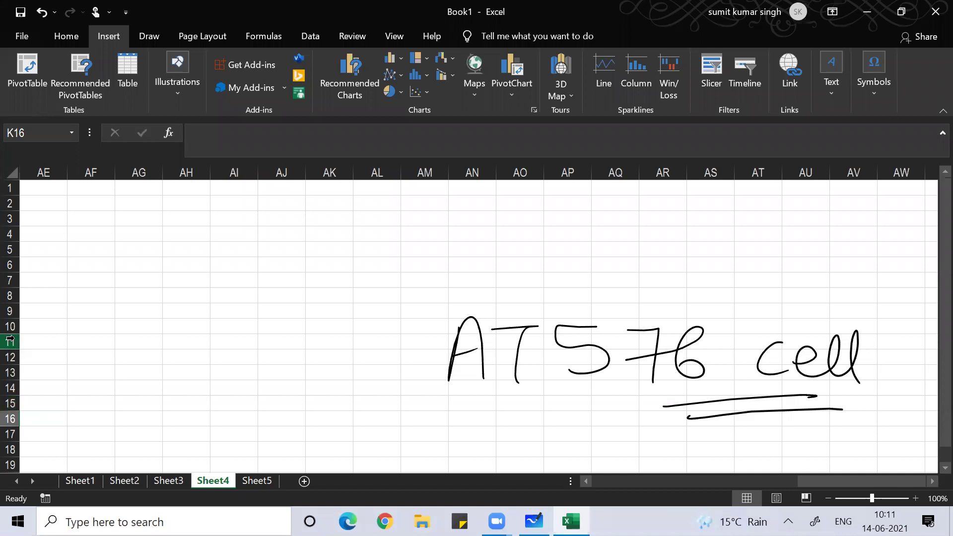
Step: Jump to cell AT576 through the Name Box, then return to A1 with Ctrl+Home
{"action": "left_click", "coordinate": [39, 131]}
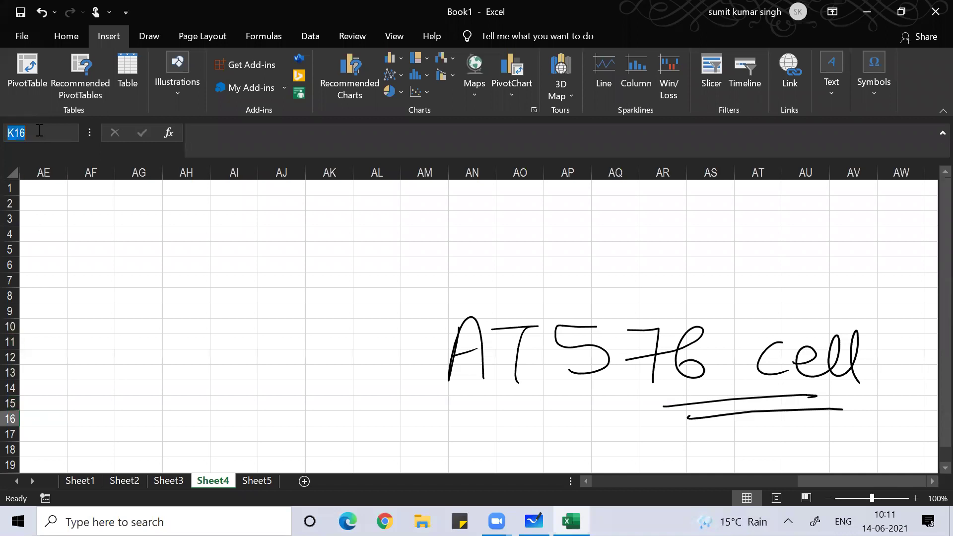
{"action": "type", "text": "at576"}
{"action": "key", "text": "Return"}
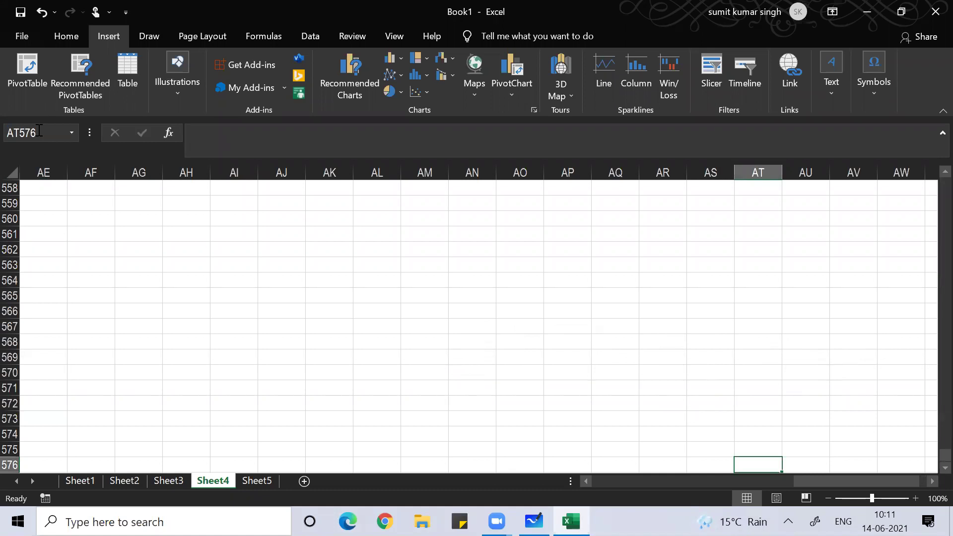
{"action": "key", "text": "ctrl+Home"}
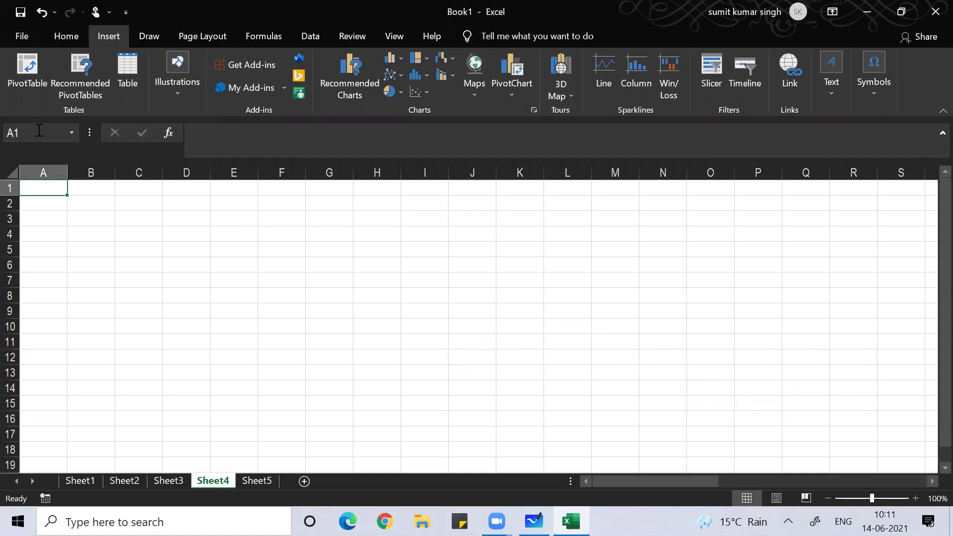
Step: Fill Sheet4 with the invoice table, then build it on Sheet5 starting at E9
{"action": "key", "text": "ctrl+m"}
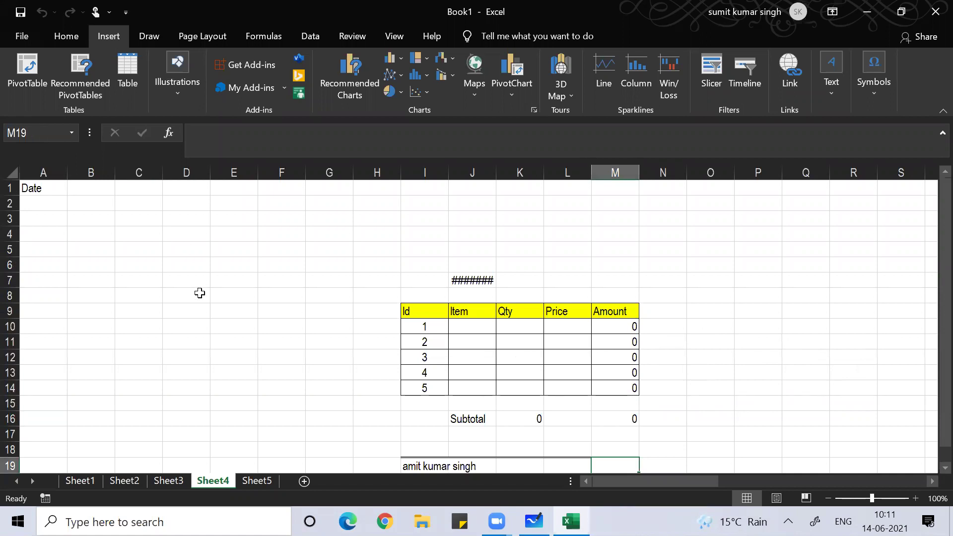
{"action": "left_click", "coordinate": [254, 481]}
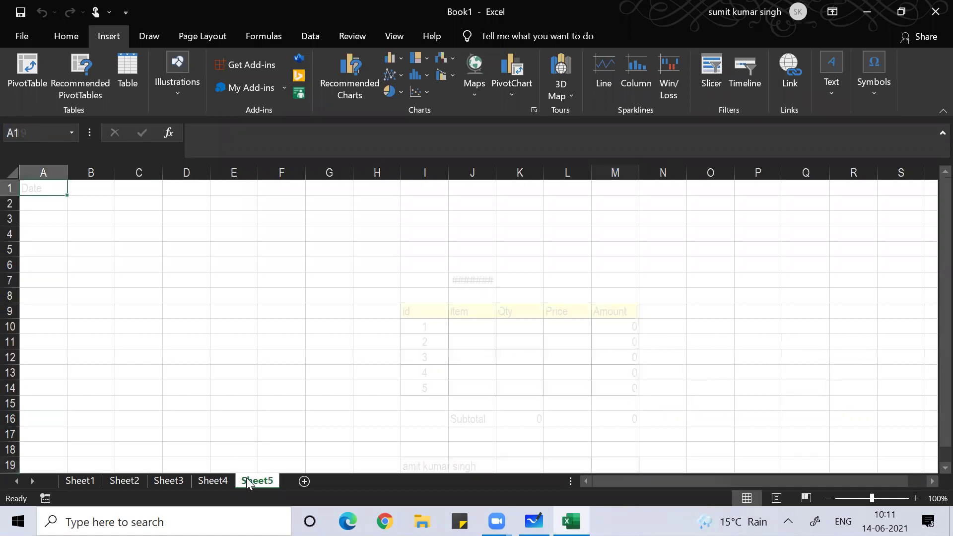
{"action": "left_click", "coordinate": [256, 311]}
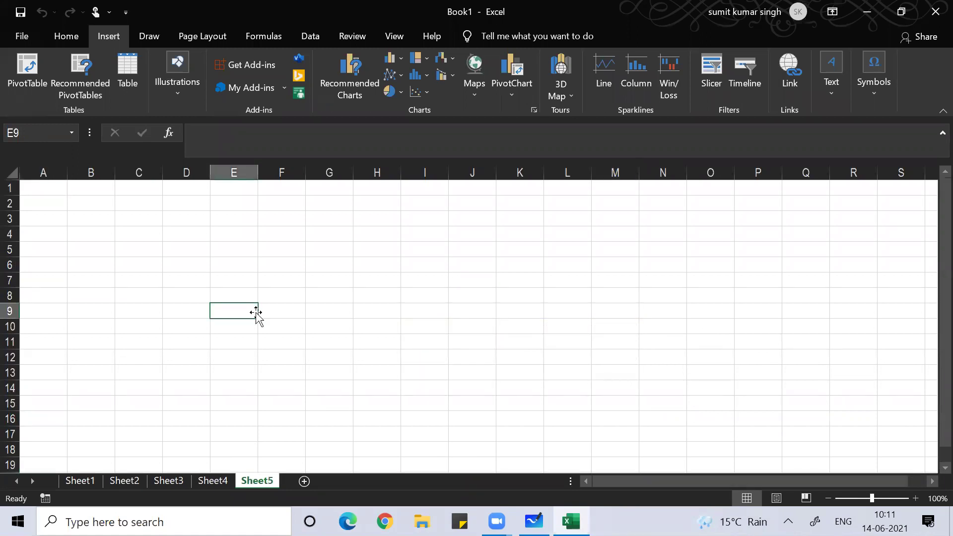
{"action": "key", "text": "ctrl+v"}
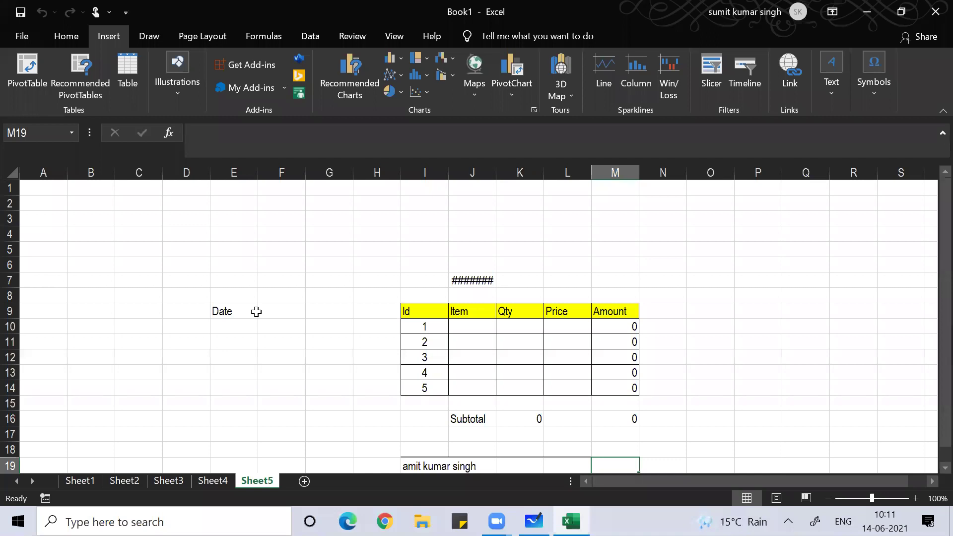
Step: Check the Qty and Item cells on Sheet5, return to the Home tab, and switch to Sheet3
{"action": "left_click", "coordinate": [499, 329]}
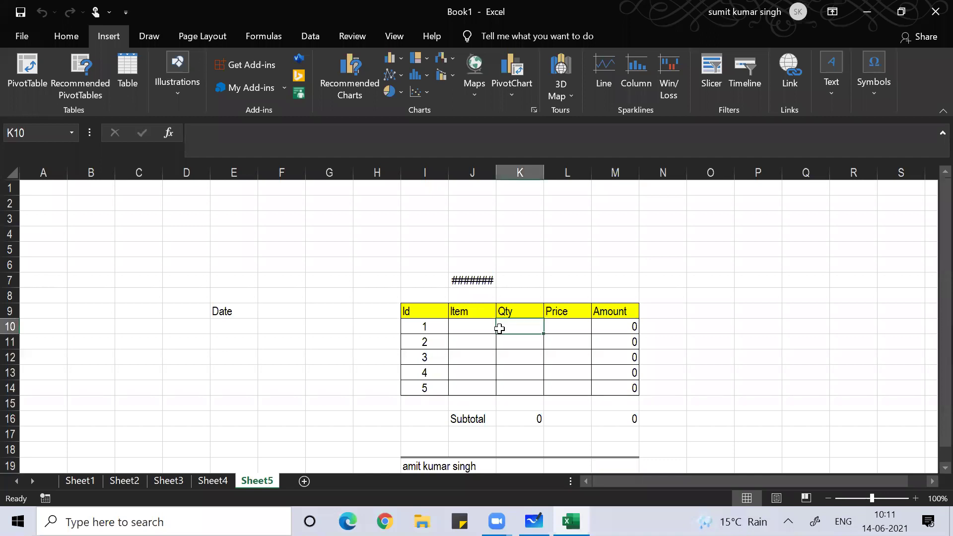
{"action": "key", "text": "Down"}
{"action": "key", "text": "Down"}
{"action": "key", "text": "Down"}
{"action": "key", "text": "Down"}
{"action": "key", "text": "Down"}
{"action": "key", "text": "Down"}
{"action": "key", "text": "Down"}
{"action": "key", "text": "Down"}
{"action": "key", "text": "Down"}
{"action": "key", "text": "Down"}
{"action": "key", "text": "Down"}
{"action": "key", "text": "Down"}
{"action": "key", "text": "Down"}
{"action": "key", "text": "Up"}
{"action": "key", "text": "Up"}
{"action": "key", "text": "Up"}
{"action": "key", "text": "Up"}
{"action": "key", "text": "Up"}
{"action": "key", "text": "Up"}
{"action": "key", "text": "Up"}
{"action": "key", "text": "Up"}
{"action": "key", "text": "Up"}
{"action": "key", "text": "Up"}
{"action": "key", "text": "Up"}
{"action": "key", "text": "Up"}
{"action": "key", "text": "Up"}
{"action": "key", "text": "Up"}
{"action": "key", "text": "Up"}
{"action": "key", "text": "Up"}
{"action": "key", "text": "Up"}
{"action": "key", "text": "Up"}
{"action": "key", "text": "Up"}
{"action": "key", "text": "Up"}
{"action": "key", "text": "Up"}
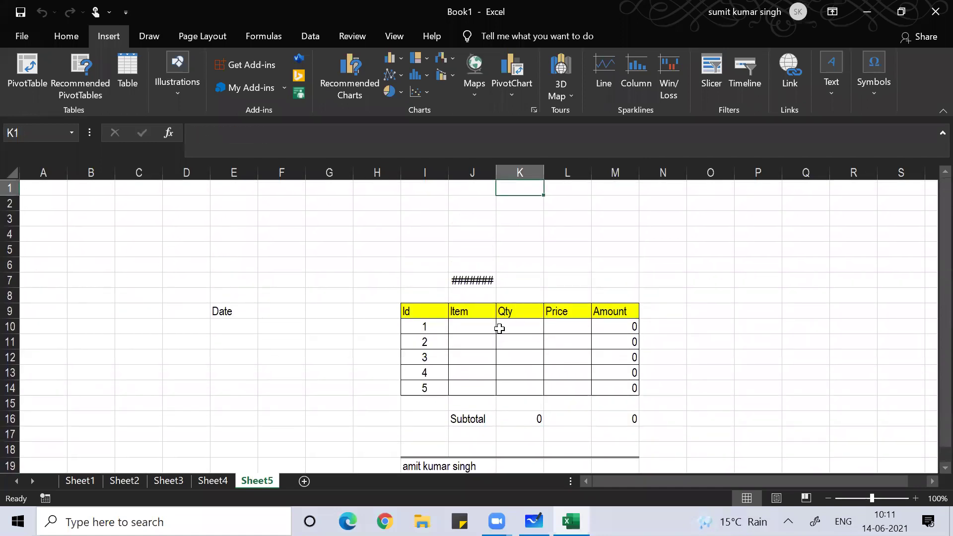
{"action": "left_click", "coordinate": [475, 355]}
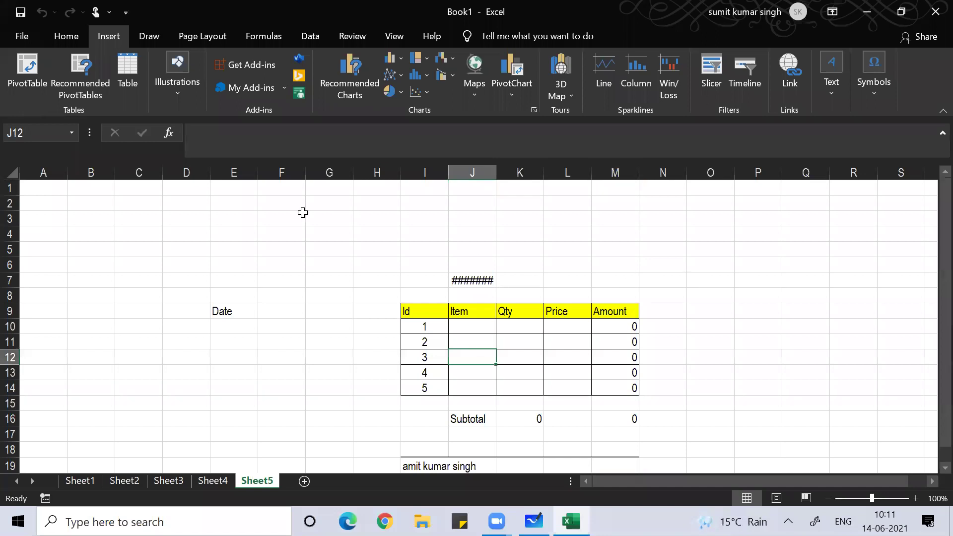
{"action": "left_click", "coordinate": [58, 40]}
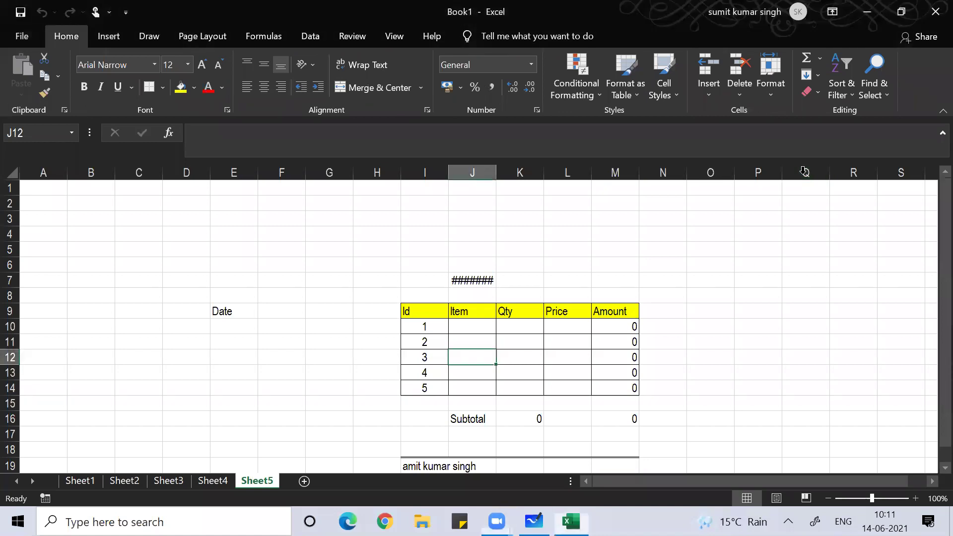
{"action": "left_click", "coordinate": [159, 480]}
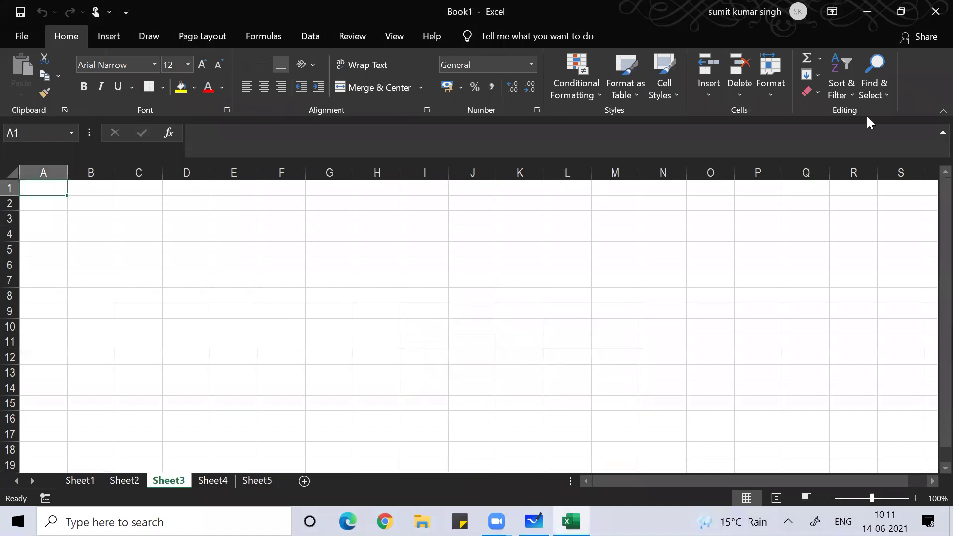
Step: Open and close Find & Select, then build the invoice table with Date in H5
{"action": "left_click", "coordinate": [878, 94]}
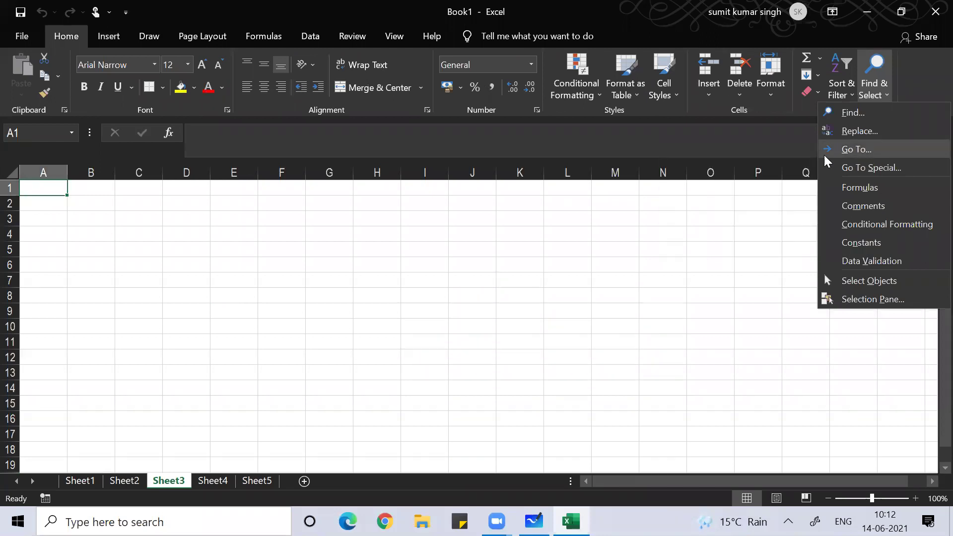
{"action": "left_click", "coordinate": [496, 252]}
{"action": "left_click", "coordinate": [494, 251]}
{"action": "left_click_drag", "start_coordinate": [496, 252], "coordinate": [393, 249]}
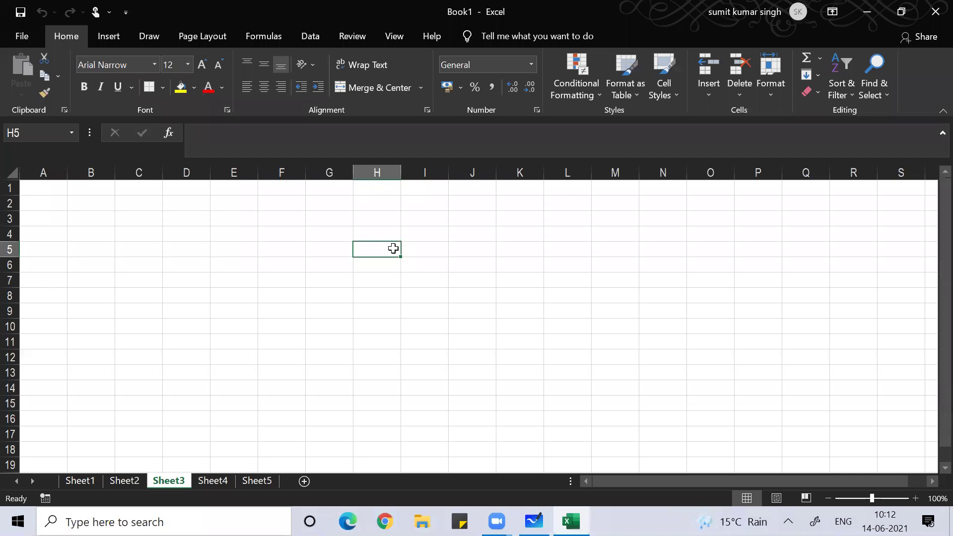
{"action": "key", "text": "ctrl+z"}
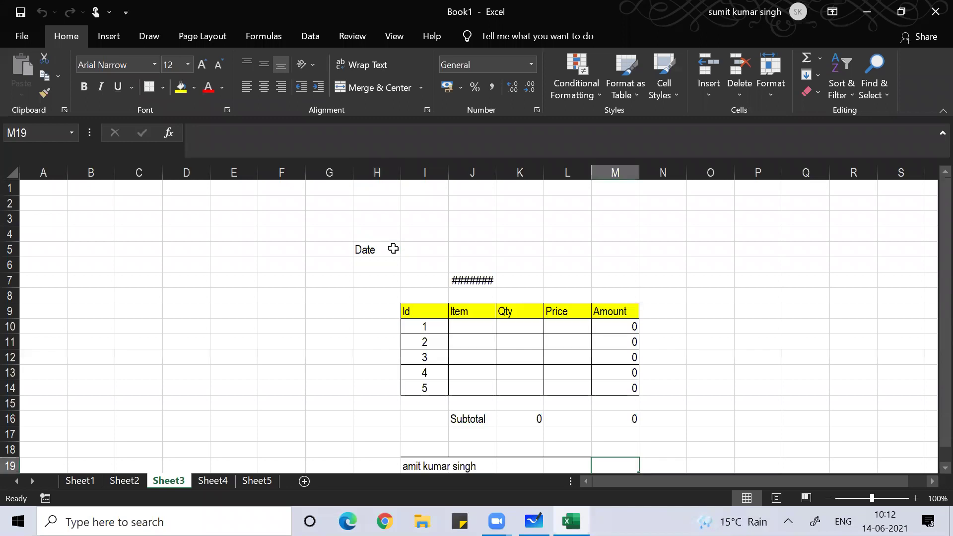
Step: Widen column J so 14-06-2021 shows fully, then step through column J
{"action": "left_click_drag", "start_coordinate": [496, 173], "coordinate": [503, 173]}
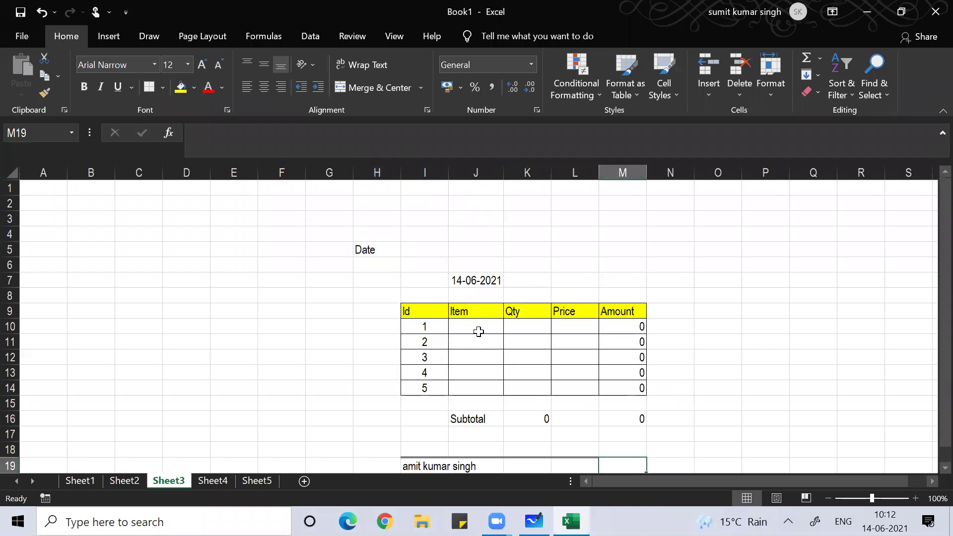
{"action": "left_click", "coordinate": [479, 333]}
{"action": "key", "text": "Down"}
{"action": "key", "text": "Down"}
{"action": "key", "text": "Down"}
{"action": "key", "text": "Down"}
{"action": "key", "text": "Down"}
{"action": "key", "text": "Down"}
{"action": "key", "text": "Down"}
{"action": "key", "text": "Down"}
{"action": "key", "text": "Down"}
{"action": "key", "text": "Down"}
{"action": "key", "text": "Down"}
{"action": "key", "text": "Down"}
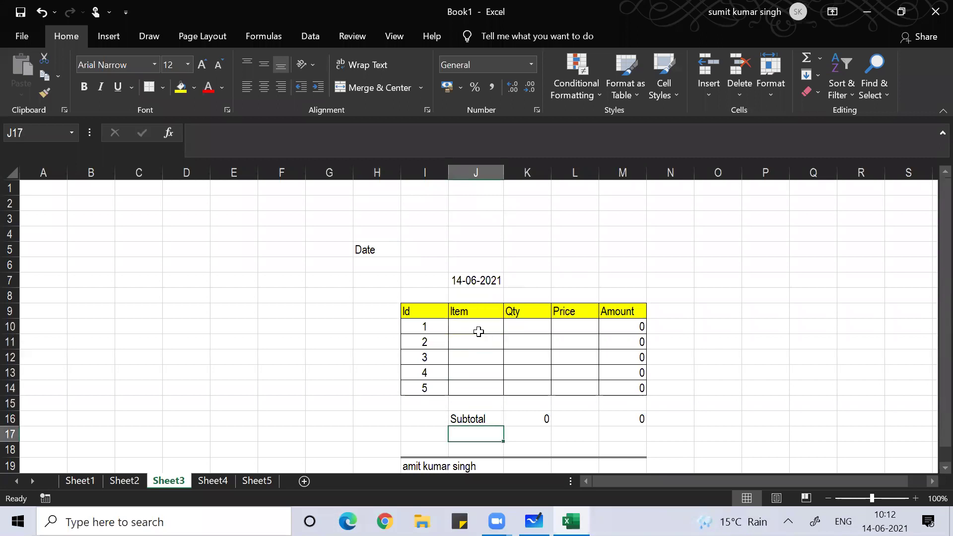
{"action": "key", "text": "Up"}
{"action": "key", "text": "Up"}
{"action": "key", "text": "Up"}
{"action": "key", "text": "Up"}
{"action": "key", "text": "Up"}
{"action": "key", "text": "Up"}
{"action": "key", "text": "Up"}
{"action": "key", "text": "Up"}
{"action": "key", "text": "Up"}
{"action": "key", "text": "Up"}
{"action": "key", "text": "Up"}
{"action": "key", "text": "Up"}
{"action": "key", "text": "Up"}
{"action": "key", "text": "Up"}
{"action": "key", "text": "Up"}
{"action": "key", "text": "Up"}
{"action": "key", "text": "Up"}
{"action": "key", "text": "Up"}
{"action": "key", "text": "Up"}
{"action": "key", "text": "Up"}
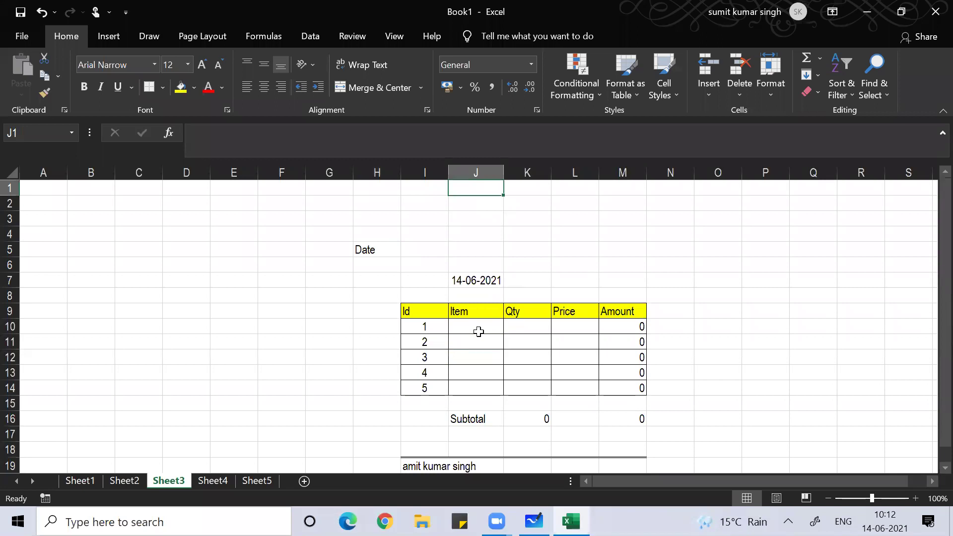
Step: Jump to cell AT576 on Sheet3 using Find & Select > Go To
{"action": "left_click", "coordinate": [852, 86]}
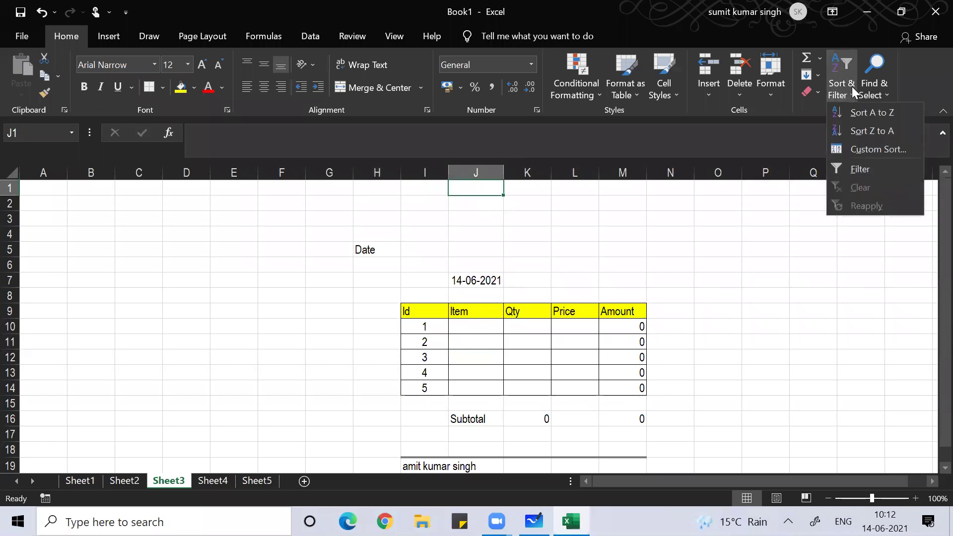
{"action": "left_click", "coordinate": [886, 85]}
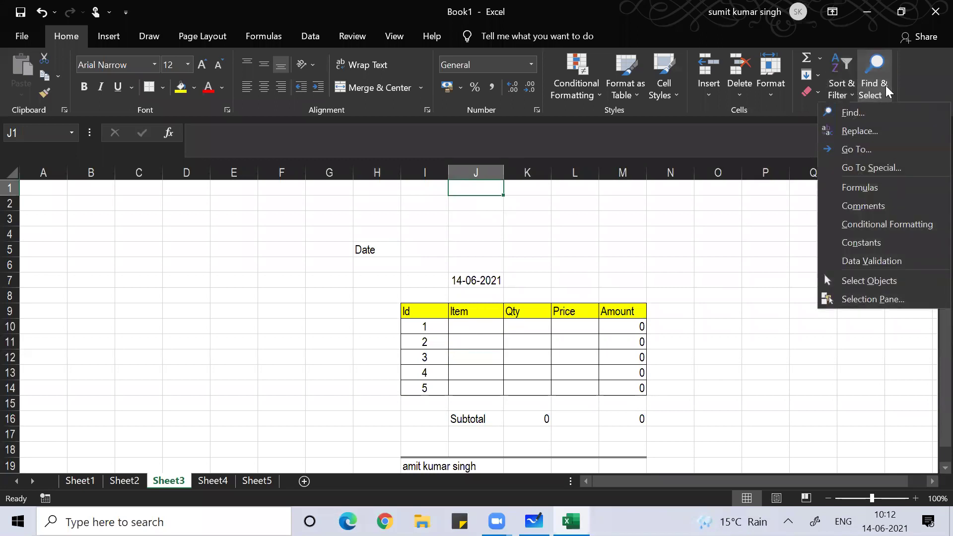
{"action": "left_click", "coordinate": [867, 148]}
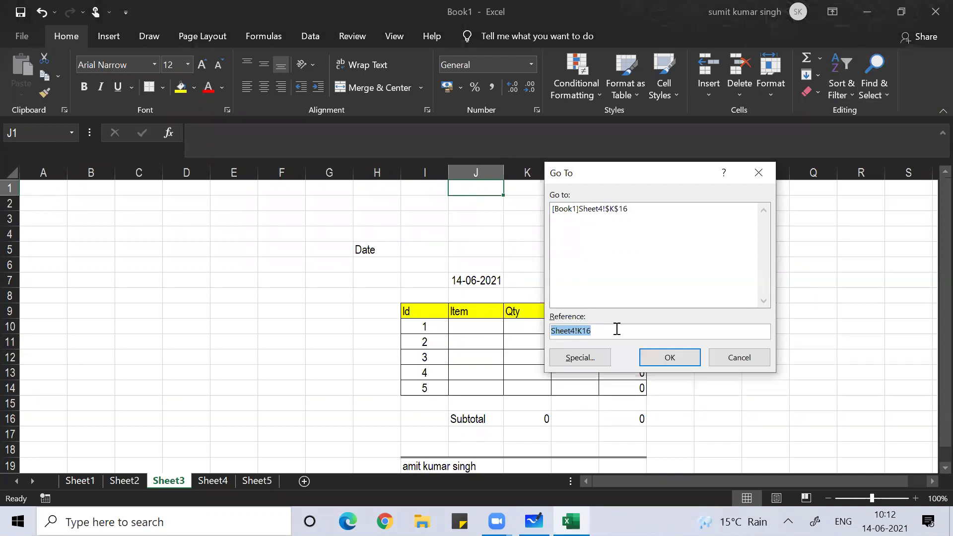
{"action": "type", "text": "at576"}
{"action": "key", "text": "Return"}
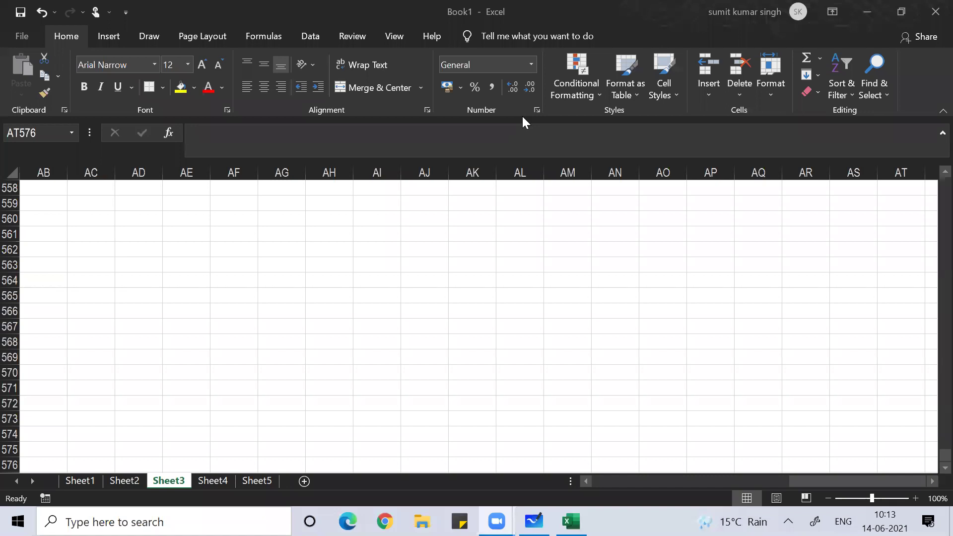
Step: After selecting AI561 and AH565, jump to cell T678 with Ctrl+G
{"action": "left_click", "coordinate": [384, 234]}
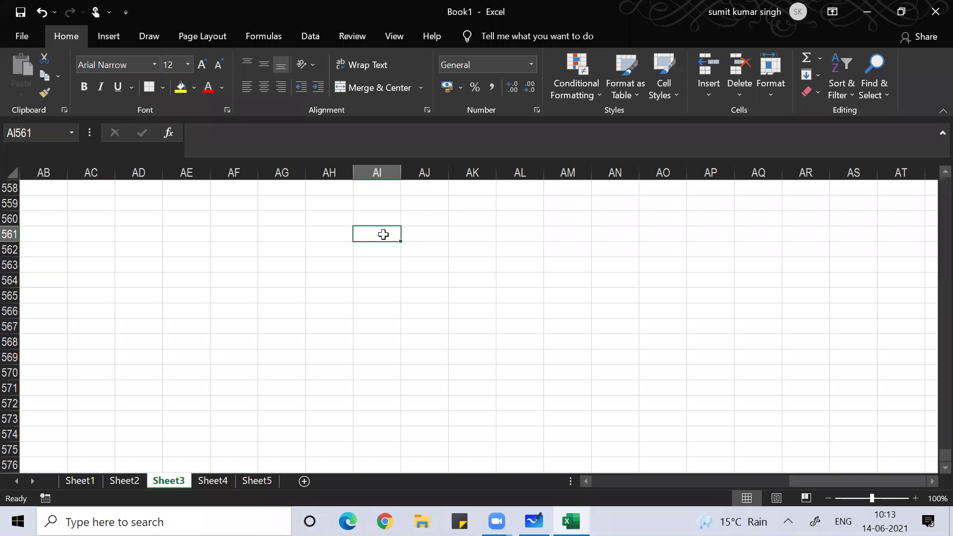
{"action": "left_click", "coordinate": [322, 297]}
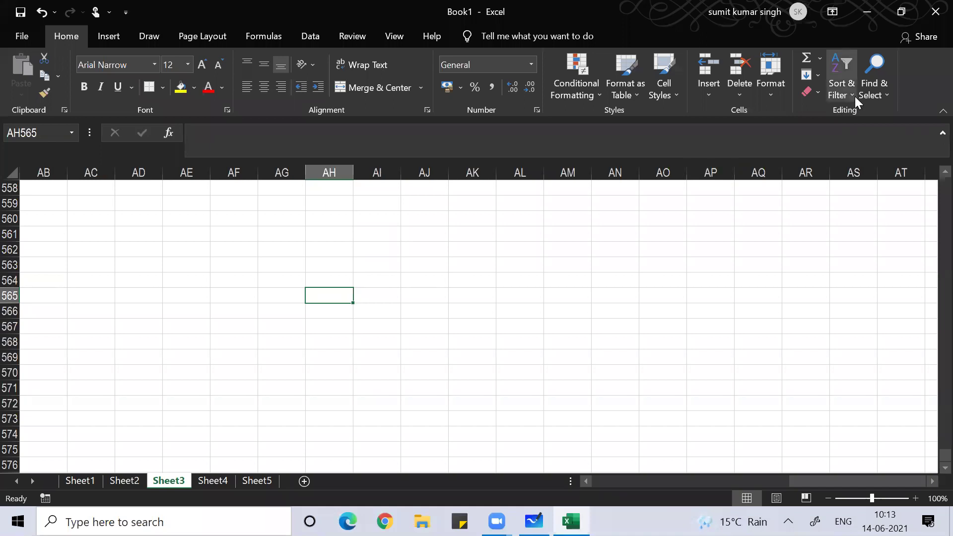
{"action": "left_click", "coordinate": [868, 97]}
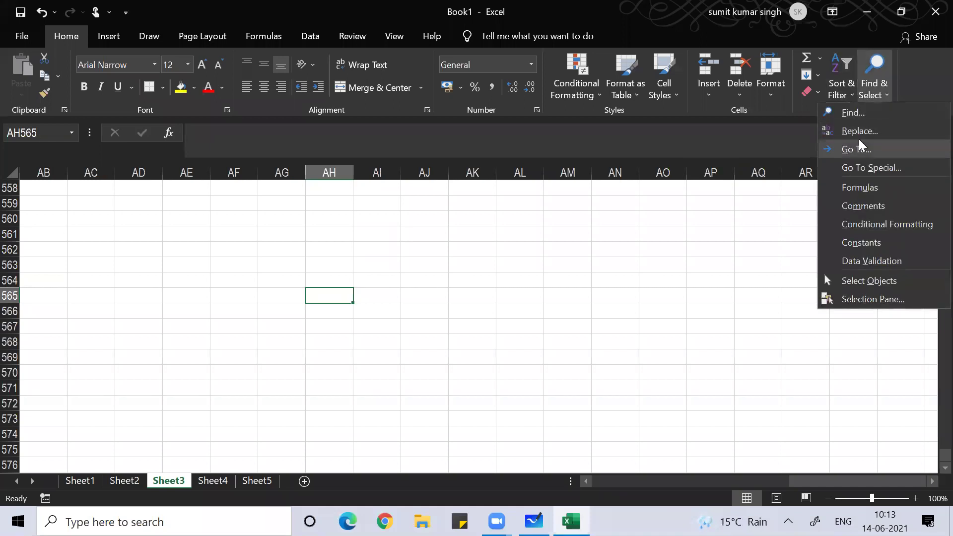
{"action": "left_click", "coordinate": [96, 234]}
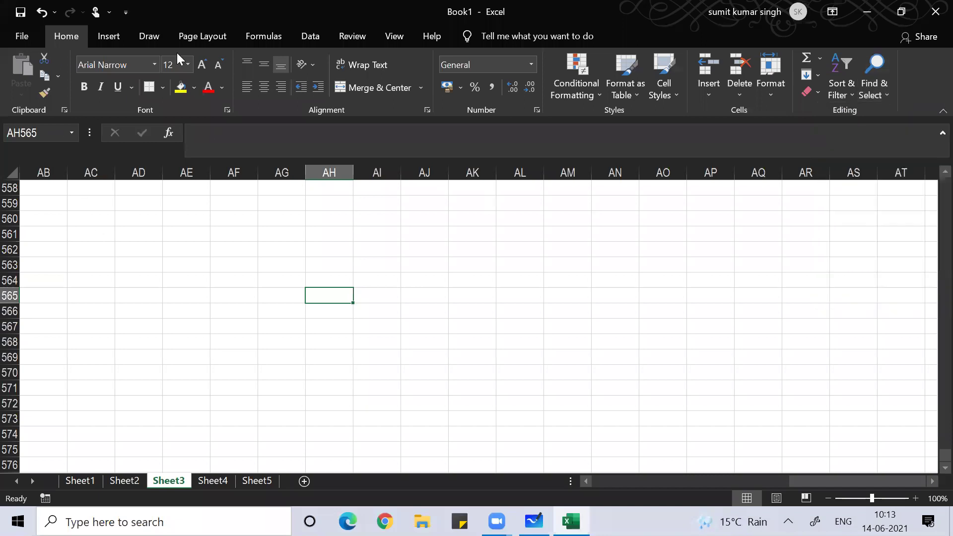
{"action": "left_click", "coordinate": [877, 96]}
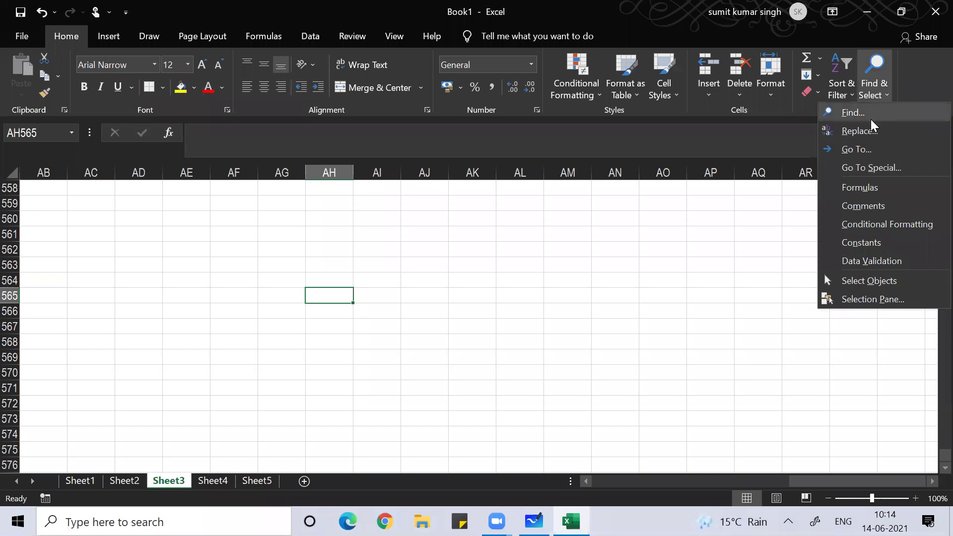
{"action": "key", "text": "ctrl+g"}
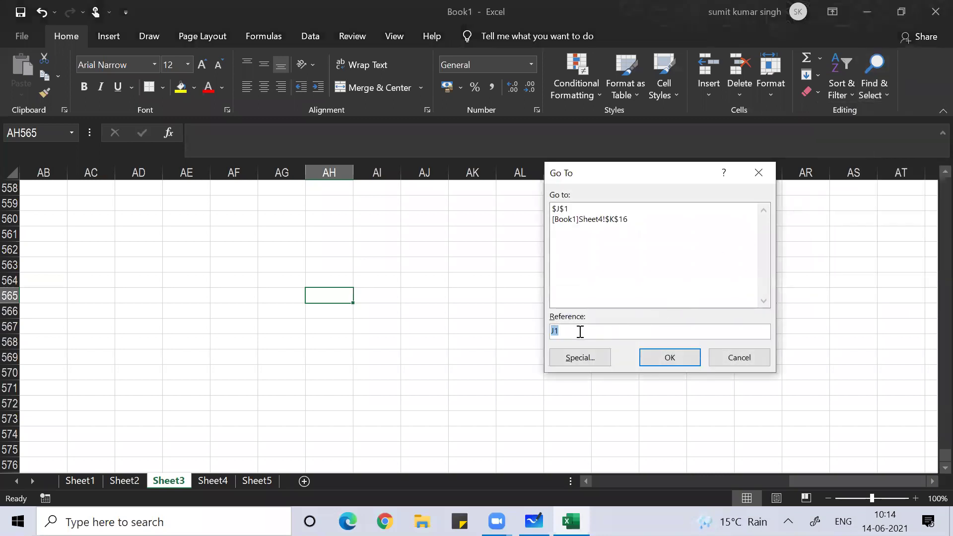
{"action": "type", "text": "t678"}
{"action": "key", "text": "Return"}
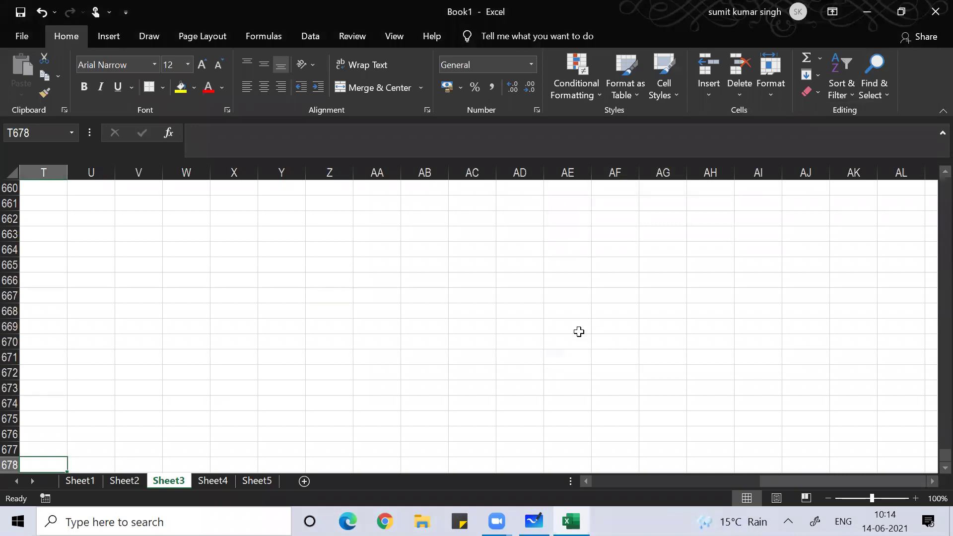
{"action": "left_click", "coordinate": [29, 137]}
{"action": "left_click", "coordinate": [358, 297]}
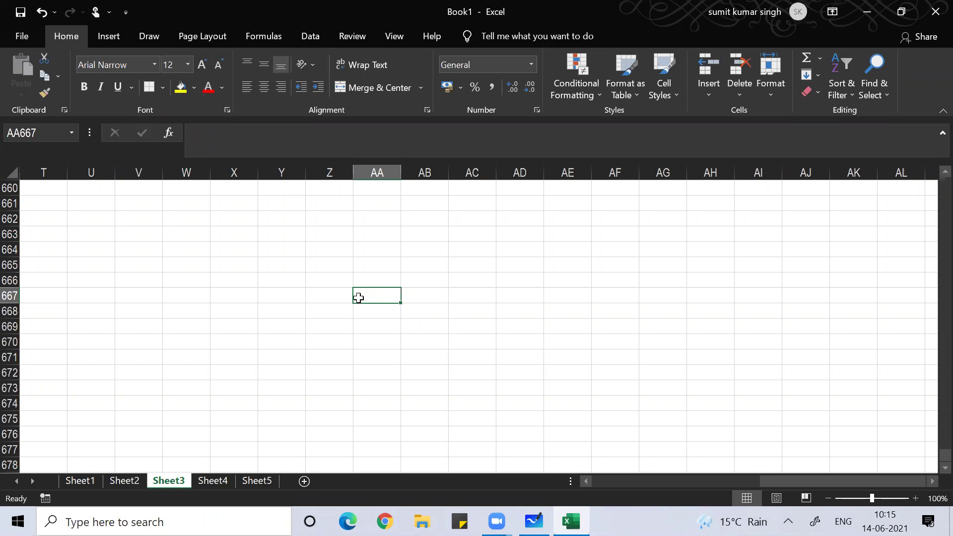
{"action": "key", "text": "ctrl+1"}
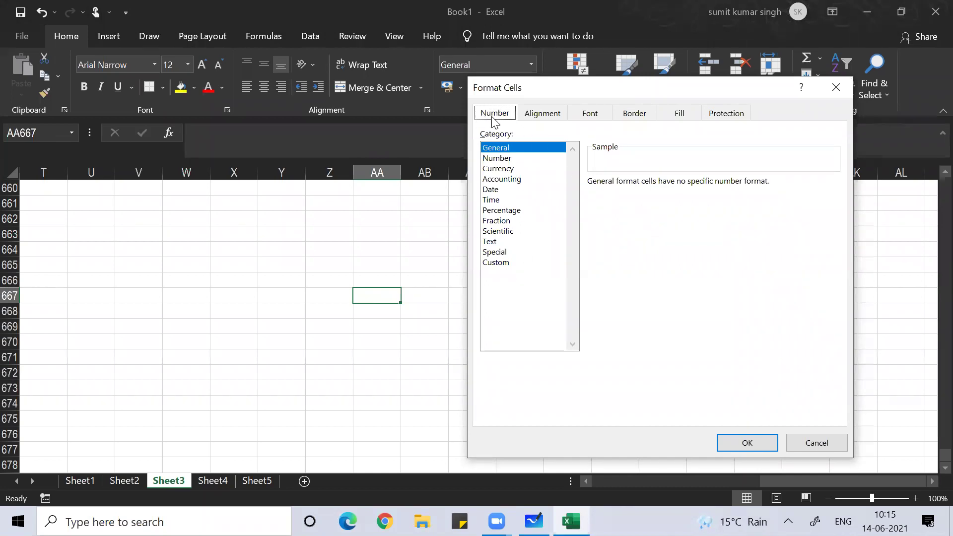
{"action": "left_click", "coordinate": [550, 114]}
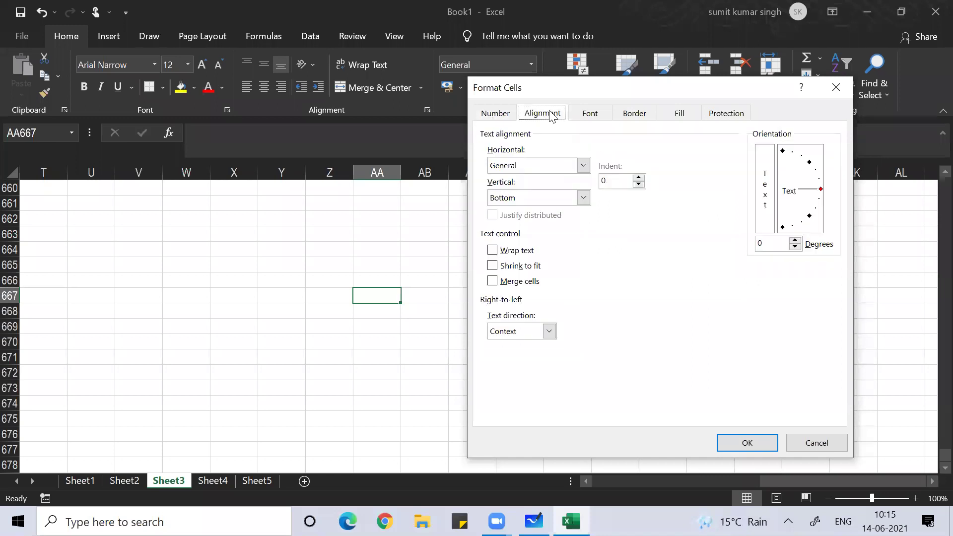
{"action": "left_click", "coordinate": [604, 116]}
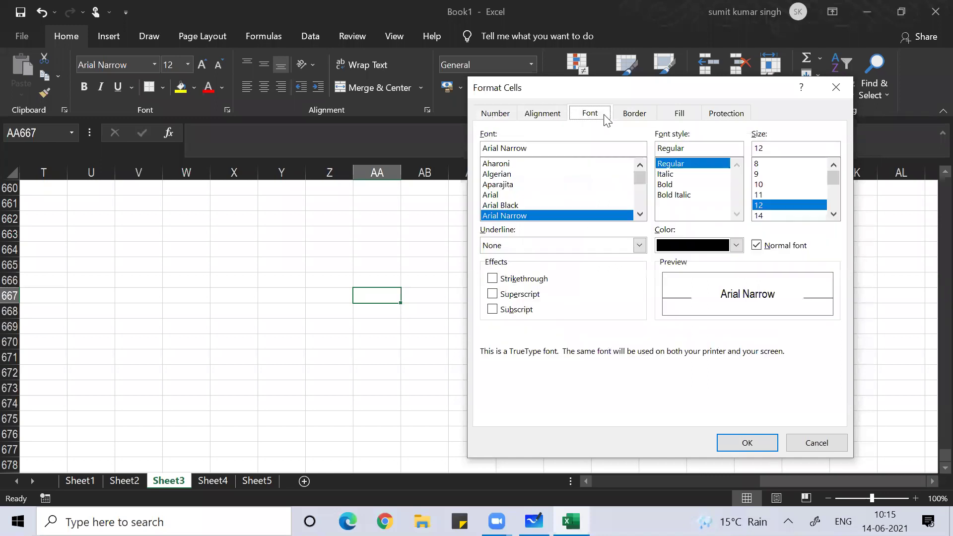
{"action": "left_click", "coordinate": [644, 116]}
{"action": "left_click", "coordinate": [686, 121]}
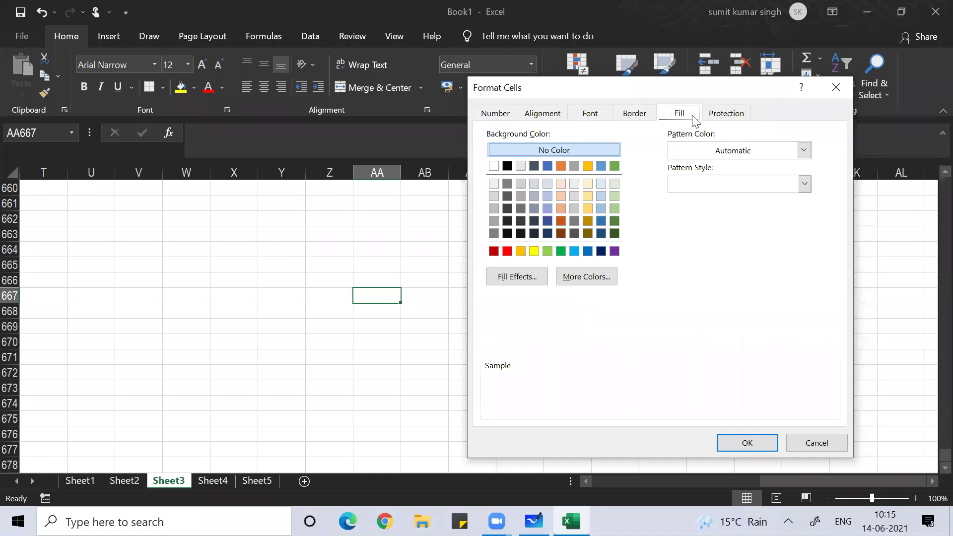
{"action": "left_click", "coordinate": [729, 121]}
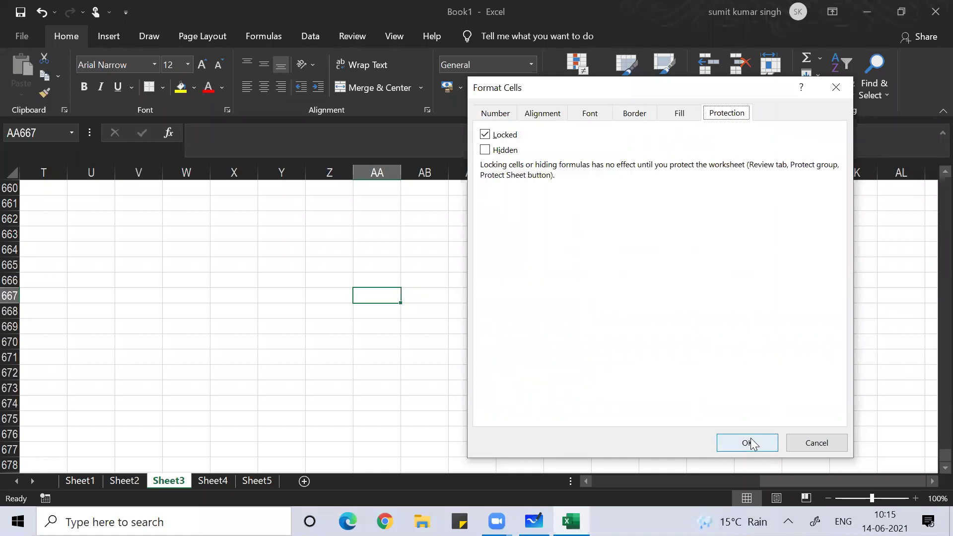
{"action": "left_click", "coordinate": [818, 446]}
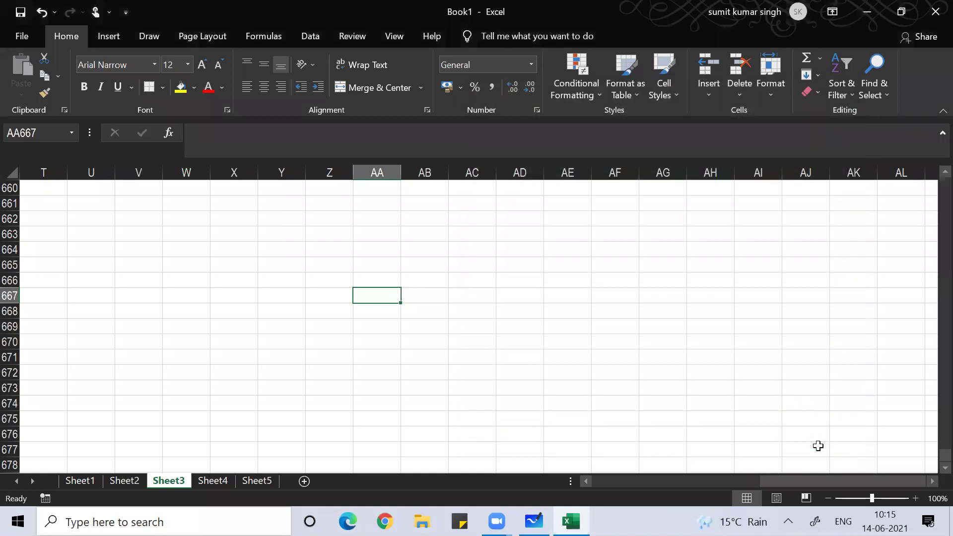
Step: Enter a person's full name in Z664, then open Format Cells for it with Ctrl+1
{"action": "left_click", "coordinate": [479, 299]}
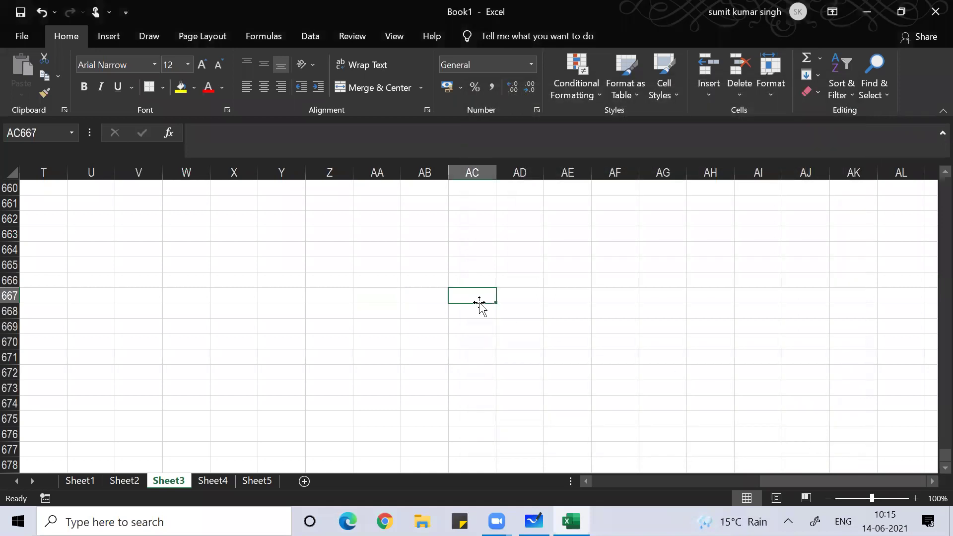
{"action": "left_click", "coordinate": [347, 248]}
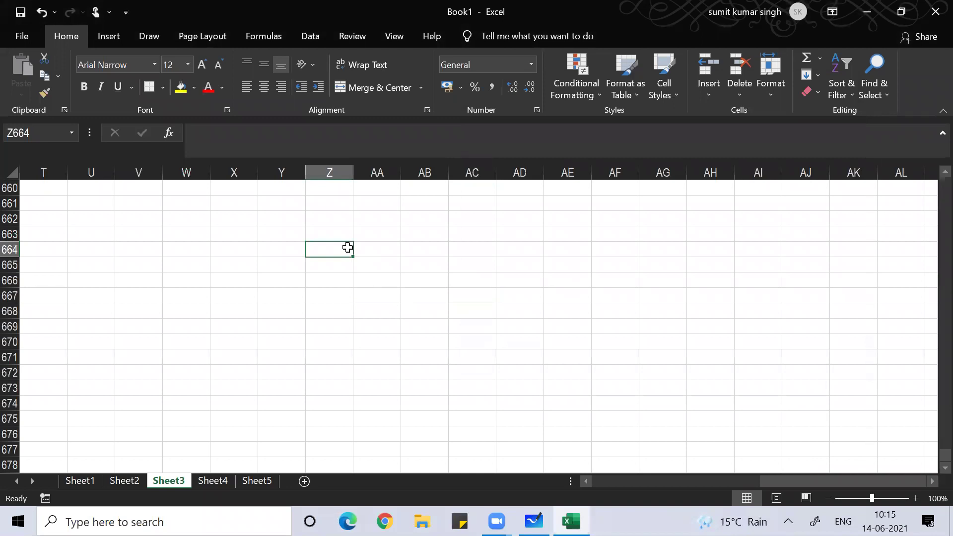
{"action": "type", "text": "am"}
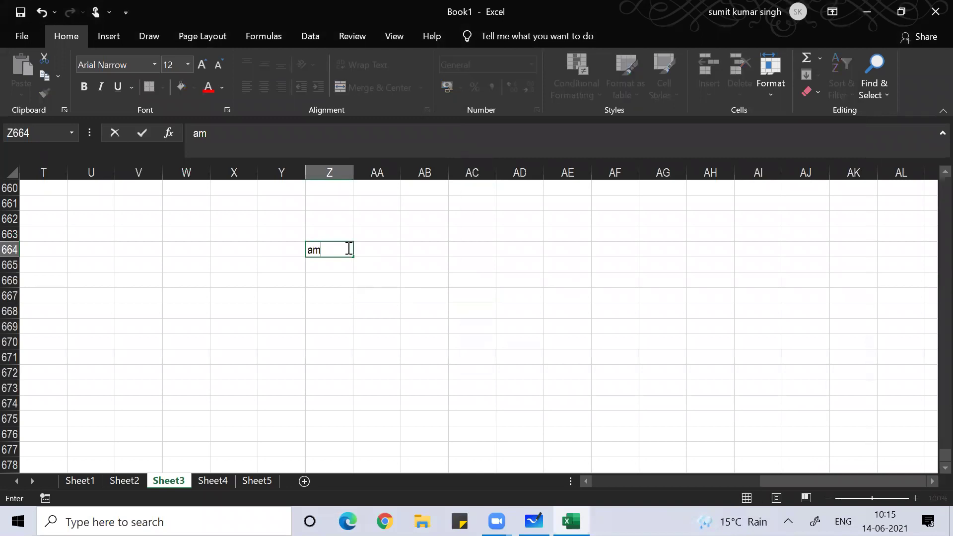
{"action": "type", "text": "it singh"}
{"action": "key", "text": "Return"}
{"action": "left_click", "coordinate": [347, 248]}
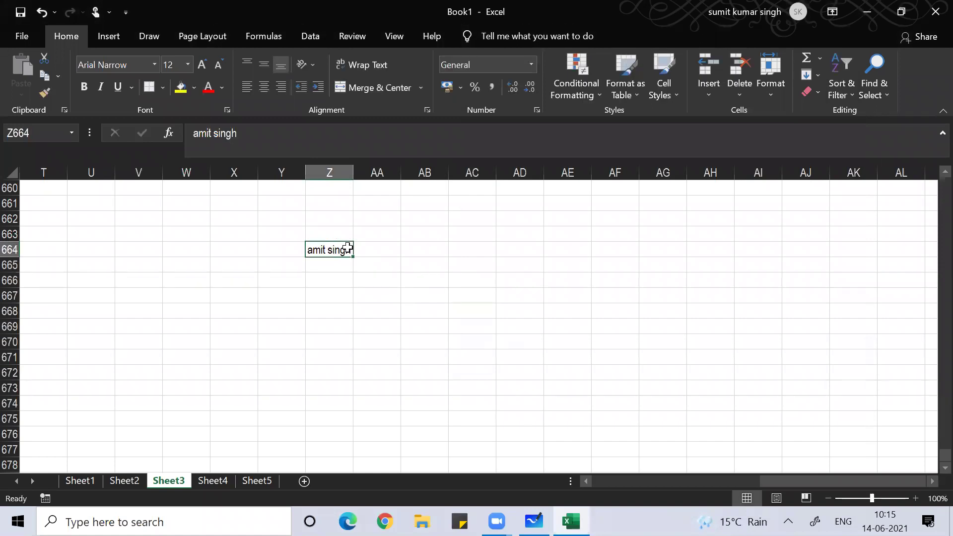
{"action": "key", "text": "ctrl+1"}
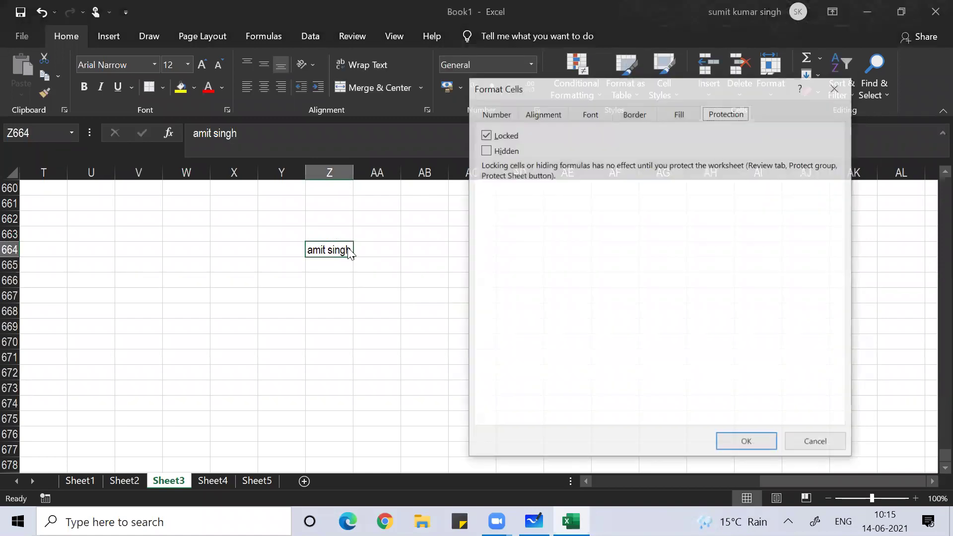
Step: Tilt Z664's text orientation to 42 degrees
{"action": "left_click", "coordinate": [499, 115]}
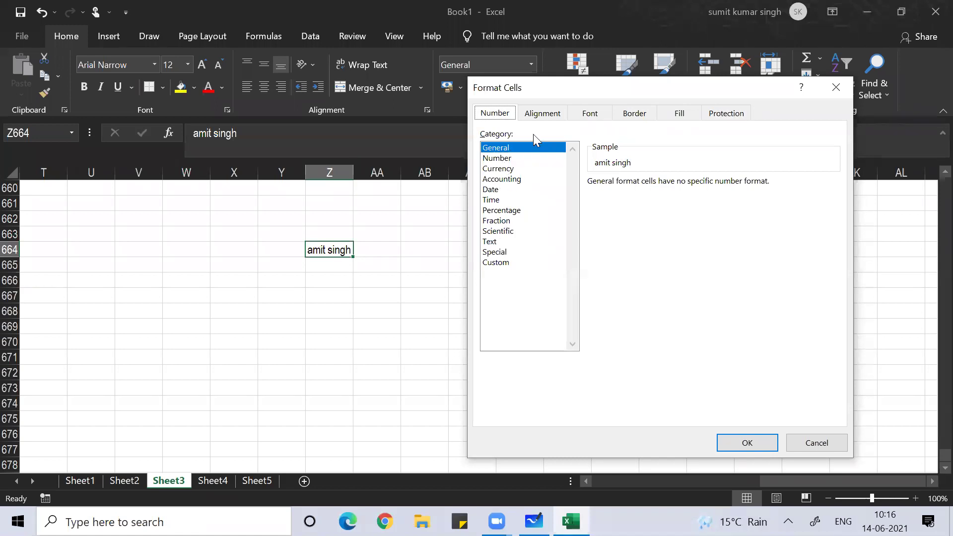
{"action": "left_click", "coordinate": [540, 115]}
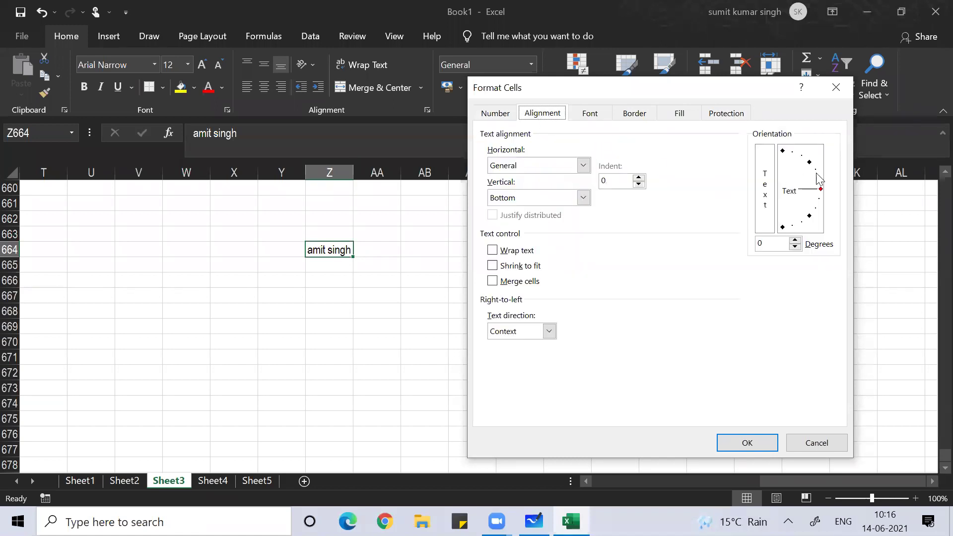
{"action": "left_click_drag", "start_coordinate": [808, 190], "coordinate": [804, 171]}
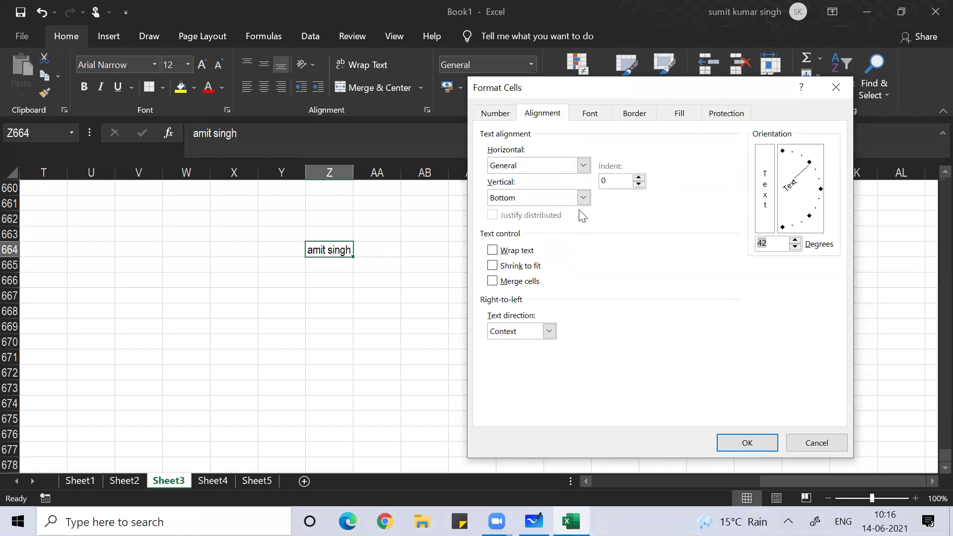
Step: Set the font to Yu Gothic UI Semibold, 24 point, with superscript effect
{"action": "left_click", "coordinate": [594, 113]}
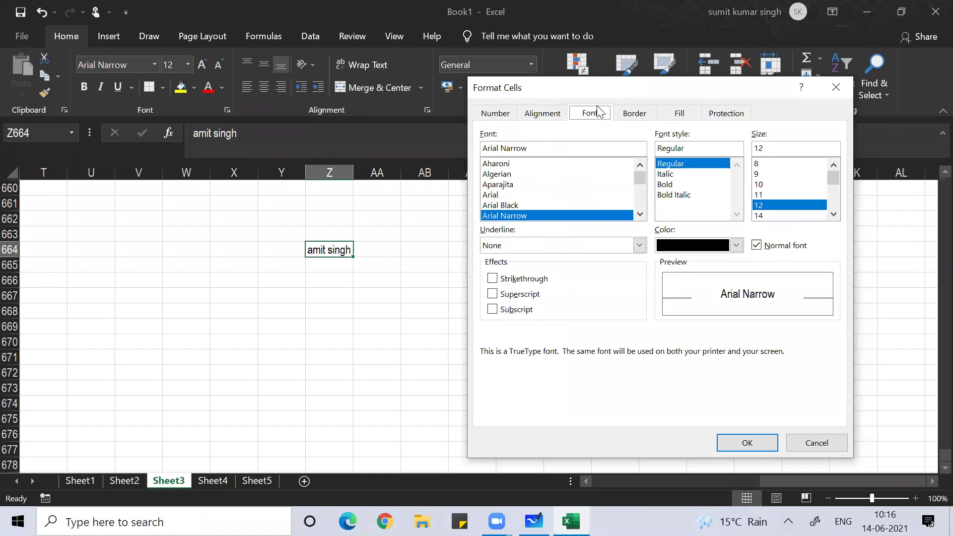
{"action": "left_click", "coordinate": [765, 216]}
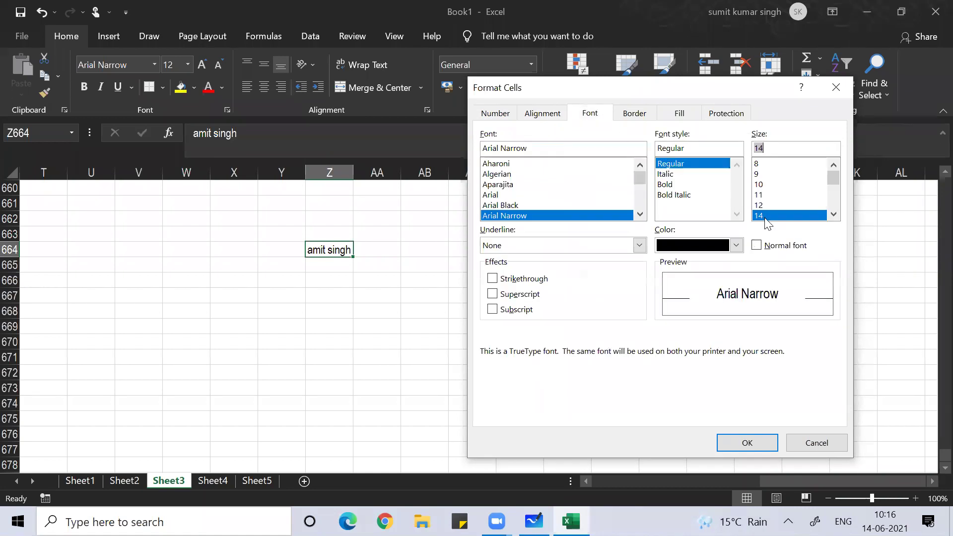
{"action": "left_click", "coordinate": [833, 215]}
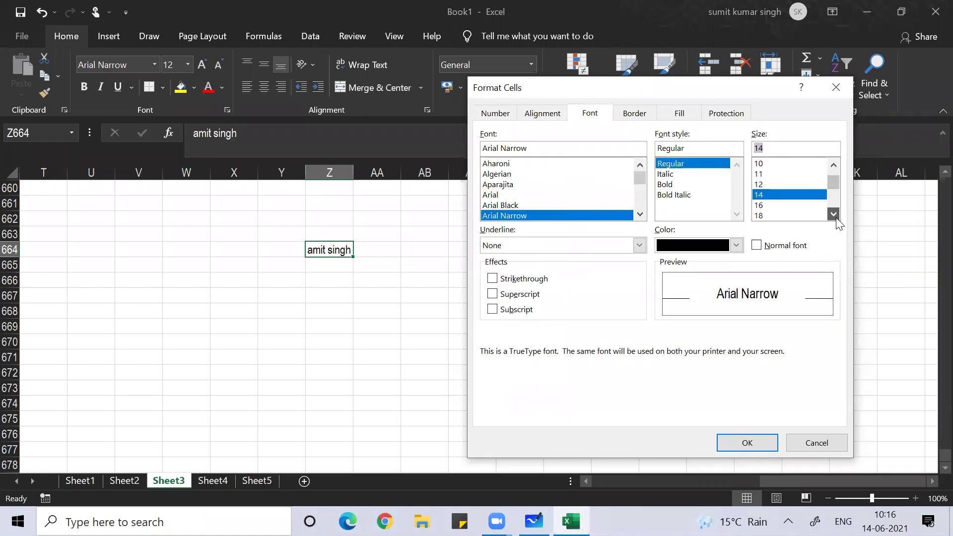
{"action": "double_click", "coordinate": [834, 214]}
{"action": "left_click", "coordinate": [787, 203]}
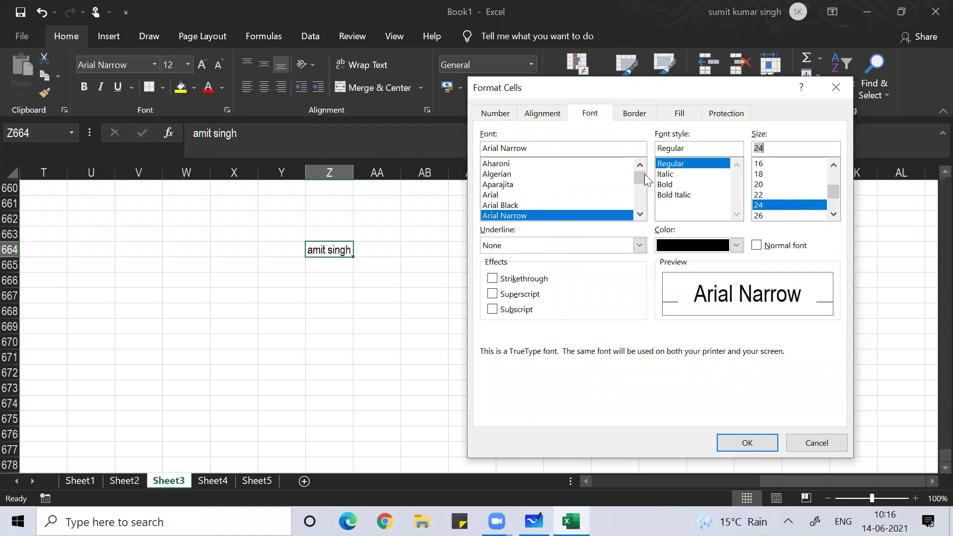
{"action": "left_click_drag", "start_coordinate": [642, 174], "coordinate": [643, 201]}
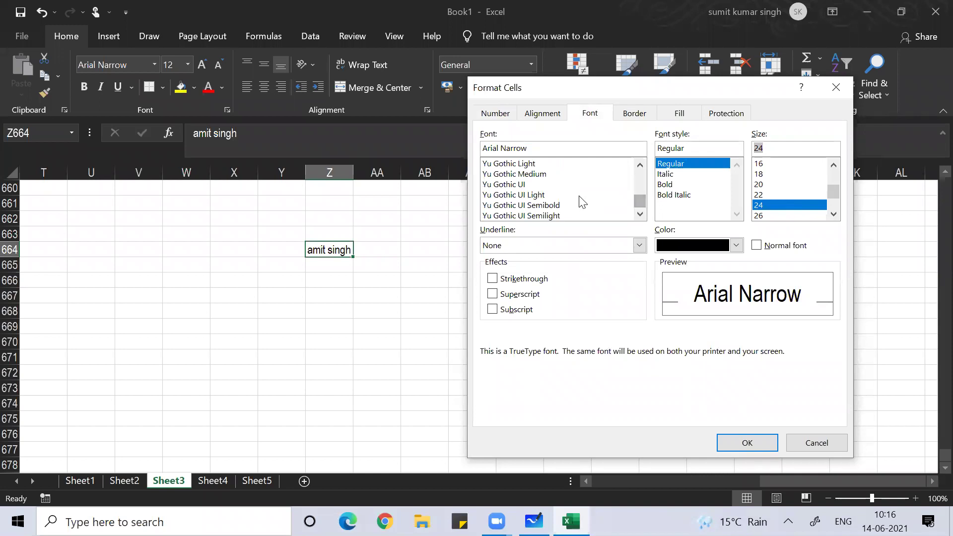
{"action": "left_click", "coordinate": [570, 204]}
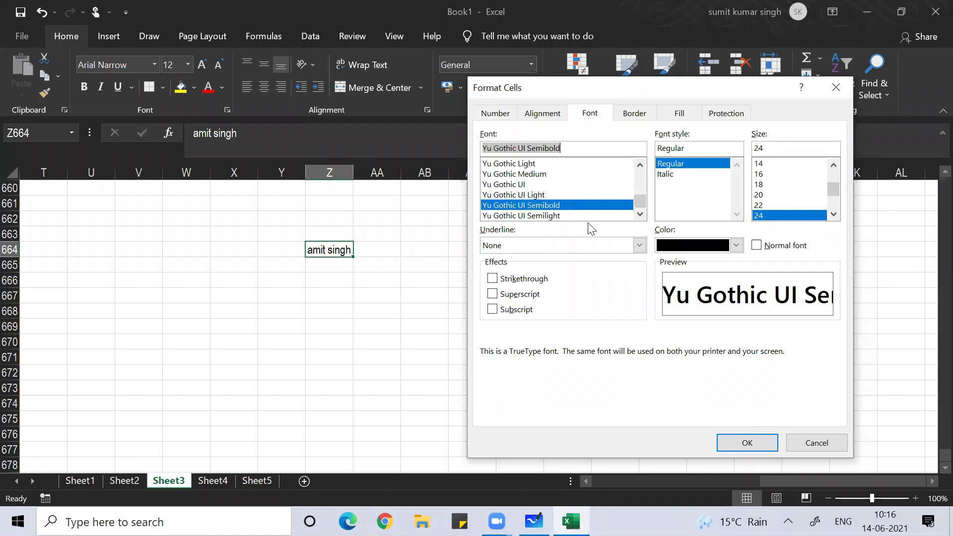
{"action": "left_click", "coordinate": [516, 295]}
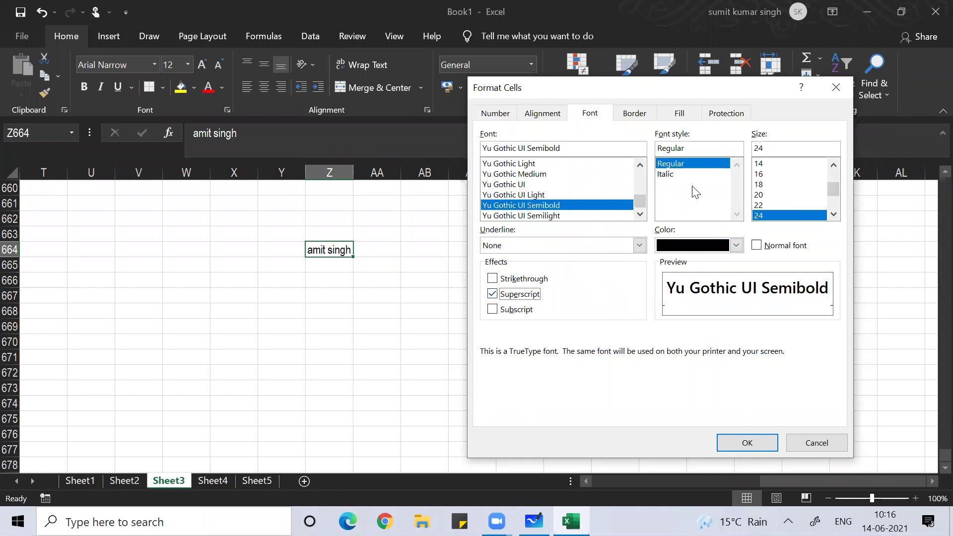
Step: Give the cell a medium solid outline border
{"action": "left_click", "coordinate": [635, 115]}
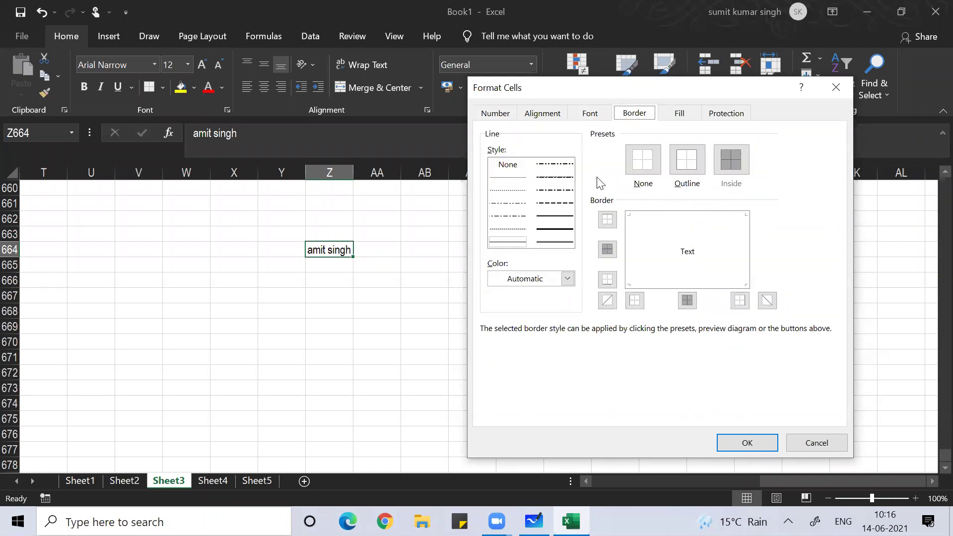
{"action": "left_click", "coordinate": [687, 161]}
{"action": "left_click", "coordinate": [545, 192]}
{"action": "left_click", "coordinate": [554, 217]}
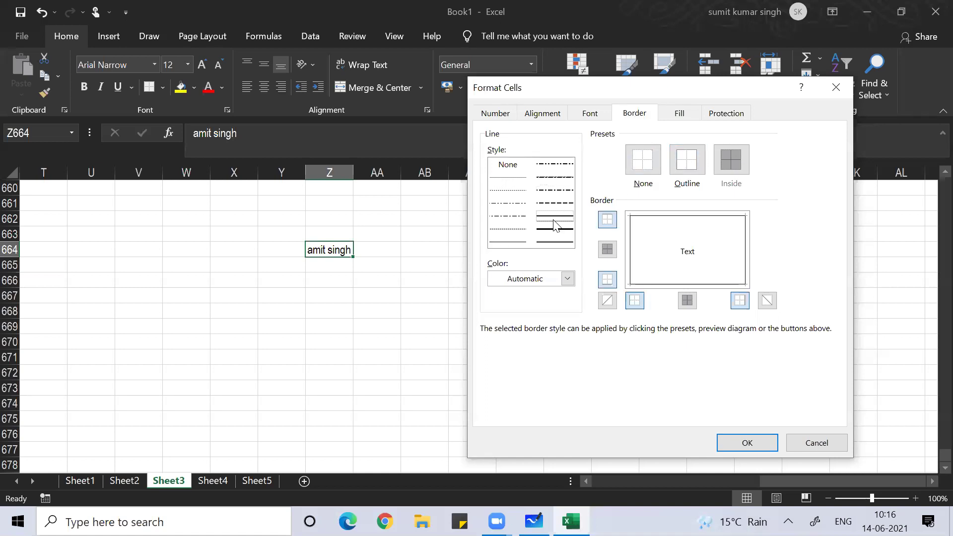
Step: Apply a light gold fill and confirm the Format Cells changes
{"action": "left_click", "coordinate": [680, 114]}
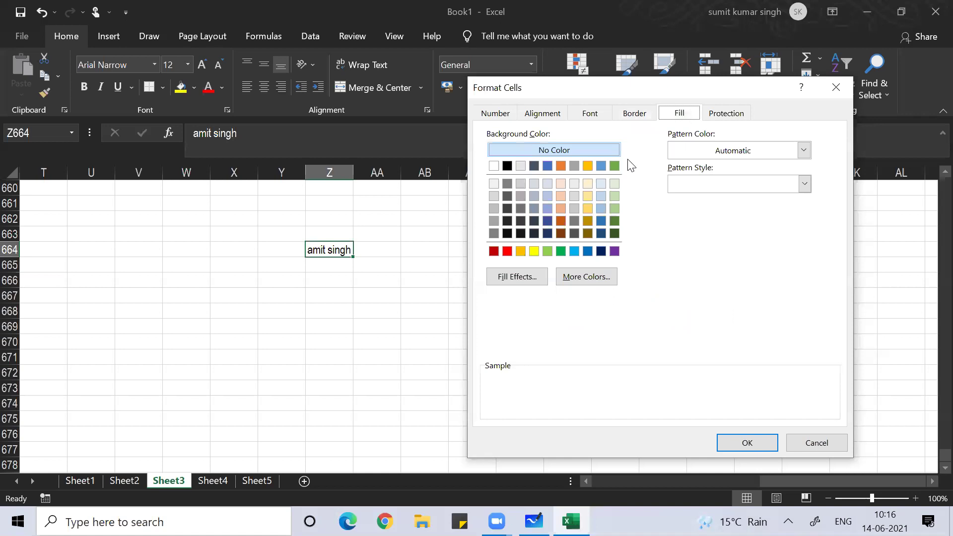
{"action": "left_click", "coordinate": [588, 208]}
{"action": "left_click", "coordinate": [746, 444]}
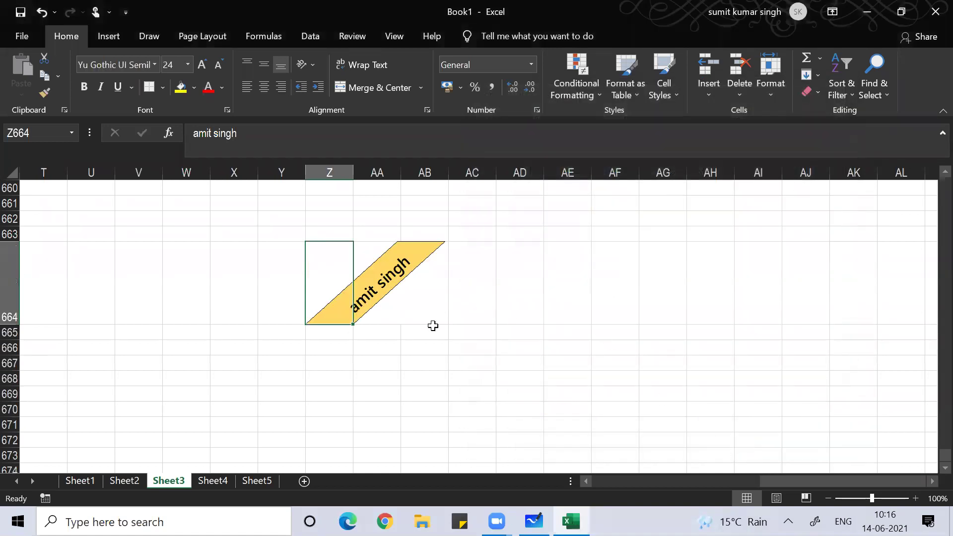
{"action": "left_click", "coordinate": [392, 382]}
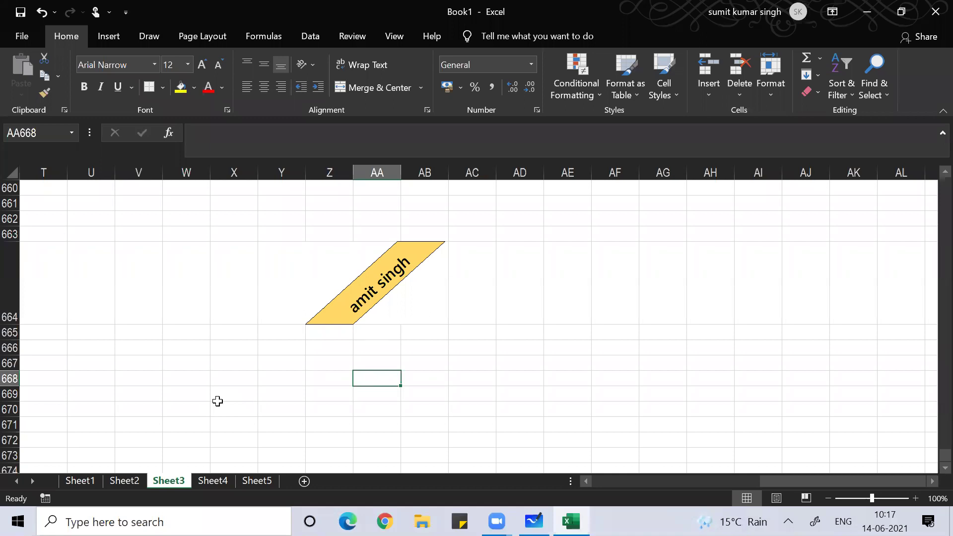
{"action": "key", "text": "Down"}
{"action": "key", "text": "Down"}
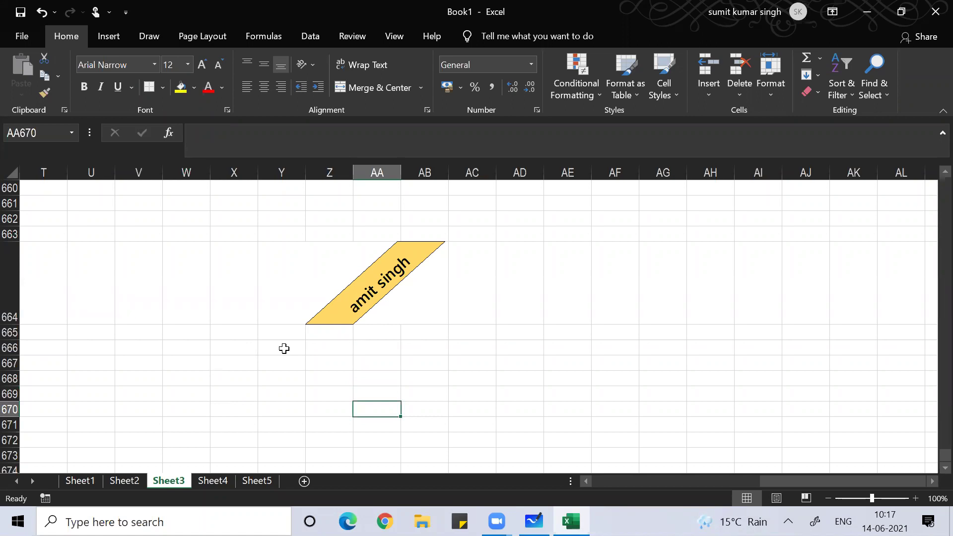
Step: Cycle through the sheets, select Sheet5, and add new Sheet6 after it
{"action": "left_click", "coordinate": [78, 481]}
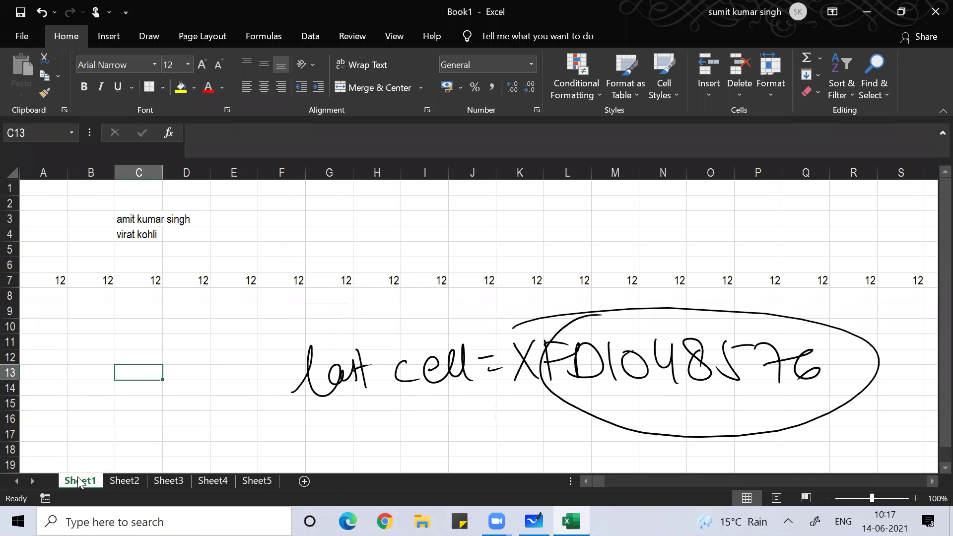
{"action": "key", "text": "ctrl+Page_Down"}
{"action": "key", "text": "ctrl+Page_Down"}
{"action": "key", "text": "ctrl+Page_Down"}
{"action": "key", "text": "ctrl+Page_Down"}
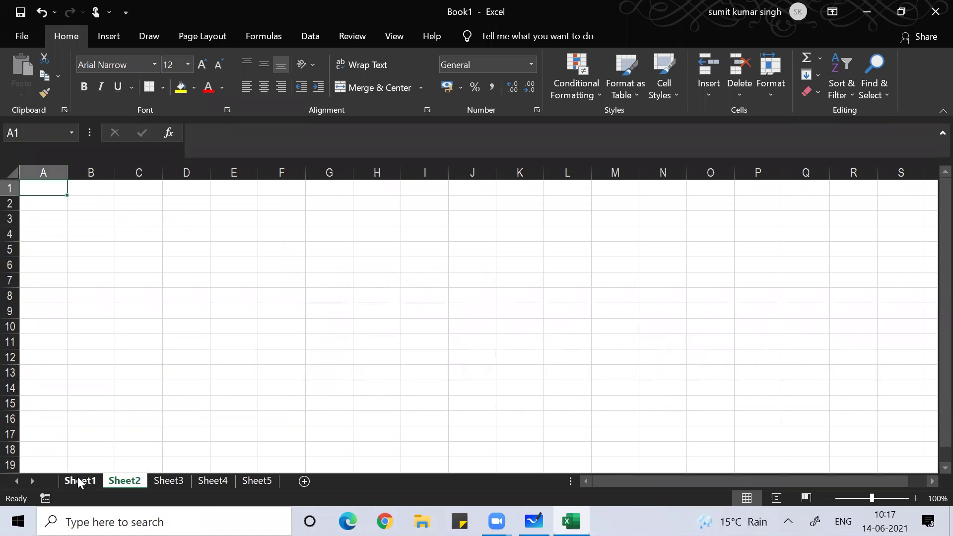
{"action": "key", "text": "ctrl+Page_Up"}
{"action": "key", "text": "ctrl+Page_Up"}
{"action": "key", "text": "ctrl+Page_Up"}
{"action": "key", "text": "ctrl+Page_Up"}
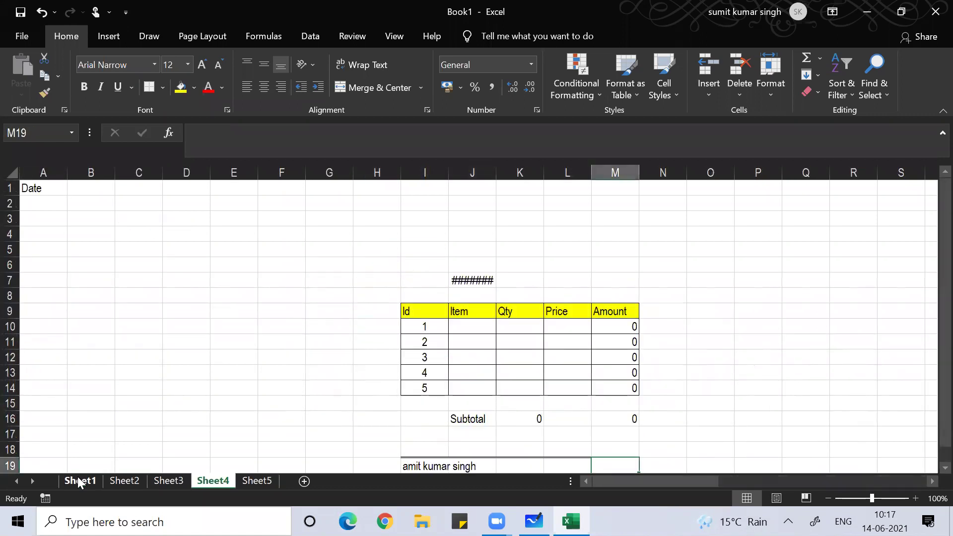
{"action": "key", "text": "ctrl+Page_Down"}
{"action": "key", "text": "ctrl+Page_Down"}
{"action": "key", "text": "ctrl+Page_Down"}
{"action": "key", "text": "ctrl+Page_Down"}
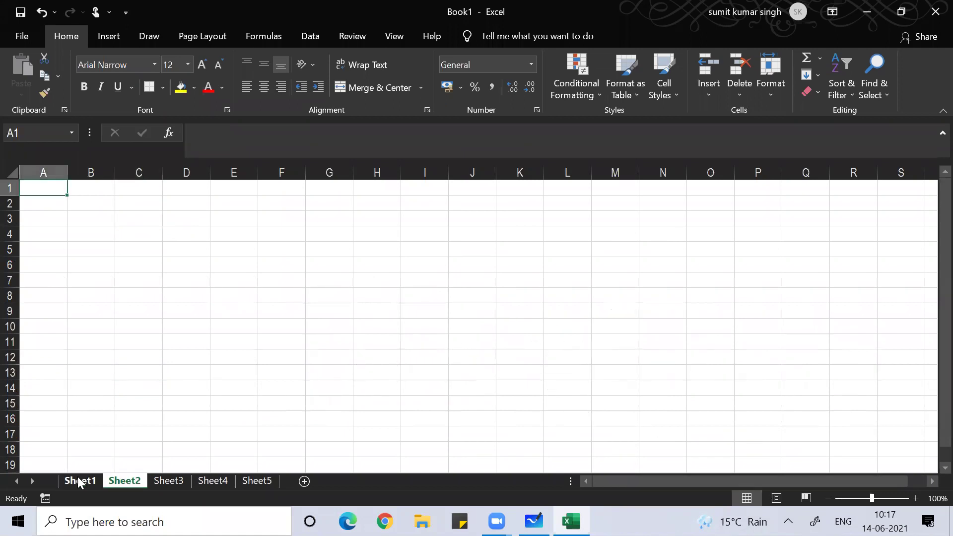
{"action": "key", "text": "ctrl+Page_Up"}
{"action": "key", "text": "ctrl+Page_Up"}
{"action": "key", "text": "ctrl+Page_Up"}
{"action": "key", "text": "ctrl+Page_Up"}
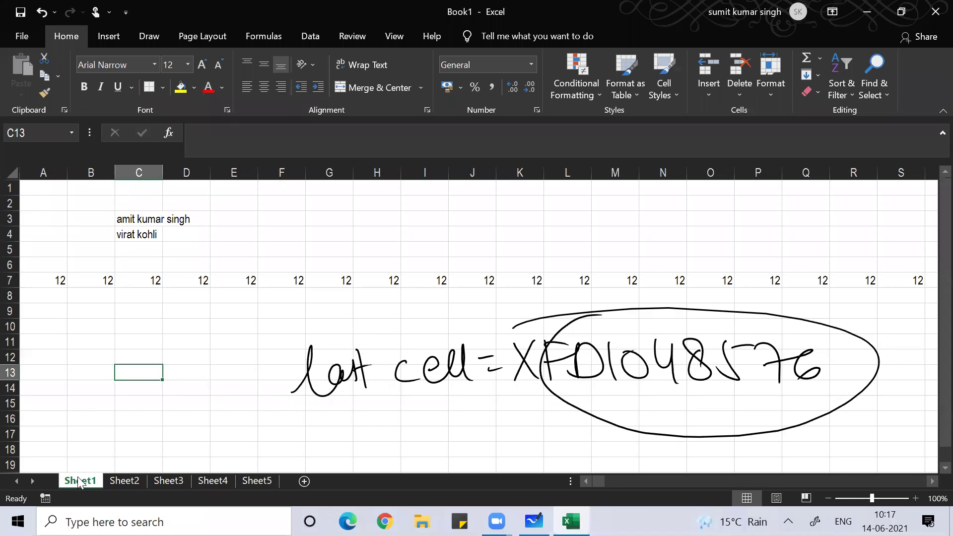
{"action": "left_click", "coordinate": [268, 483]}
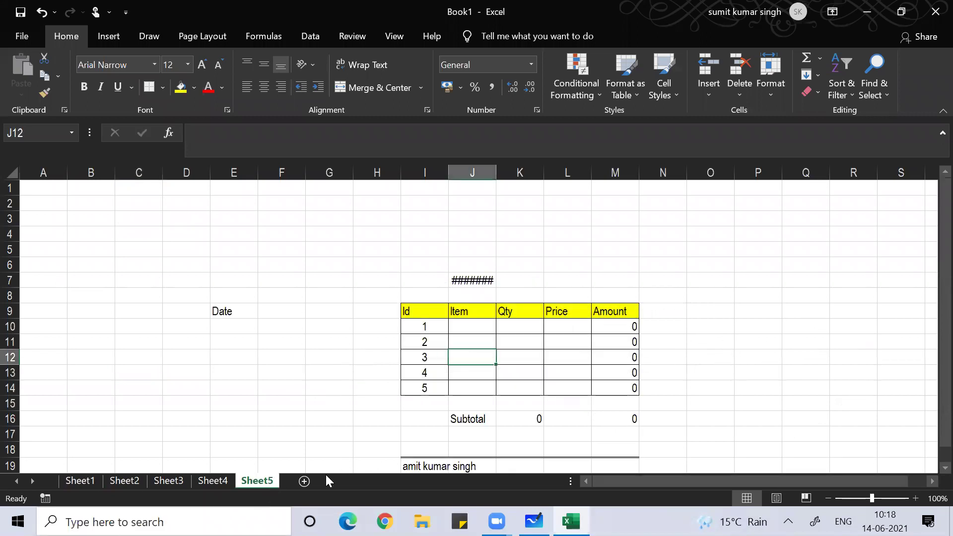
{"action": "left_click", "coordinate": [303, 482]}
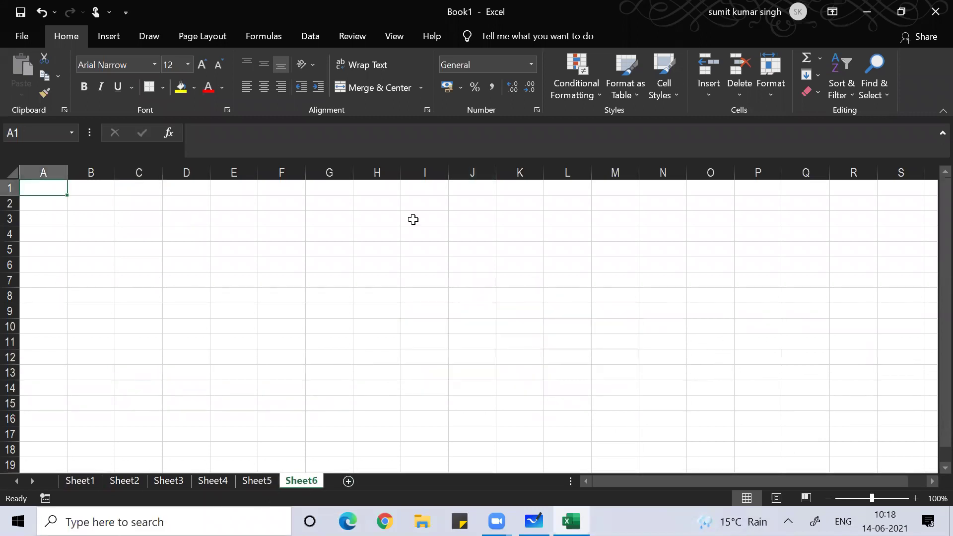
Step: Handwrite the ink formula FV = pv x (1+rate%)^time across the sheet
{"action": "left_click", "coordinate": [294, 185]}
{"action": "left_click", "coordinate": [319, 255]}
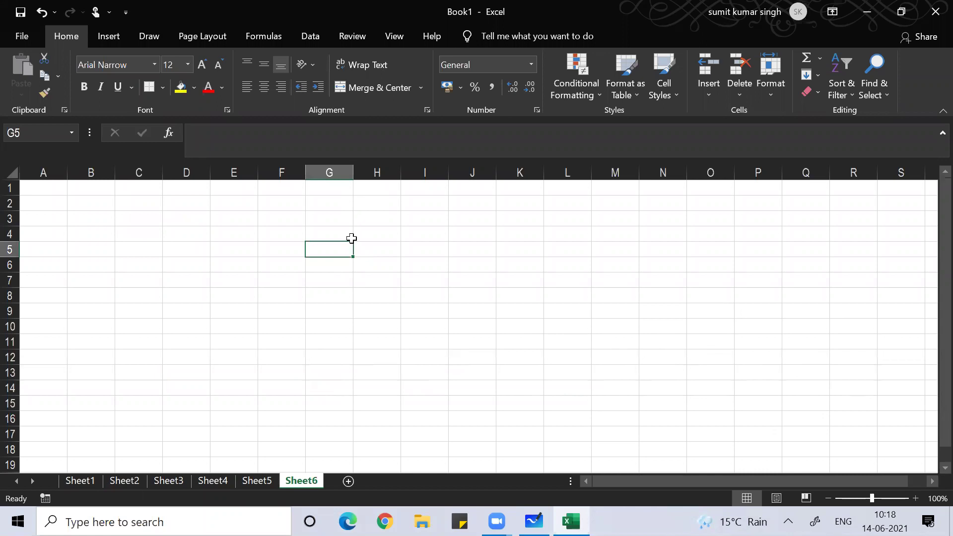
{"action": "mouse_move", "coordinate": [628, 208]}
{"action": "left_mouse_down"}
{"action": "mouse_move", "coordinate": [630, 234]}
{"action": "mouse_move", "coordinate": [645, 208]}
{"action": "mouse_move", "coordinate": [645, 218]}
{"action": "left_mouse_up"}
{"action": "mouse_move", "coordinate": [648, 215]}
{"action": "left_mouse_down"}
{"action": "mouse_move", "coordinate": [658, 223]}
{"action": "mouse_move", "coordinate": [664, 209]}
{"action": "left_mouse_up"}
{"action": "left_click_drag", "start_coordinate": [665, 218], "coordinate": [675, 216]}
{"action": "left_click_drag", "start_coordinate": [666, 221], "coordinate": [697, 238]}
{"action": "mouse_move", "coordinate": [696, 218]}
{"action": "left_mouse_down"}
{"action": "mouse_move", "coordinate": [698, 226]}
{"action": "mouse_move", "coordinate": [725, 209]}
{"action": "mouse_move", "coordinate": [743, 229]}
{"action": "left_mouse_up"}
{"action": "left_click_drag", "start_coordinate": [743, 213], "coordinate": [731, 231]}
{"action": "mouse_move", "coordinate": [771, 205]}
{"action": "left_mouse_down"}
{"action": "mouse_move", "coordinate": [760, 215]}
{"action": "mouse_move", "coordinate": [775, 243]}
{"action": "left_mouse_up"}
{"action": "mouse_move", "coordinate": [781, 211]}
{"action": "left_mouse_down"}
{"action": "mouse_move", "coordinate": [783, 230]}
{"action": "mouse_move", "coordinate": [804, 220]}
{"action": "mouse_move", "coordinate": [796, 233]}
{"action": "left_mouse_up"}
{"action": "left_click_drag", "start_coordinate": [807, 229], "coordinate": [836, 227]}
{"action": "left_click_drag", "start_coordinate": [826, 215], "coordinate": [855, 220]}
{"action": "left_click_drag", "start_coordinate": [872, 206], "coordinate": [865, 241]}
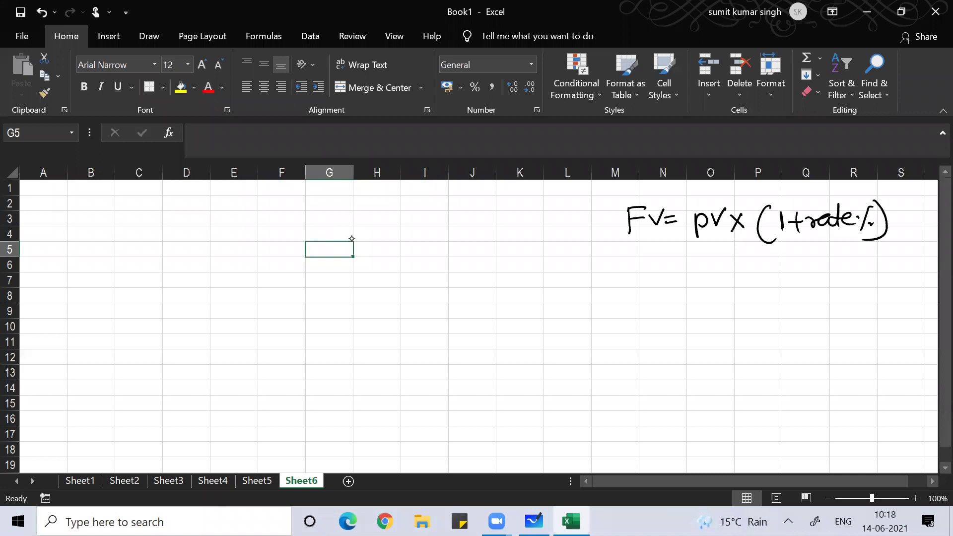
{"action": "scroll", "coordinate": [352, 239], "scroll_direction": "right", "scroll_amount": 1}
{"action": "mouse_move", "coordinate": [834, 182]}
{"action": "left_mouse_down"}
{"action": "mouse_move", "coordinate": [836, 203]}
{"action": "mouse_move", "coordinate": [846, 190]}
{"action": "left_mouse_up"}
{"action": "mouse_move", "coordinate": [840, 192]}
{"action": "left_mouse_down"}
{"action": "mouse_move", "coordinate": [843, 202]}
{"action": "mouse_move", "coordinate": [859, 193]}
{"action": "mouse_move", "coordinate": [866, 203]}
{"action": "left_mouse_up"}
{"action": "left_click_drag", "start_coordinate": [864, 198], "coordinate": [879, 199]}
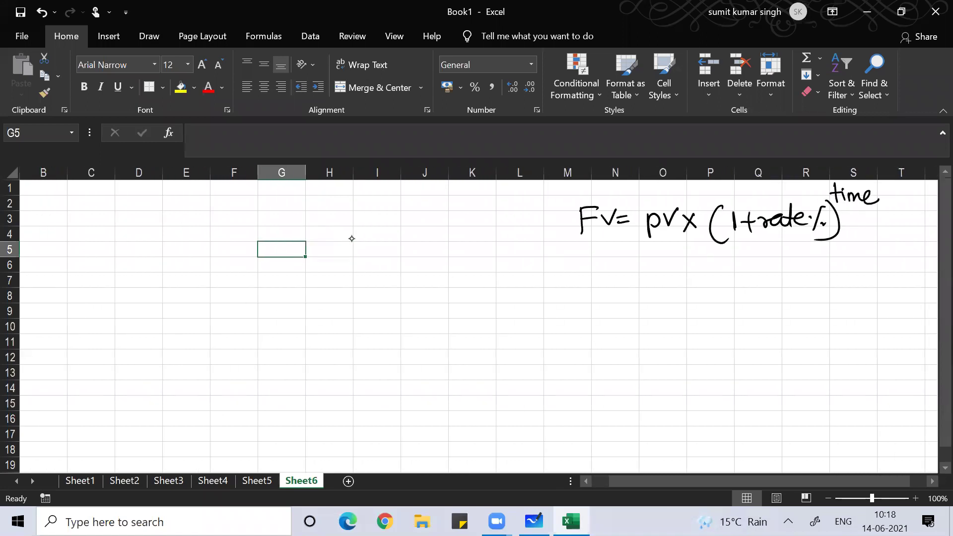
Step: Fill cell G5 yellow and undo a stray scribble over FV=
{"action": "left_click", "coordinate": [181, 88]}
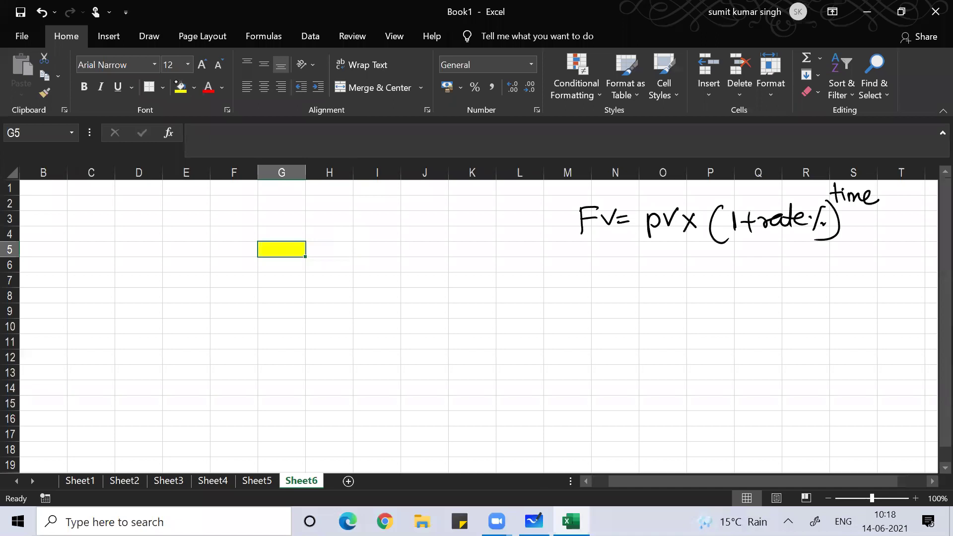
{"action": "left_click_drag", "start_coordinate": [588, 233], "coordinate": [611, 225]}
{"action": "left_click_drag", "start_coordinate": [574, 218], "coordinate": [643, 218]}
{"action": "key", "text": "ctrl+z"}
Step: Select the cells M1:S5 behind the inked formula
{"action": "left_click", "coordinate": [559, 186]}
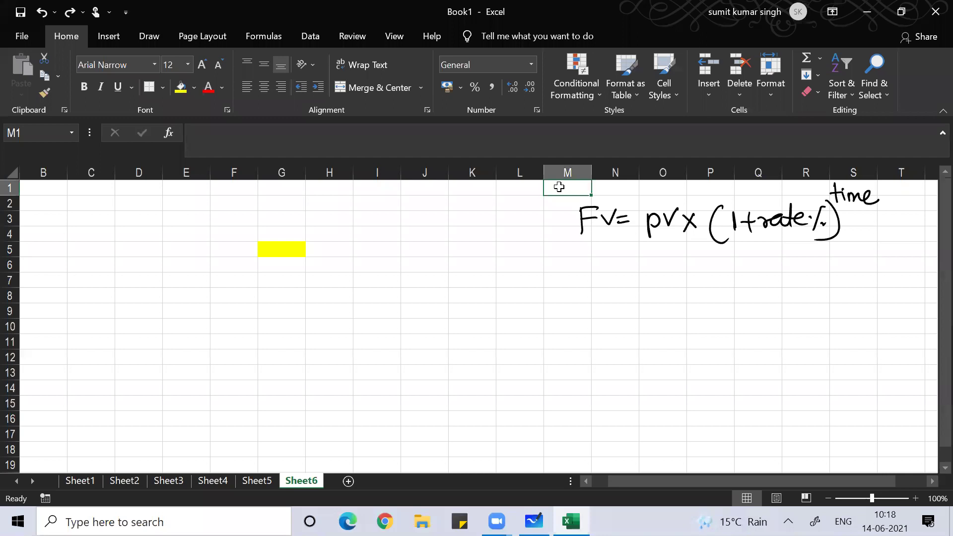
{"action": "key", "text": "shift+Down"}
{"action": "key", "text": "shift+Down"}
{"action": "key", "text": "shift+Down"}
{"action": "key", "text": "shift+Down"}
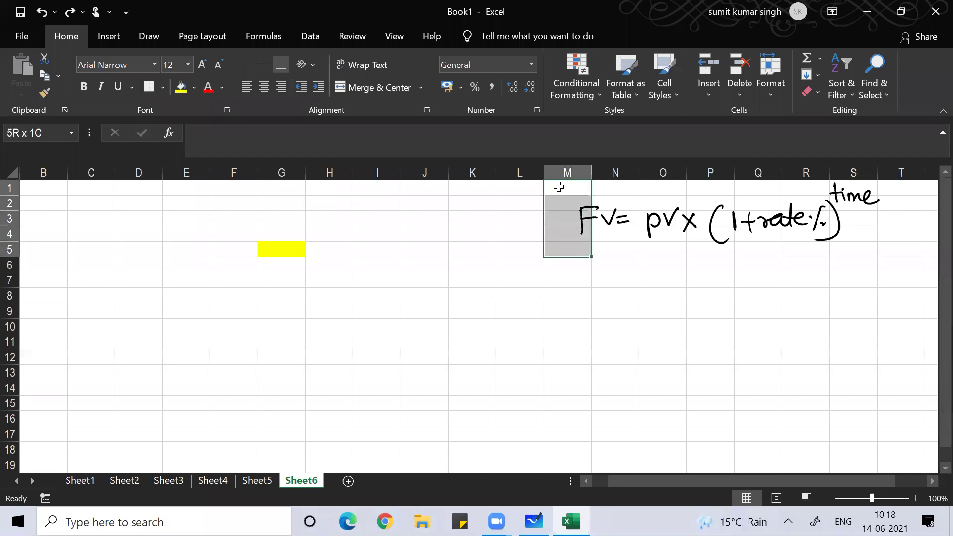
{"action": "key", "text": "shift+Right"}
{"action": "key", "text": "shift+Right"}
{"action": "key", "text": "shift+Right"}
{"action": "key", "text": "shift+Right"}
{"action": "key", "text": "shift+Right"}
{"action": "key", "text": "shift+Right"}
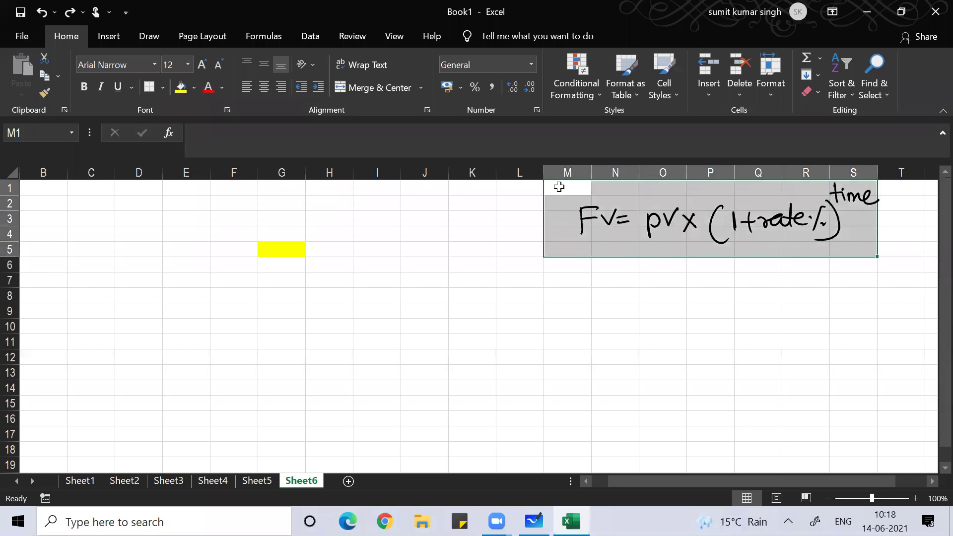
Step: Fill M1:S5 yellow and clear G5's formats to remove its fill
{"action": "left_click", "coordinate": [181, 87]}
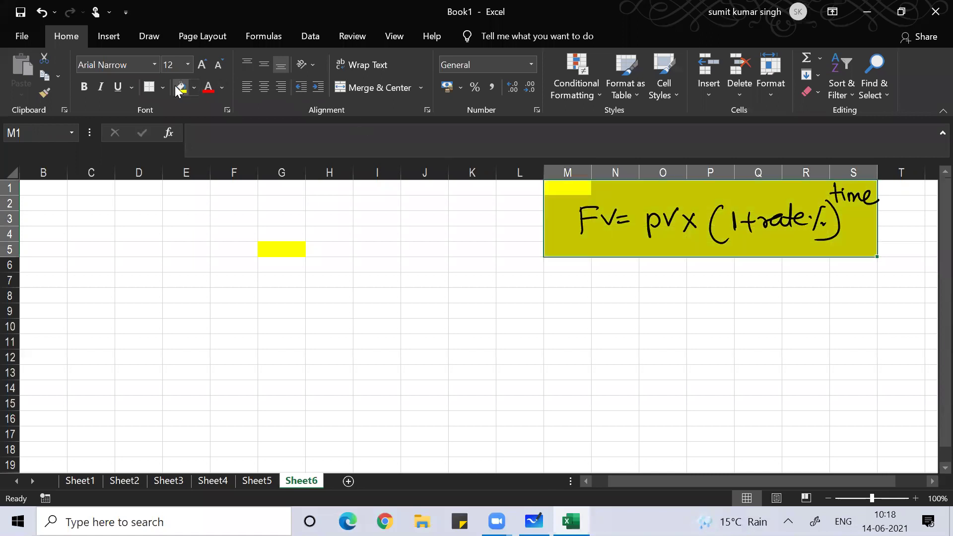
{"action": "left_click", "coordinate": [469, 297]}
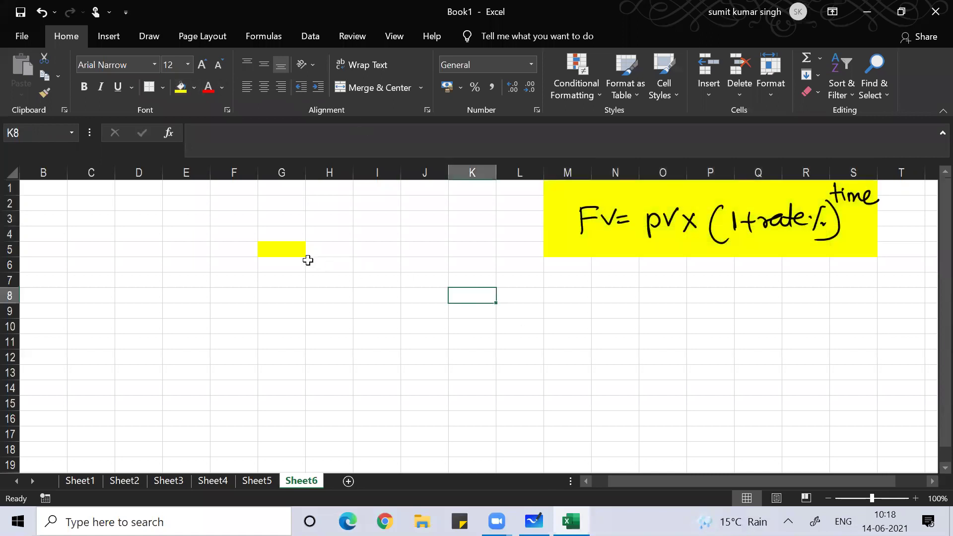
{"action": "left_click", "coordinate": [286, 250]}
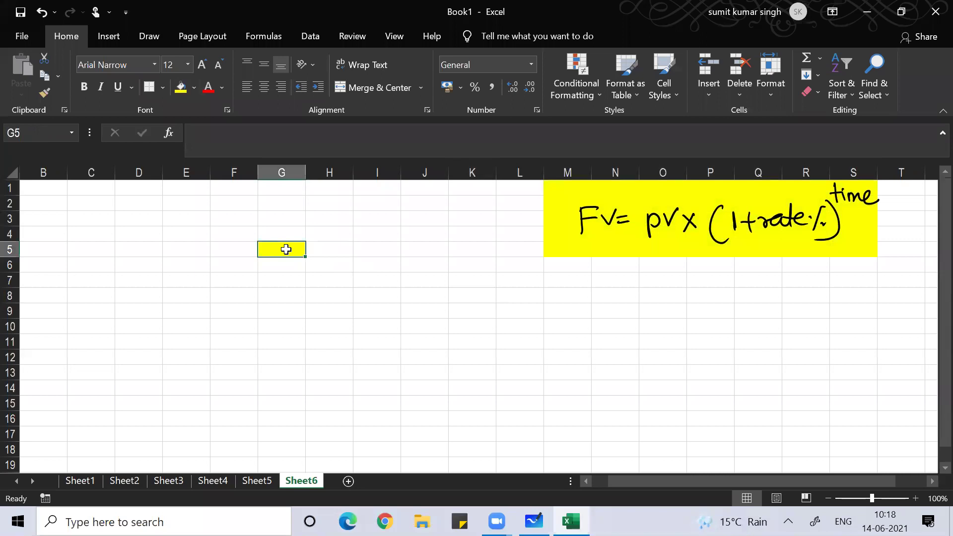
{"action": "left_click", "coordinate": [814, 94]}
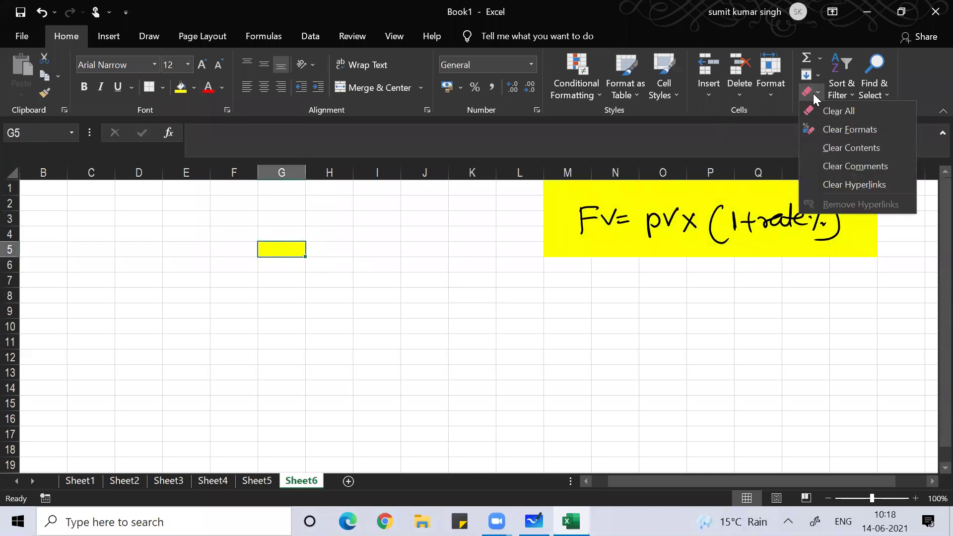
{"action": "left_click", "coordinate": [820, 128]}
{"action": "left_click", "coordinate": [365, 279]}
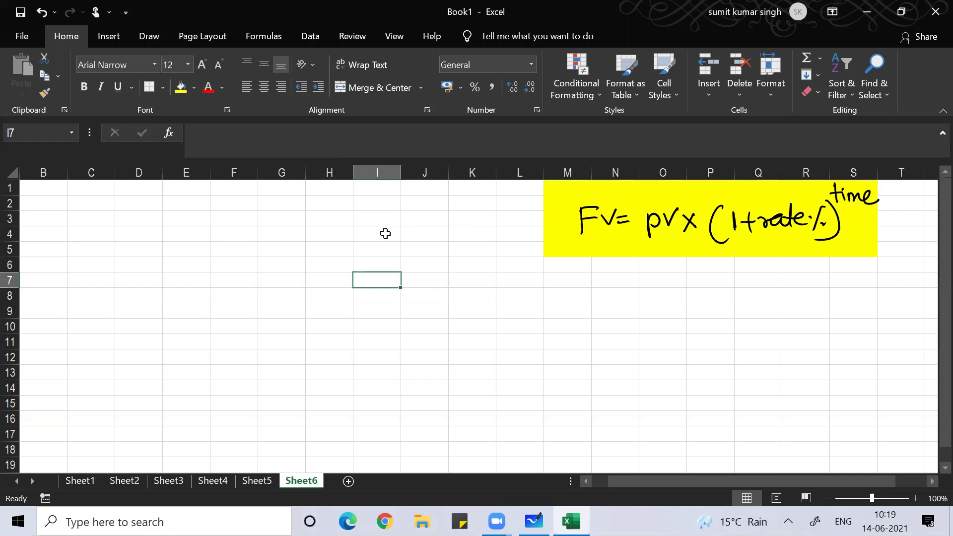
Step: Type 'Principal' in G5 and 10000 in H5
{"action": "left_click", "coordinate": [265, 247]}
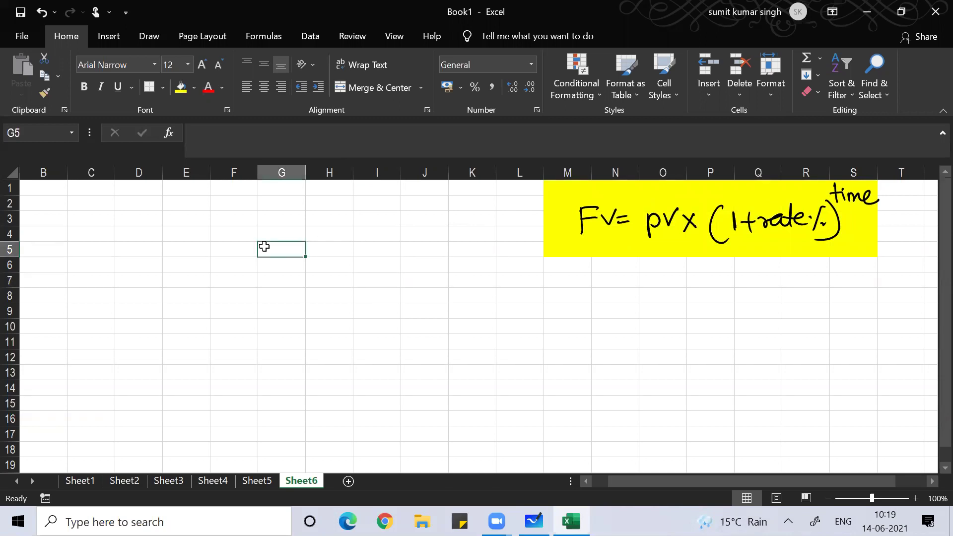
{"action": "type", "text": "P"}
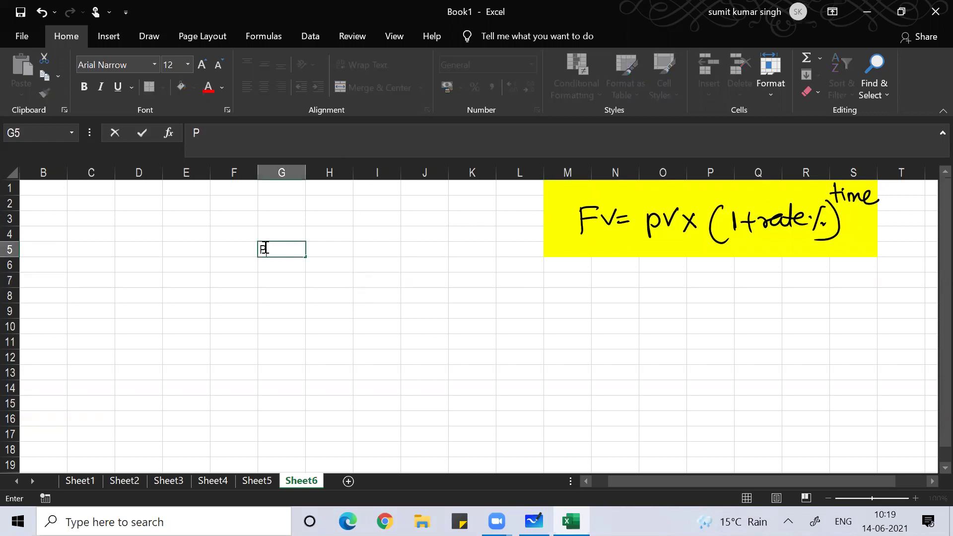
{"action": "type", "text": "rincipal"}
{"action": "key", "text": "Tab"}
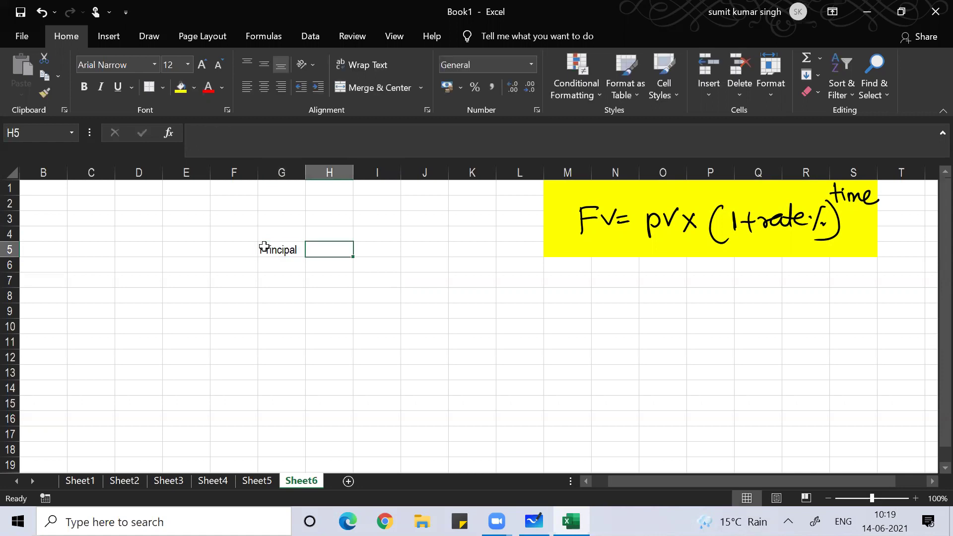
{"action": "type", "text": "10000"}
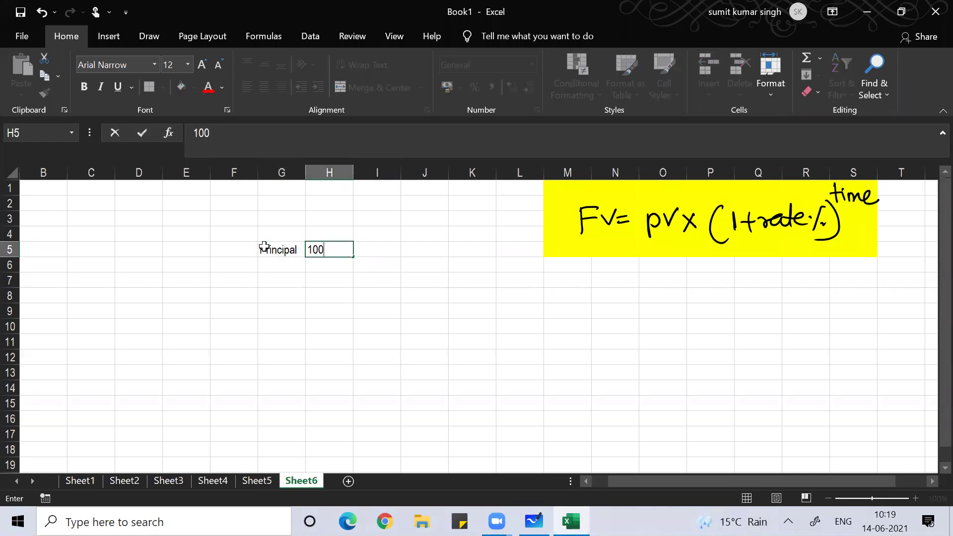
{"action": "key", "text": "Return"}
Step: Correct H5's principal value to 100000
{"action": "key", "text": "Up"}
{"action": "type", "text": "00"}
{"action": "key", "text": "BackSpace"}
{"action": "key", "text": "BackSpace"}
{"action": "key", "text": "Return"}
{"action": "key", "text": "Up"}
{"action": "type", "text": "100000"}
{"action": "key", "text": "Return"}
{"action": "key", "text": "Up"}
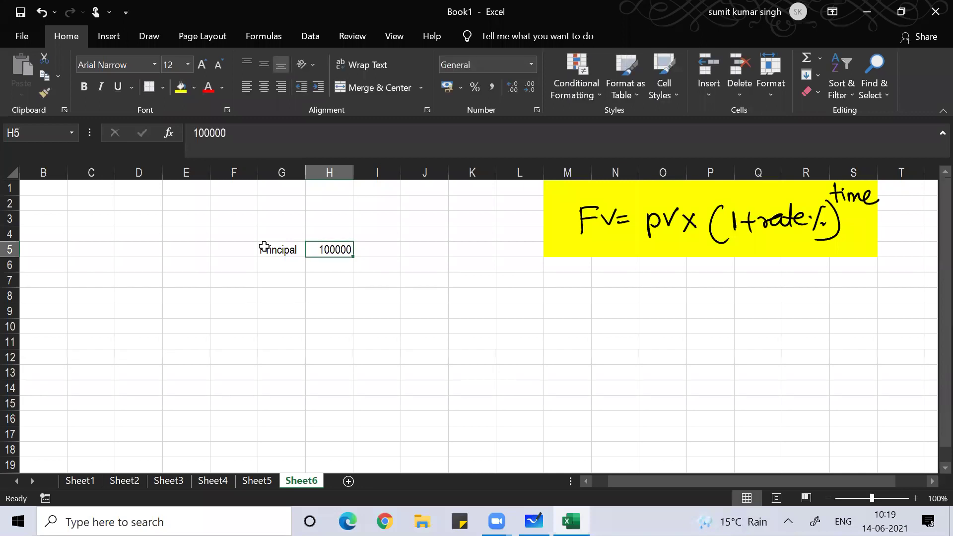
Step: Apply comma style to H5 and change the principal back to 10000
{"action": "left_click", "coordinate": [492, 89]}
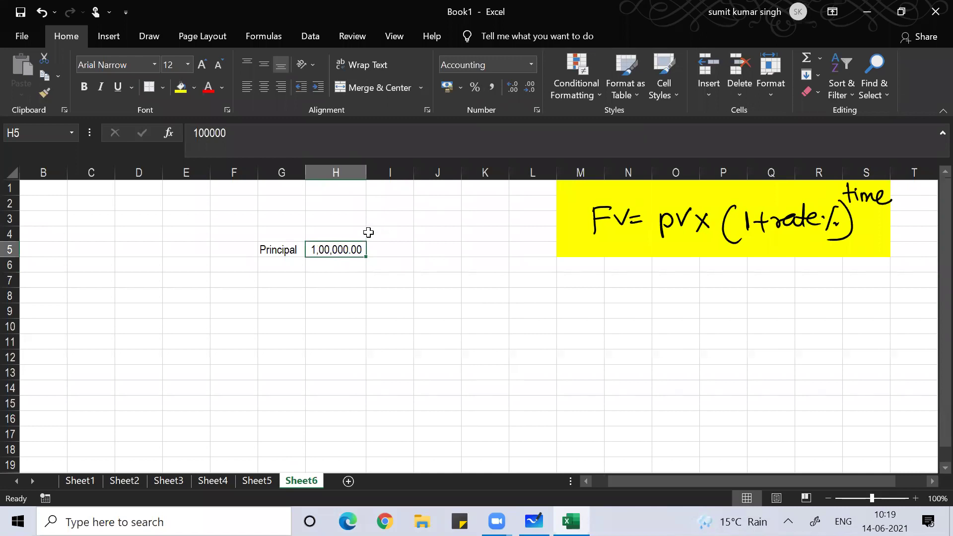
{"action": "left_click", "coordinate": [251, 133]}
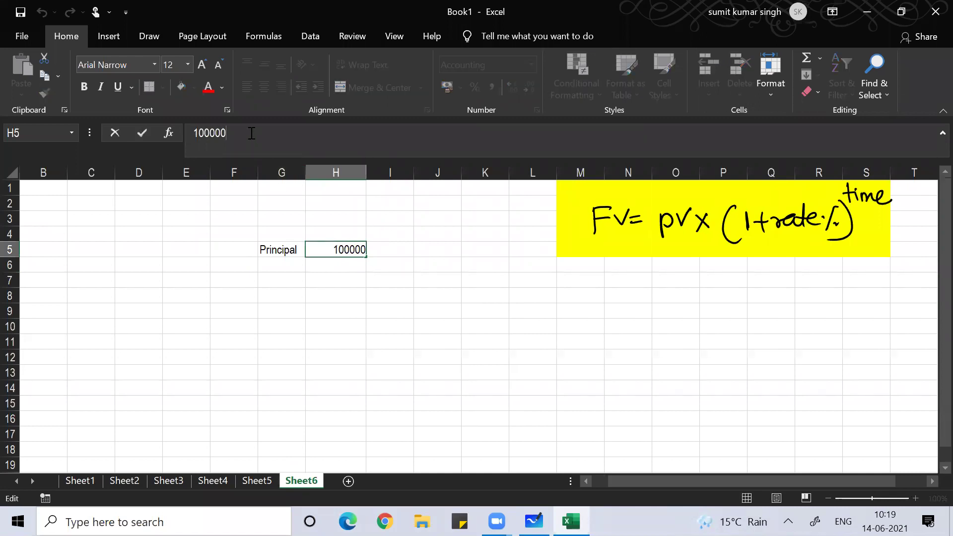
{"action": "key", "text": "BackSpace"}
{"action": "key", "text": "Return"}
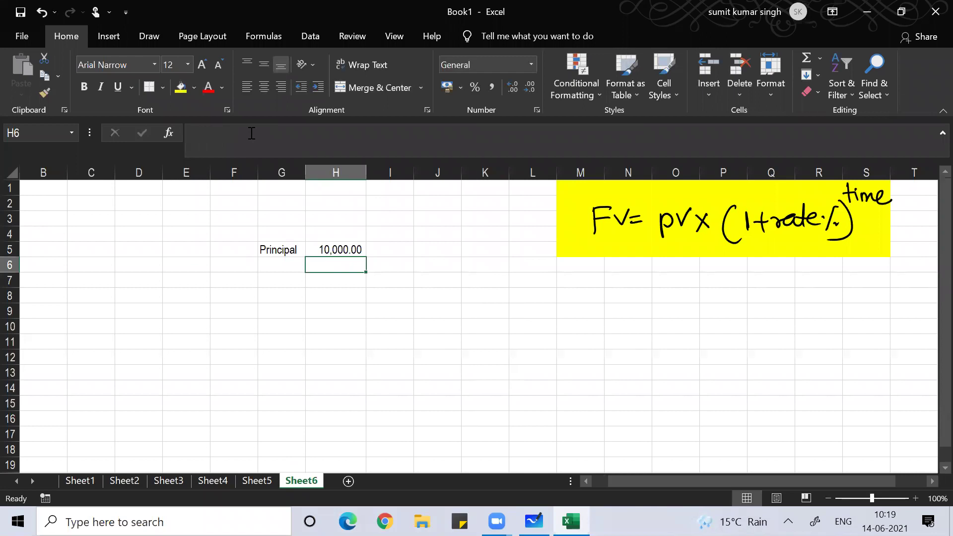
{"action": "key", "text": "Up"}
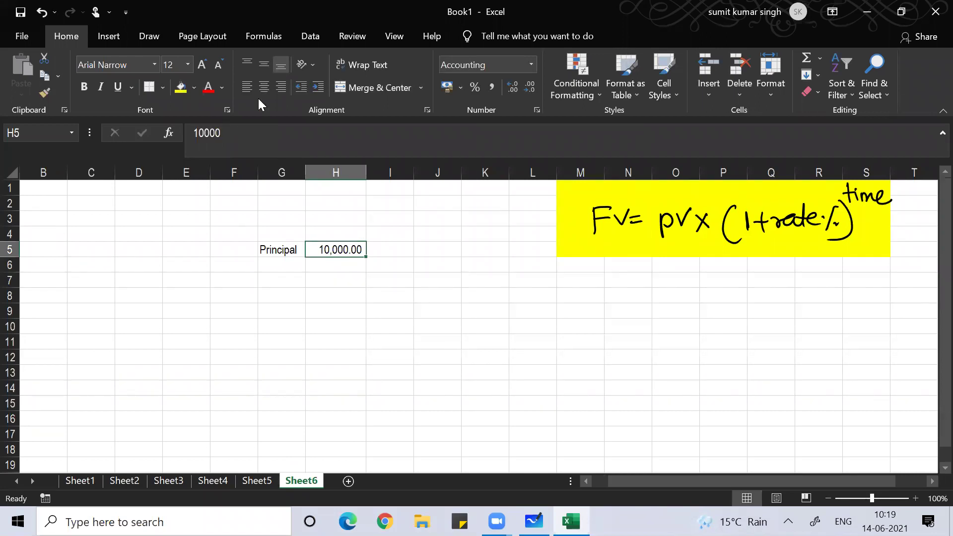
Step: Format H5 as English (India) ₹ accounting
{"action": "left_click", "coordinate": [455, 92]}
{"action": "left_click", "coordinate": [467, 108]}
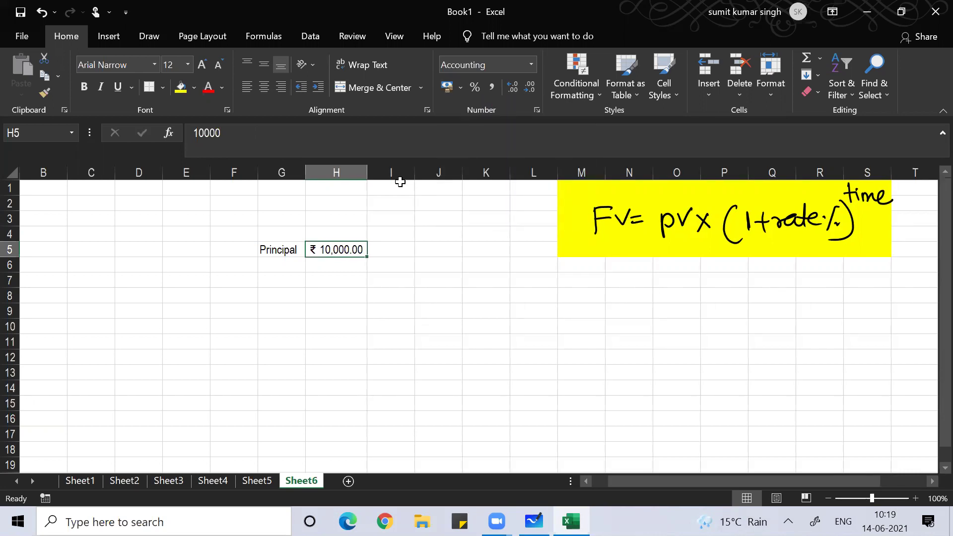
{"action": "left_click", "coordinate": [269, 268]}
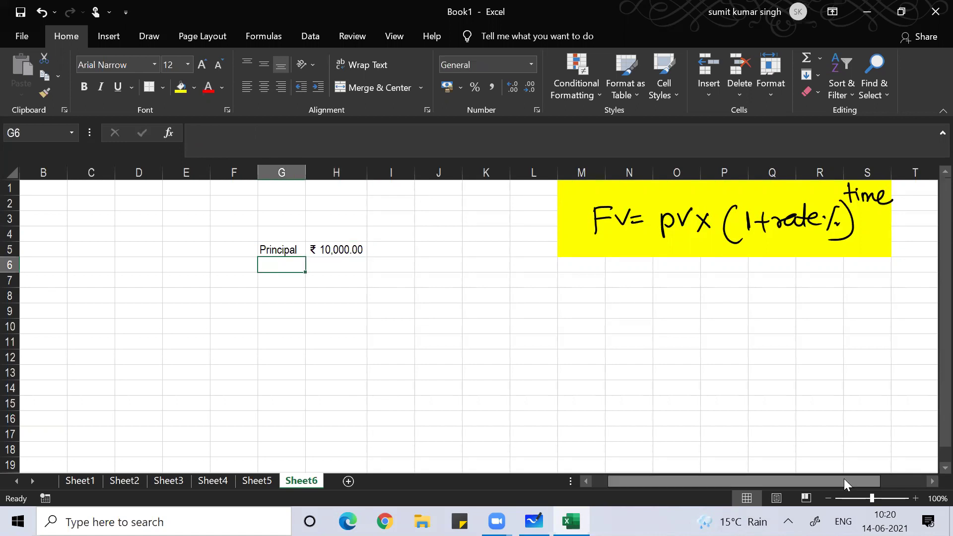
Step: Zoom to 120% and autofit column H so ₹ 10,000.00 shows fully
{"action": "left_click", "coordinate": [914, 497]}
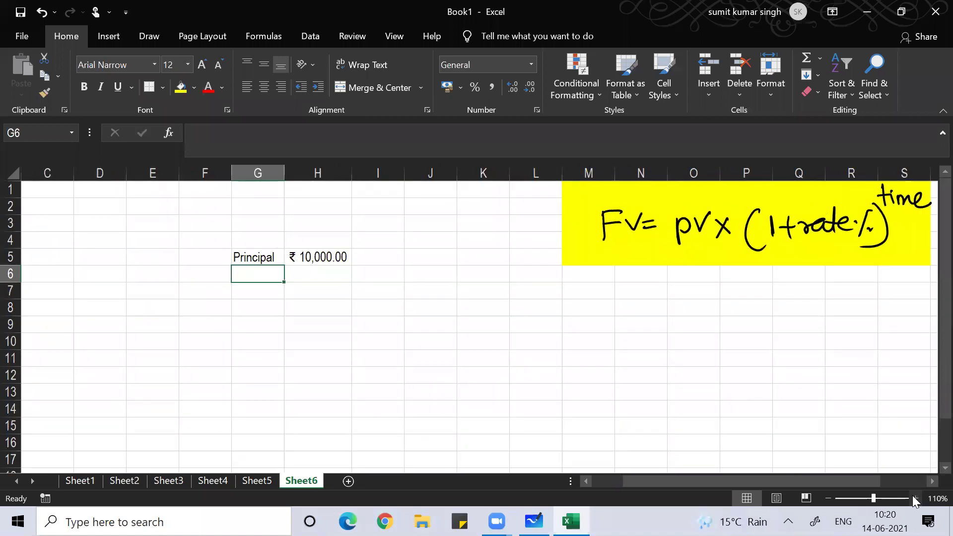
{"action": "left_click", "coordinate": [914, 497]}
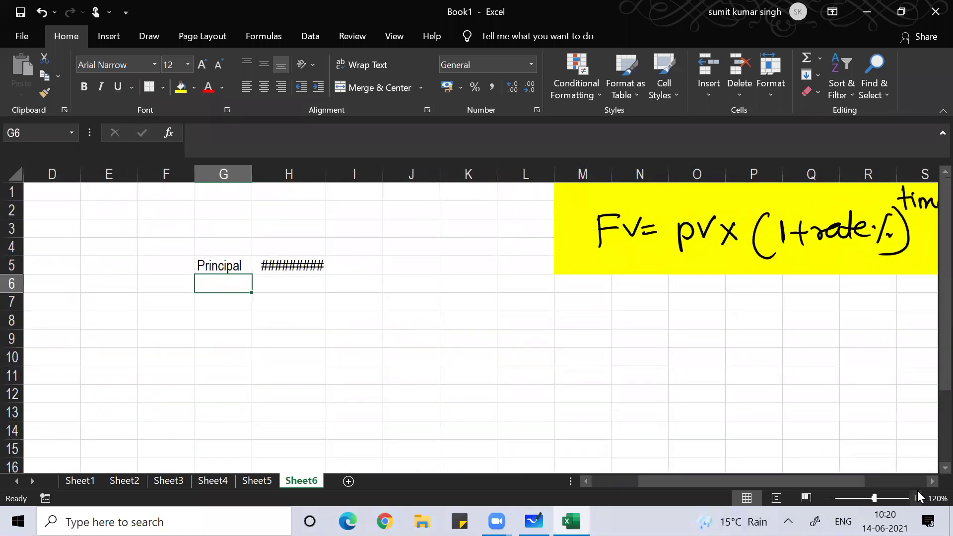
{"action": "left_click", "coordinate": [929, 485]}
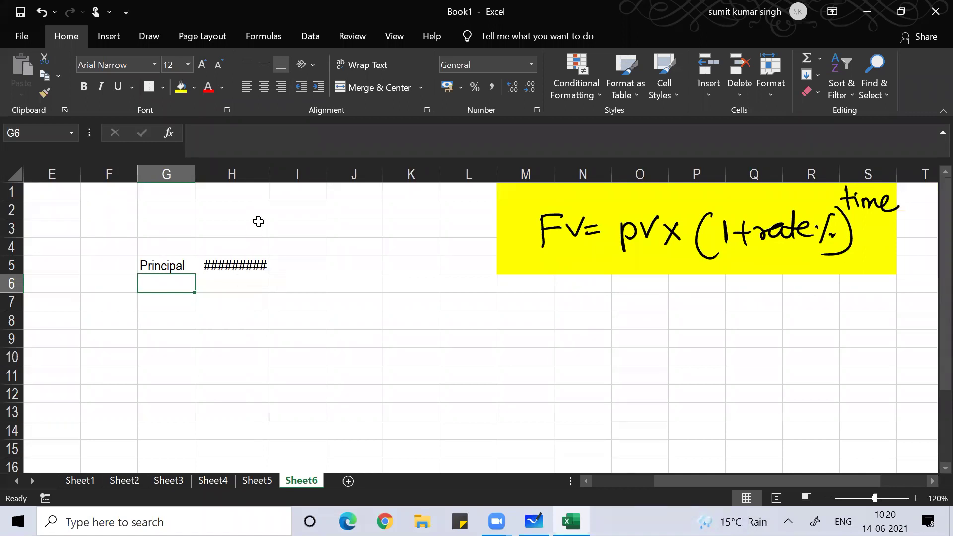
{"action": "double_click", "coordinate": [267, 180]}
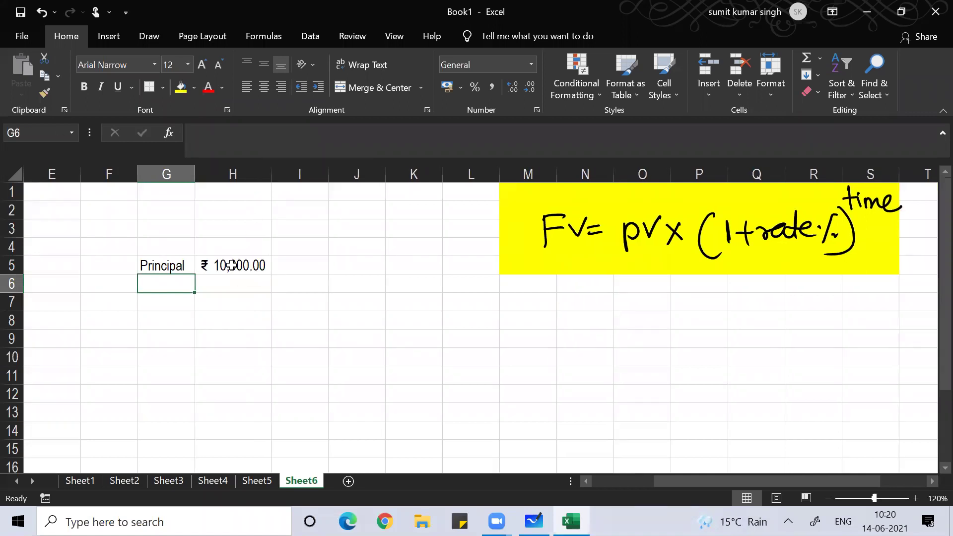
Step: Enter Rate% in G6 and 10% per annum in H6, then AutoFit column H
{"action": "type", "text": "Rat"}
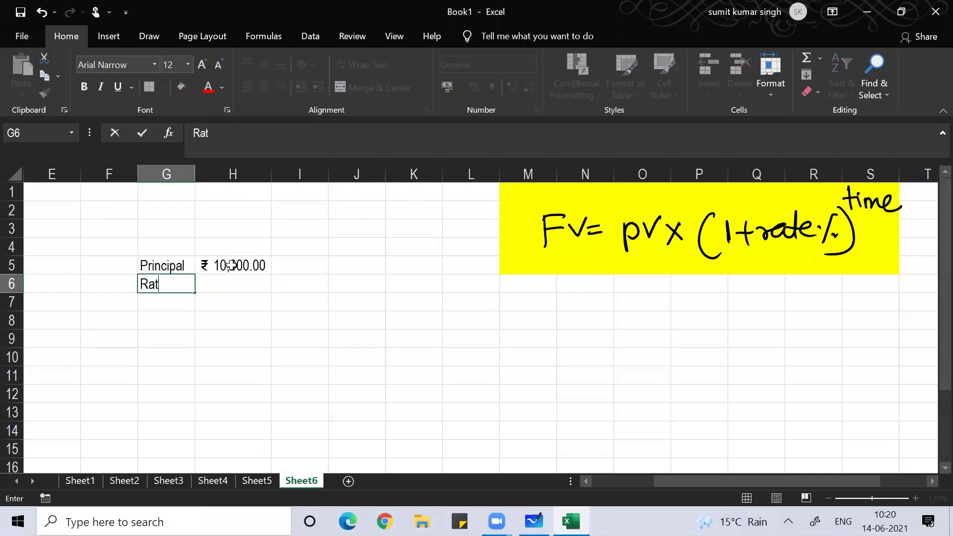
{"action": "type", "text": "e^"}
{"action": "key", "text": "BackSpace"}
{"action": "type", "text": "%"}
{"action": "key", "text": "Tab"}
{"action": "type", "text": "10% per "}
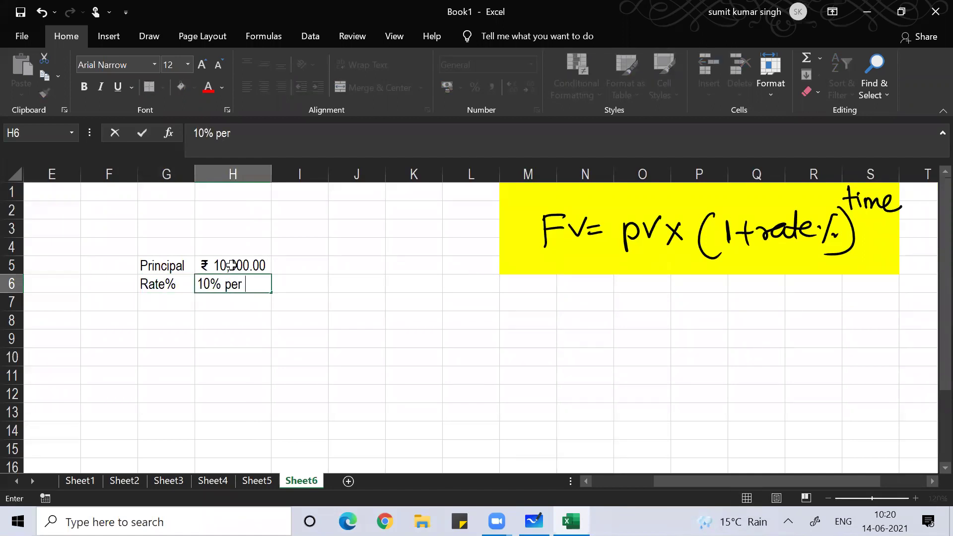
{"action": "type", "text": "annum"}
{"action": "key", "text": "Return"}
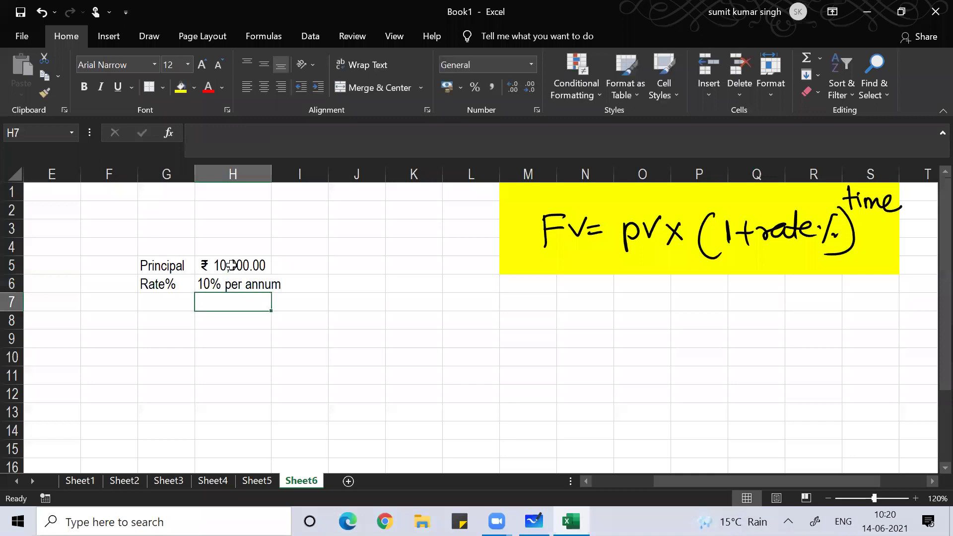
{"action": "double_click", "coordinate": [272, 170]}
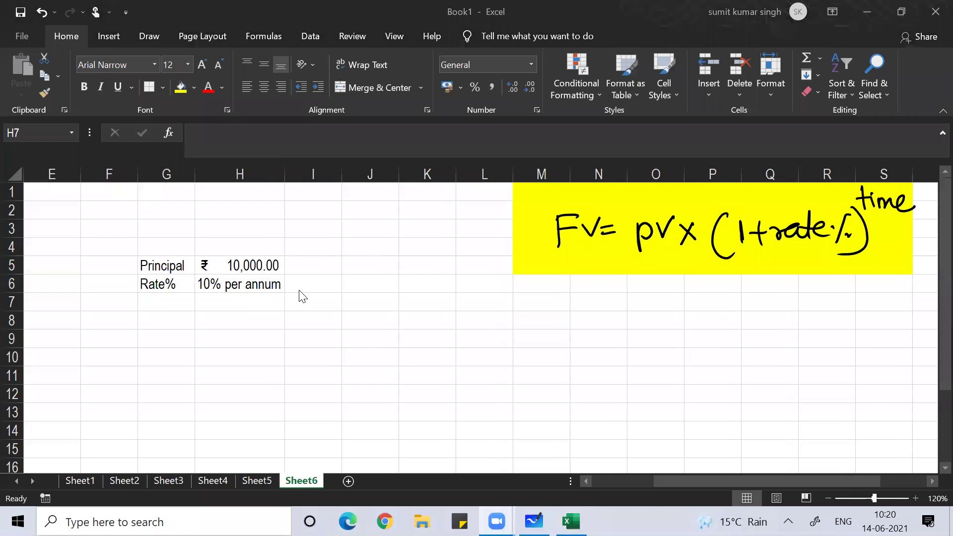
{"action": "left_click", "coordinate": [467, 336]}
{"action": "type", "text": "45"}
{"action": "key", "text": "Return"}
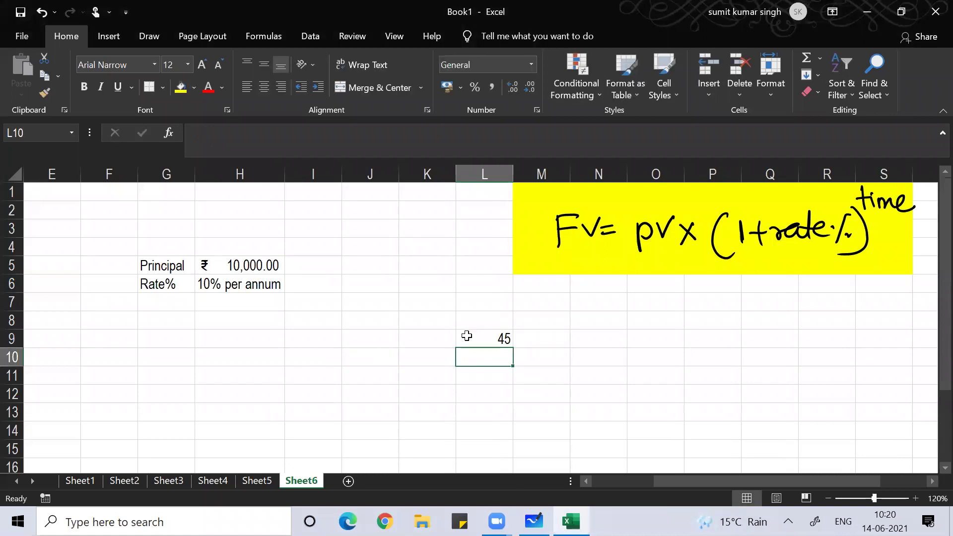
{"action": "type", "text": "amit"}
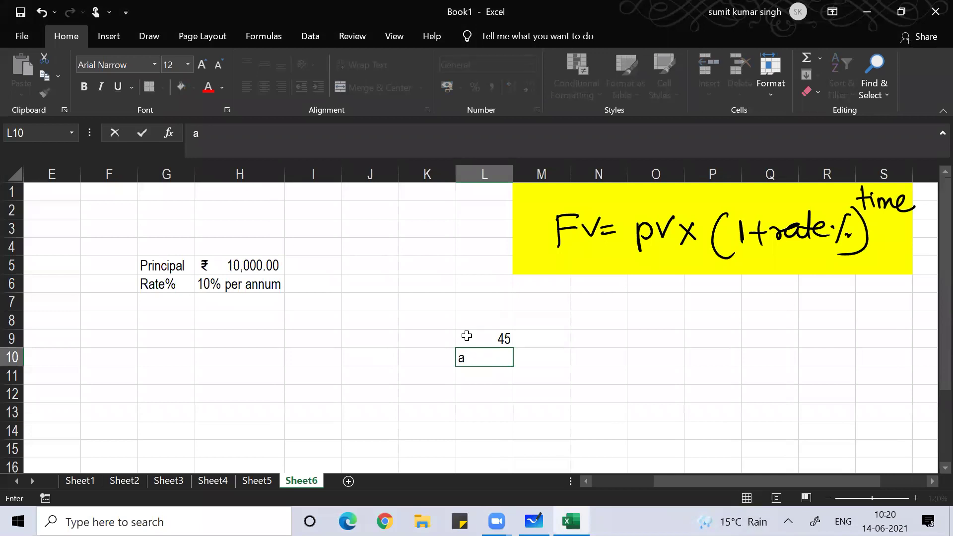
{"action": "key", "text": "Return"}
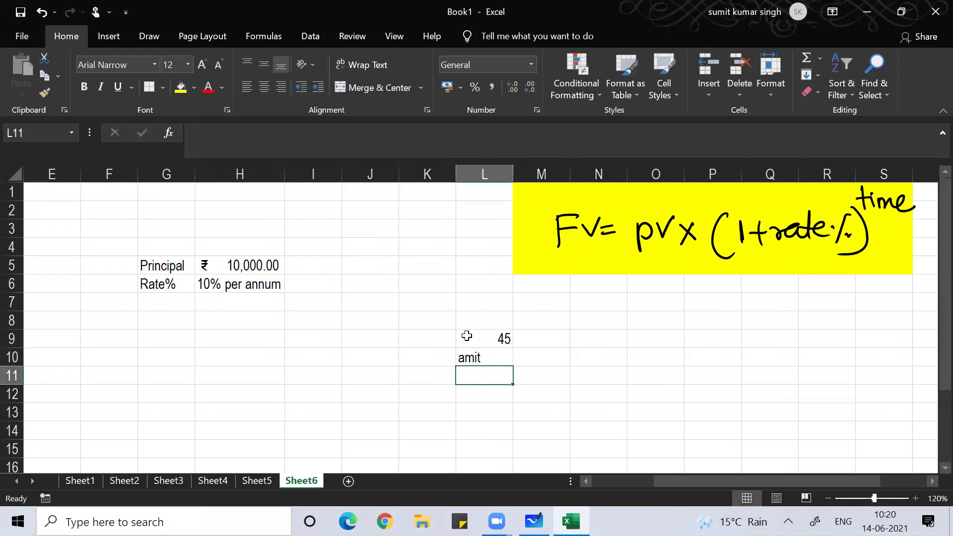
{"action": "key", "text": "Up"}
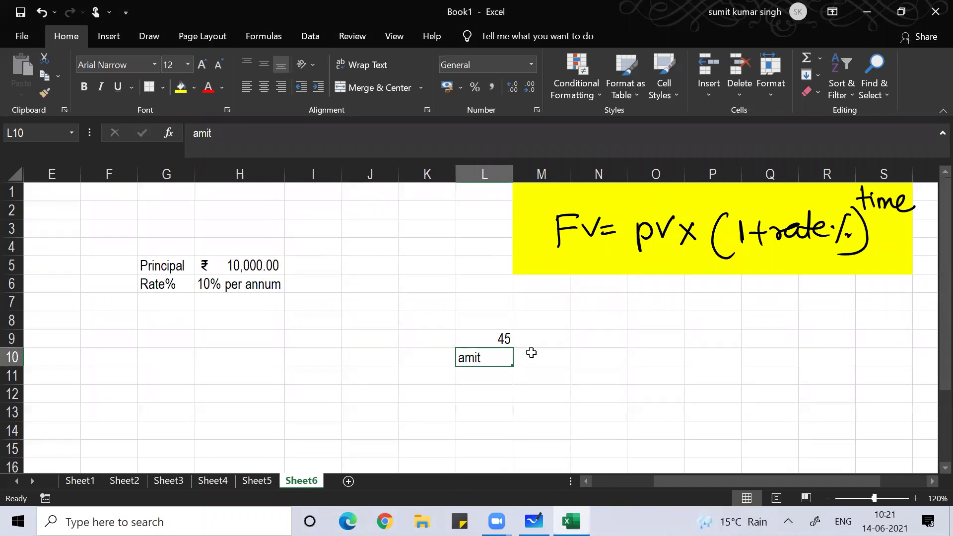
{"action": "left_click", "coordinate": [478, 397]}
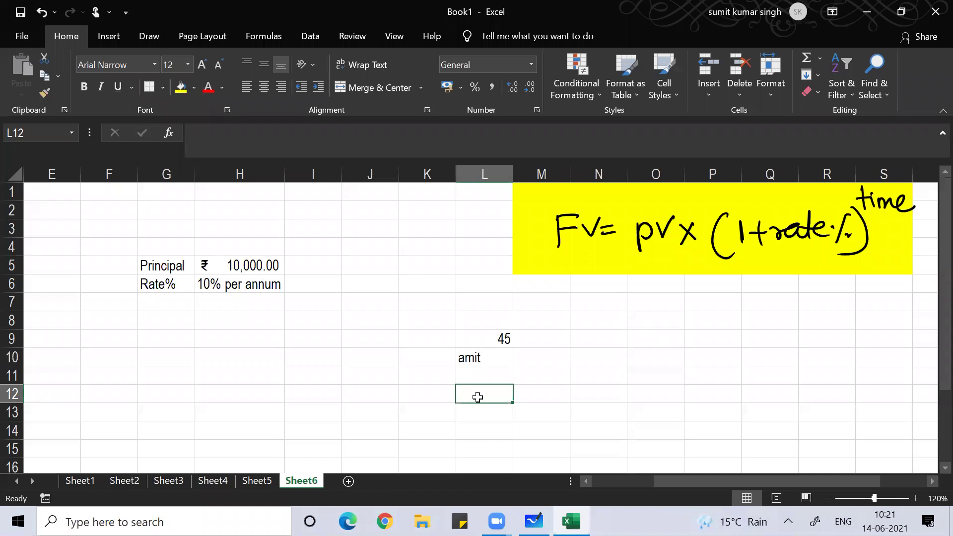
{"action": "key", "text": "Up"}
{"action": "key", "text": "Up"}
{"action": "key", "text": "shift+Up"}
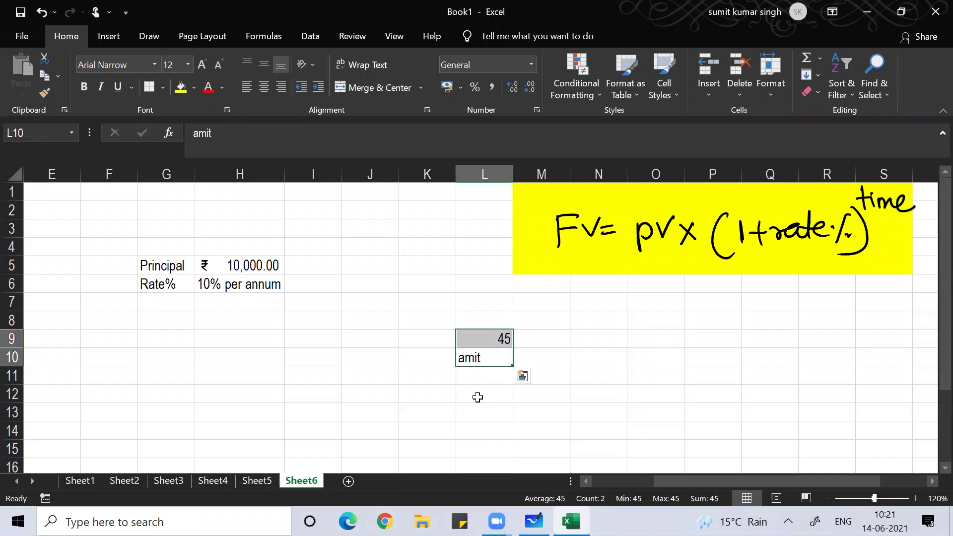
{"action": "key", "text": "Delete"}
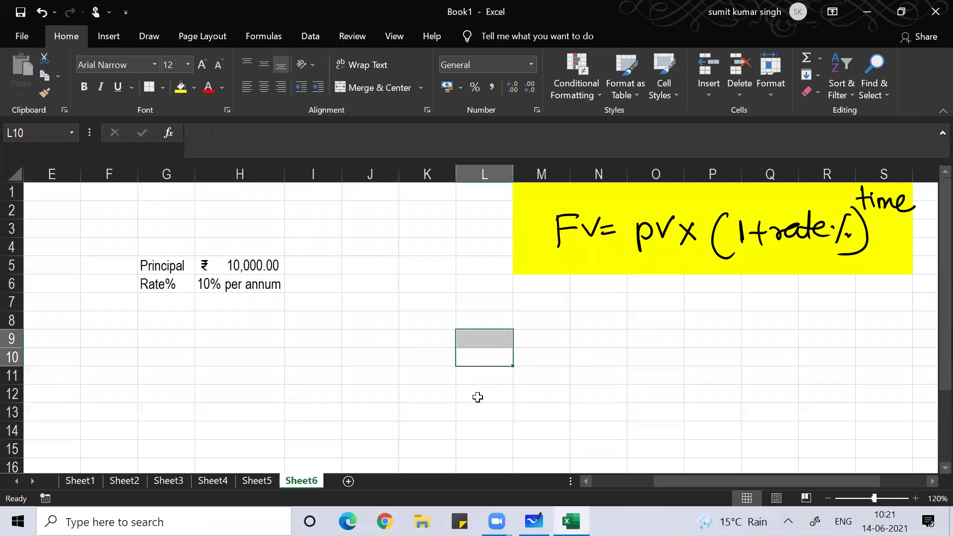
{"action": "left_click", "coordinate": [239, 312]}
{"action": "left_click", "coordinate": [224, 284]}
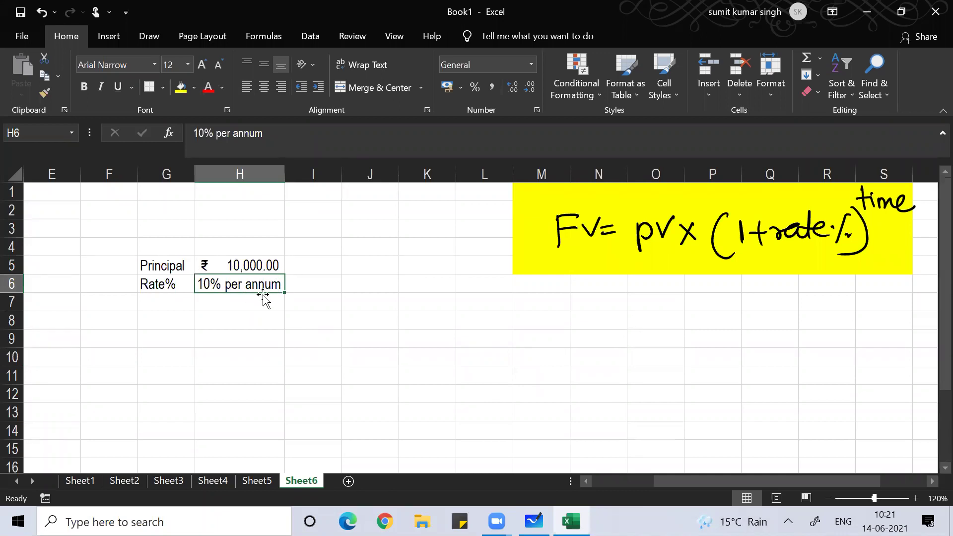
Step: Cut 'per annum' out of H6 and paste it into I6, leaving 10% in H6
{"action": "key", "text": "F2"}
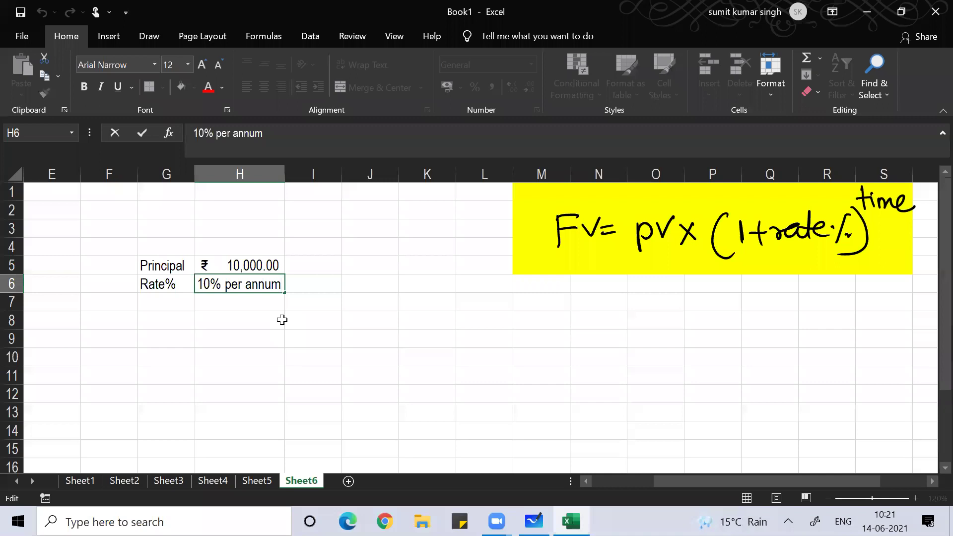
{"action": "key", "text": "shift+Left"}
{"action": "key", "text": "shift+Left"}
{"action": "key", "text": "shift+Left"}
{"action": "key", "text": "shift+Left"}
{"action": "key", "text": "shift+Left"}
{"action": "key", "text": "shift+Left"}
{"action": "key", "text": "shift+Left"}
{"action": "key", "text": "shift+Left"}
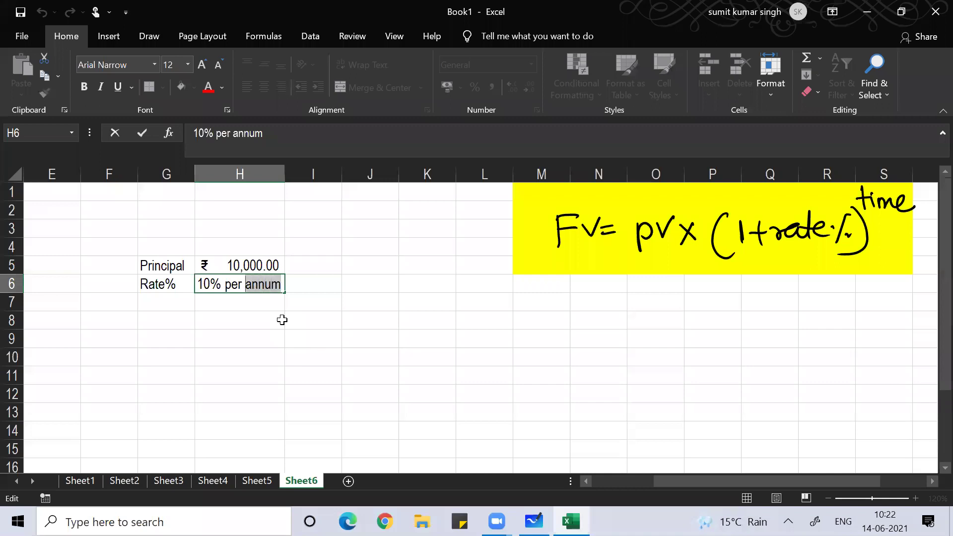
{"action": "key", "text": "shift+Left"}
{"action": "key", "text": "ctrl+x"}
{"action": "left_click", "coordinate": [305, 289]}
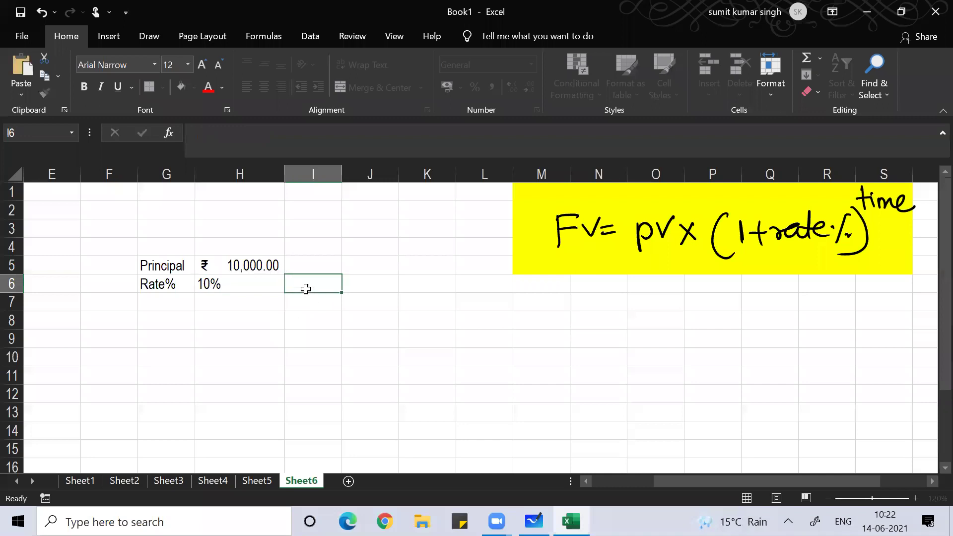
{"action": "key", "text": "ctrl+v"}
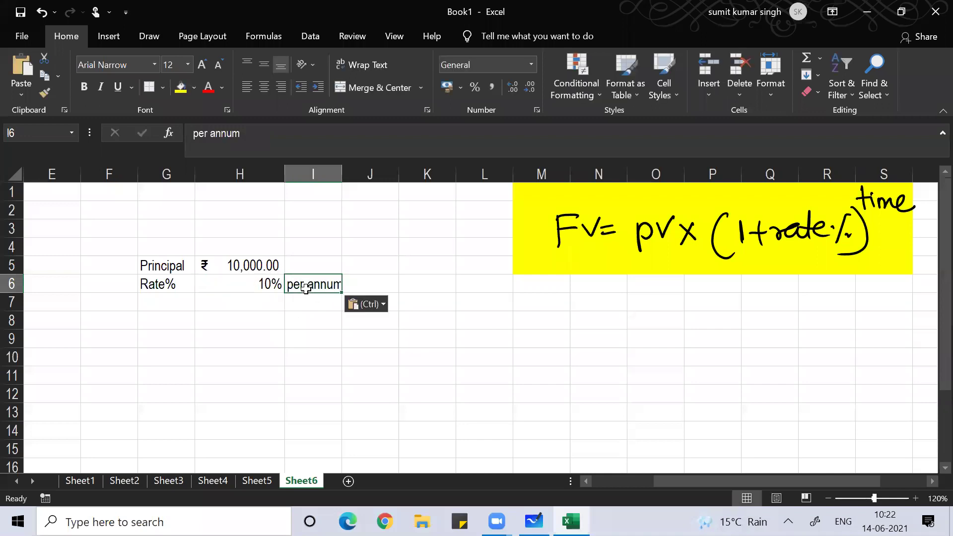
{"action": "left_click", "coordinate": [339, 361]}
{"action": "left_click", "coordinate": [247, 284]}
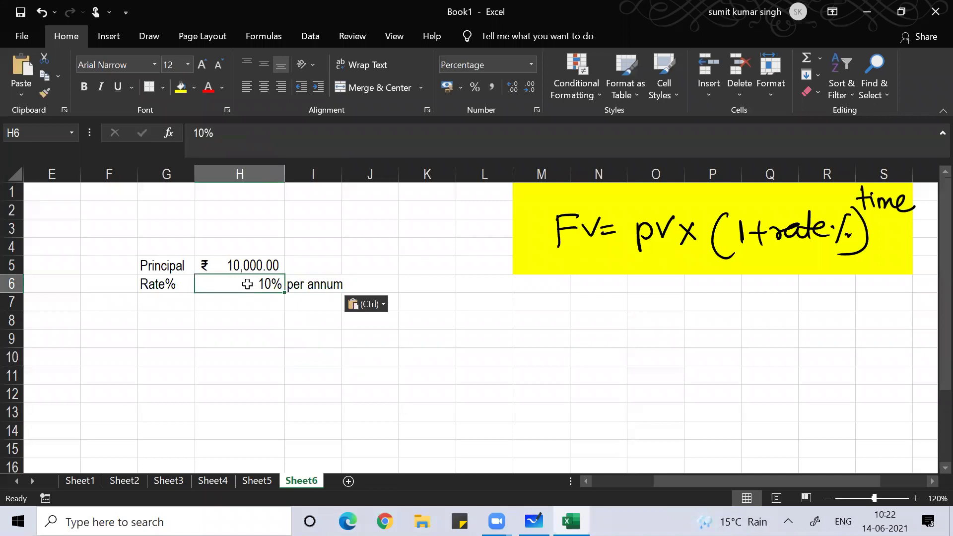
{"action": "left_click", "coordinate": [531, 64]}
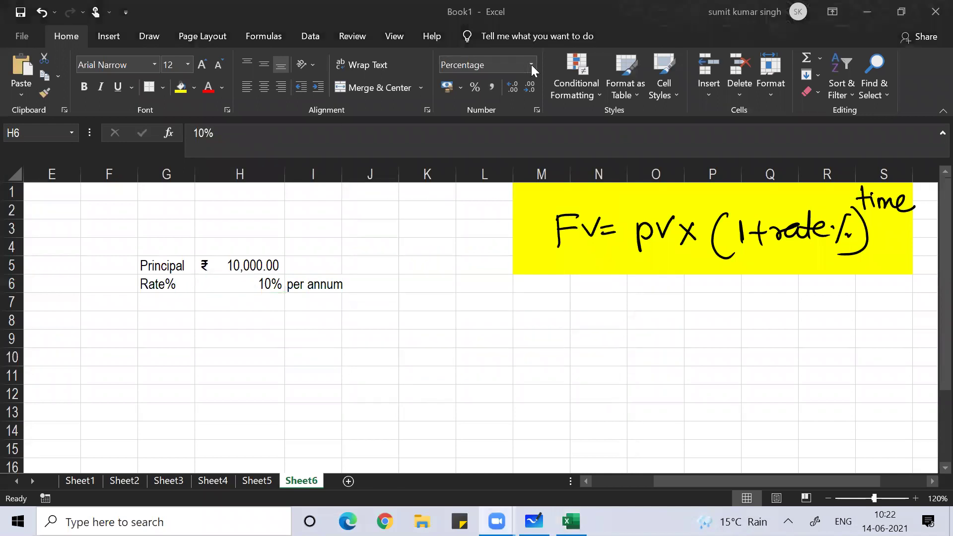
Step: Enter the label time in G7 and the value 5 in H7
{"action": "left_click", "coordinate": [146, 297]}
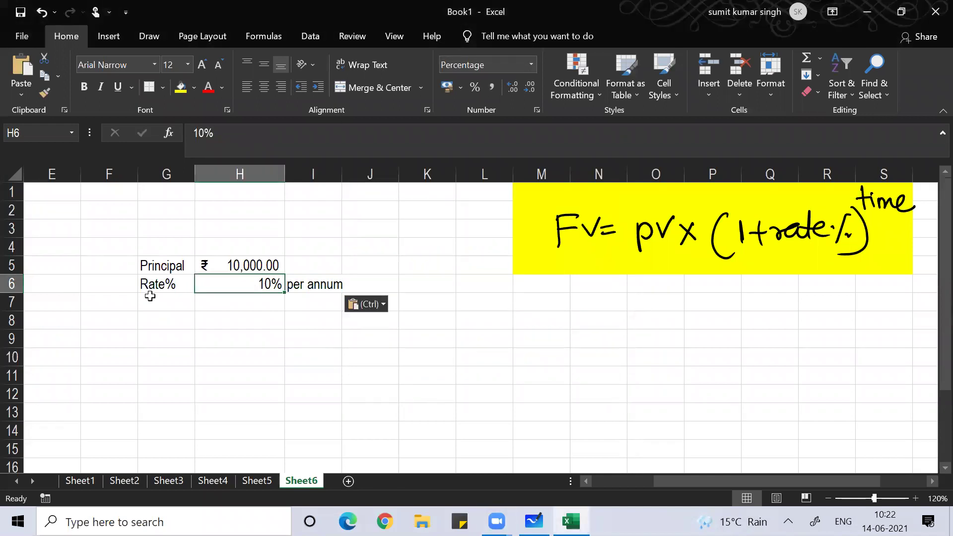
{"action": "left_click", "coordinate": [150, 296]}
{"action": "type", "text": "tim"}
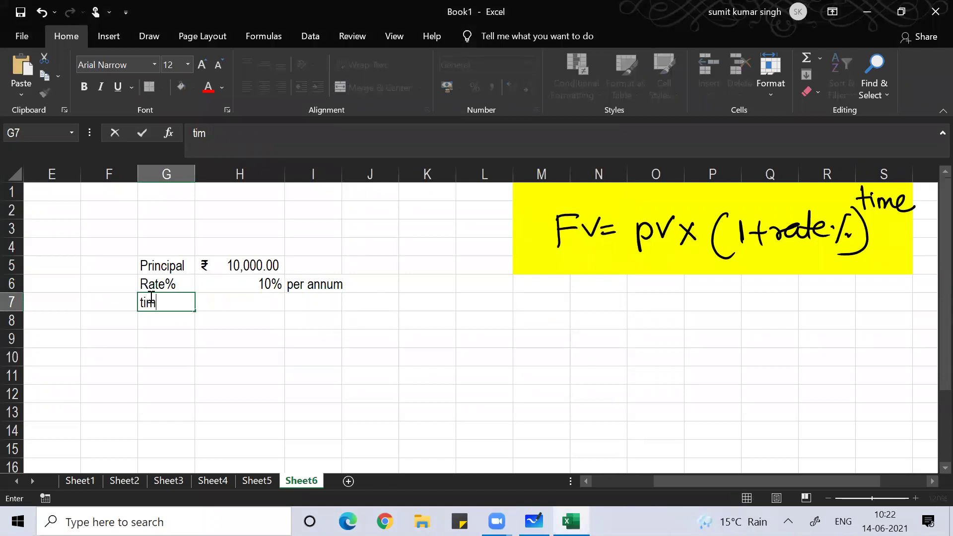
{"action": "type", "text": "e"}
{"action": "key", "text": "Tab"}
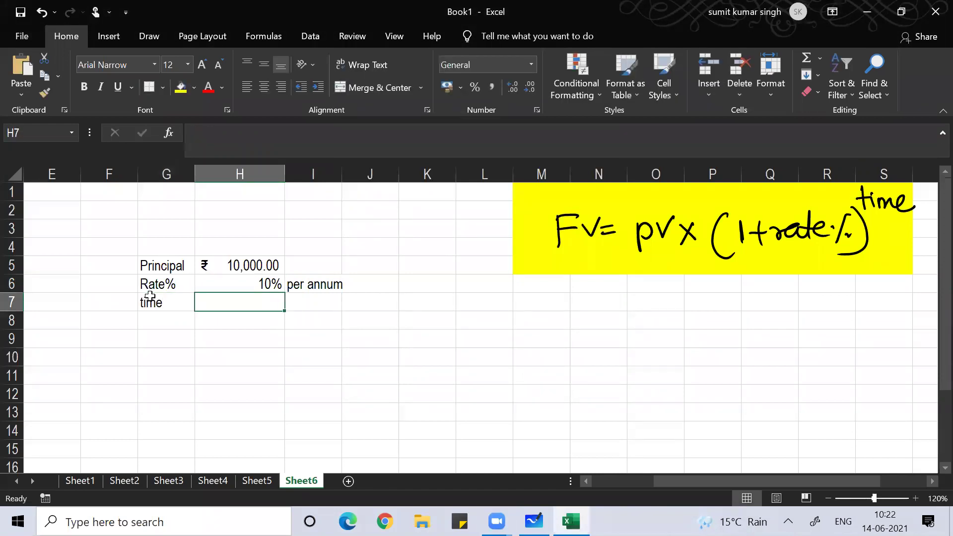
{"action": "type", "text": "5 y"}
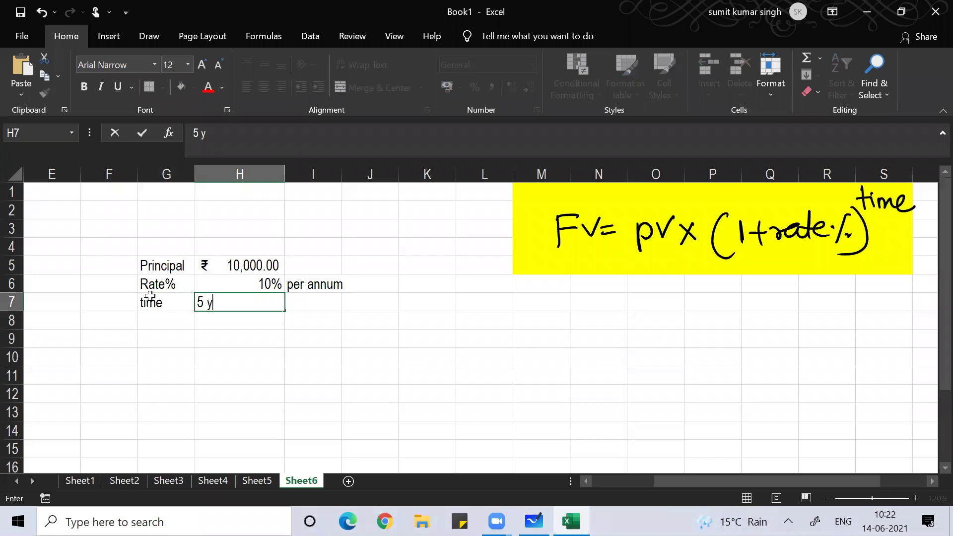
{"action": "type", "text": "ear"}
{"action": "key", "text": "Return"}
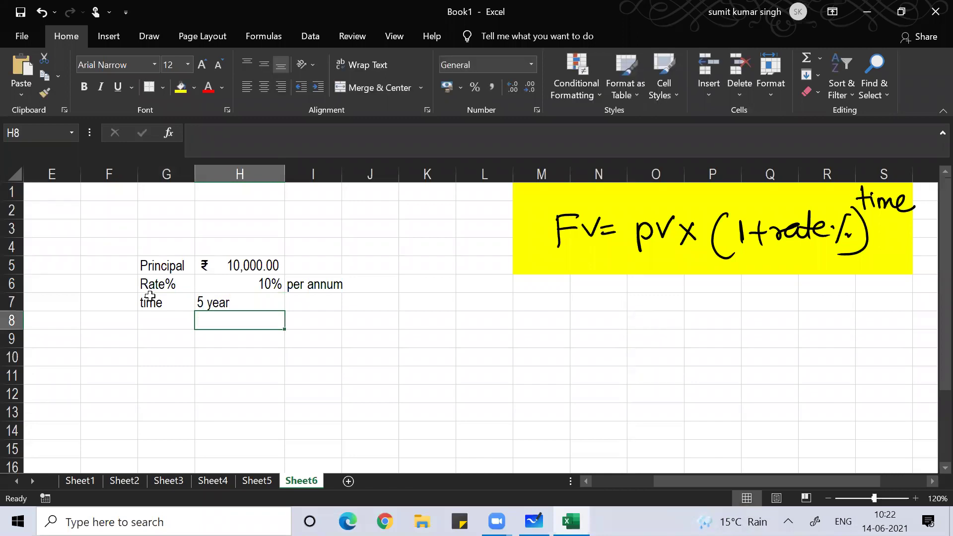
{"action": "key", "text": "Up"}
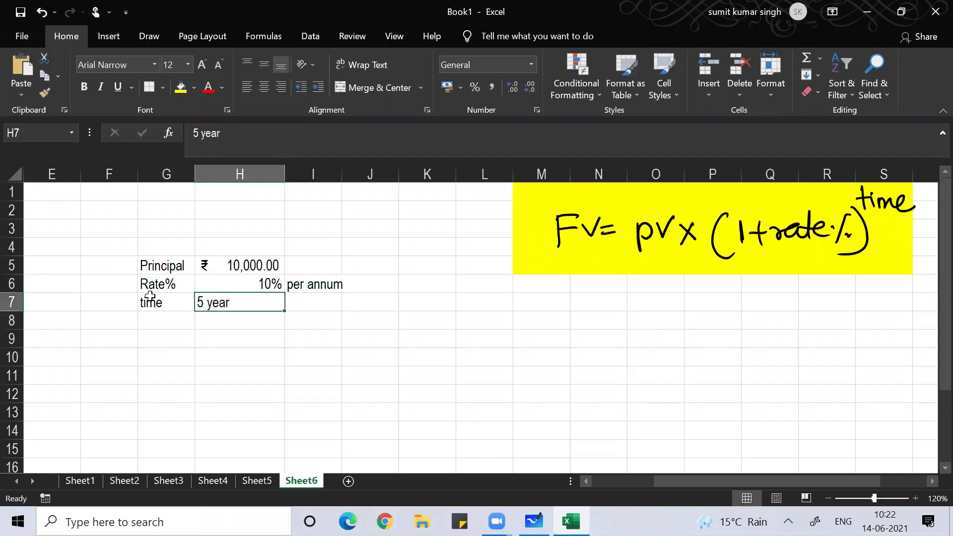
{"action": "key", "text": "F2"}
{"action": "key", "text": "BackSpace"}
{"action": "key", "text": "BackSpace"}
{"action": "key", "text": "BackSpace"}
{"action": "key", "text": "BackSpace"}
{"action": "key", "text": "BackSpace"}
{"action": "key", "text": "Tab"}
Step: Add the units word years in I7, correcting the typo
{"action": "type", "text": "yeras"}
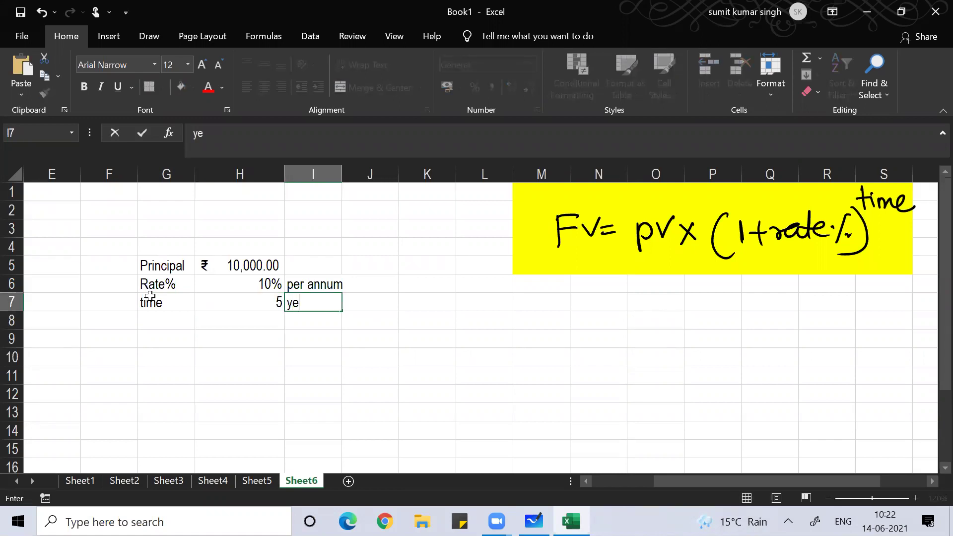
{"action": "key", "text": "BackSpace"}
{"action": "key", "text": "BackSpace"}
{"action": "key", "text": "BackSpace"}
{"action": "type", "text": "ars"}
{"action": "key", "text": "BackSpace"}
{"action": "type", "text": "s"}
{"action": "key", "text": "Return"}
{"action": "key", "text": "Left"}
{"action": "key", "text": "Left"}
{"action": "key", "text": "Down"}
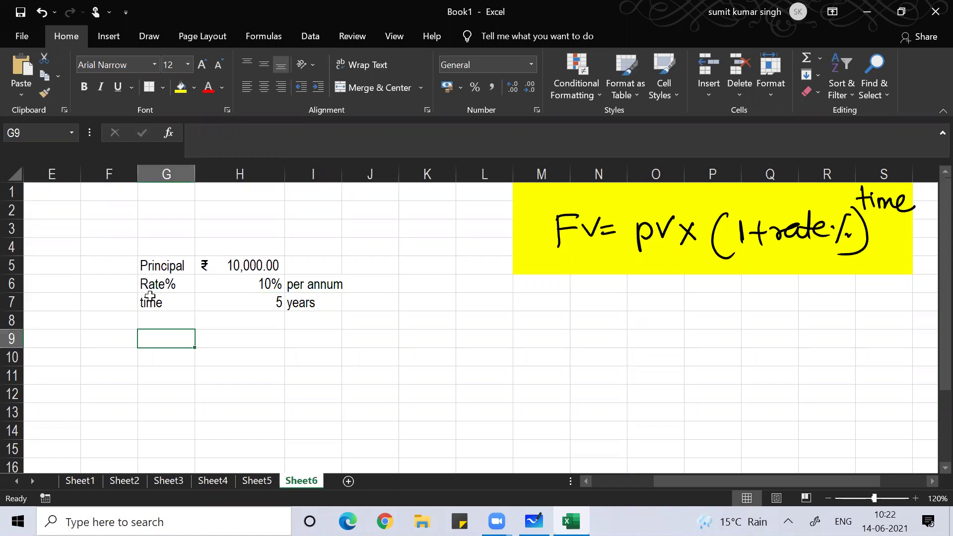
Step: Rename the G5 label to PV, label G9 FV, and begin a formula in H9
{"action": "left_click", "coordinate": [155, 265]}
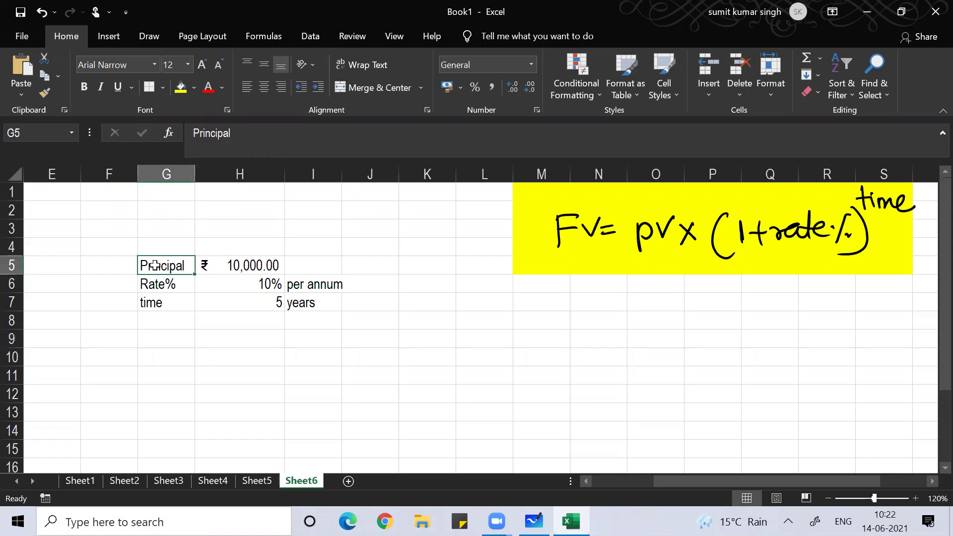
{"action": "left_click", "coordinate": [245, 144]}
{"action": "key", "text": "BackSpace"}
{"action": "key", "text": "BackSpace"}
{"action": "key", "text": "BackSpace"}
{"action": "key", "text": "BackSpace"}
{"action": "key", "text": "BackSpace"}
{"action": "key", "text": "BackSpace"}
{"action": "key", "text": "BackSpace"}
{"action": "key", "text": "BackSpace"}
{"action": "type", "text": "V"}
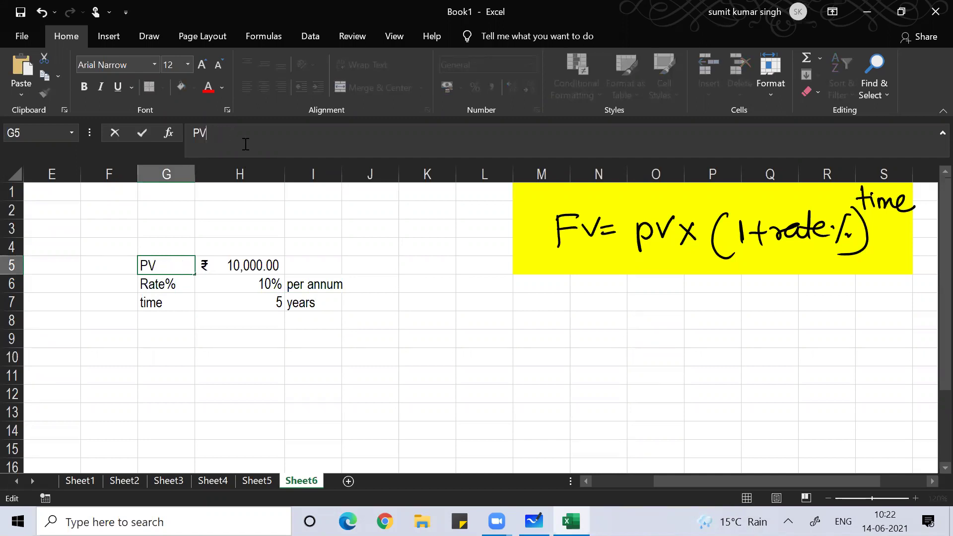
{"action": "key", "text": "Return"}
{"action": "key", "text": "Return"}
{"action": "key", "text": "Return"}
{"action": "key", "text": "Return"}
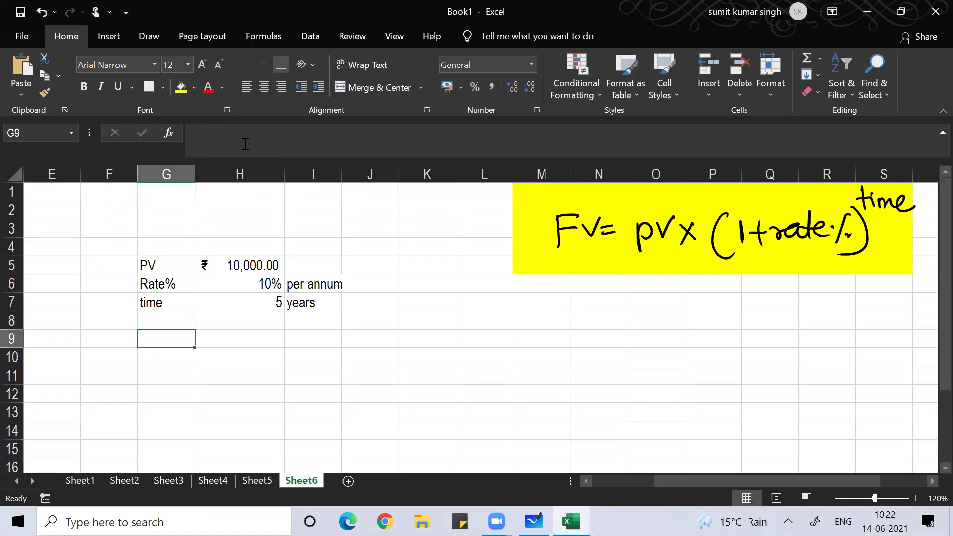
{"action": "type", "text": "FV"}
{"action": "key", "text": "Tab"}
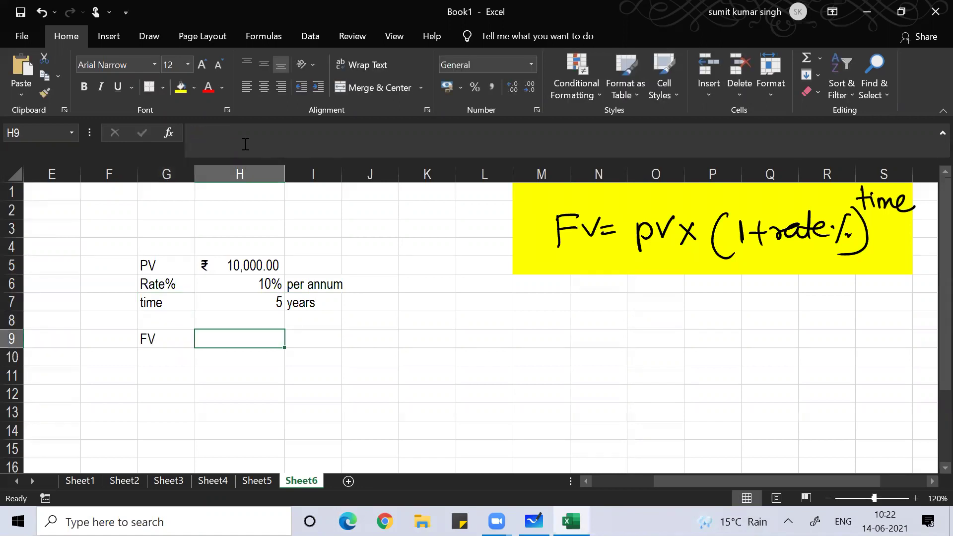
{"action": "type", "text": "="}
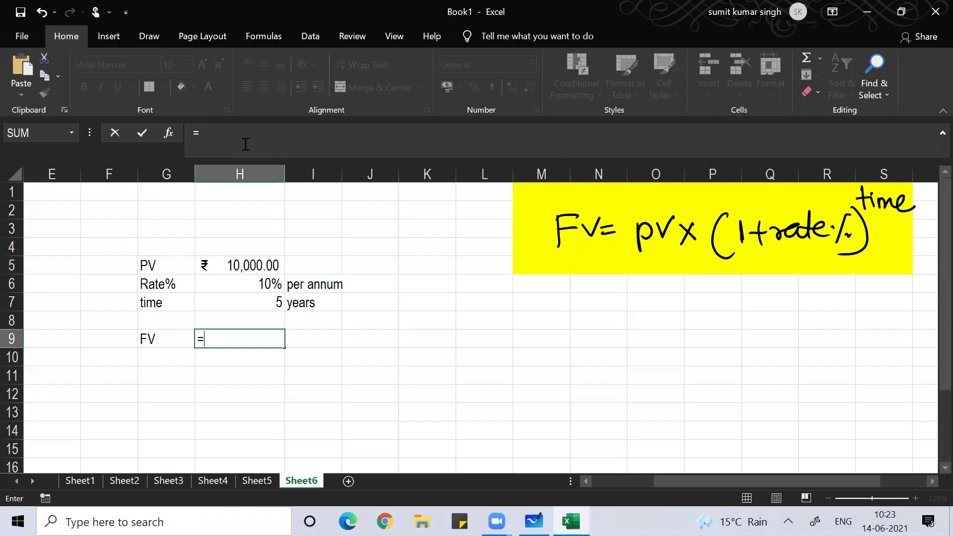
Step: Build =H5*(1+H6)^H7 in H9, giving an FV of ₹ 16,105.10
{"action": "key", "text": "Up"}
{"action": "key", "text": "Up"}
{"action": "key", "text": "Up"}
{"action": "key", "text": "Up"}
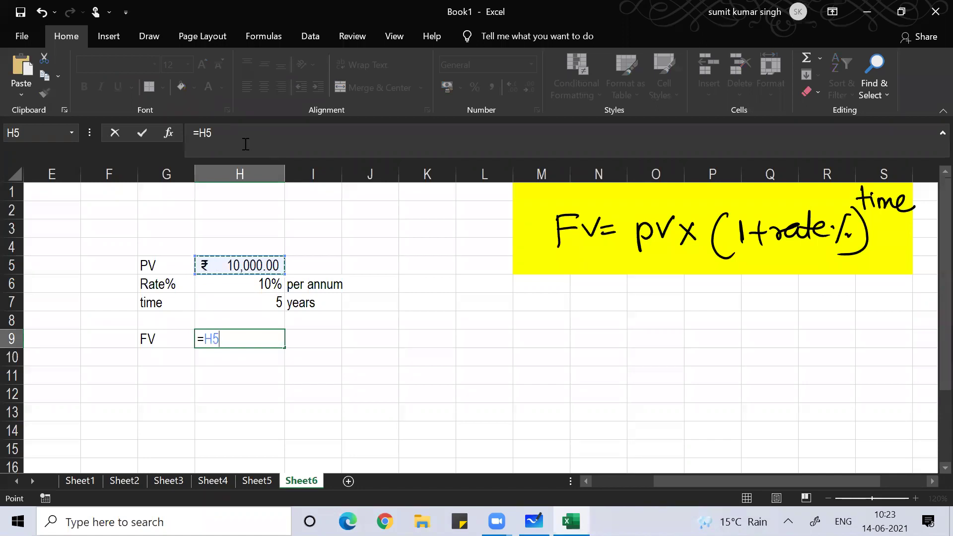
{"action": "type", "text": "*"}
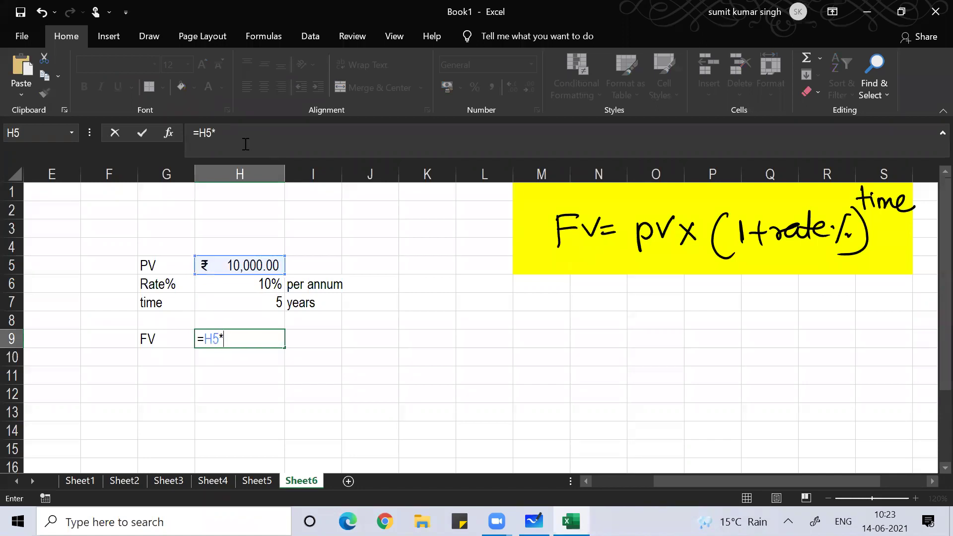
{"action": "type", "text": "(1+"}
{"action": "key", "text": "Up"}
{"action": "key", "text": "Up"}
{"action": "key", "text": "Up"}
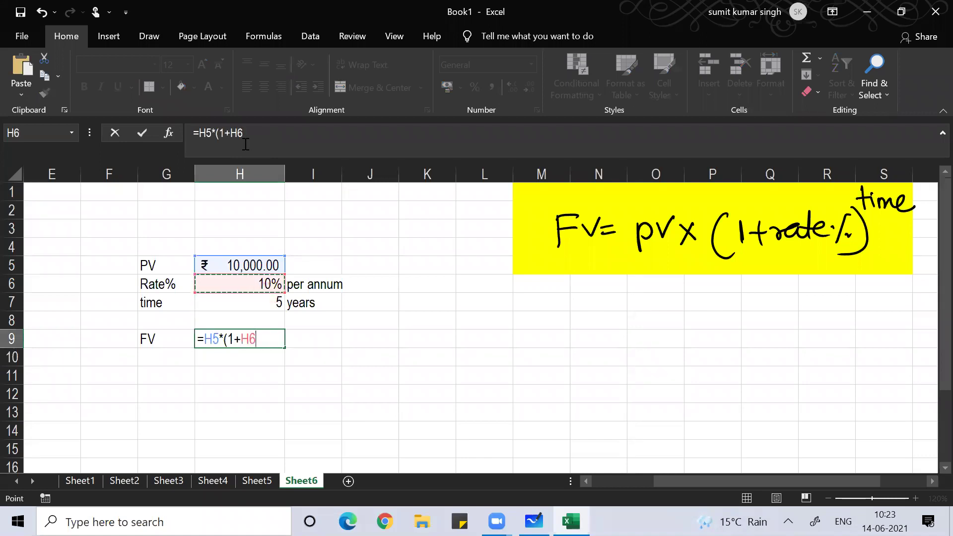
{"action": "type", "text": ")^"}
{"action": "key", "text": "Up"}
{"action": "key", "text": "Up"}
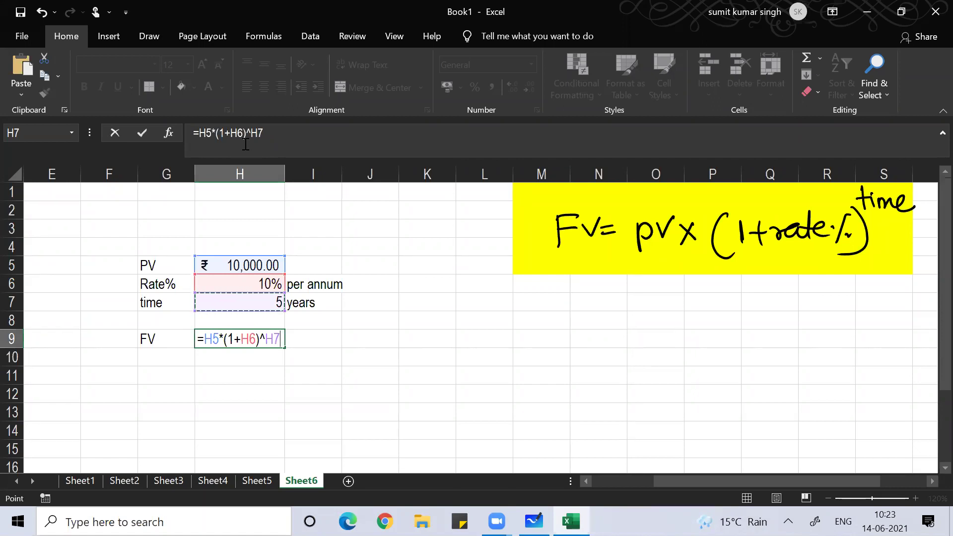
{"action": "left_click", "coordinate": [270, 93]}
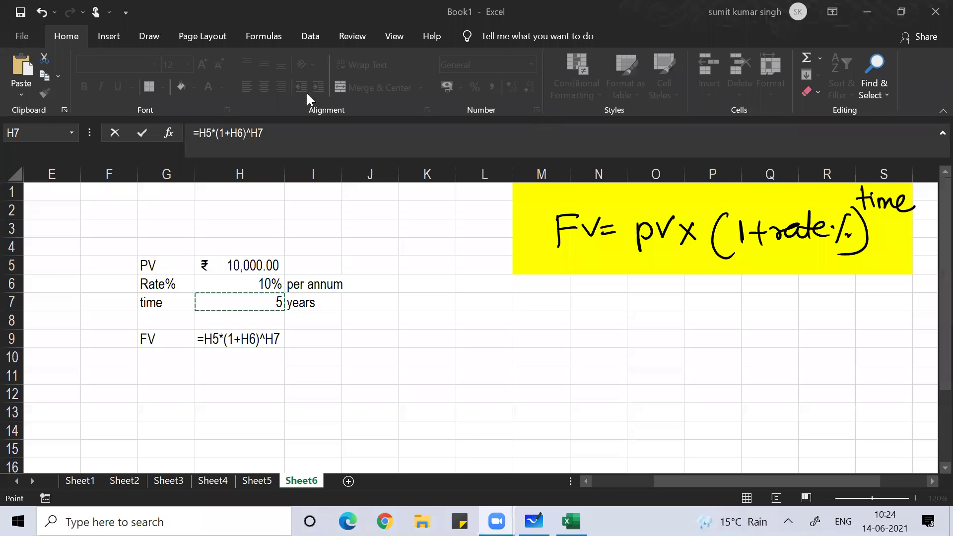
{"action": "left_click", "coordinate": [274, 134]}
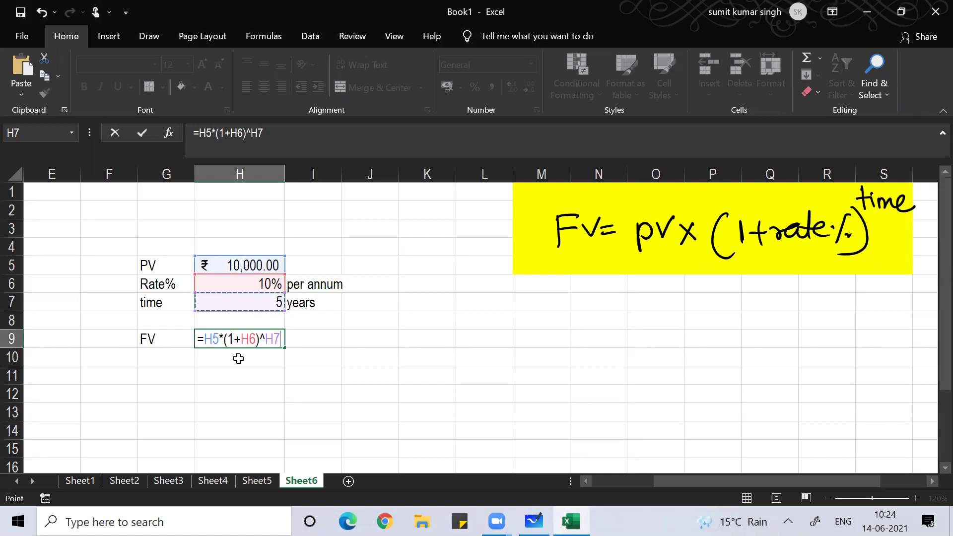
{"action": "key", "text": "Return"}
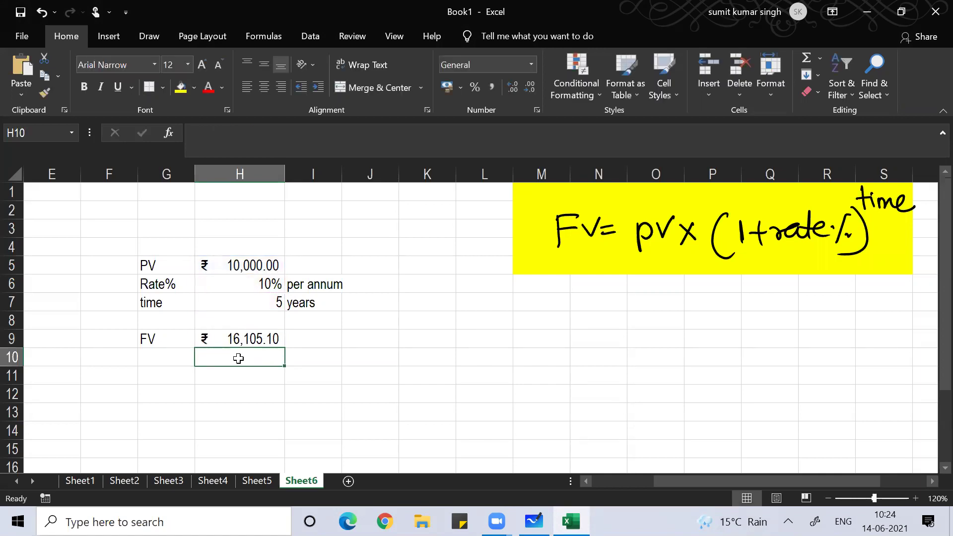
{"action": "key", "text": "Up"}
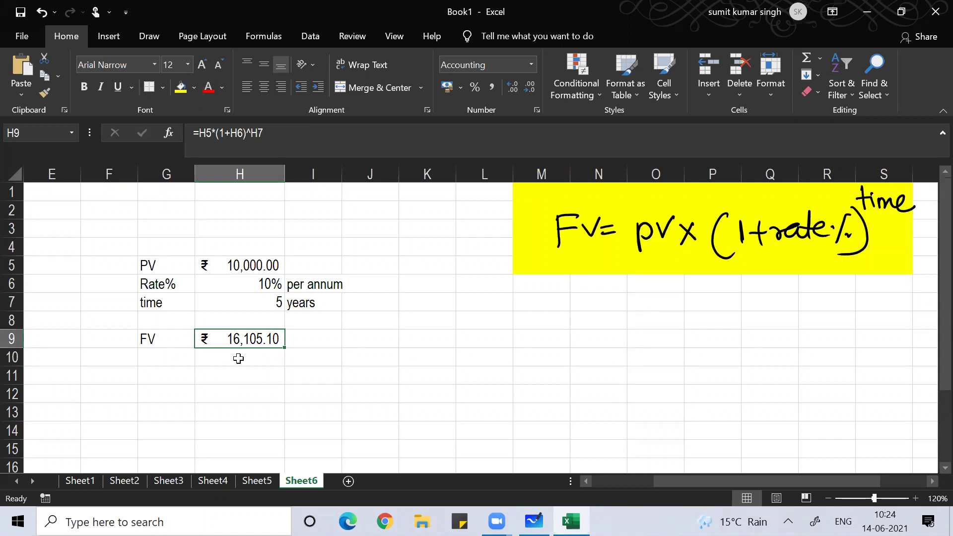
Step: Review the FV formula in H9 without changing it
{"action": "key", "text": "F2"}
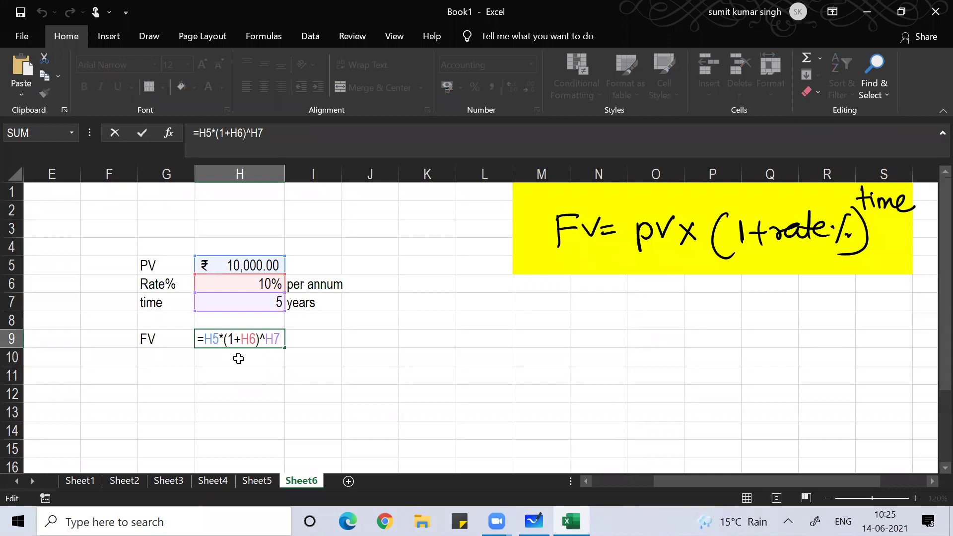
{"action": "key", "text": "Return"}
{"action": "key", "text": "Up"}
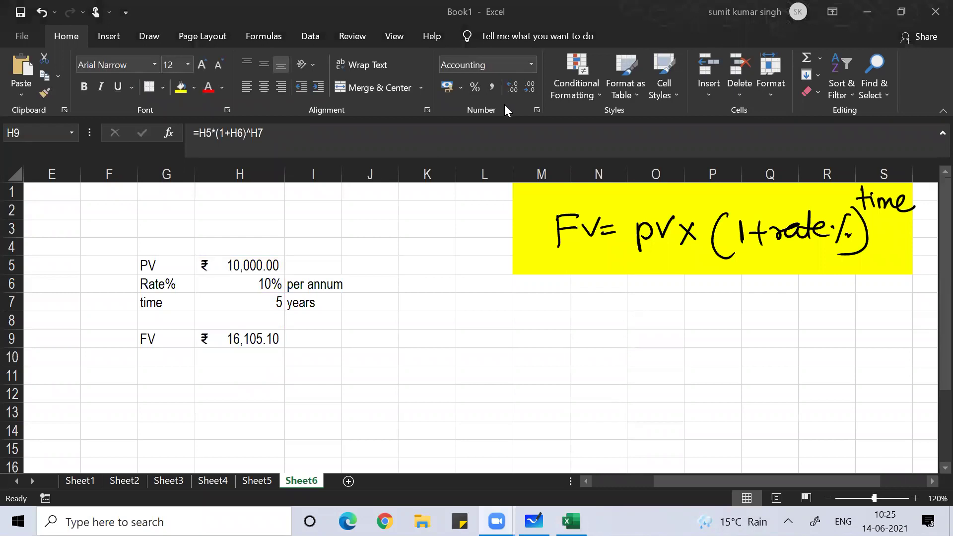
{"action": "double_click", "coordinate": [248, 339]}
{"action": "left_click", "coordinate": [360, 360]}
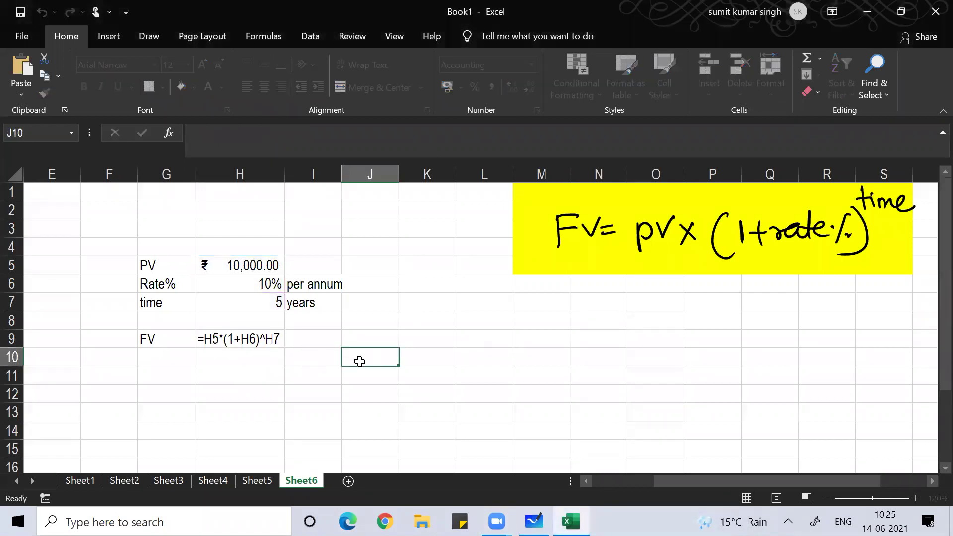
Step: Change PV to 6,000, rate to 7% and time to 67 years
{"action": "left_click", "coordinate": [224, 263]}
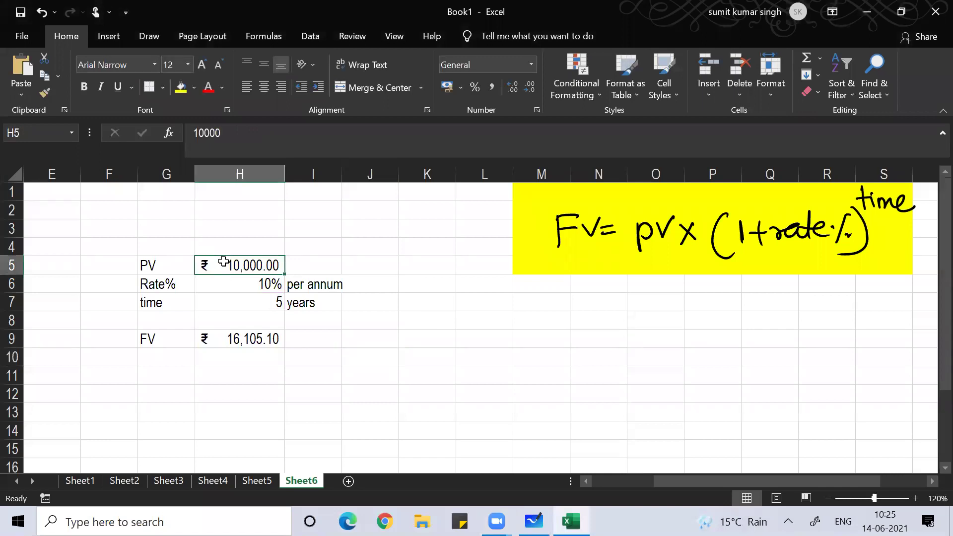
{"action": "type", "text": "6"}
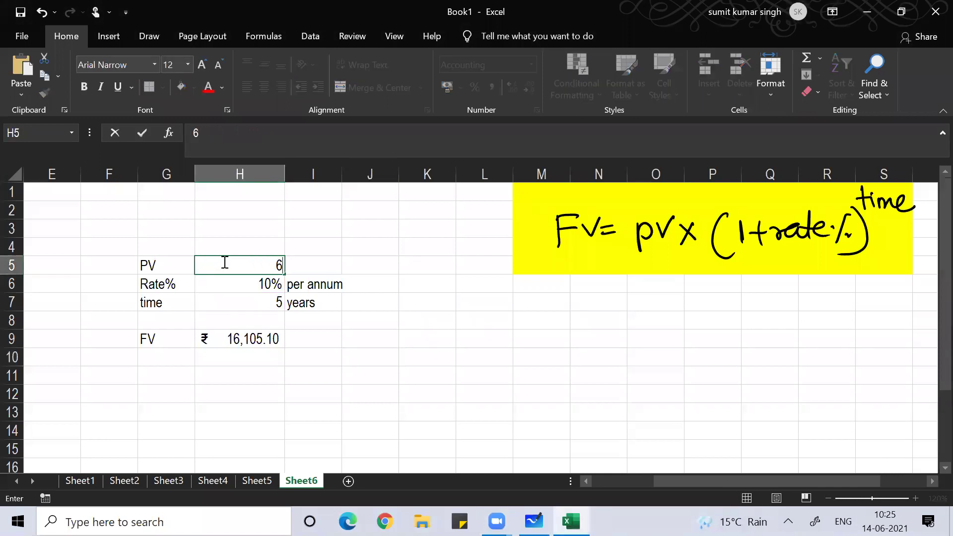
{"action": "type", "text": ",000"}
{"action": "key", "text": "Return"}
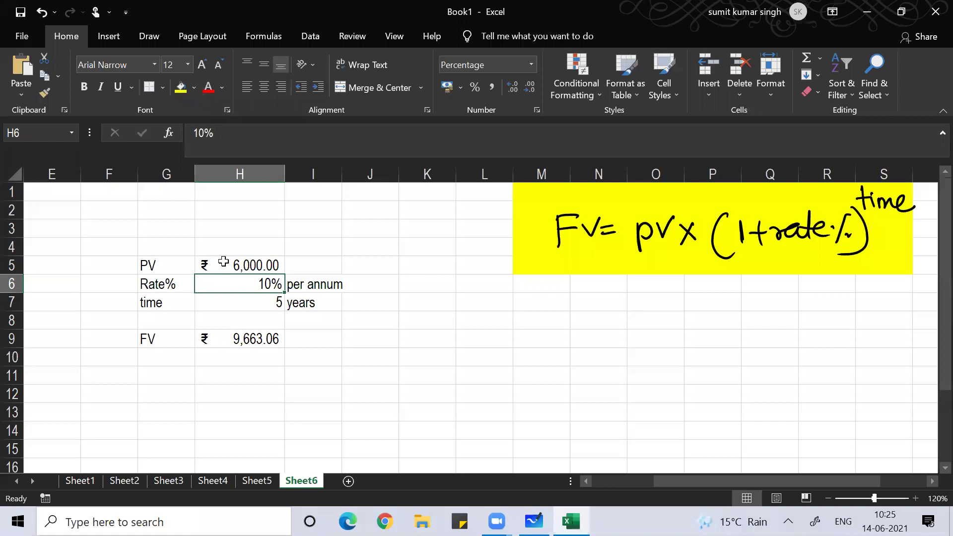
{"action": "type", "text": "7"}
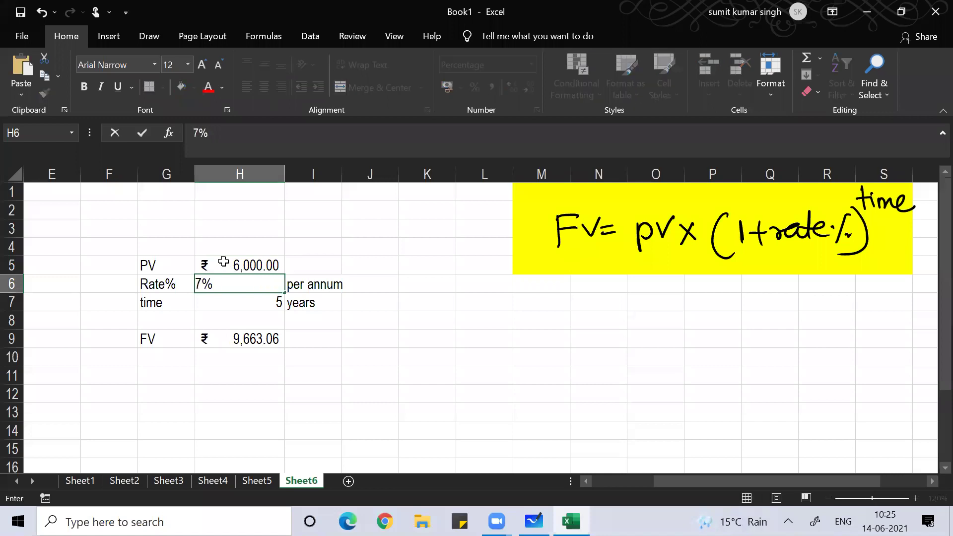
{"action": "key", "text": "Return"}
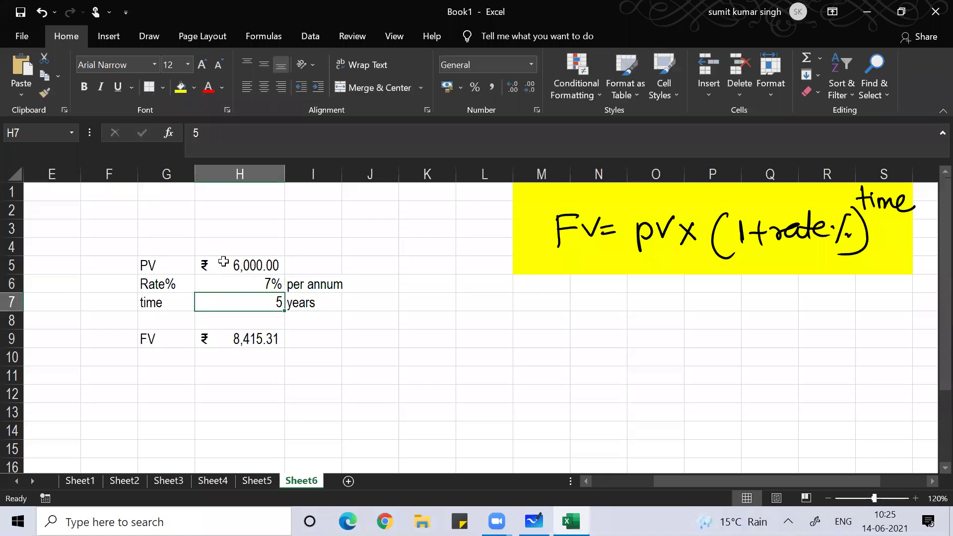
{"action": "type", "text": "67"}
{"action": "key", "text": "Return"}
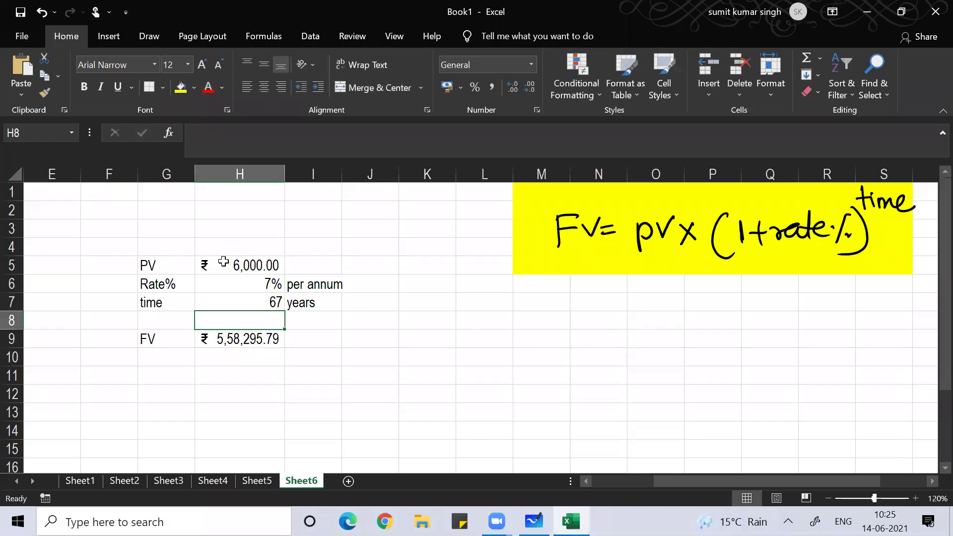
Step: Check H9's formula references and its recalculated FV of ₹5,58,295.79
{"action": "key", "text": "Up"}
{"action": "key", "text": "Up"}
{"action": "key", "text": "Up"}
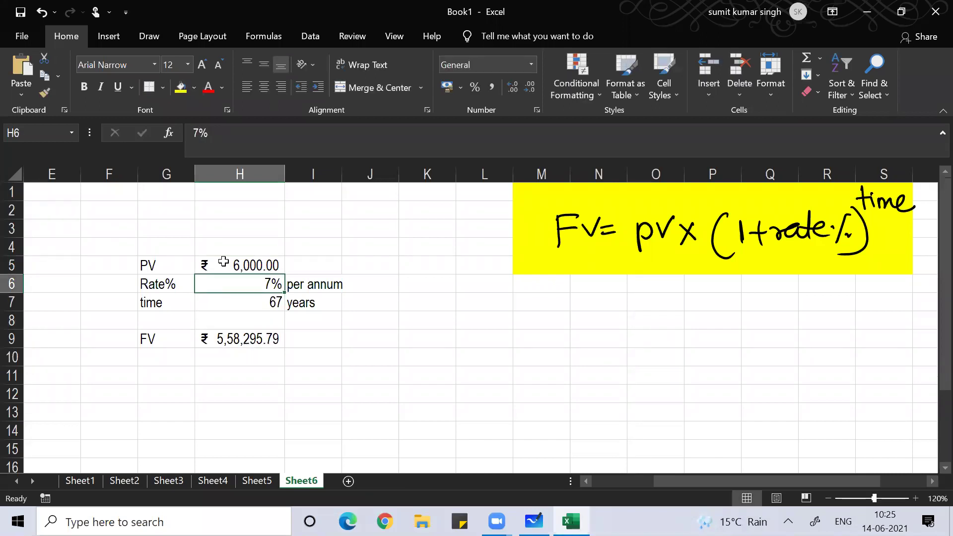
{"action": "key", "text": "Down"}
{"action": "key", "text": "Down"}
{"action": "key", "text": "Down"}
{"action": "key", "text": "Down"}
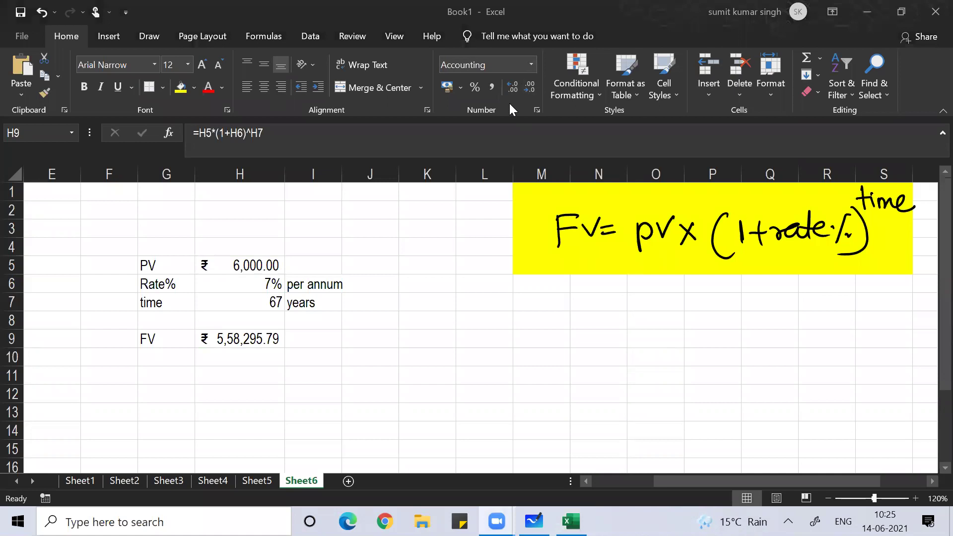
{"action": "left_click", "coordinate": [242, 335]}
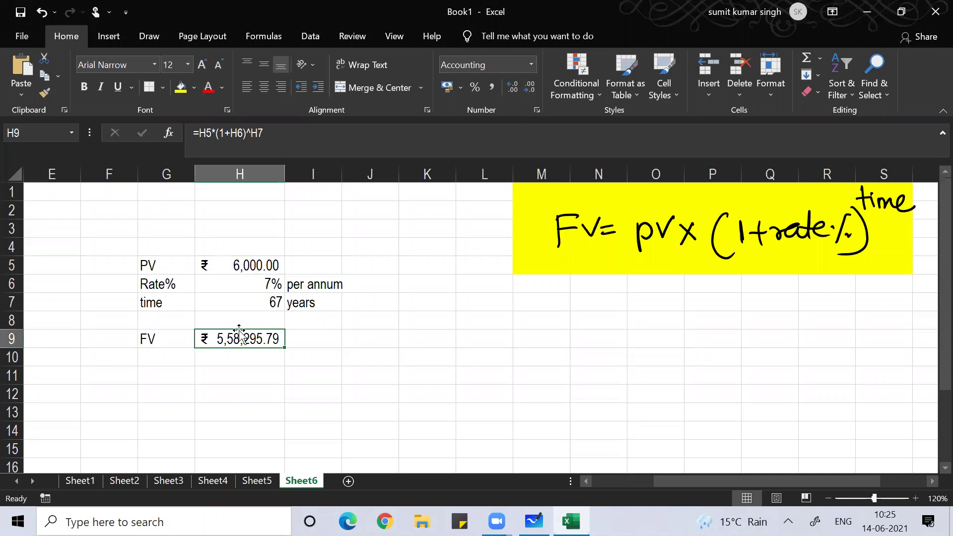
{"action": "double_click", "coordinate": [239, 332]}
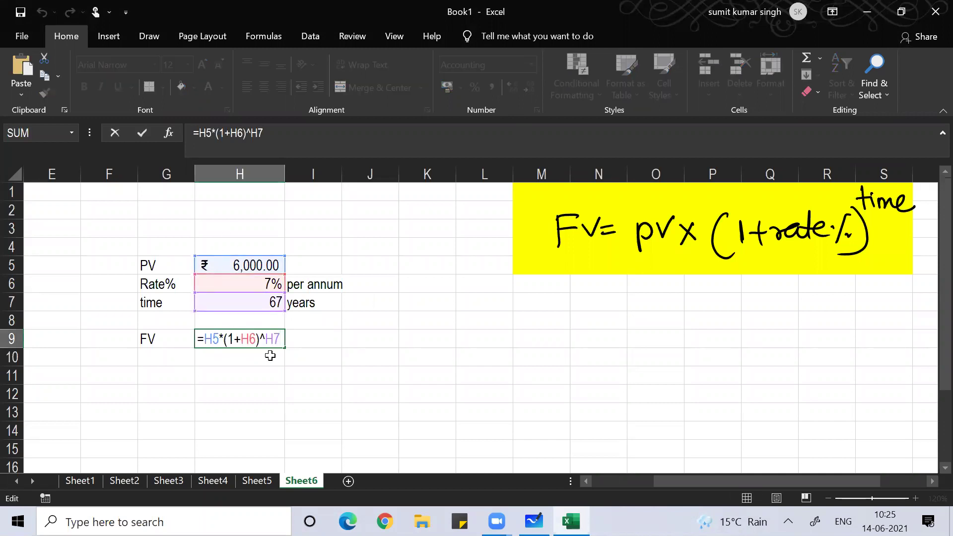
{"action": "key", "text": "Return"}
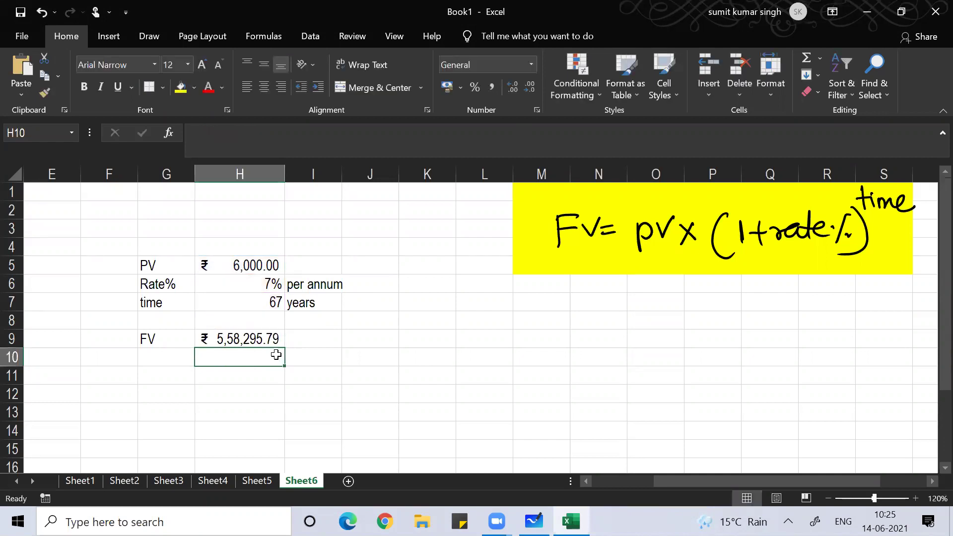
{"action": "key", "text": "Up"}
{"action": "key", "text": "Up"}
{"action": "key", "text": "Up"}
{"action": "key", "text": "Up"}
{"action": "key", "text": "Up"}
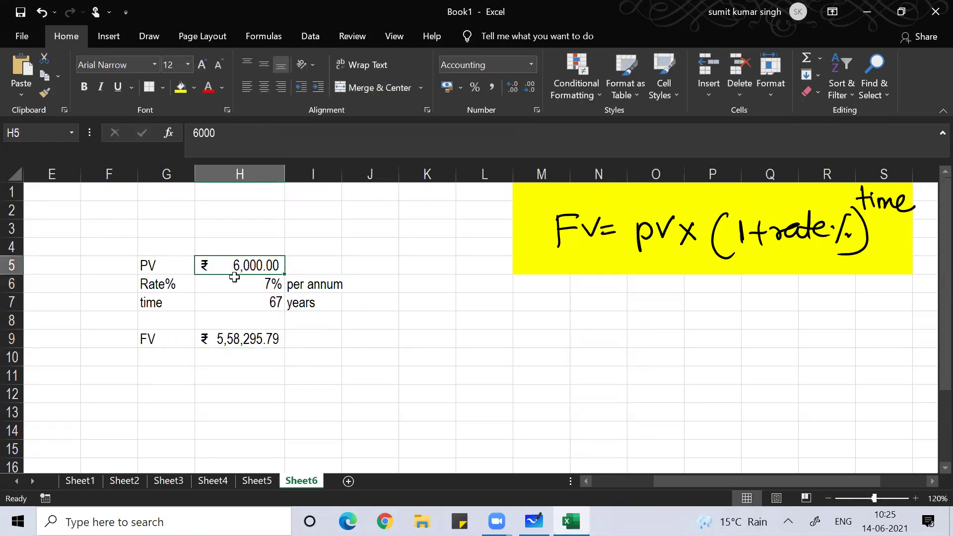
Step: Name cell H5 Principal using the Name Box
{"action": "left_click", "coordinate": [31, 134]}
{"action": "type", "text": "Principal"}
{"action": "key", "text": "Return"}
{"action": "key", "text": "Return"}
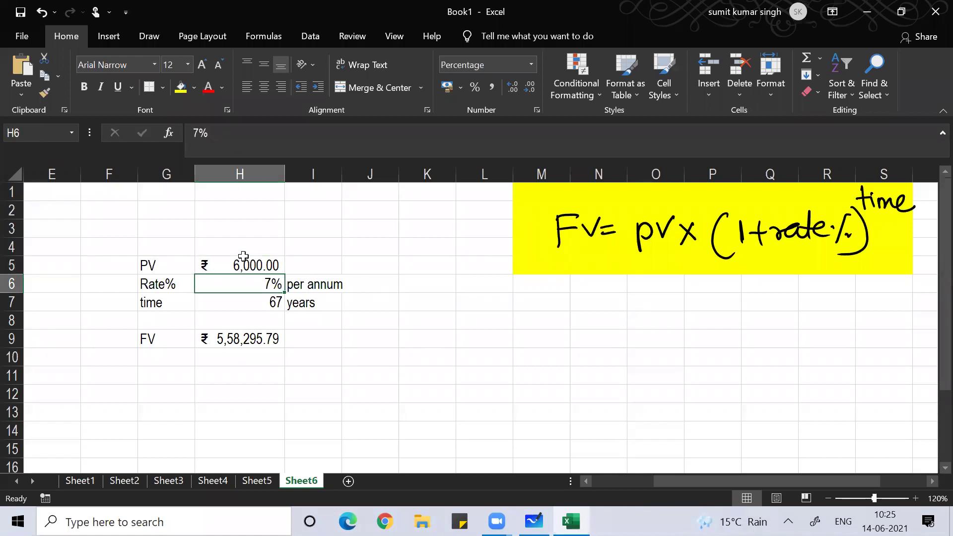
{"action": "left_click", "coordinate": [222, 259]}
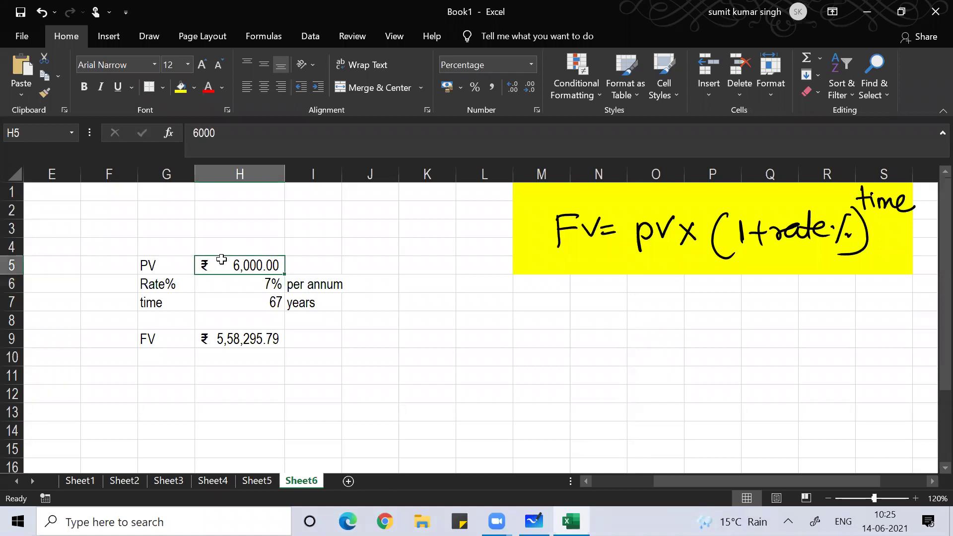
Step: Name cell H6 rate after the name rate% is rejected as invalid
{"action": "left_click", "coordinate": [227, 285]}
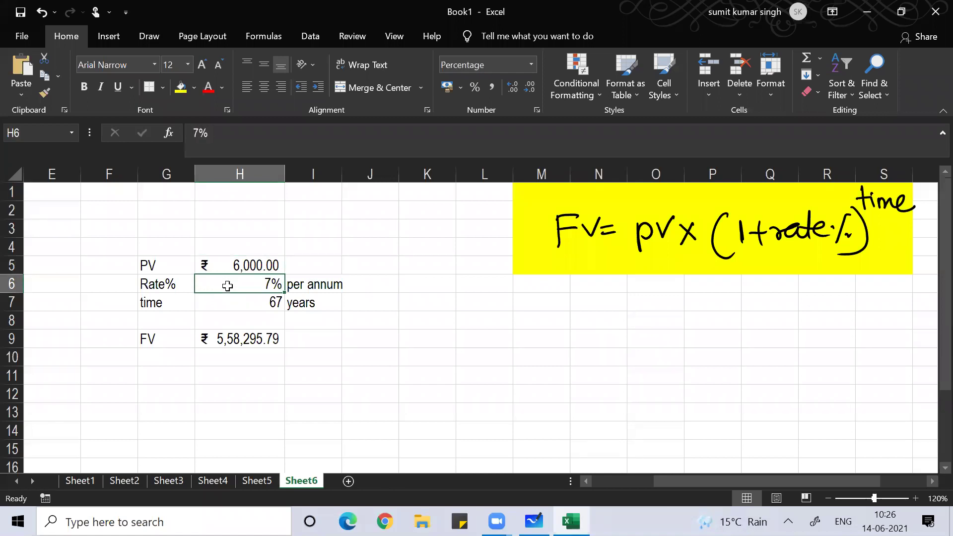
{"action": "left_click", "coordinate": [38, 134]}
{"action": "type", "text": "rate%"}
{"action": "key", "text": "Escape"}
{"action": "left_click", "coordinate": [33, 132]}
{"action": "type", "text": "rate"}
{"action": "type", "text": " p"}
{"action": "type", "text": "%"}
{"action": "key", "text": "Return"}
{"action": "key", "text": "Return"}
{"action": "left_click", "coordinate": [32, 128]}
{"action": "type", "text": "rate"}
Step: Name cell H7 time, then return to the FV cell H9
{"action": "key", "text": "Return"}
{"action": "key", "text": "Down"}
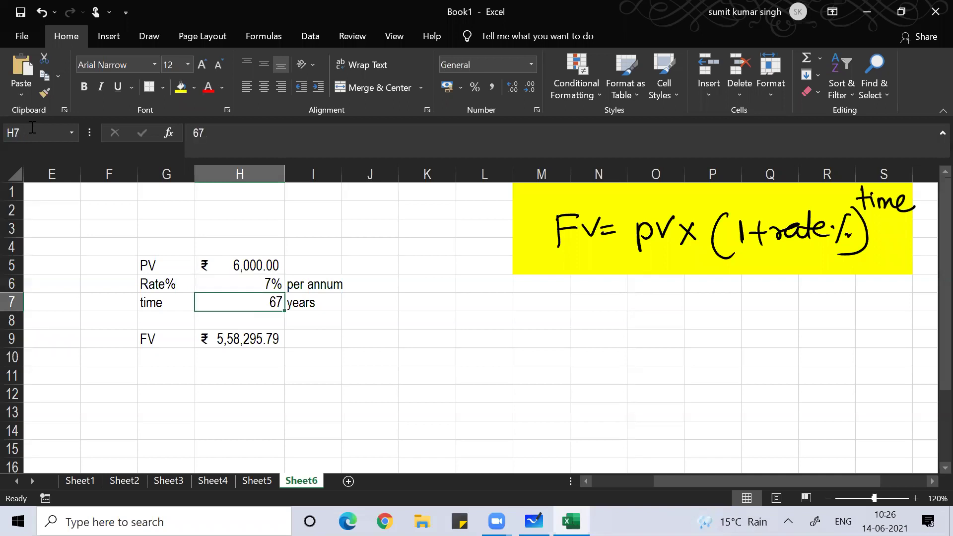
{"action": "left_click", "coordinate": [31, 129]}
{"action": "type", "text": "time"}
{"action": "key", "text": "Return"}
{"action": "key", "text": "Down"}
{"action": "key", "text": "Down"}
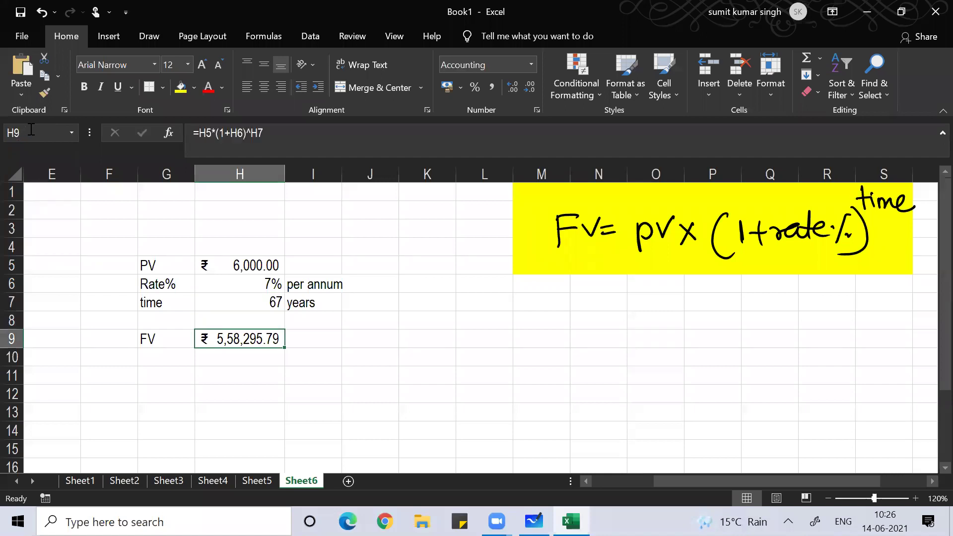
{"action": "key", "text": "F2"}
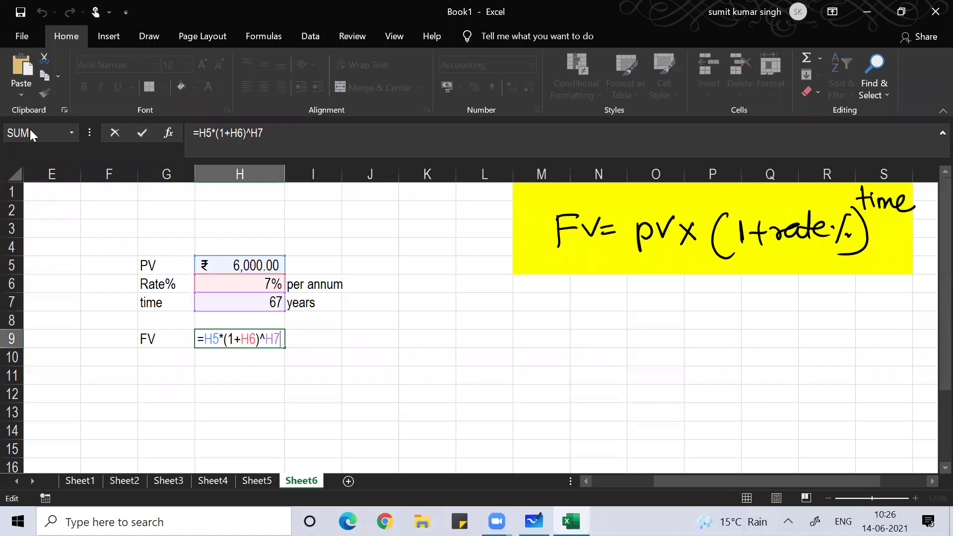
{"action": "key", "text": "Return"}
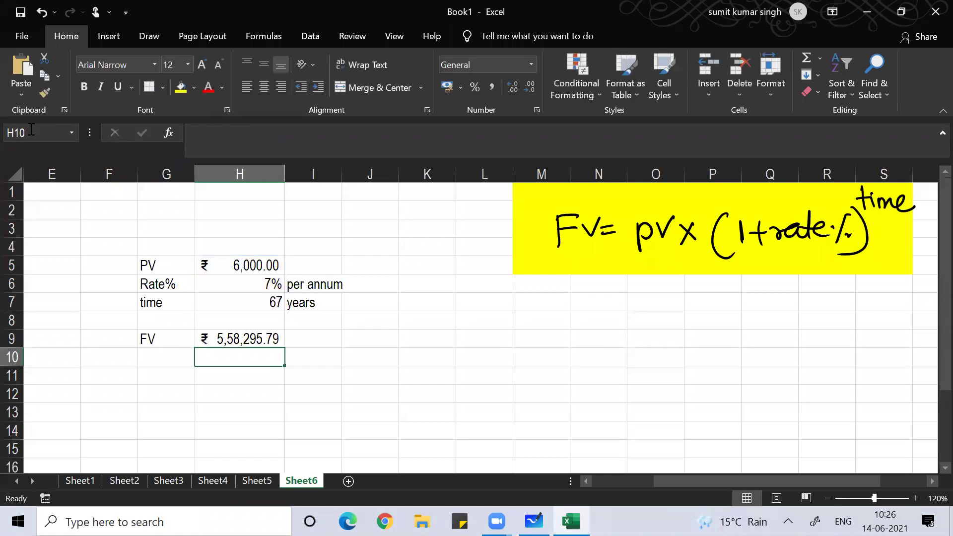
{"action": "key", "text": "Down"}
{"action": "key", "text": "Up"}
{"action": "key", "text": "Up"}
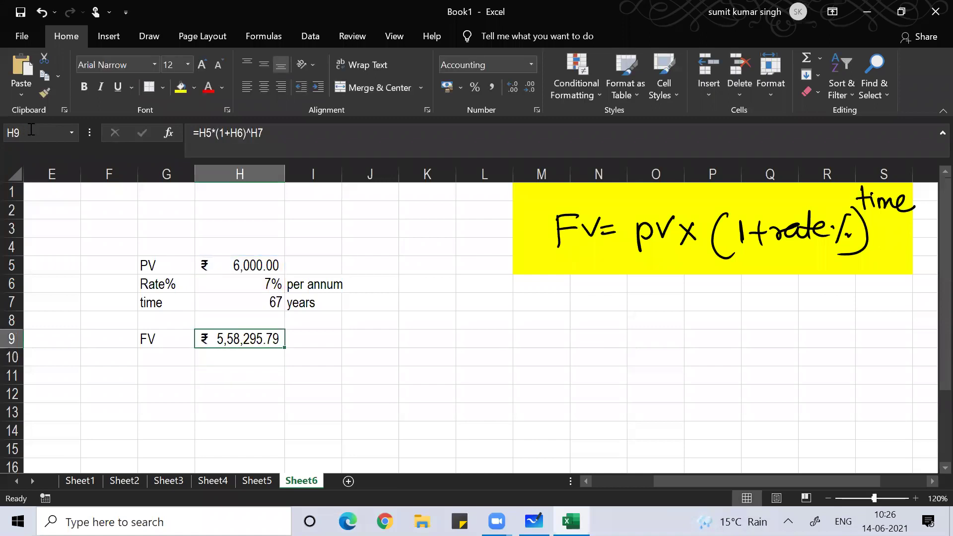
Step: Retype H9 as =Principal*(1+rate)^time with the named cells, still giving ₹5,58,295.79
{"action": "type", "text": "="}
{"action": "key", "text": "Up"}
{"action": "key", "text": "Up"}
{"action": "key", "text": "Up"}
{"action": "key", "text": "Up"}
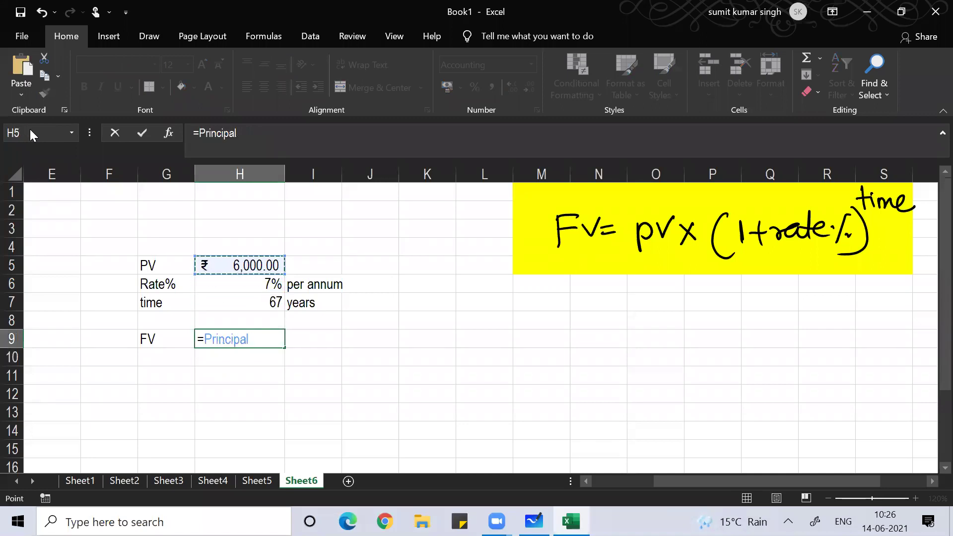
{"action": "type", "text": "*"}
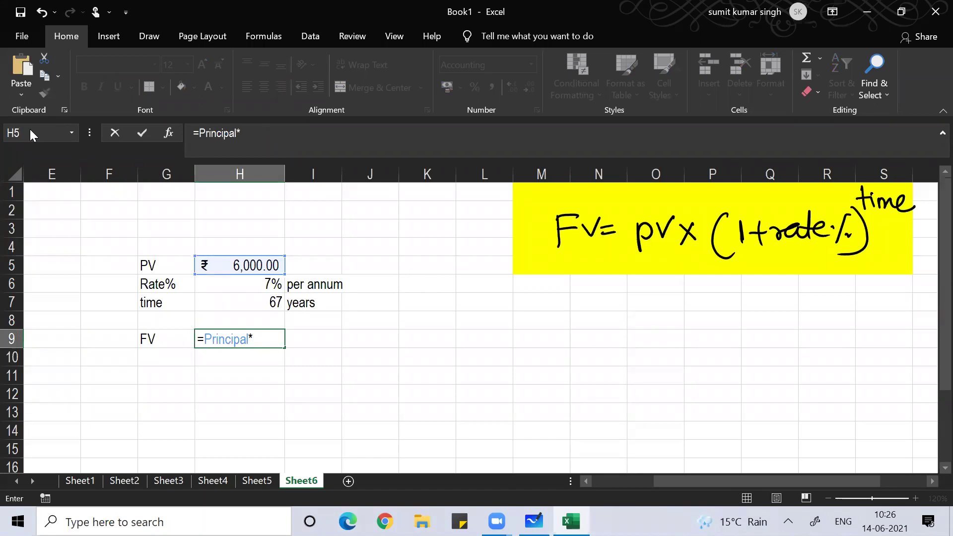
{"action": "type", "text": "(1+"}
{"action": "key", "text": "Up"}
{"action": "key", "text": "Up"}
{"action": "key", "text": "Up"}
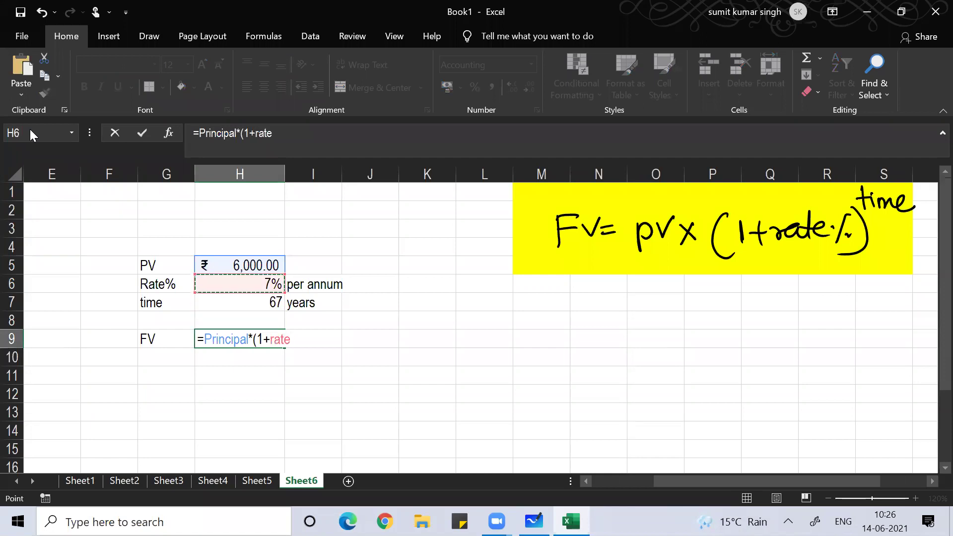
{"action": "type", "text": ")^"}
{"action": "key", "text": "Up"}
{"action": "key", "text": "Up"}
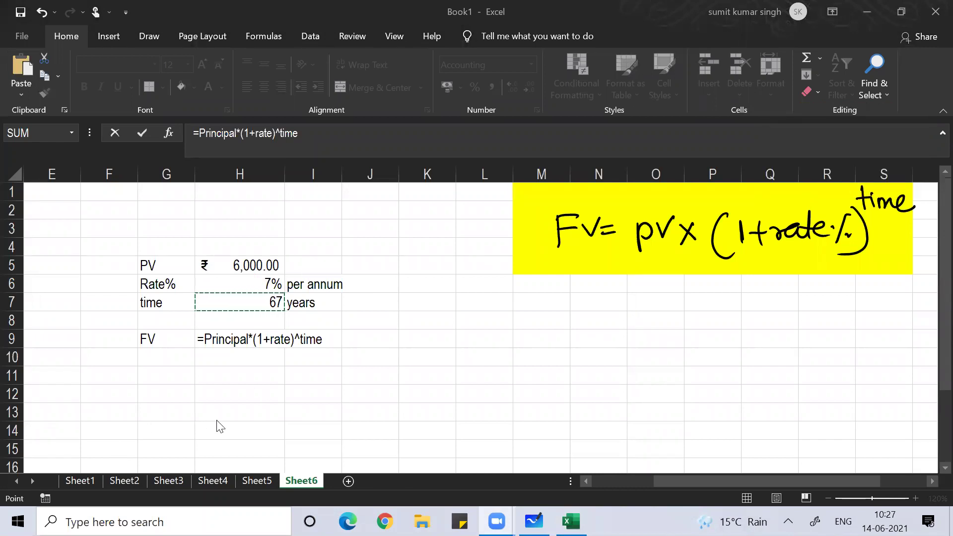
{"action": "left_click", "coordinate": [459, 423]}
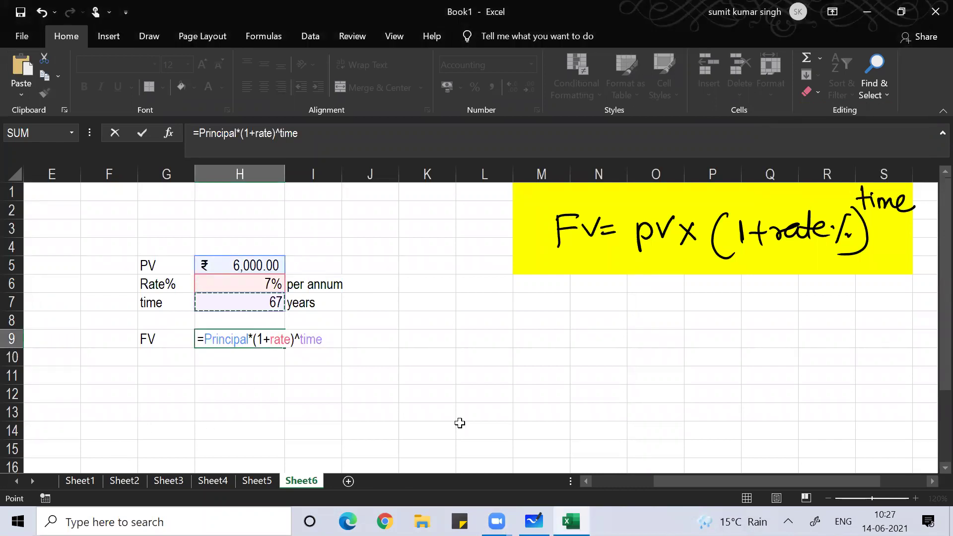
{"action": "key", "text": "ctrl+Return"}
{"action": "left_click", "coordinate": [325, 399]}
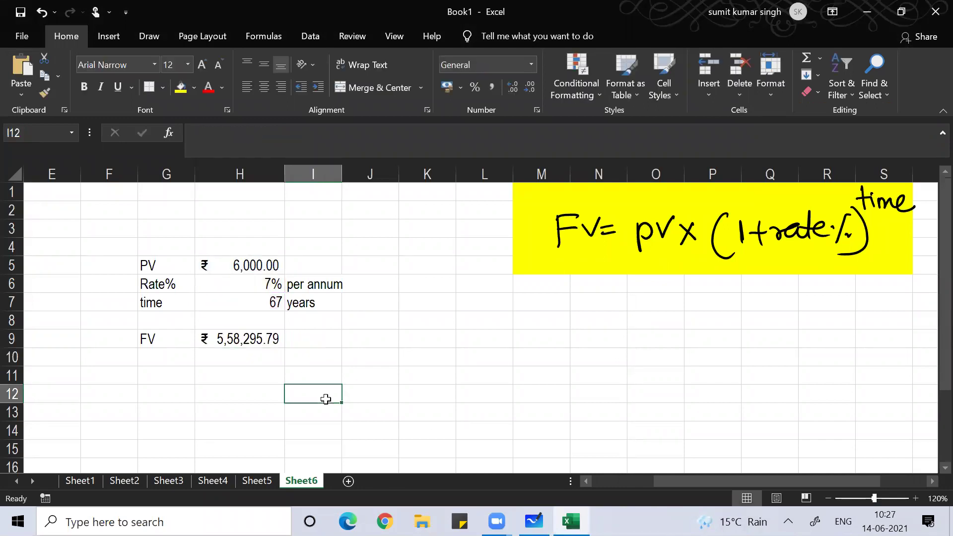
{"action": "left_click", "coordinate": [424, 340]}
Step: Enter headings year, Present Value, rate% and Future Value in G20:J20 and autofit column J
{"action": "key", "text": "Down"}
{"action": "key", "text": "Down"}
{"action": "key", "text": "Down"}
{"action": "key", "text": "Down"}
{"action": "key", "text": "Down"}
{"action": "key", "text": "Down"}
{"action": "key", "text": "Down"}
{"action": "key", "text": "Down"}
{"action": "key", "text": "Down"}
{"action": "key", "text": "Down"}
{"action": "key", "text": "Down"}
{"action": "key", "text": "Down"}
{"action": "key", "text": "Down"}
{"action": "key", "text": "Down"}
{"action": "key", "text": "Down"}
{"action": "key", "text": "Down"}
{"action": "key", "text": "Down"}
{"action": "key", "text": "Down"}
{"action": "key", "text": "Down"}
{"action": "key", "text": "Down"}
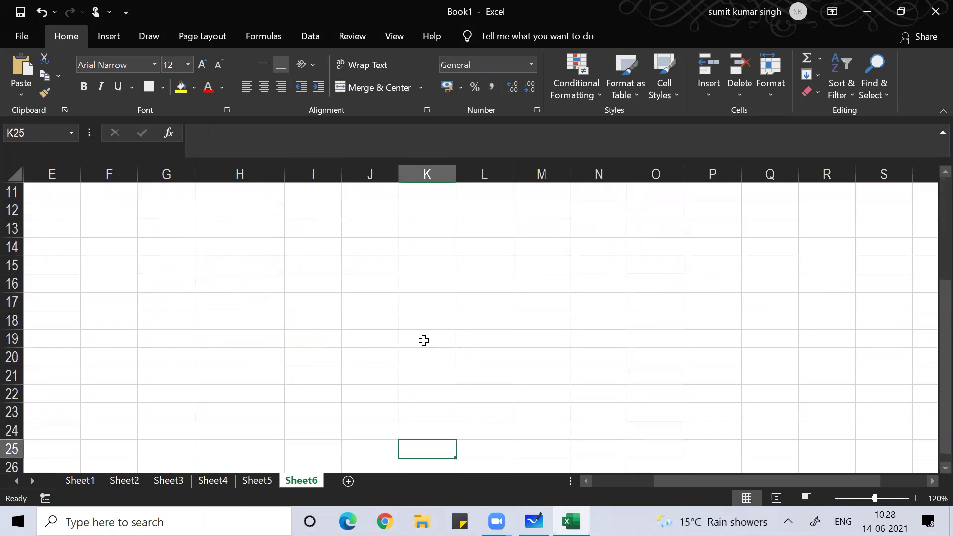
{"action": "left_click", "coordinate": [163, 210]}
{"action": "type", "text": "year"}
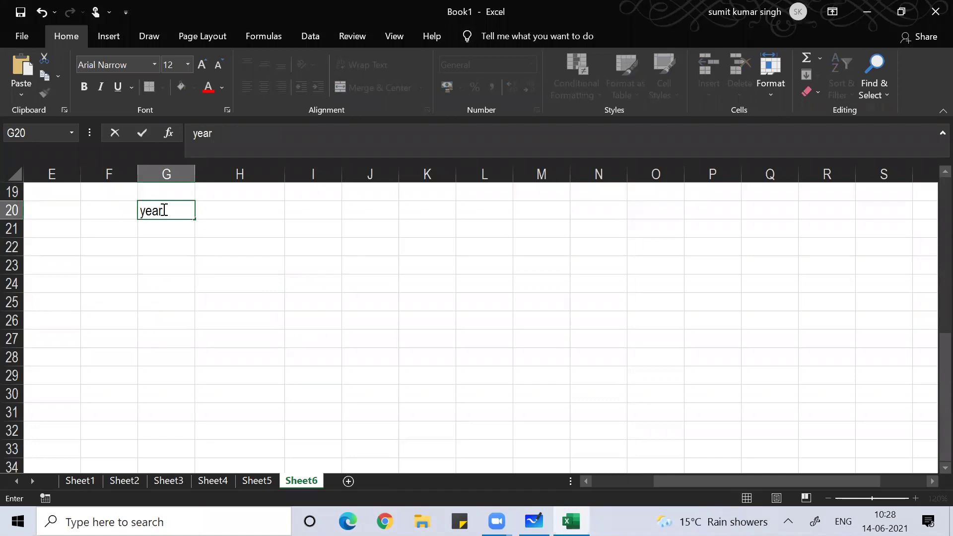
{"action": "key", "text": "Tab"}
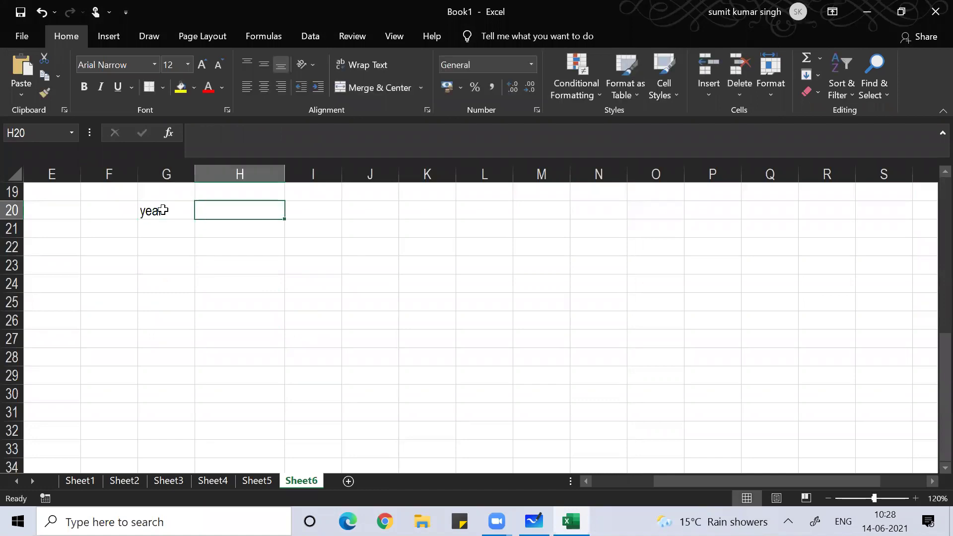
{"action": "type", "text": "Pre"}
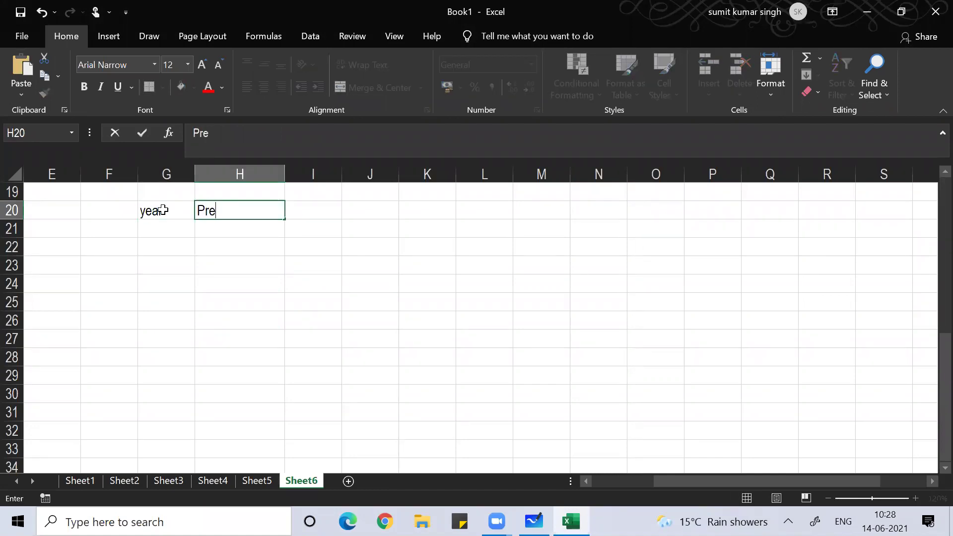
{"action": "type", "text": "sent Va"}
{"action": "key", "text": "BackSpace"}
{"action": "key", "text": "BackSpace"}
{"action": "key", "text": "BackSpace"}
{"action": "key", "text": "BackSpace"}
{"action": "key", "text": "BackSpace"}
{"action": "key", "text": "BackSpace"}
{"action": "key", "text": "BackSpace"}
{"action": "key", "text": "BackSpace"}
{"action": "key", "text": "BackSpace"}
{"action": "key", "text": "BackSpace"}
{"action": "type", "text": "Present Value"}
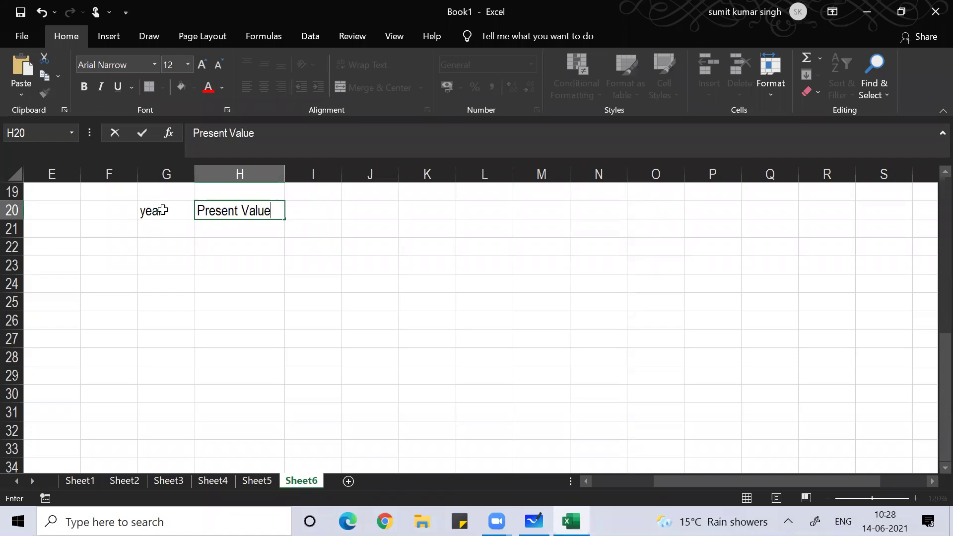
{"action": "key", "text": "Tab"}
{"action": "type", "text": "rat"}
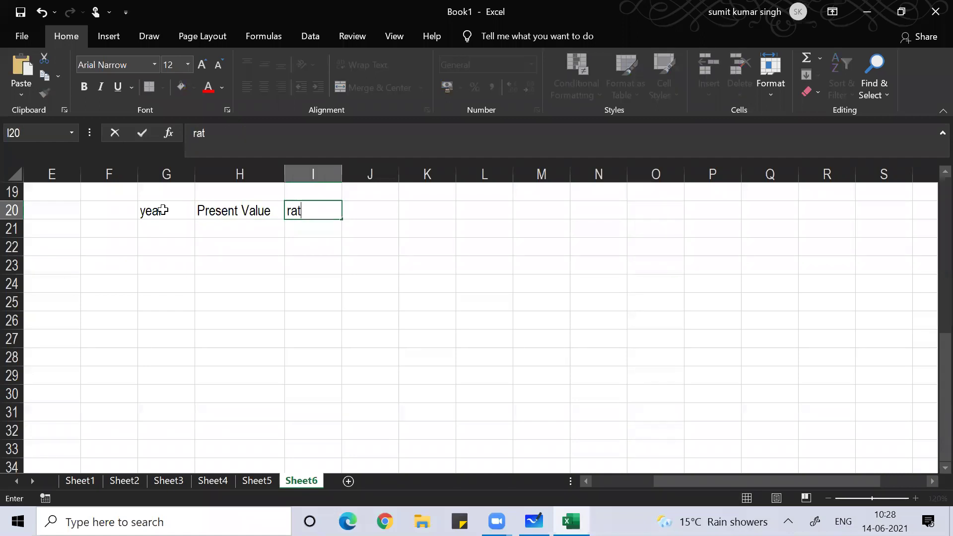
{"action": "type", "text": "e%"}
{"action": "key", "text": "Tab"}
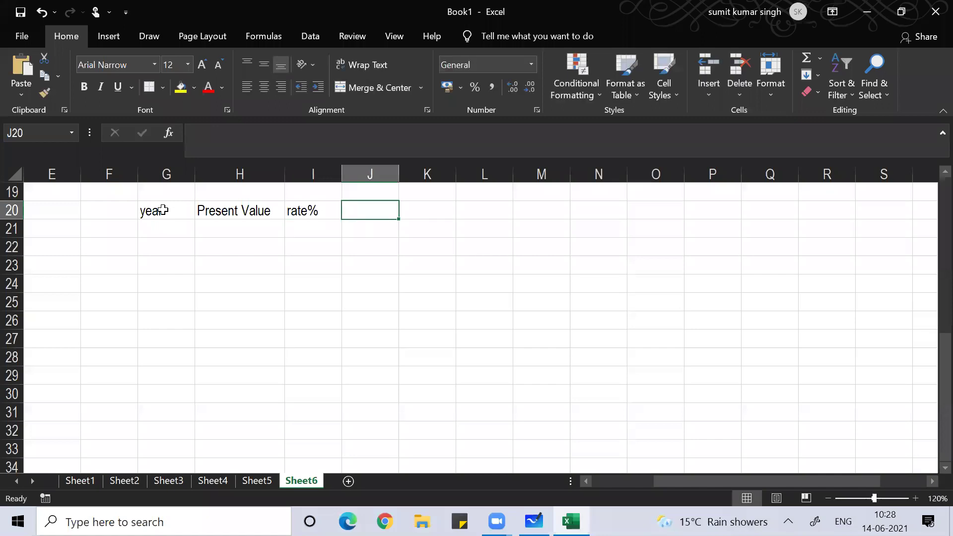
{"action": "type", "text": "Fut"}
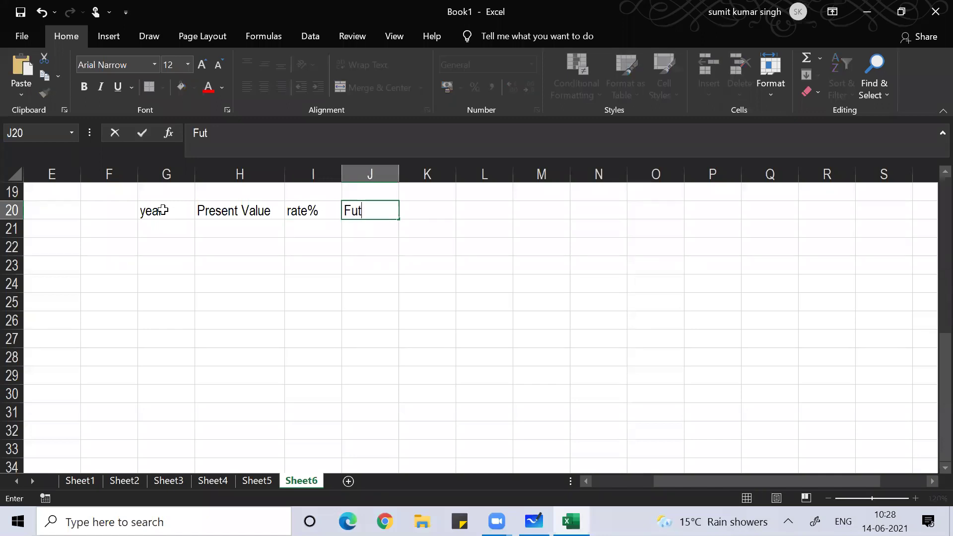
{"action": "type", "text": "ure Value"}
{"action": "key", "text": "Return"}
{"action": "key", "text": "Up"}
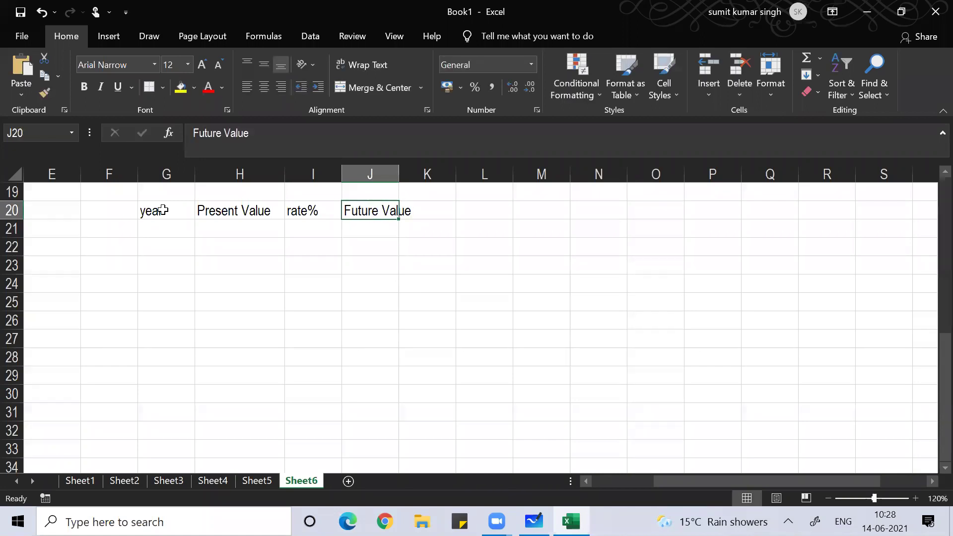
{"action": "double_click", "coordinate": [397, 176]}
Step: Enter years 1 to 7 in G21:G27, then begin a =rand formula in H21
{"action": "key", "text": "Down"}
{"action": "key", "text": "Left"}
{"action": "key", "text": "Left"}
{"action": "key", "text": "Left"}
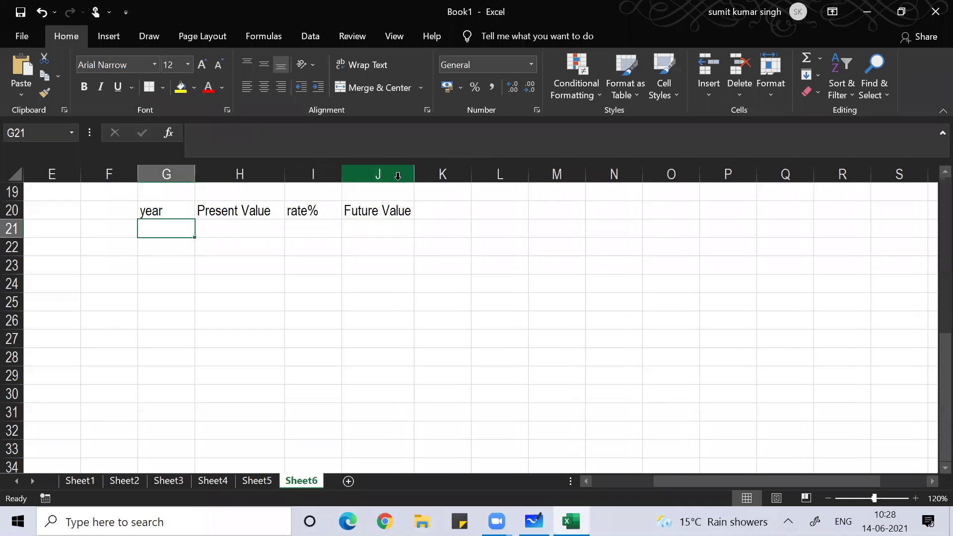
{"action": "type", "text": "1"}
{"action": "key", "text": "Return"}
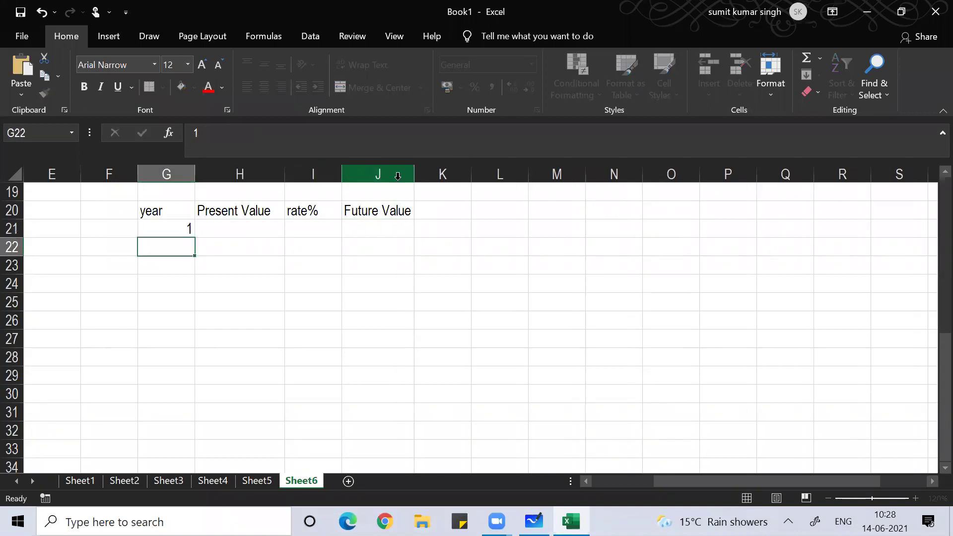
{"action": "type", "text": "2"}
{"action": "key", "text": "Return"}
{"action": "type", "text": "3"}
{"action": "key", "text": "Return"}
{"action": "type", "text": "4"}
{"action": "key", "text": "Return"}
{"action": "type", "text": "5"}
{"action": "key", "text": "Return"}
{"action": "type", "text": "6"}
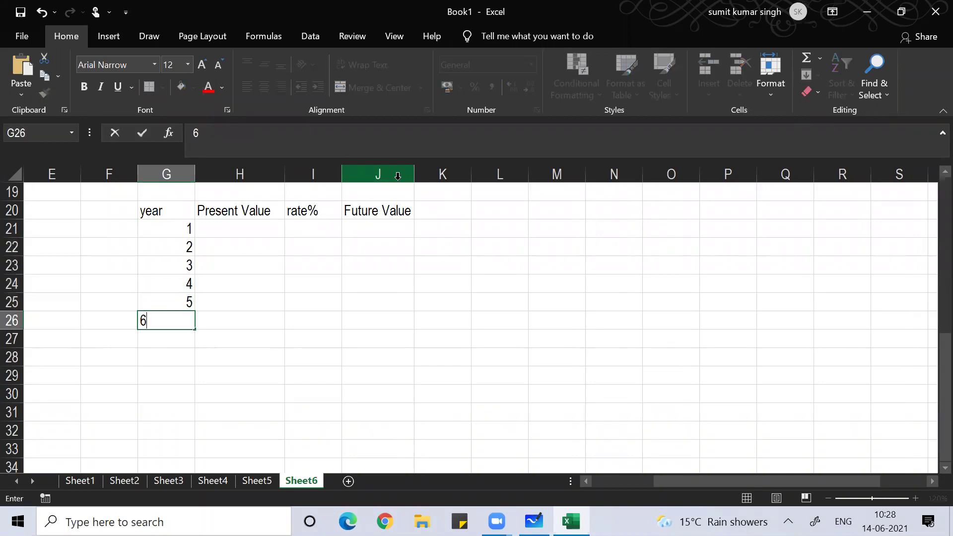
{"action": "key", "text": "Return"}
{"action": "type", "text": "7"}
{"action": "key", "text": "Return"}
{"action": "key", "text": "Right"}
{"action": "key", "text": "Up"}
{"action": "key", "text": "Up"}
{"action": "key", "text": "Up"}
{"action": "key", "text": "Up"}
{"action": "key", "text": "Up"}
{"action": "key", "text": "Up"}
{"action": "key", "text": "Up"}
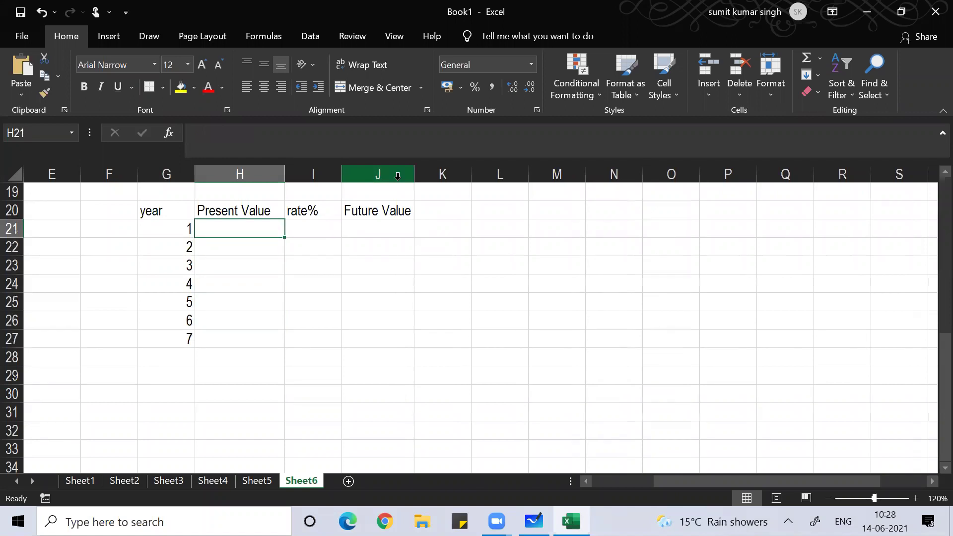
{"action": "type", "text": "=ra"}
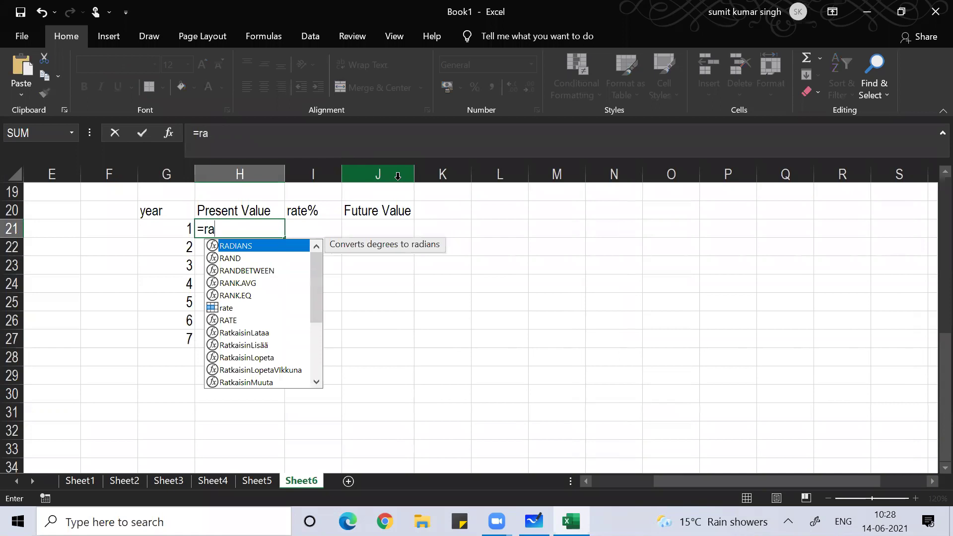
{"action": "type", "text": "nd"}
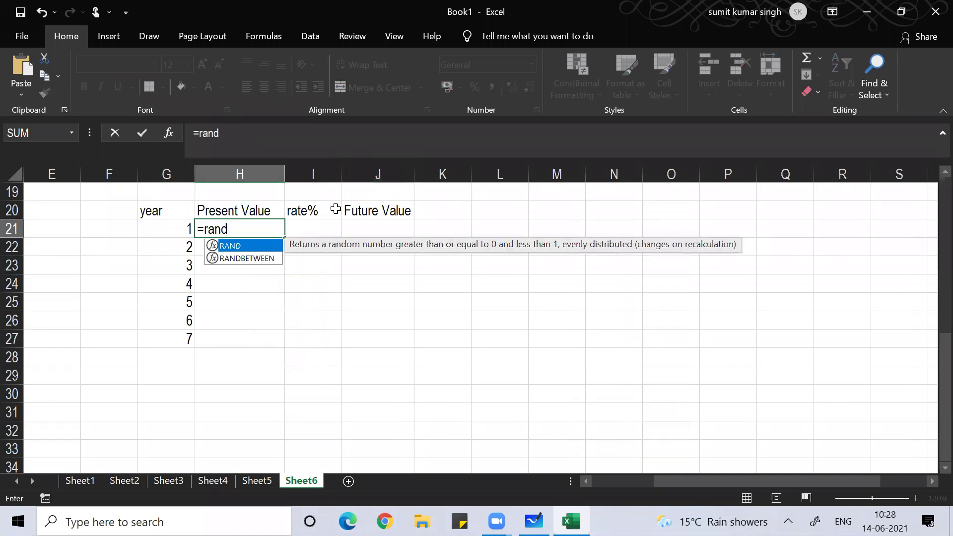
Step: Enter =RANDBETWEEN(567,8945) in H21 and copy it down through H27
{"action": "double_click", "coordinate": [250, 258]}
{"action": "type", "text": "567,"}
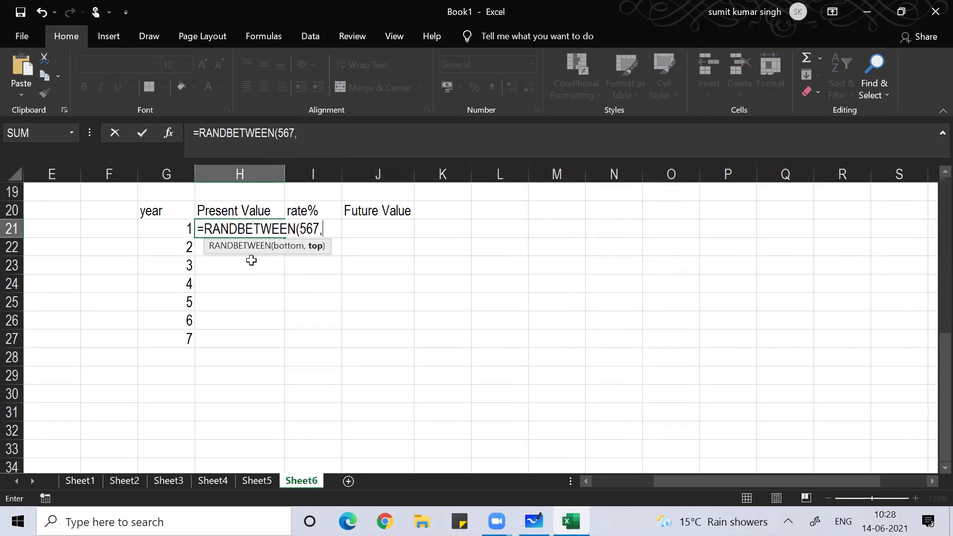
{"action": "type", "text": "8945)"}
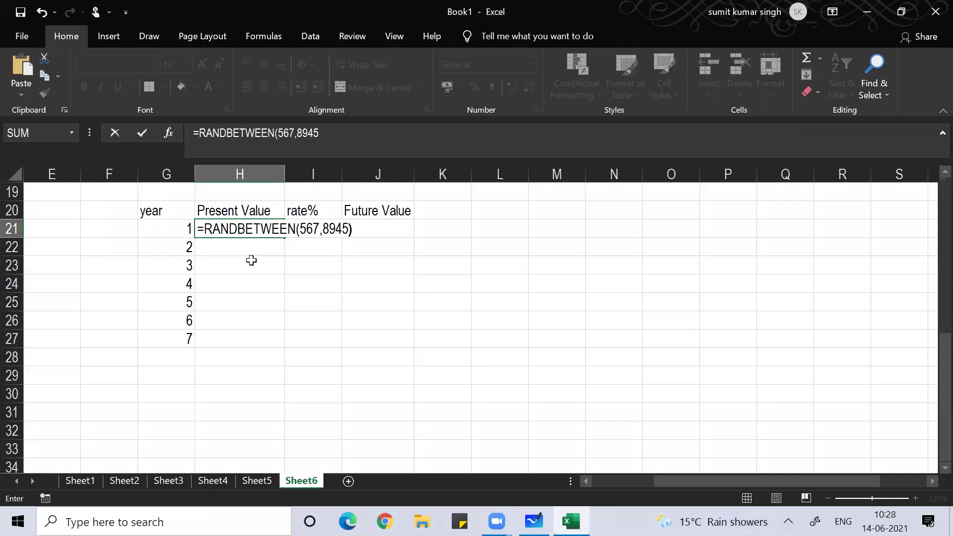
{"action": "key", "text": "Return"}
{"action": "key", "text": "Up"}
{"action": "key", "text": "ctrl+c"}
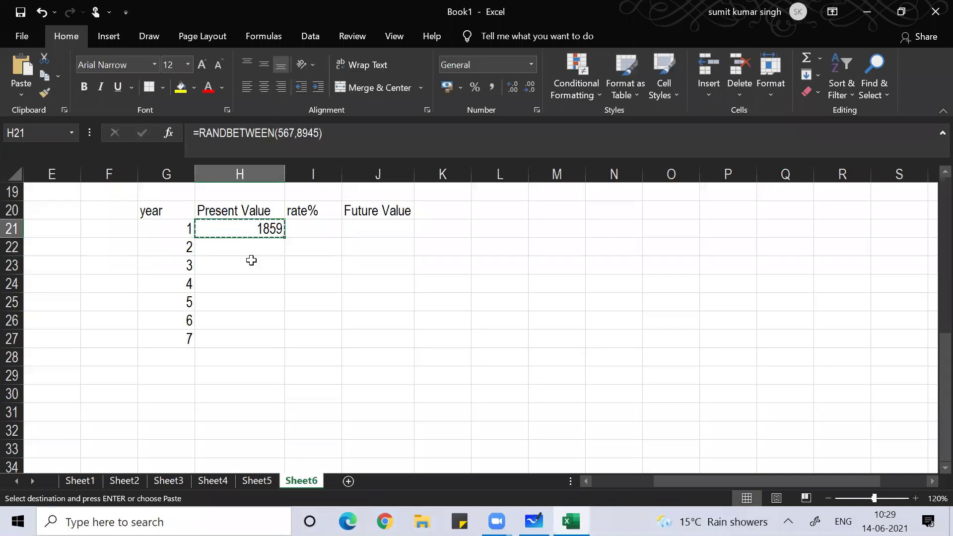
{"action": "key", "text": "shift+Down"}
{"action": "key", "text": "shift+Down"}
{"action": "key", "text": "shift+Down"}
{"action": "key", "text": "shift+Down"}
{"action": "key", "text": "shift+Down"}
{"action": "key", "text": "shift+Down"}
{"action": "key", "text": "shift+Down"}
{"action": "key", "text": "shift+Down"}
{"action": "key", "text": "shift+Up"}
{"action": "key", "text": "shift+Up"}
{"action": "key", "text": "shift+Up"}
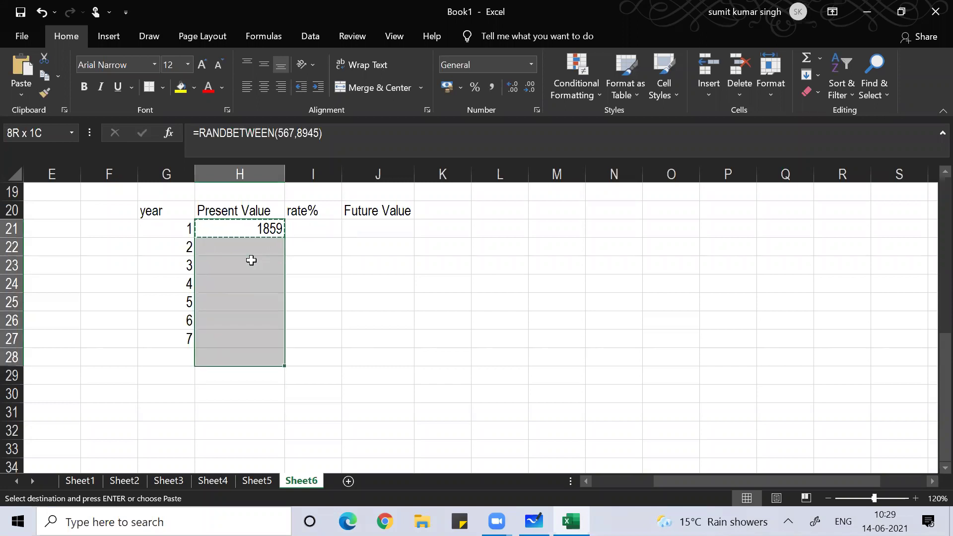
{"action": "key", "text": "shift+Down"}
{"action": "key", "text": "ctrl+v"}
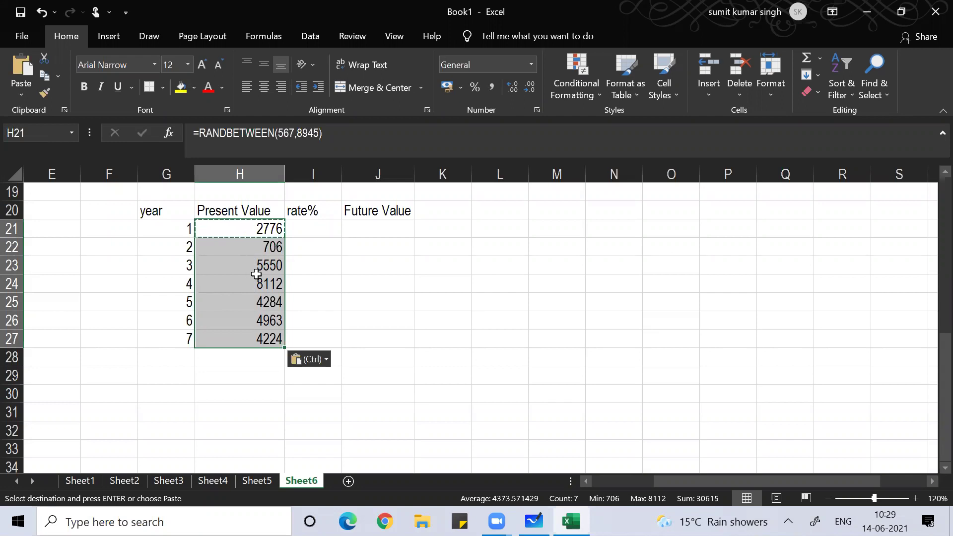
Step: Convert H21:H27 to fixed numbers using Paste Special > Values
{"action": "key", "text": "ctrl+c"}
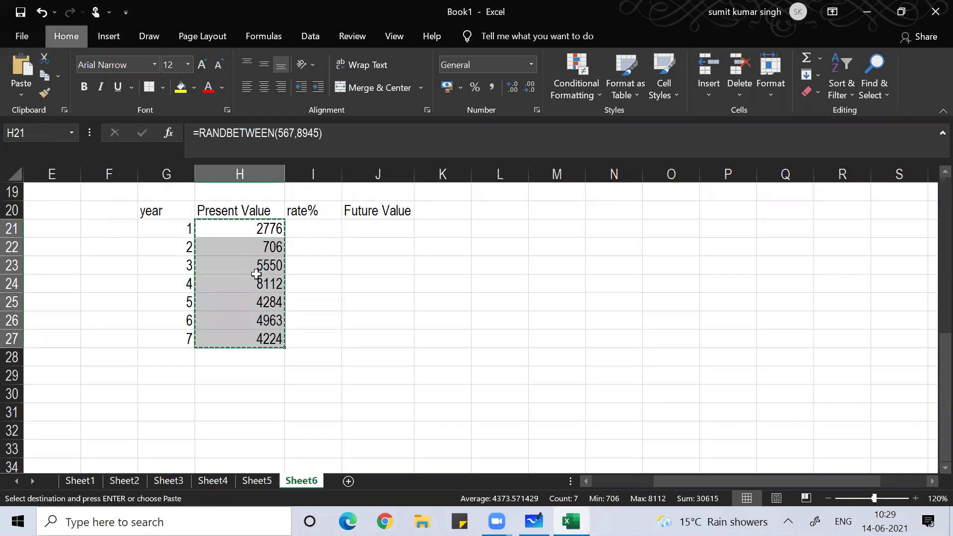
{"action": "key", "text": "ctrl+alt+v"}
{"action": "key", "text": "v"}
{"action": "key", "text": "Return"}
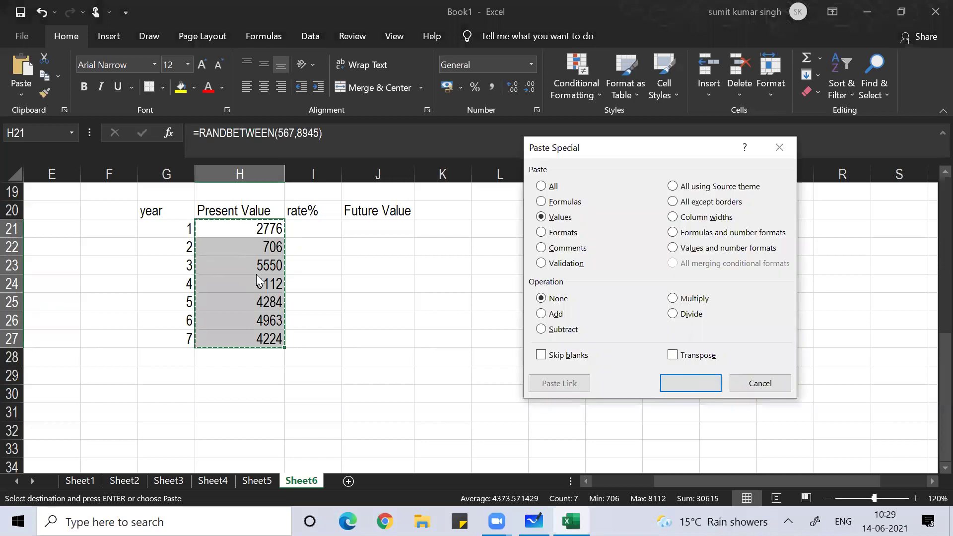
{"action": "key", "text": "Escape"}
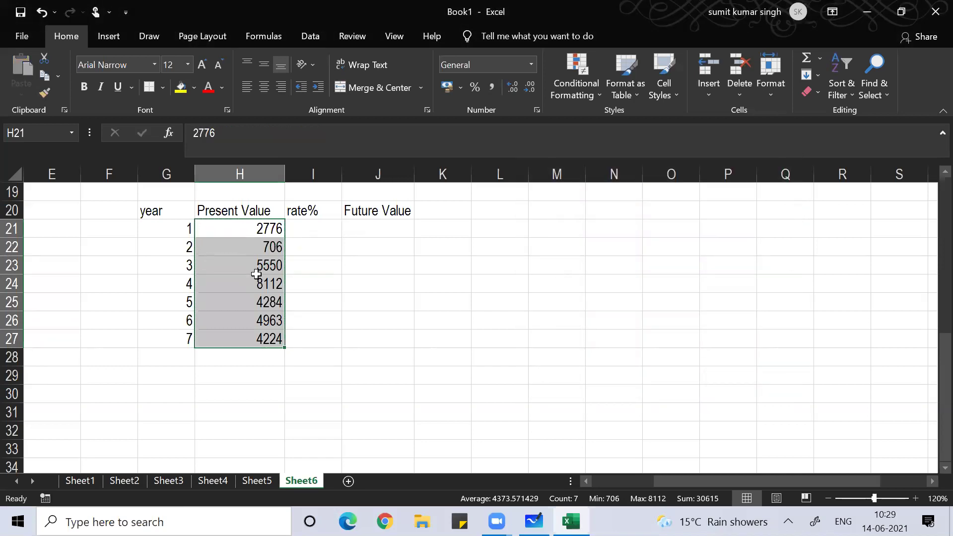
{"action": "key", "text": "Right"}
Step: Enter a 7% rate in I21 and apply rupee accounting format to H21:H27
{"action": "type", "text": "7"}
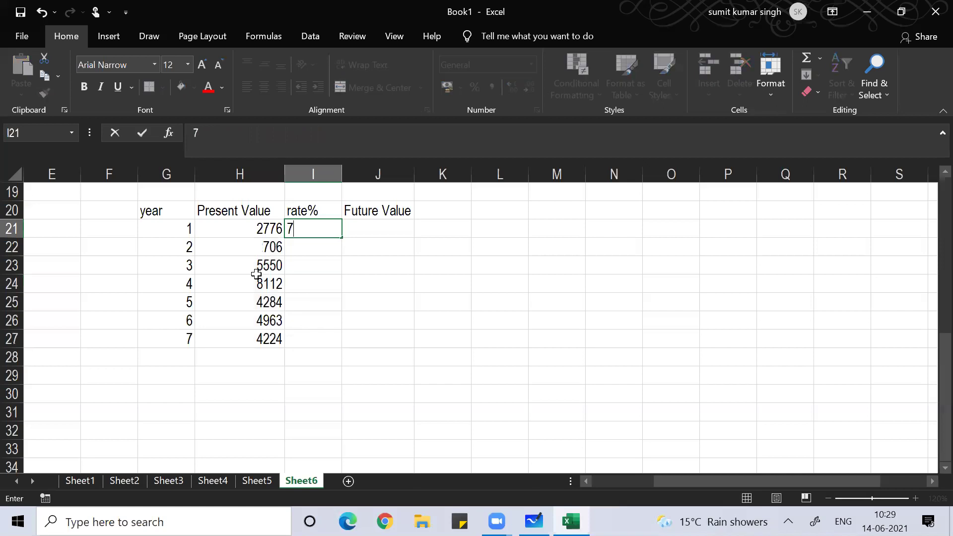
{"action": "type", "text": "%"}
{"action": "key", "text": "Right"}
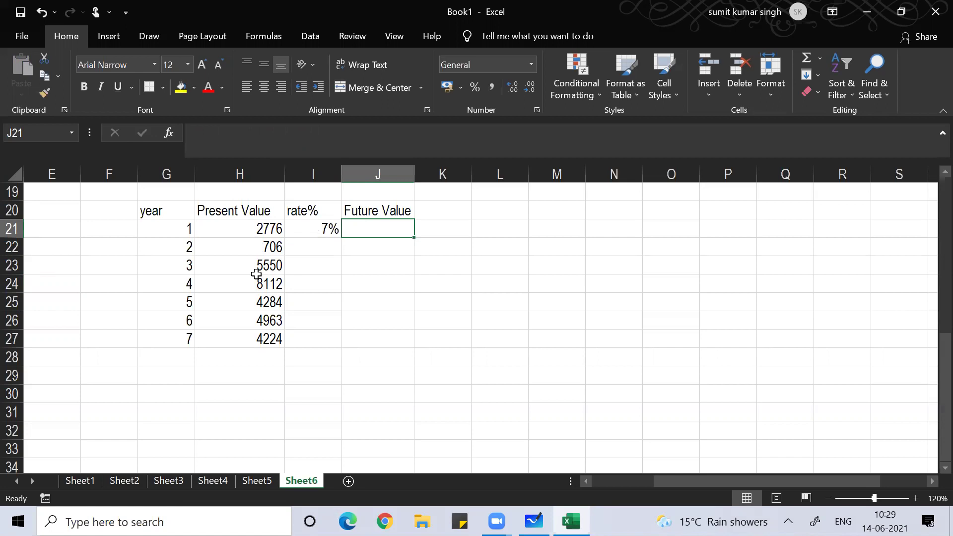
{"action": "left_click", "coordinate": [232, 237]}
{"action": "left_click_drag", "start_coordinate": [232, 237], "coordinate": [237, 339]}
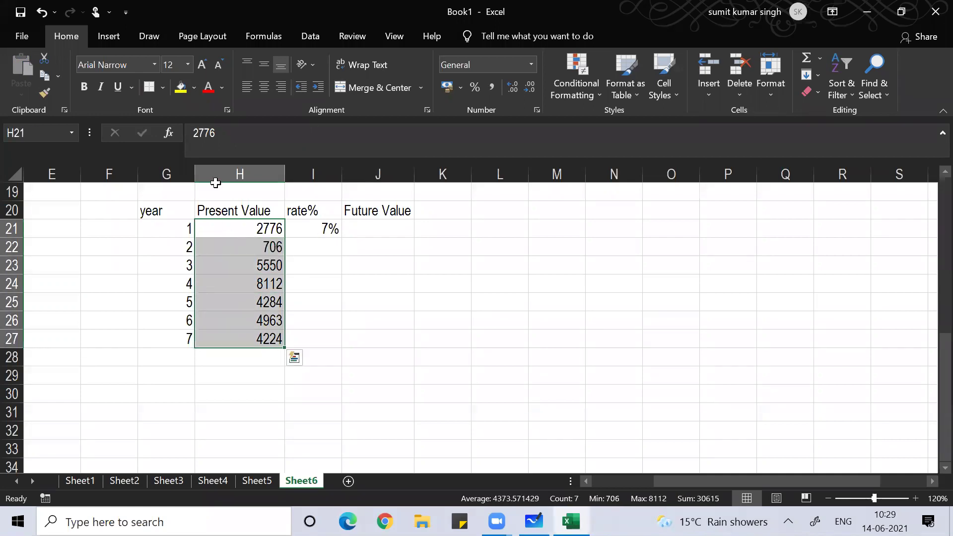
{"action": "left_click", "coordinate": [447, 87]}
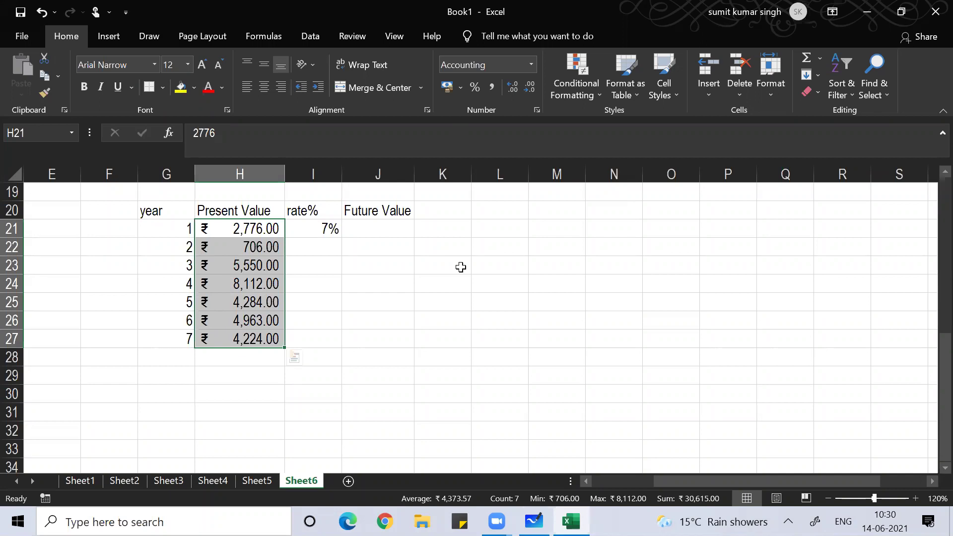
{"action": "left_click", "coordinate": [387, 226]}
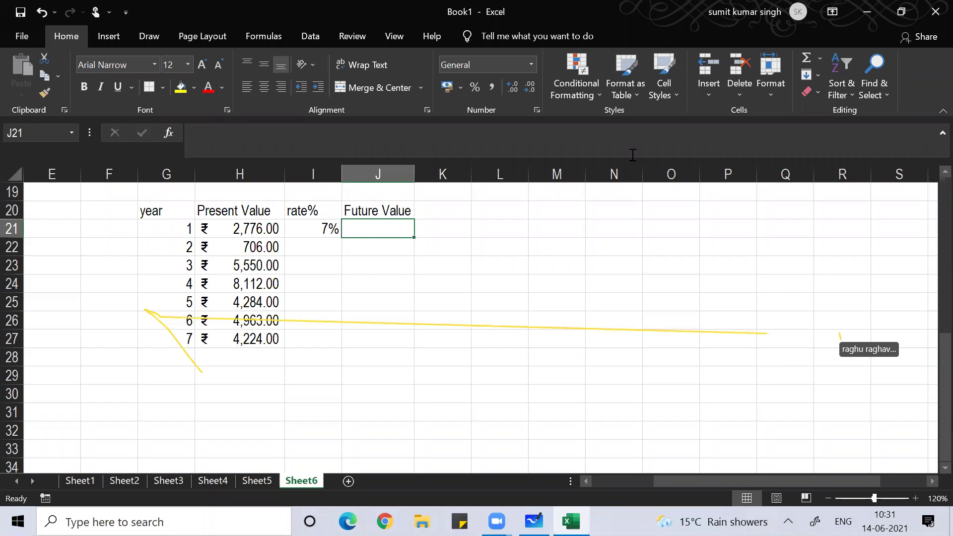
{"action": "left_click", "coordinate": [568, 42]}
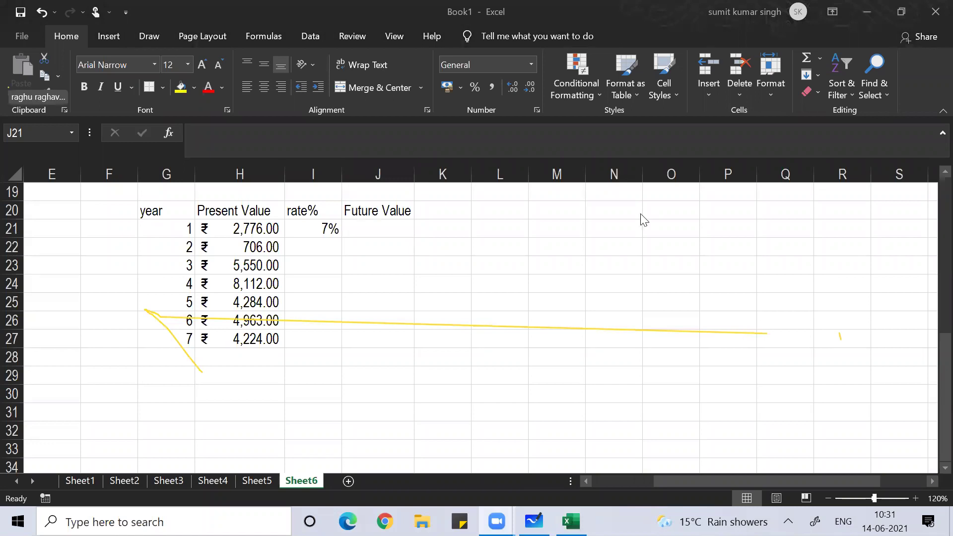
{"action": "left_click", "coordinate": [497, 323]}
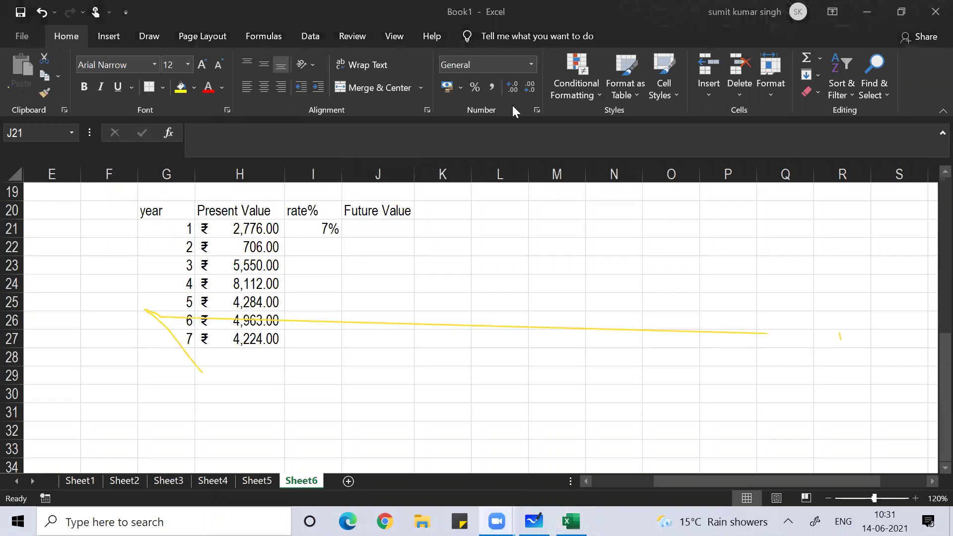
{"action": "left_click", "coordinate": [455, 326]}
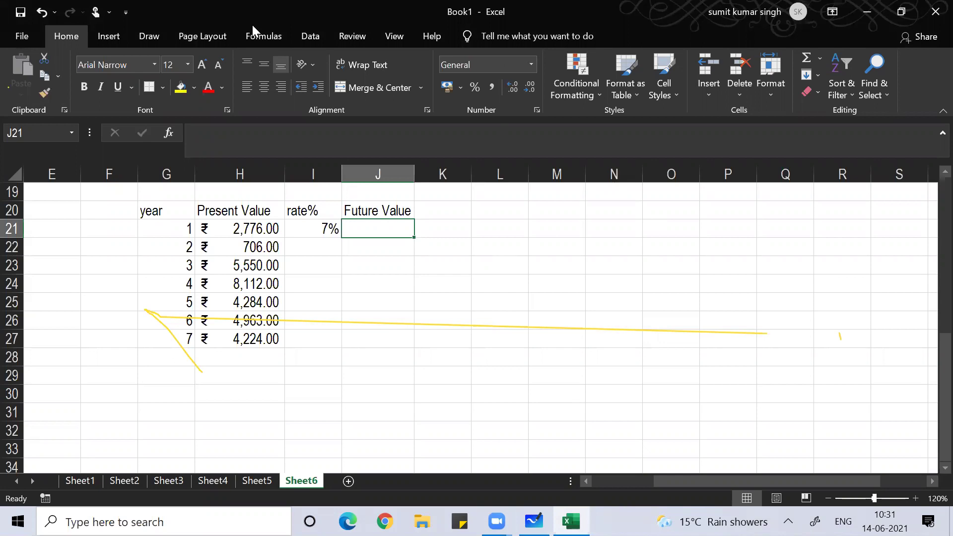
{"action": "left_click", "coordinate": [240, 78]}
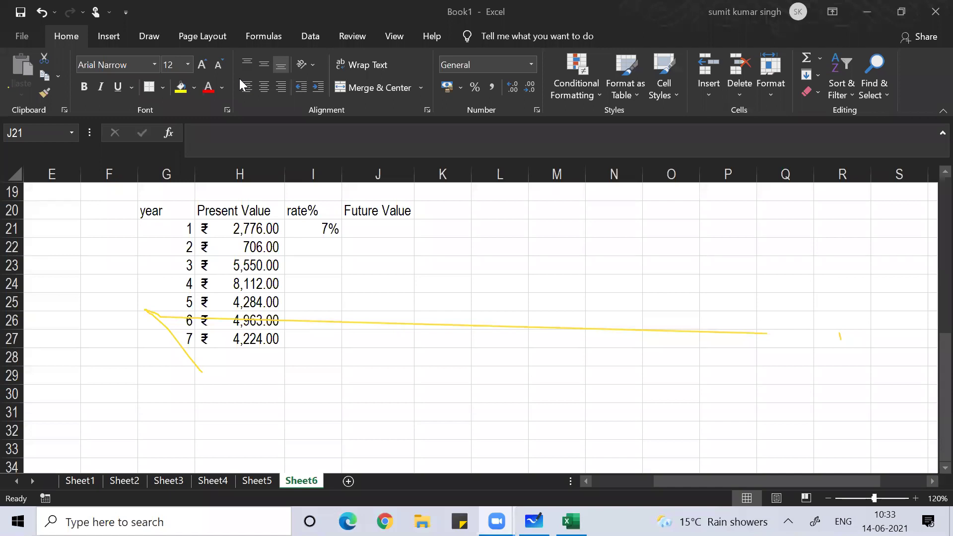
{"action": "left_click", "coordinate": [178, 224]}
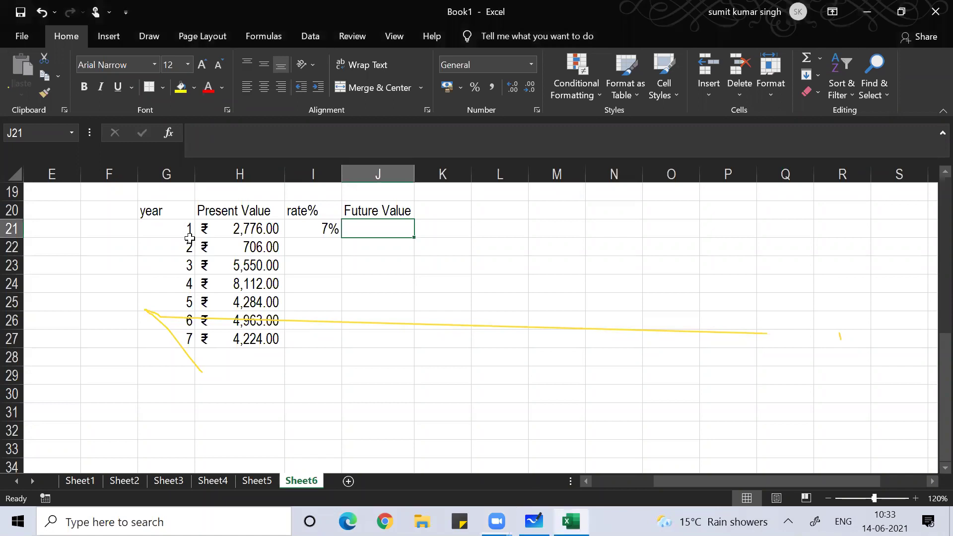
Step: Ink brackets marking 6, 5, 4 and 3 years beside the year column, then erase them
{"action": "left_click", "coordinate": [166, 393]}
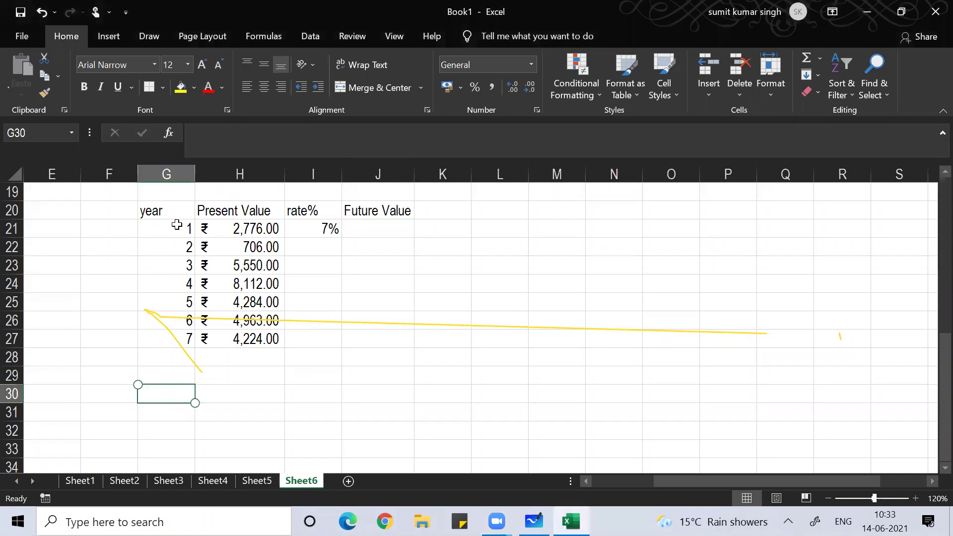
{"action": "left_click_drag", "start_coordinate": [130, 229], "coordinate": [164, 336]}
{"action": "left_click_drag", "start_coordinate": [56, 263], "coordinate": [42, 304]}
{"action": "left_click_drag", "start_coordinate": [180, 248], "coordinate": [164, 339]}
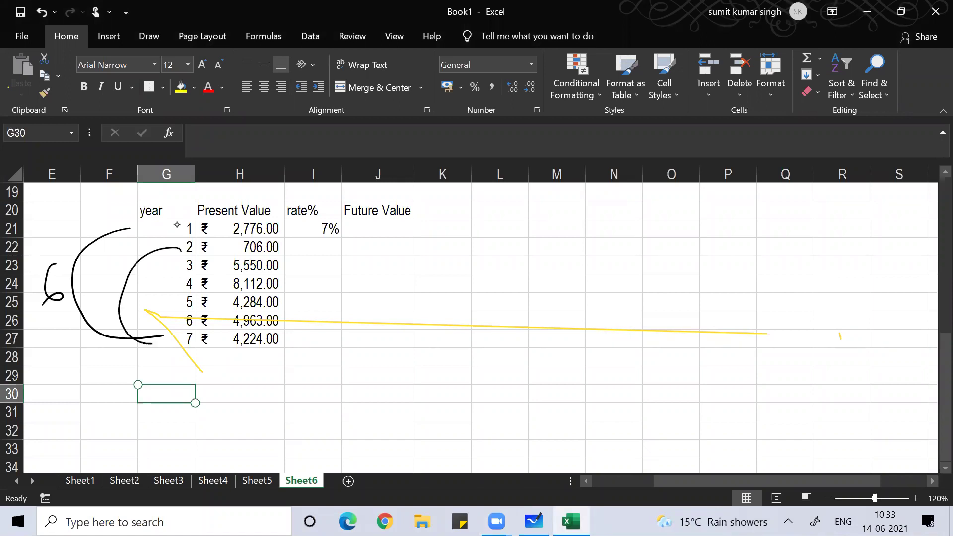
{"action": "left_click_drag", "start_coordinate": [116, 269], "coordinate": [101, 292]}
{"action": "mouse_move", "coordinate": [174, 272]}
{"action": "left_mouse_down"}
{"action": "mouse_move", "coordinate": [156, 317]}
{"action": "mouse_move", "coordinate": [171, 333]}
{"action": "left_mouse_up"}
{"action": "mouse_move", "coordinate": [164, 293]}
{"action": "left_mouse_down"}
{"action": "mouse_move", "coordinate": [169, 312]}
{"action": "mouse_move", "coordinate": [209, 328]}
{"action": "mouse_move", "coordinate": [191, 337]}
{"action": "left_mouse_up"}
{"action": "mouse_move", "coordinate": [222, 287]}
{"action": "left_mouse_down"}
{"action": "mouse_move", "coordinate": [230, 303]}
{"action": "mouse_move", "coordinate": [193, 340]}
{"action": "mouse_move", "coordinate": [206, 338]}
{"action": "left_mouse_up"}
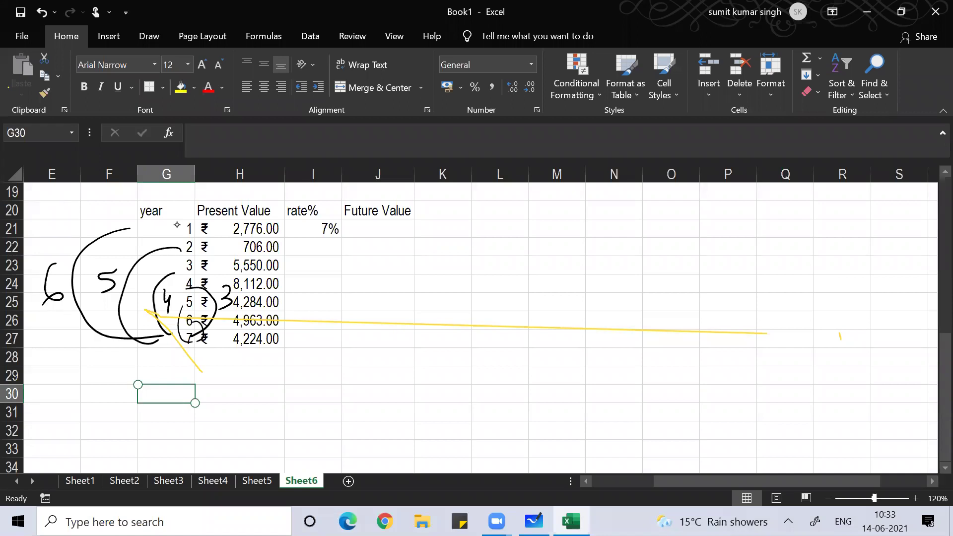
{"action": "mouse_move", "coordinate": [166, 298]}
{"action": "left_mouse_down"}
{"action": "mouse_move", "coordinate": [196, 322]}
{"action": "mouse_move", "coordinate": [121, 323]}
{"action": "mouse_move", "coordinate": [54, 285]}
{"action": "left_mouse_up"}
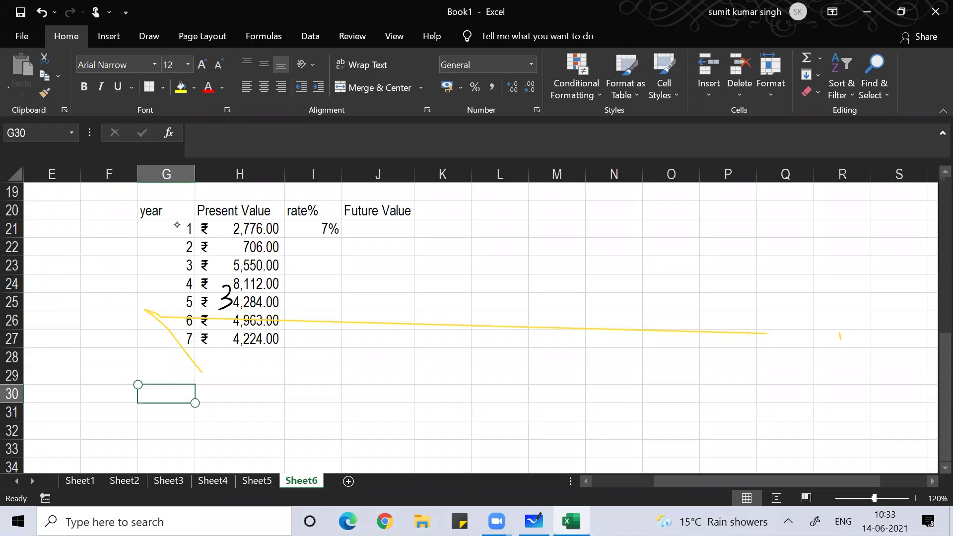
{"action": "left_click_drag", "start_coordinate": [226, 286], "coordinate": [224, 309]}
Step: Handwrite Fv = pv×(1+r%)^t in ink to the right of the table
{"action": "left_click_drag", "start_coordinate": [625, 225], "coordinate": [622, 249]}
{"action": "mouse_move", "coordinate": [624, 225]}
{"action": "left_mouse_down"}
{"action": "mouse_move", "coordinate": [636, 222]}
{"action": "mouse_move", "coordinate": [632, 234]}
{"action": "left_mouse_up"}
{"action": "left_click_drag", "start_coordinate": [643, 232], "coordinate": [661, 236]}
{"action": "left_click_drag", "start_coordinate": [656, 243], "coordinate": [665, 240]}
{"action": "left_click_drag", "start_coordinate": [689, 224], "coordinate": [698, 235]}
{"action": "mouse_move", "coordinate": [699, 244]}
{"action": "left_mouse_down"}
{"action": "mouse_move", "coordinate": [711, 229]}
{"action": "mouse_move", "coordinate": [728, 243]}
{"action": "mouse_move", "coordinate": [715, 246]}
{"action": "left_mouse_up"}
{"action": "mouse_move", "coordinate": [749, 219]}
{"action": "left_mouse_down"}
{"action": "mouse_move", "coordinate": [748, 254]}
{"action": "mouse_move", "coordinate": [776, 234]}
{"action": "left_mouse_up"}
{"action": "mouse_move", "coordinate": [768, 227]}
{"action": "left_mouse_down"}
{"action": "mouse_move", "coordinate": [767, 245]}
{"action": "mouse_move", "coordinate": [789, 231]}
{"action": "left_mouse_up"}
{"action": "left_click_drag", "start_coordinate": [809, 227], "coordinate": [801, 250]}
{"action": "left_click", "coordinate": [796, 237]}
{"action": "left_click", "coordinate": [810, 241]}
{"action": "mouse_move", "coordinate": [836, 197]}
{"action": "left_mouse_down"}
{"action": "mouse_move", "coordinate": [830, 224]}
{"action": "mouse_move", "coordinate": [839, 207]}
{"action": "left_mouse_up"}
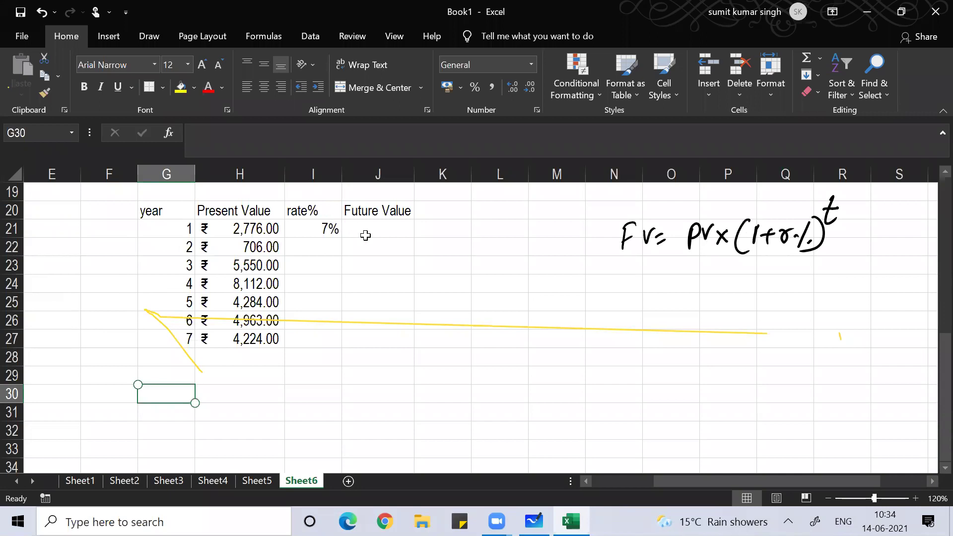
{"action": "left_click", "coordinate": [366, 237]}
Step: Build =H21*(1+I21)^(G27-G21) in J21, picking H21, I21, G27 and G21 as references
{"action": "type", "text": "="}
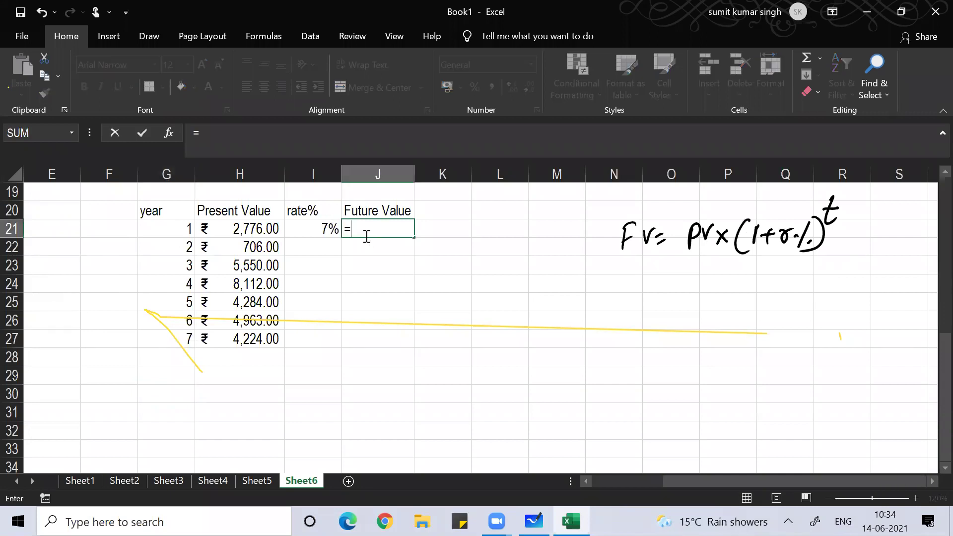
{"action": "left_click", "coordinate": [245, 229]}
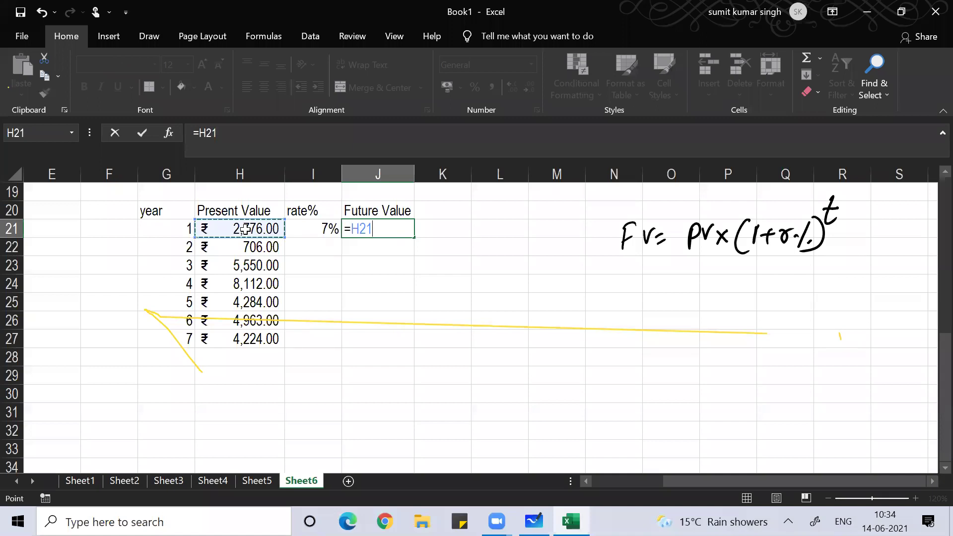
{"action": "type", "text": "*(1+"}
{"action": "key", "text": "Left"}
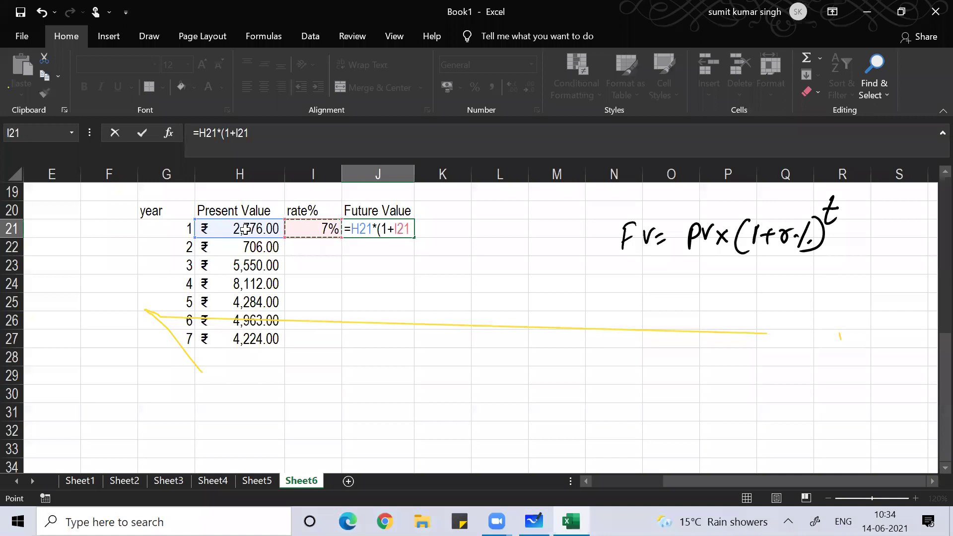
{"action": "type", "text": ")^"}
{"action": "type", "text": "("}
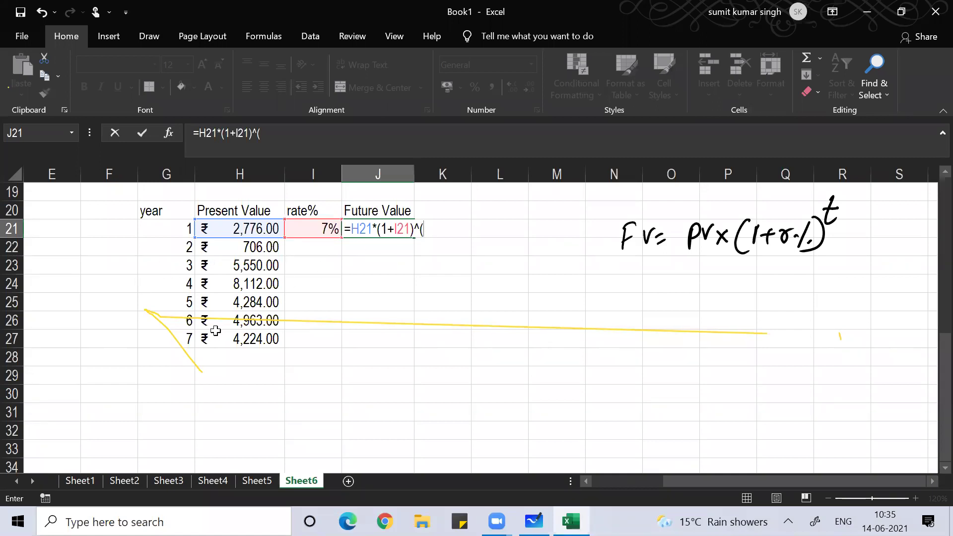
{"action": "left_click", "coordinate": [159, 339]}
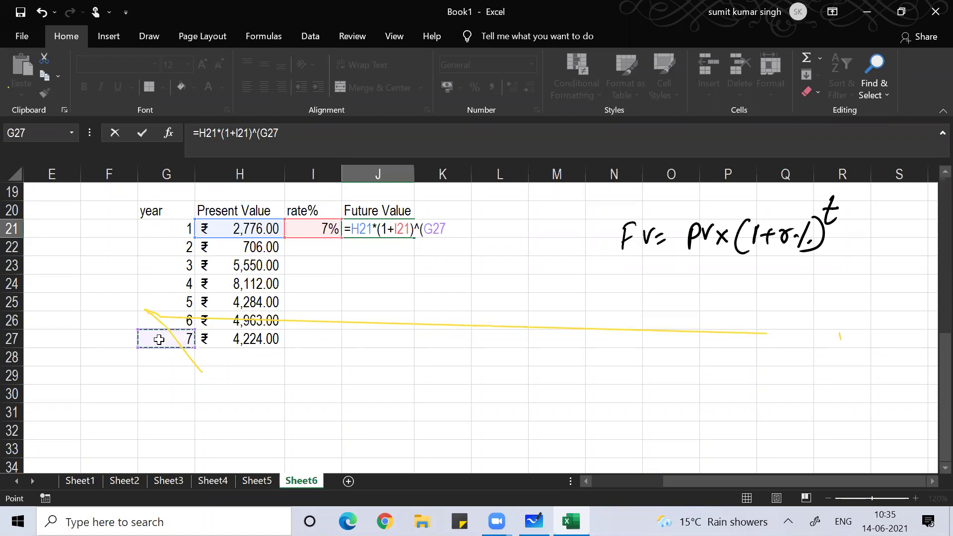
{"action": "type", "text": "-"}
{"action": "left_click", "coordinate": [163, 233]}
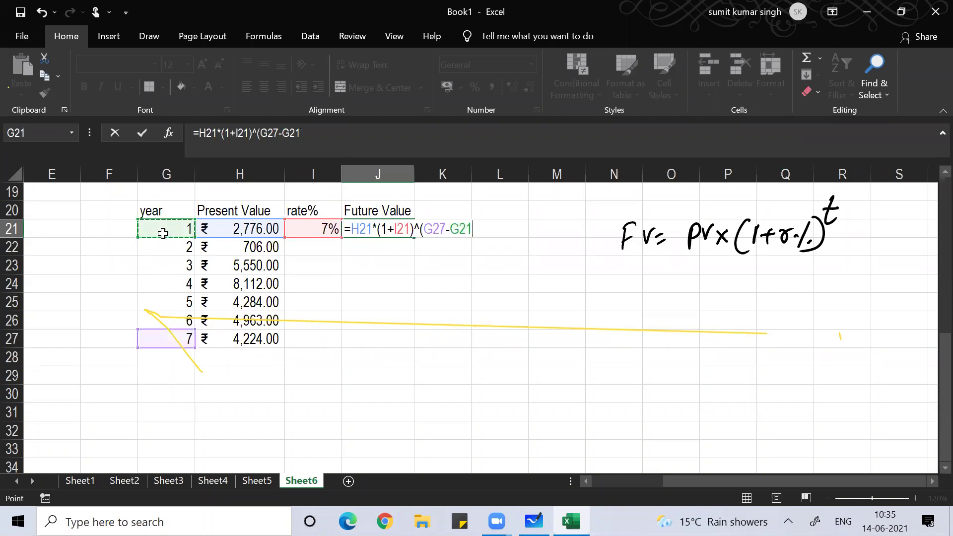
{"action": "type", "text": ")"}
{"action": "left_click", "coordinate": [285, 65]}
Step: Commit the J21 future value formula and copy it into J22:J27
{"action": "key", "text": "Return"}
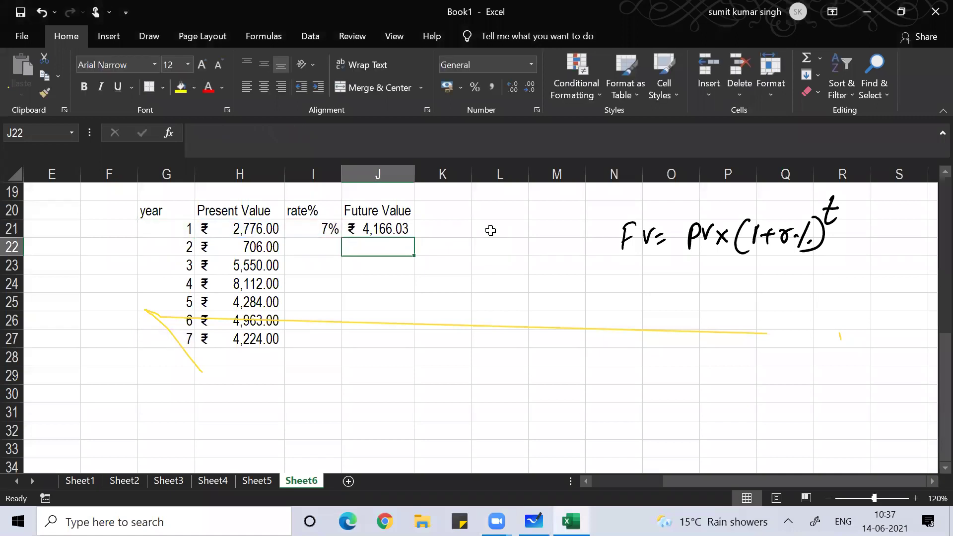
{"action": "key", "text": "Up"}
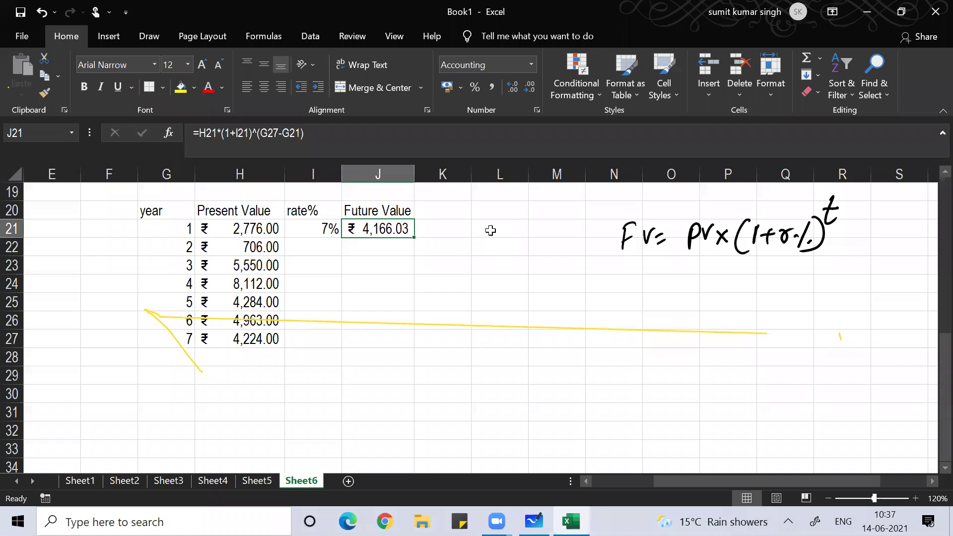
{"action": "key", "text": "Down"}
{"action": "key", "text": "Up"}
{"action": "key", "text": "ctrl+c"}
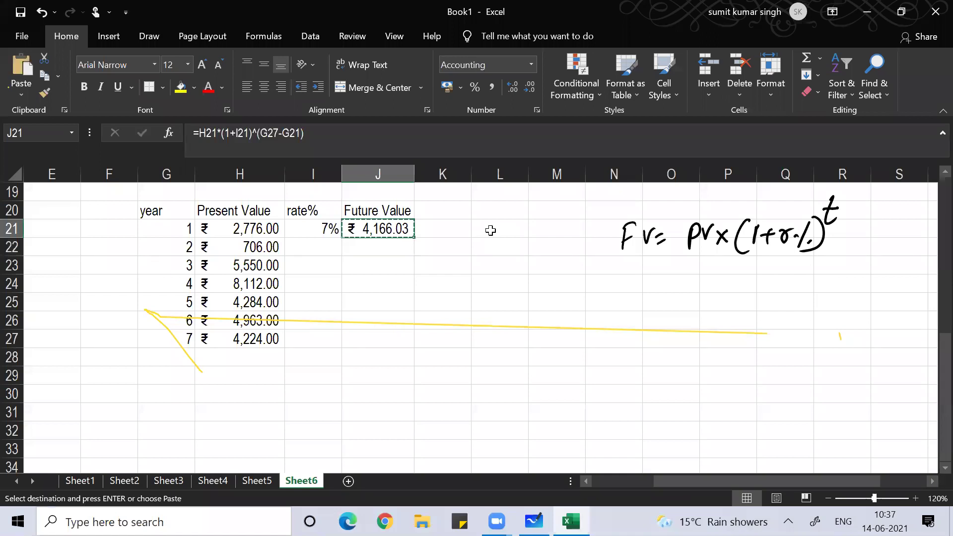
{"action": "key", "text": "Down"}
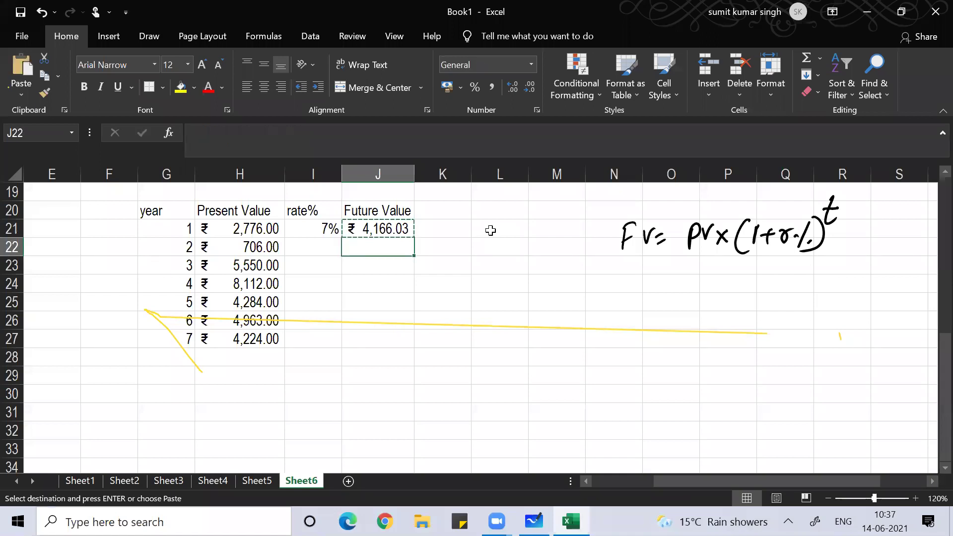
{"action": "key", "text": "shift+Down"}
{"action": "key", "text": "shift+Down"}
{"action": "key", "text": "shift+Down"}
{"action": "key", "text": "shift+Down"}
{"action": "key", "text": "shift+Down"}
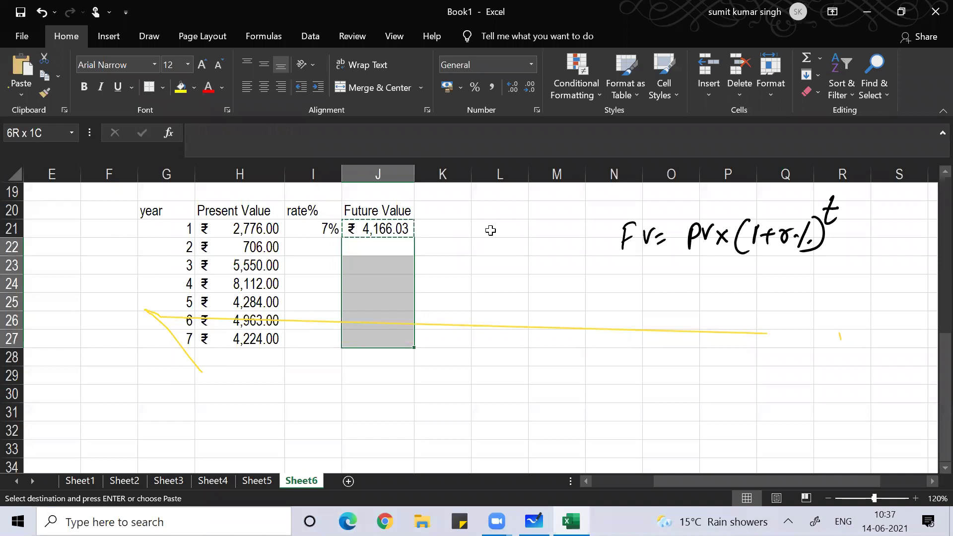
{"action": "key", "text": "ctrl+v"}
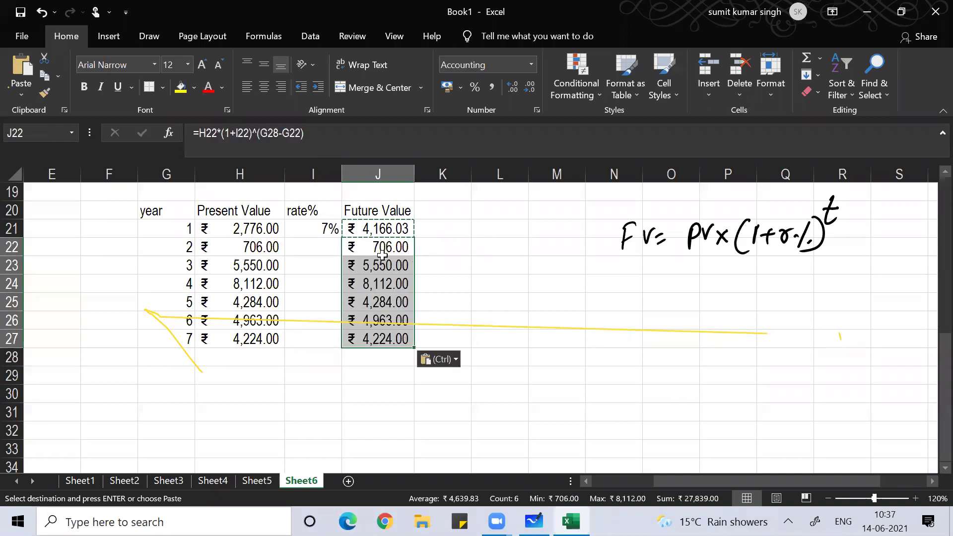
Step: Open J23's formula to see its references shifted to I23 and G29
{"action": "left_click", "coordinate": [223, 246]}
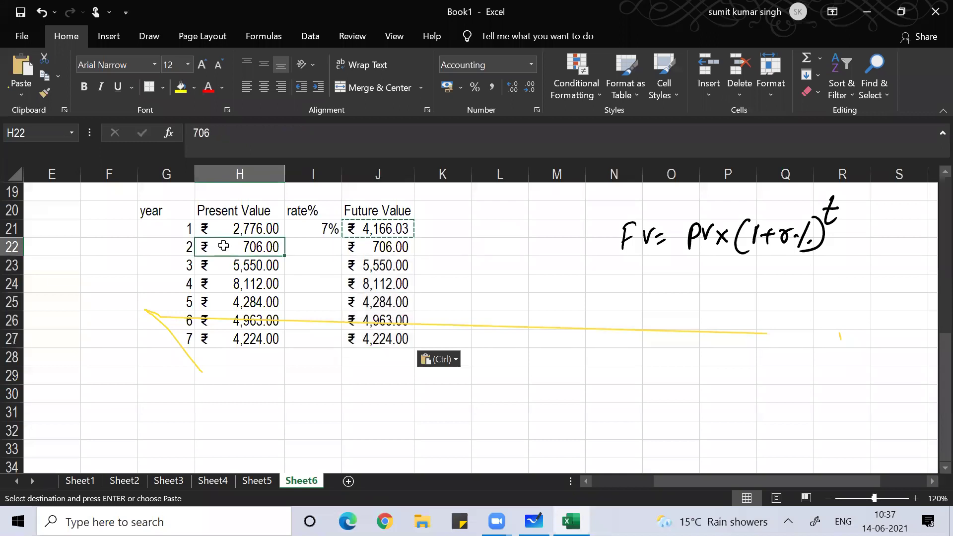
{"action": "key", "text": "Right"}
{"action": "key", "text": "Right"}
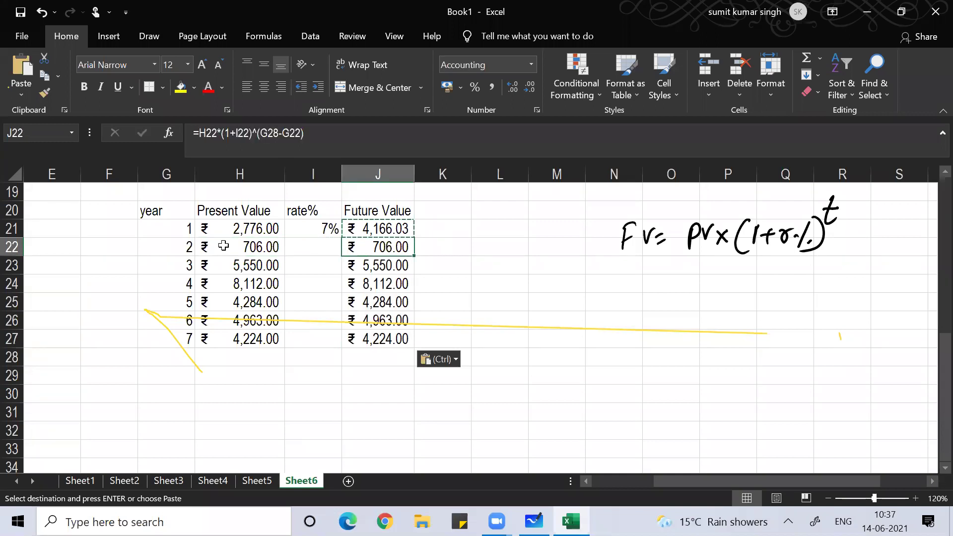
{"action": "key", "text": "Down"}
{"action": "key", "text": "Left"}
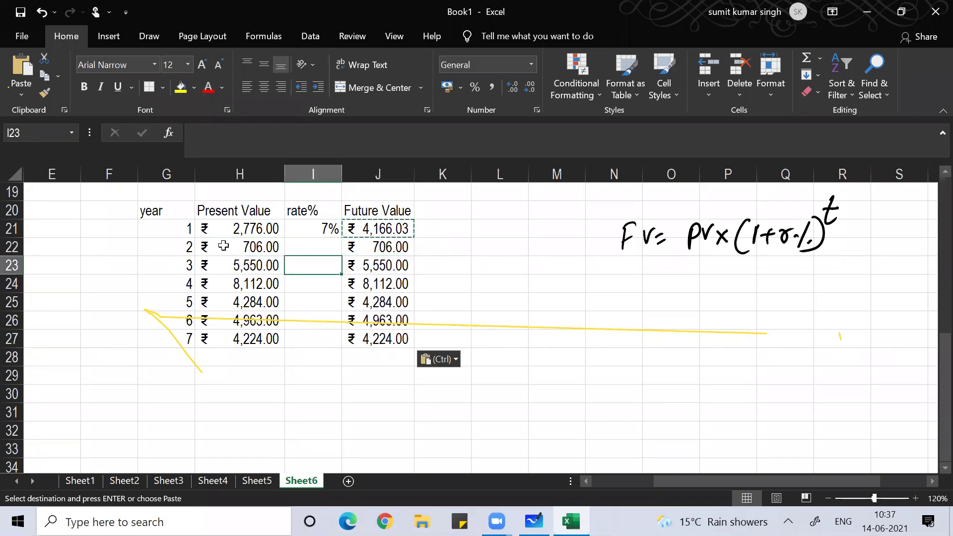
{"action": "key", "text": "Right"}
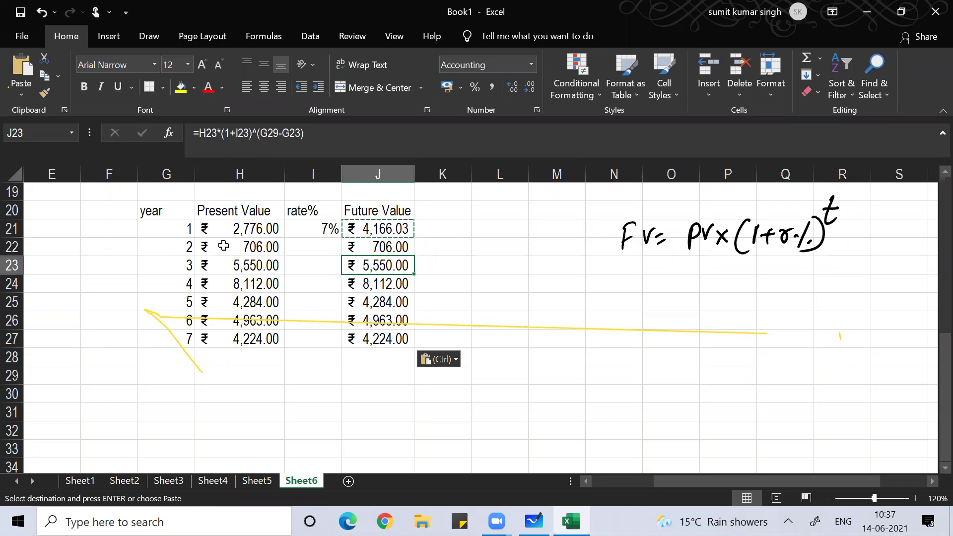
{"action": "key", "text": "F2"}
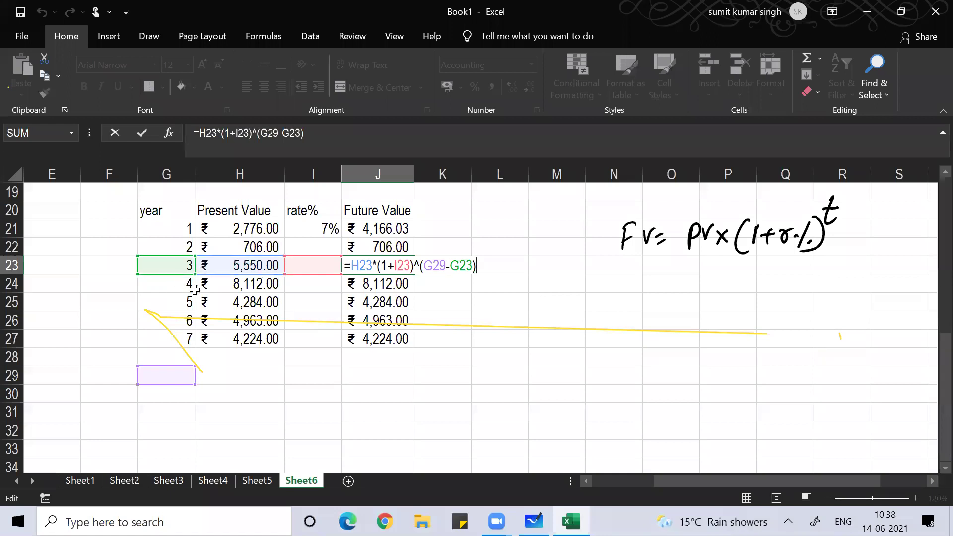
Step: Check J25's shifted references, then open J21's original formula for comparison
{"action": "key", "text": "Return"}
{"action": "key", "text": "Return"}
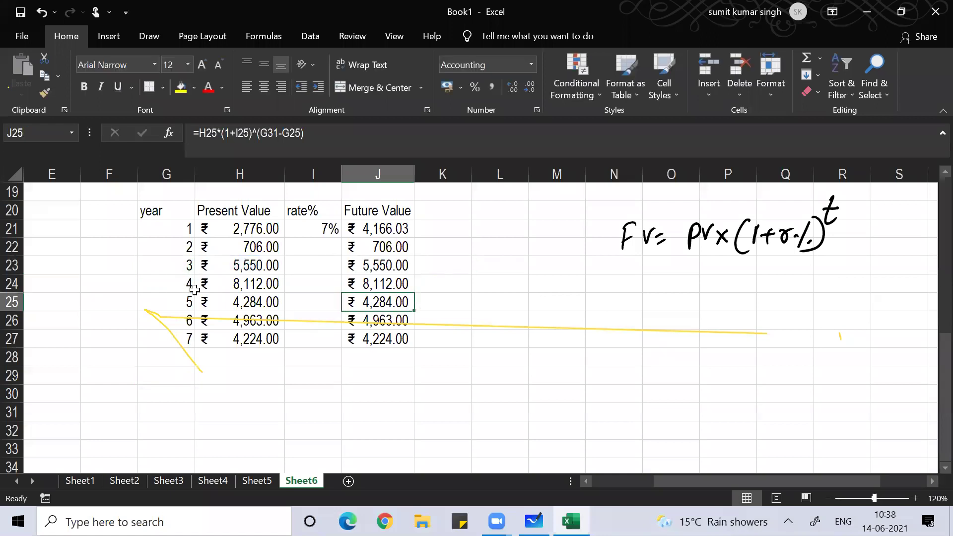
{"action": "key", "text": "F2"}
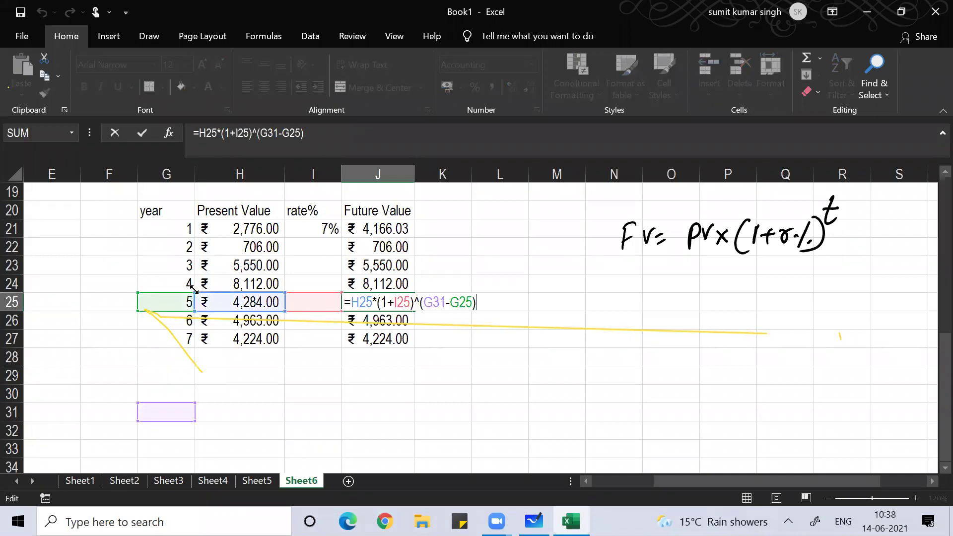
{"action": "key", "text": "Return"}
{"action": "key", "text": "Up"}
{"action": "key", "text": "Up"}
{"action": "key", "text": "Up"}
{"action": "key", "text": "Up"}
{"action": "key", "text": "Up"}
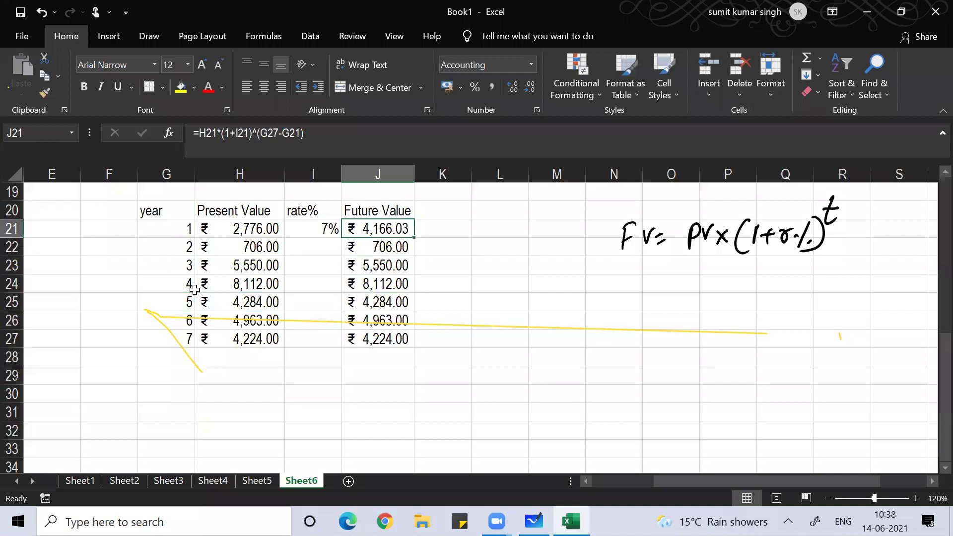
{"action": "key", "text": "F2"}
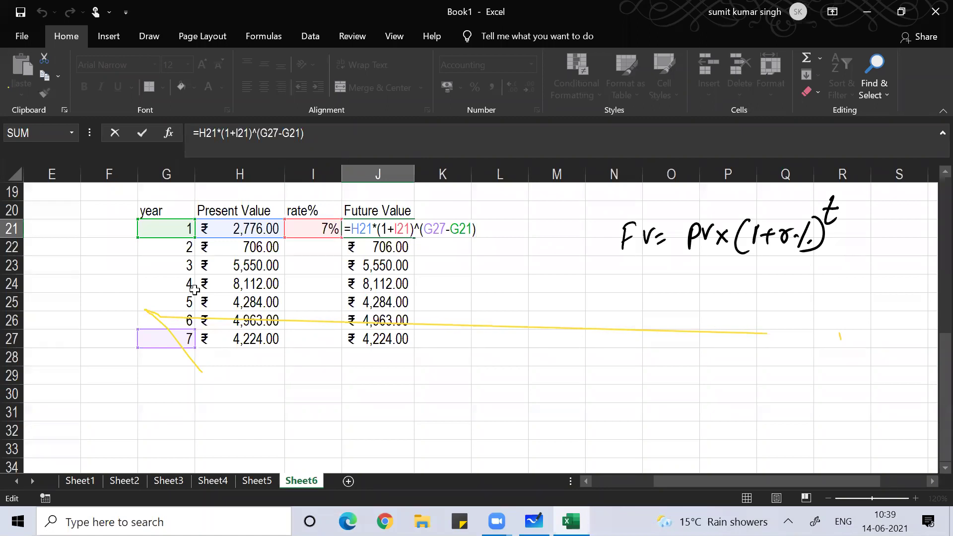
Step: Change J21 to =H21*(1+$I$21)^($G$27-G21), locking the rate and final year
{"action": "left_click", "coordinate": [456, 64]}
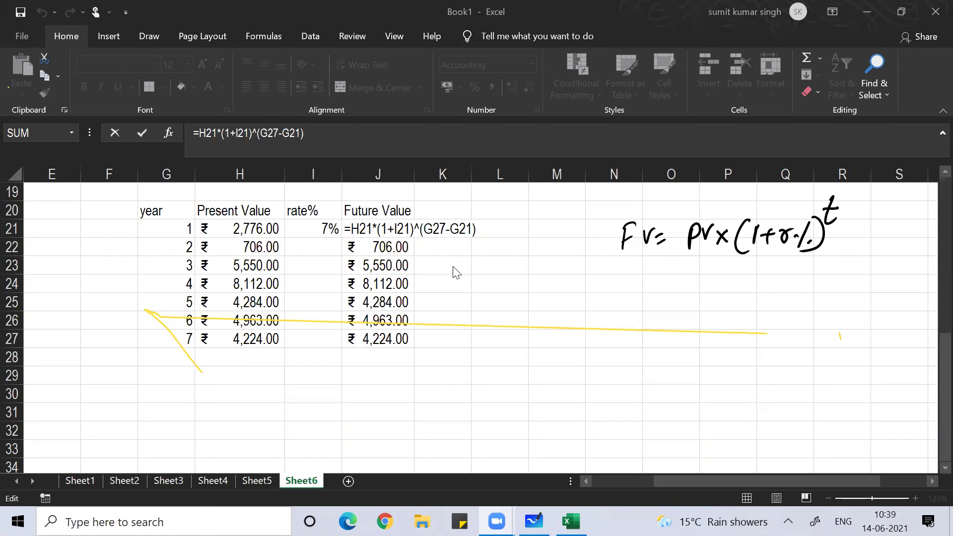
{"action": "left_click", "coordinate": [398, 229]}
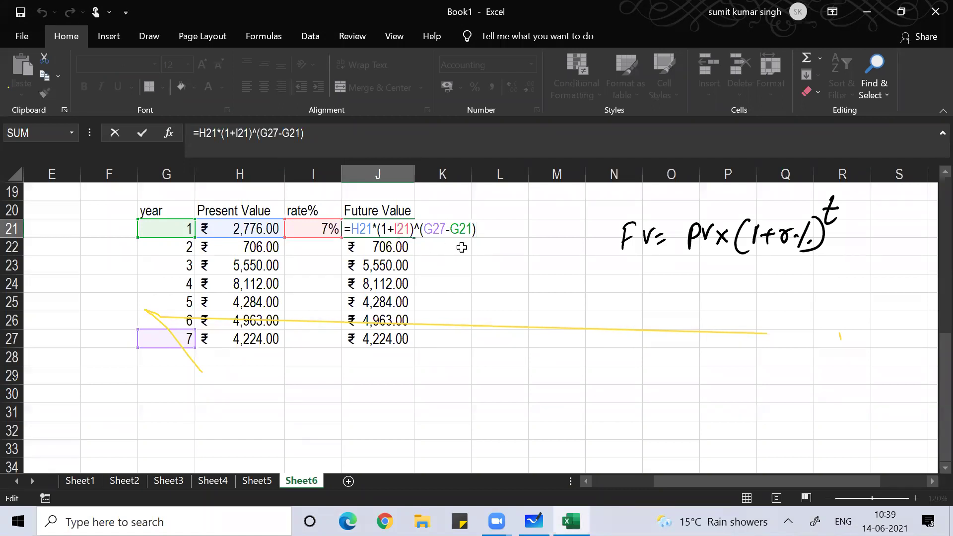
{"action": "key", "text": "F4"}
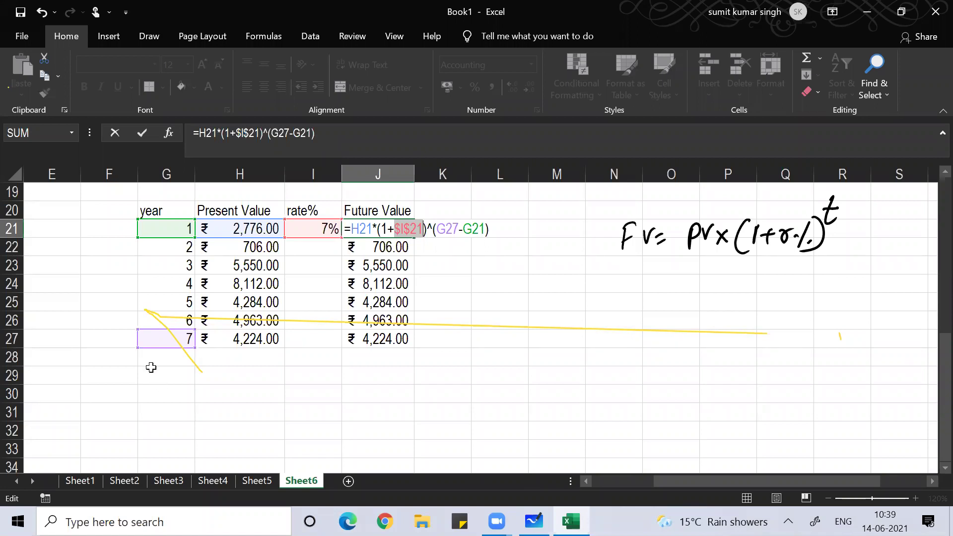
{"action": "left_click", "coordinate": [446, 229]}
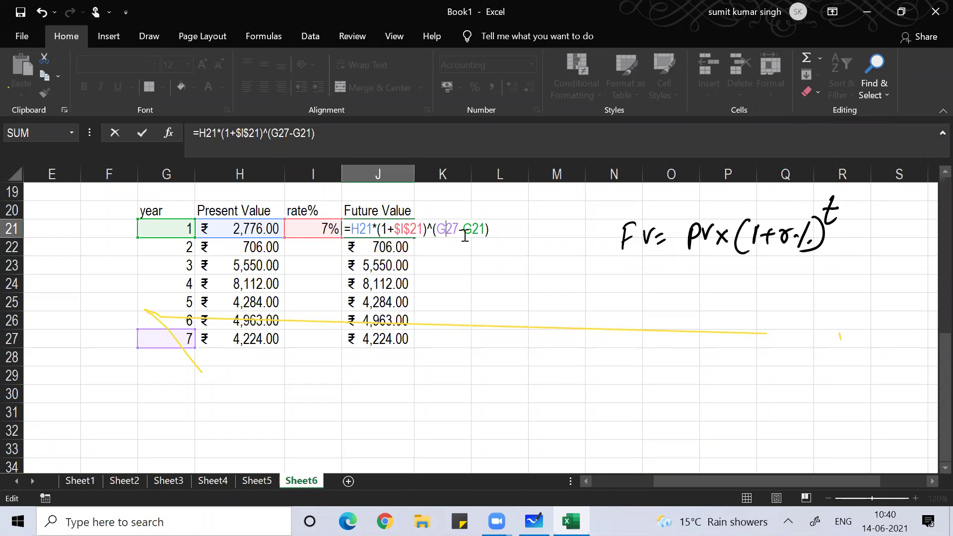
{"action": "key", "text": "F4"}
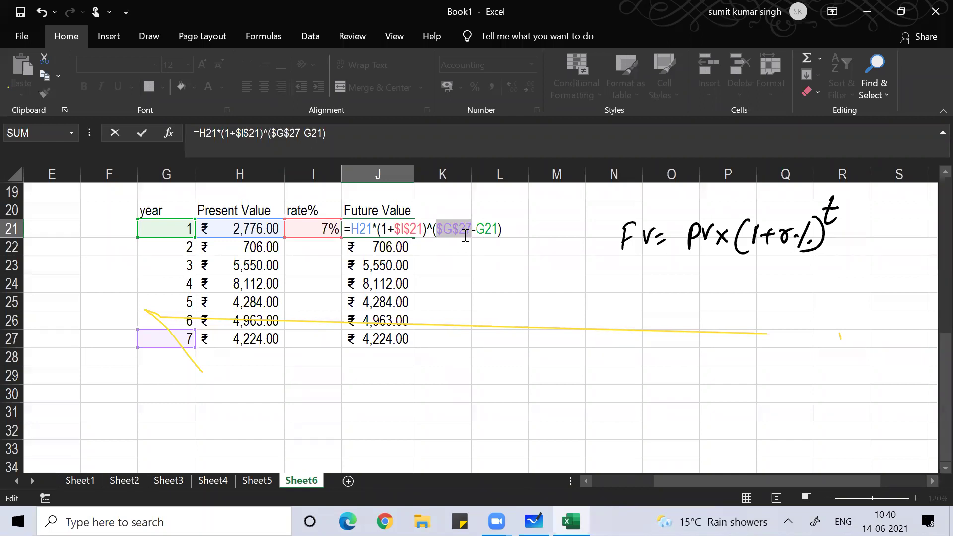
{"action": "left_click", "coordinate": [582, 70]}
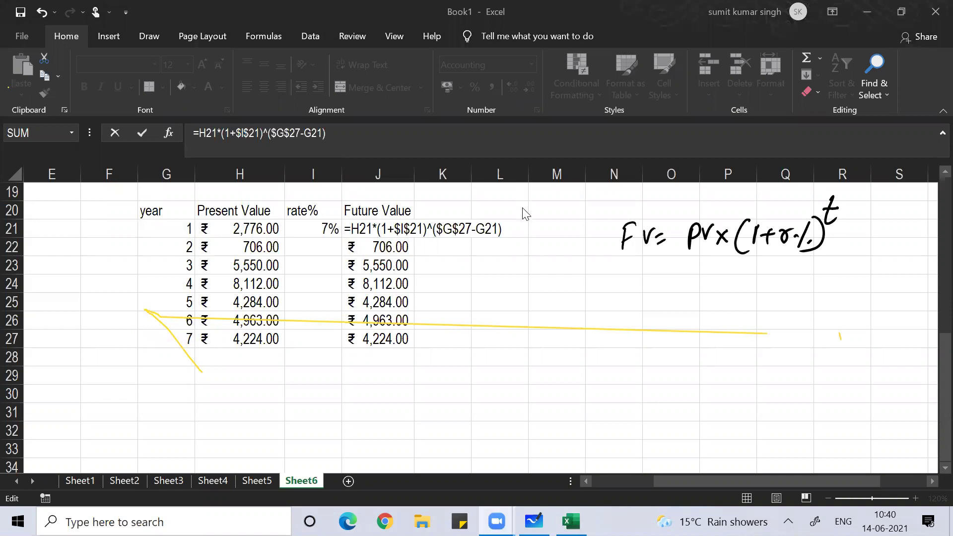
{"action": "left_click", "coordinate": [520, 223]}
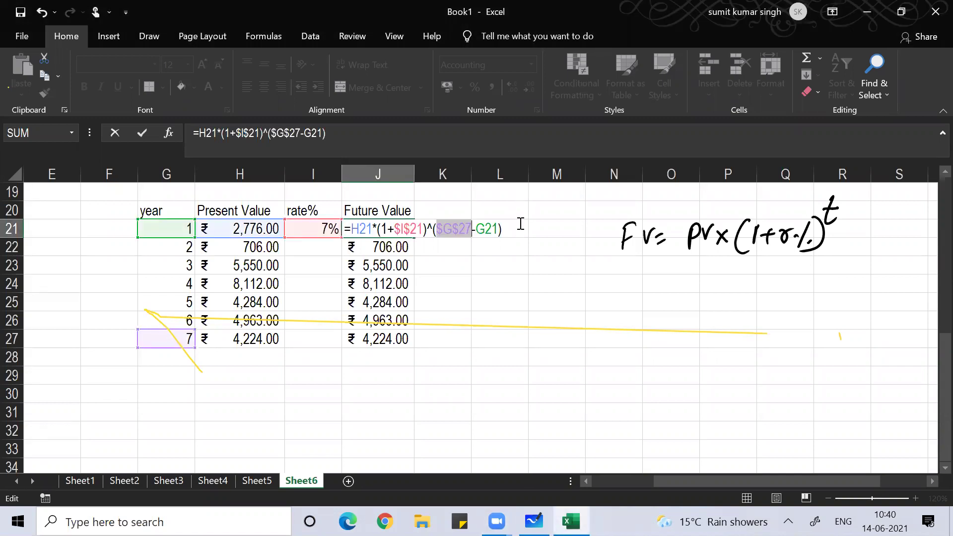
{"action": "left_click", "coordinate": [520, 224]}
{"action": "key", "text": "Return"}
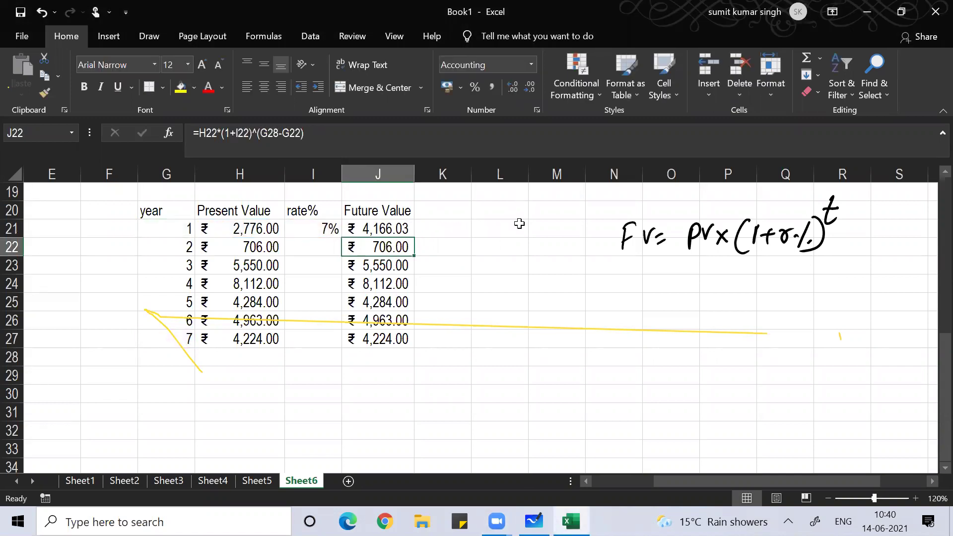
Step: Fill the J21 formula down to J27 and check J25's formula
{"action": "key", "text": "Up"}
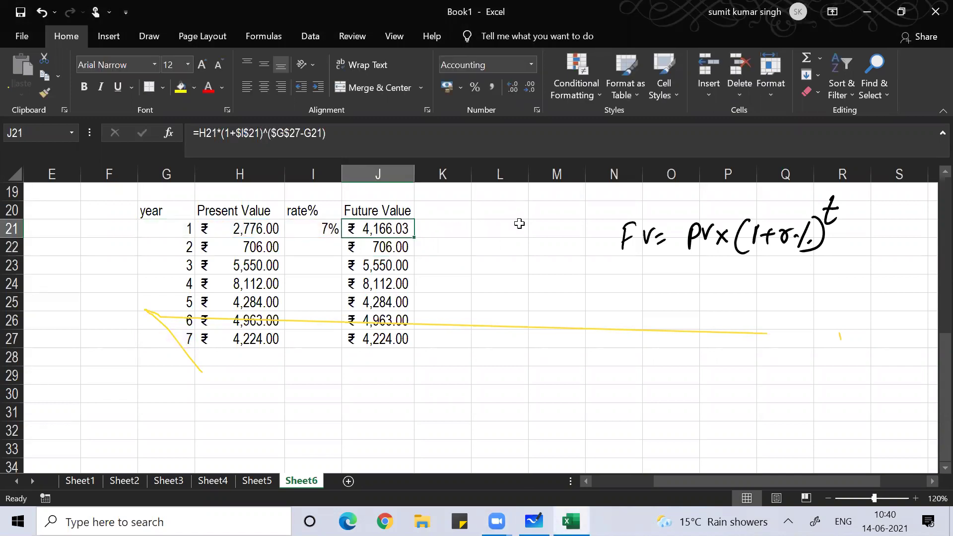
{"action": "double_click", "coordinate": [414, 242]}
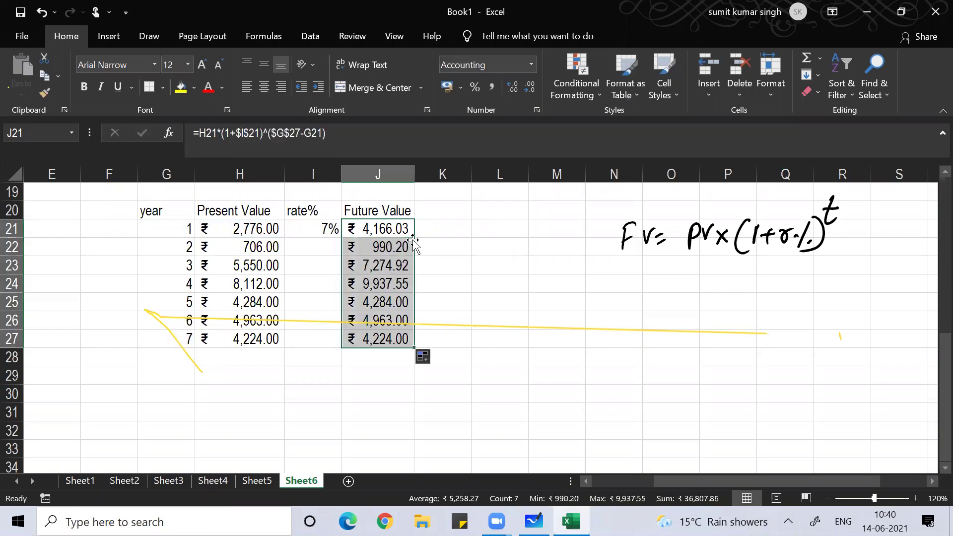
{"action": "left_click", "coordinate": [370, 360]}
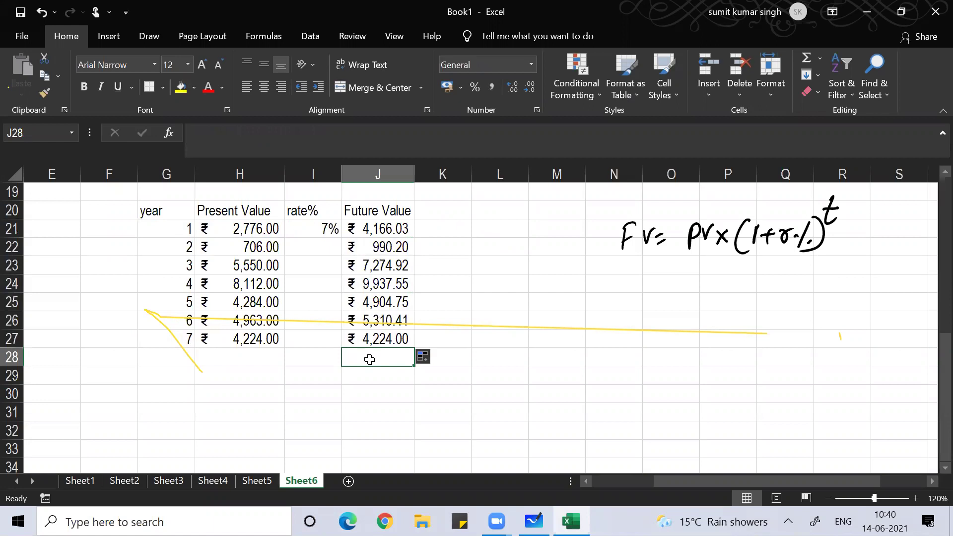
{"action": "key", "text": "Up"}
{"action": "key", "text": "Up"}
{"action": "key", "text": "Up"}
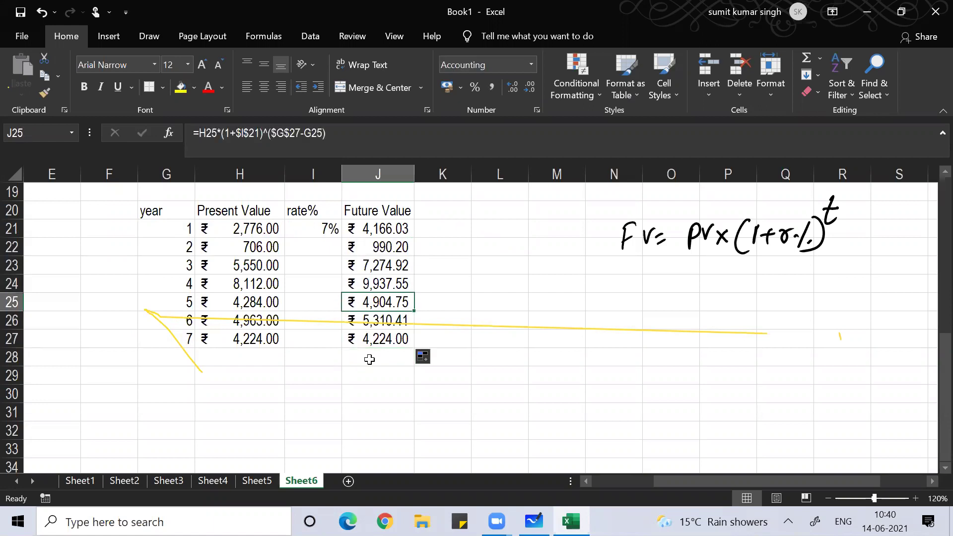
{"action": "key", "text": "F2"}
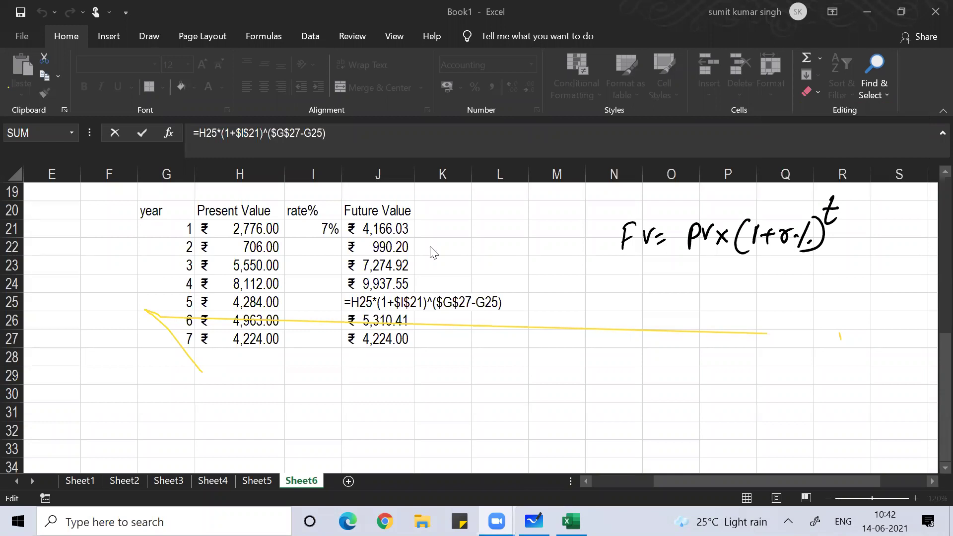
Step: Give G20:J27 All Borders plus a Thick Outside Border
{"action": "left_click", "coordinate": [388, 330]}
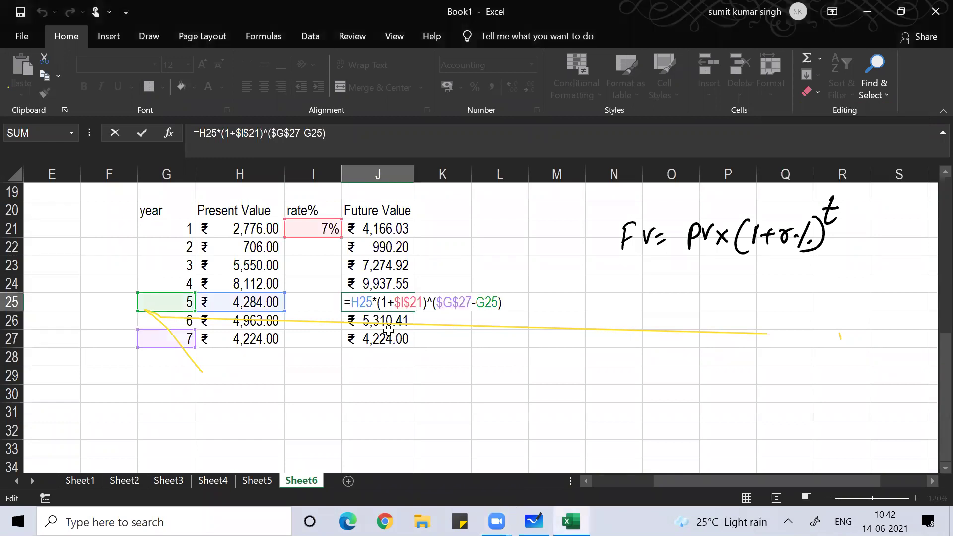
{"action": "key", "text": "Return"}
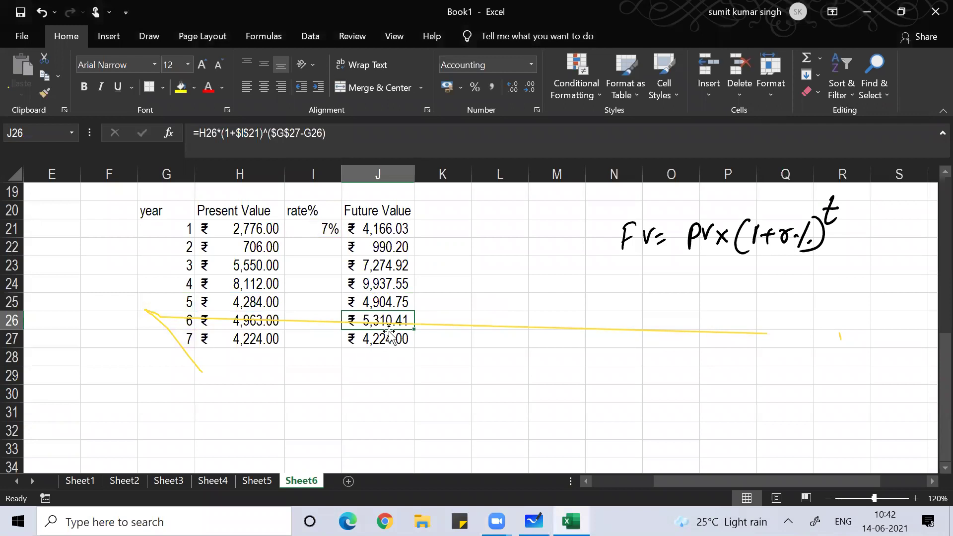
{"action": "left_click", "coordinate": [161, 215]}
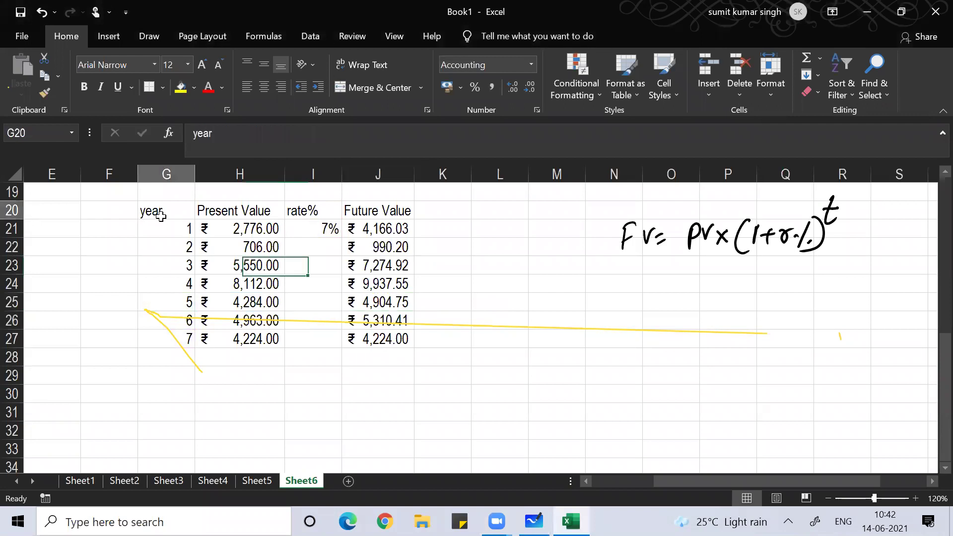
{"action": "key", "text": "shift+Down"}
{"action": "key", "text": "shift+Down"}
{"action": "key", "text": "shift+Down"}
{"action": "key", "text": "shift+Down"}
{"action": "key", "text": "shift+Down"}
{"action": "key", "text": "shift+Down"}
{"action": "key", "text": "shift+Down"}
{"action": "key", "text": "shift+Down"}
{"action": "key", "text": "shift+Up"}
{"action": "key", "text": "shift+Right"}
{"action": "key", "text": "shift+Right"}
{"action": "key", "text": "shift+Right"}
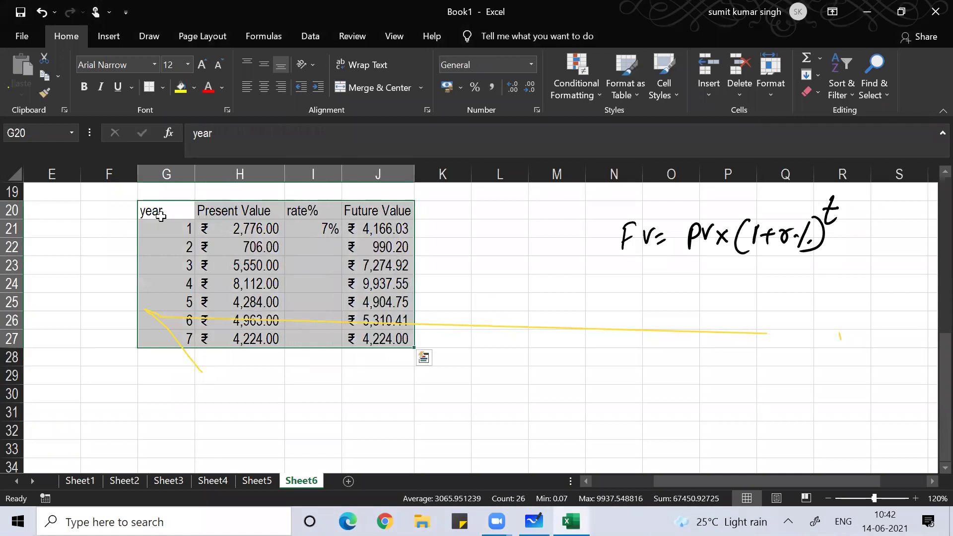
{"action": "left_click", "coordinate": [163, 89]}
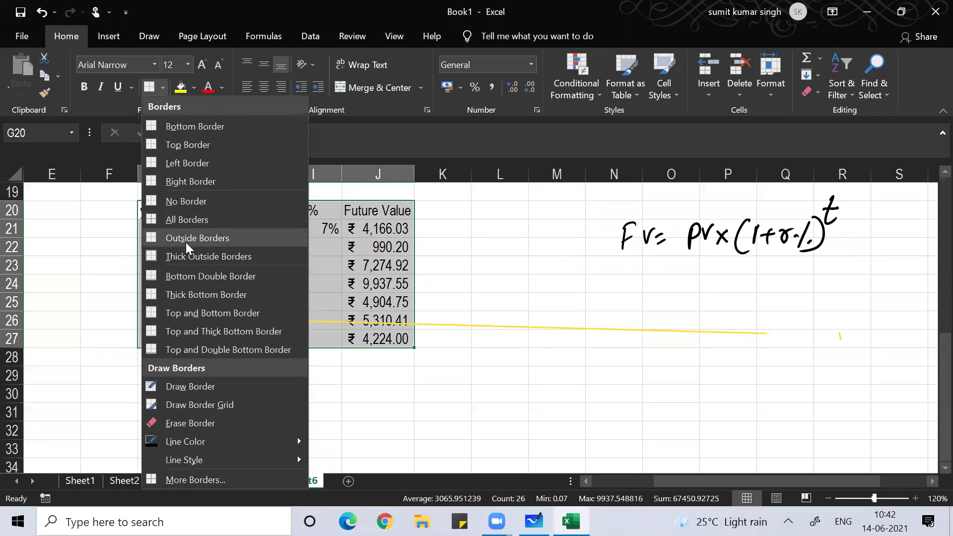
{"action": "left_click", "coordinate": [184, 222]}
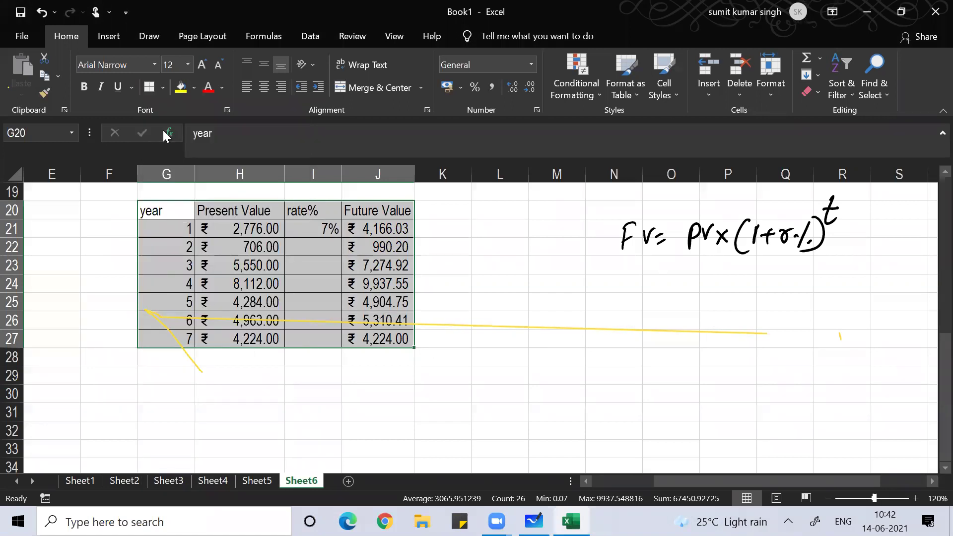
{"action": "left_click", "coordinate": [163, 89]}
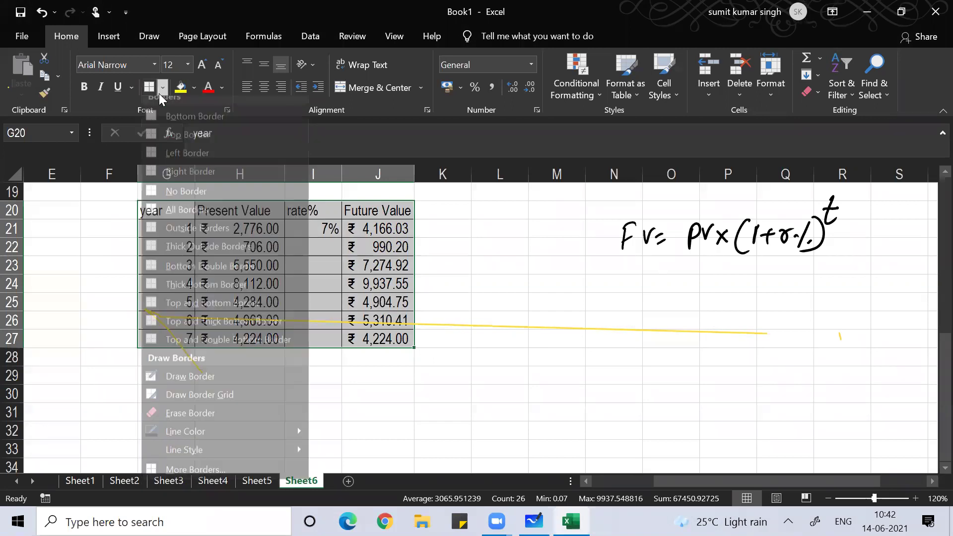
{"action": "left_click", "coordinate": [185, 262]}
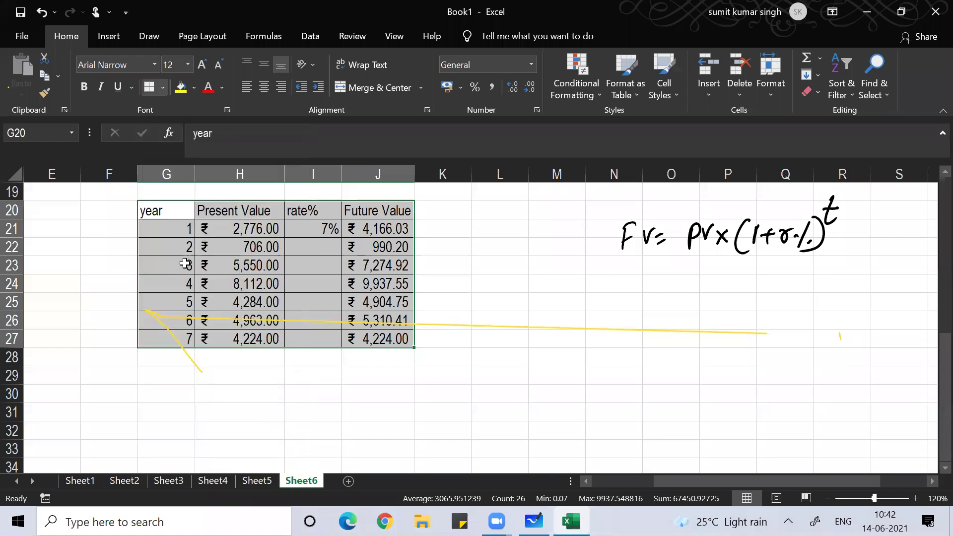
{"action": "left_click", "coordinate": [273, 262]}
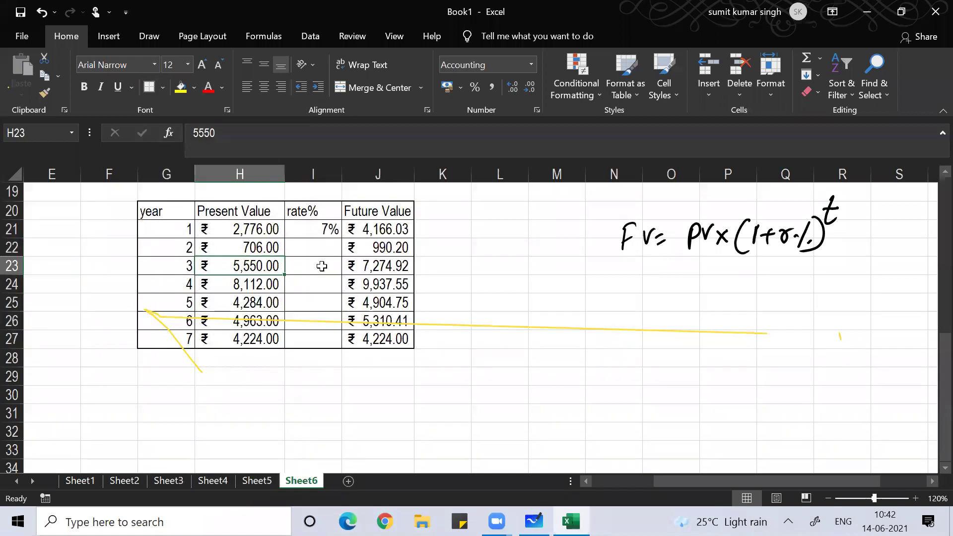
Step: Widen column K and type the heading Future Value in K20
{"action": "left_click", "coordinate": [442, 211]}
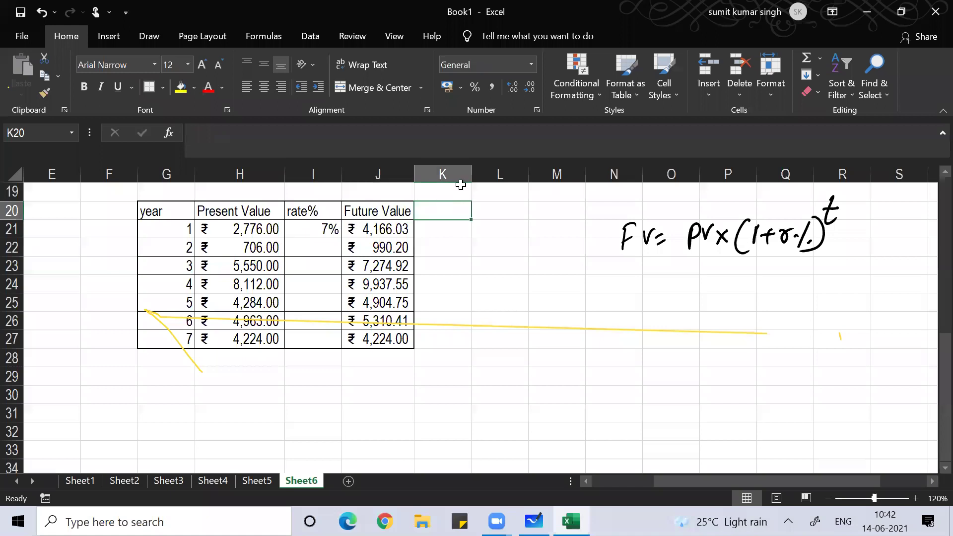
{"action": "left_click_drag", "start_coordinate": [480, 174], "coordinate": [514, 174]}
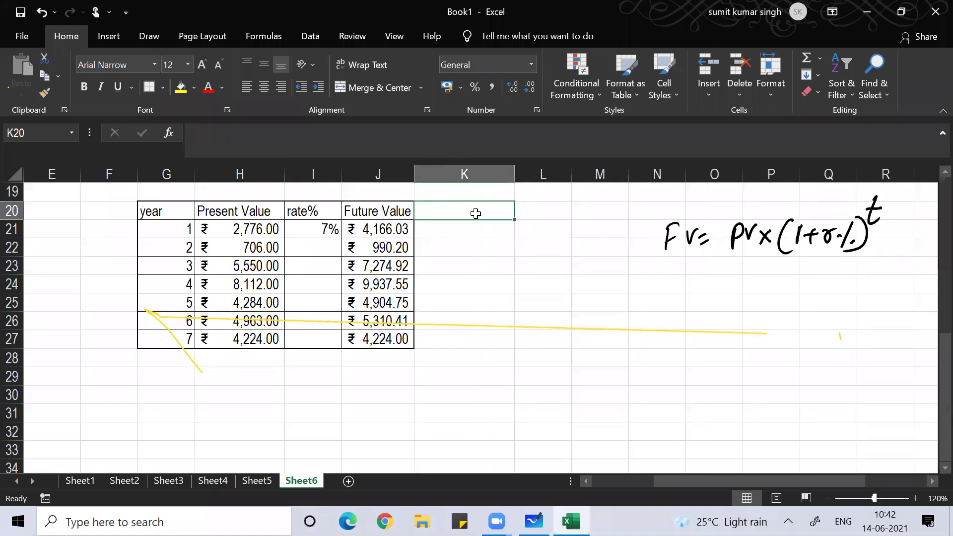
{"action": "type", "text": "Futu"}
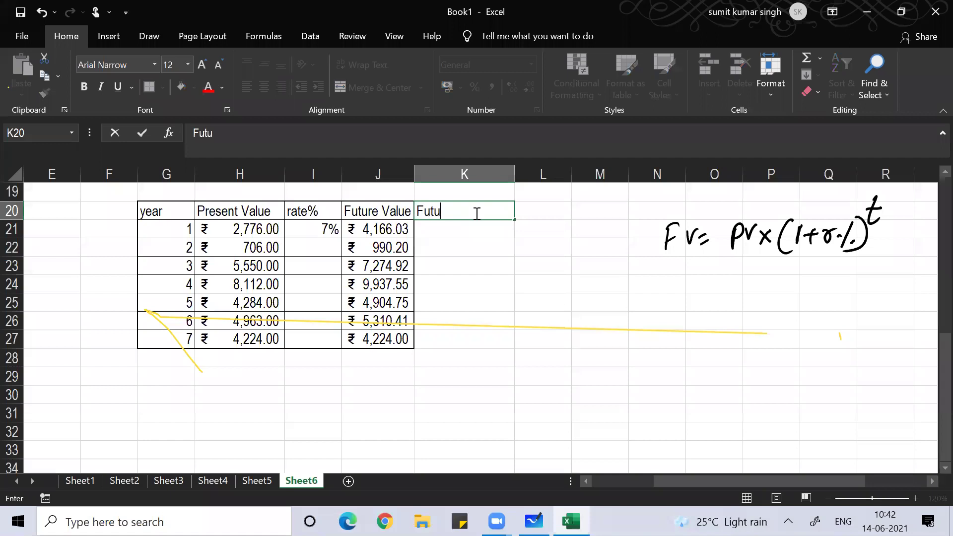
{"action": "type", "text": "re Value"}
Step: Confirm the Future Value heading entry in K20
{"action": "key", "text": "Return"}
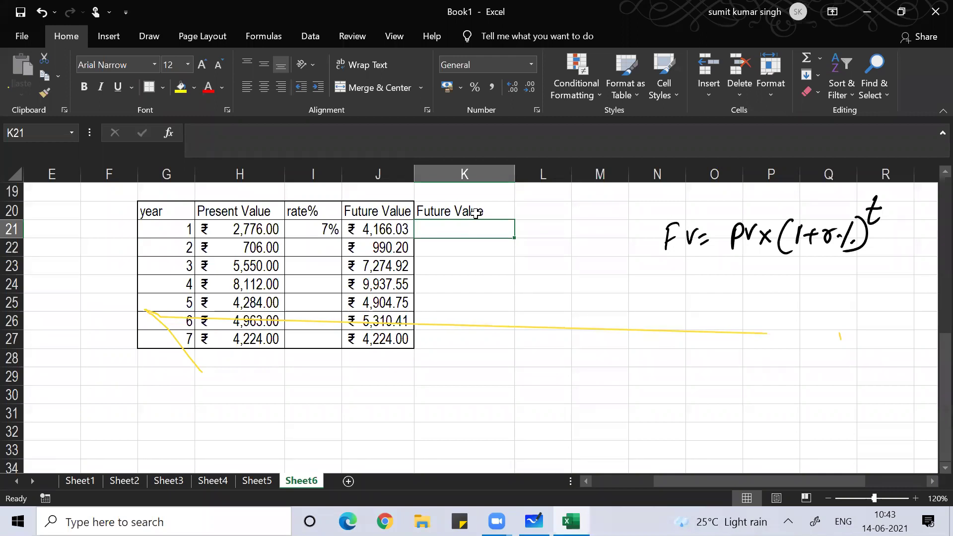
Step: Start K21's FV formula with the 7% rate cell, locked as $I$21
{"action": "type", "text": "=fv"}
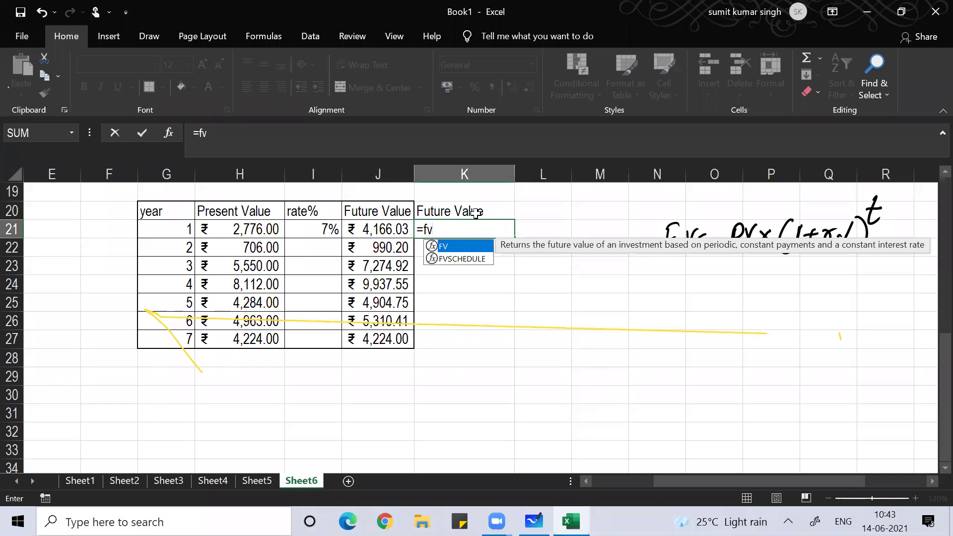
{"action": "type", "text": "("}
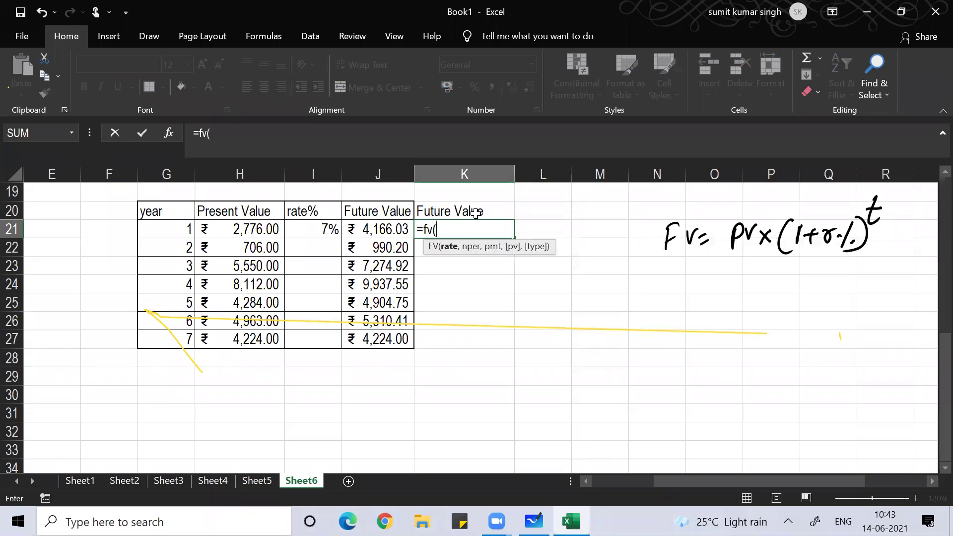
{"action": "left_click", "coordinate": [318, 225]}
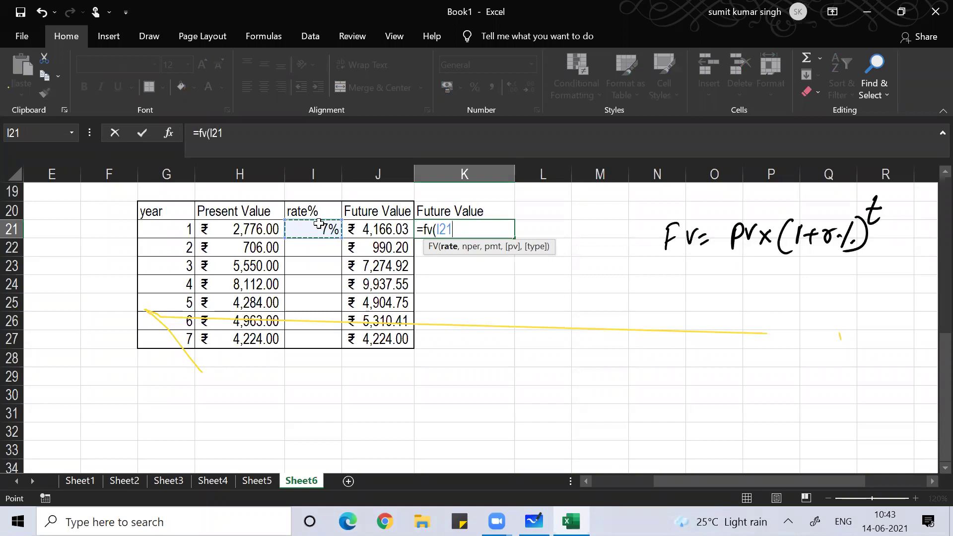
{"action": "type", "text": ","}
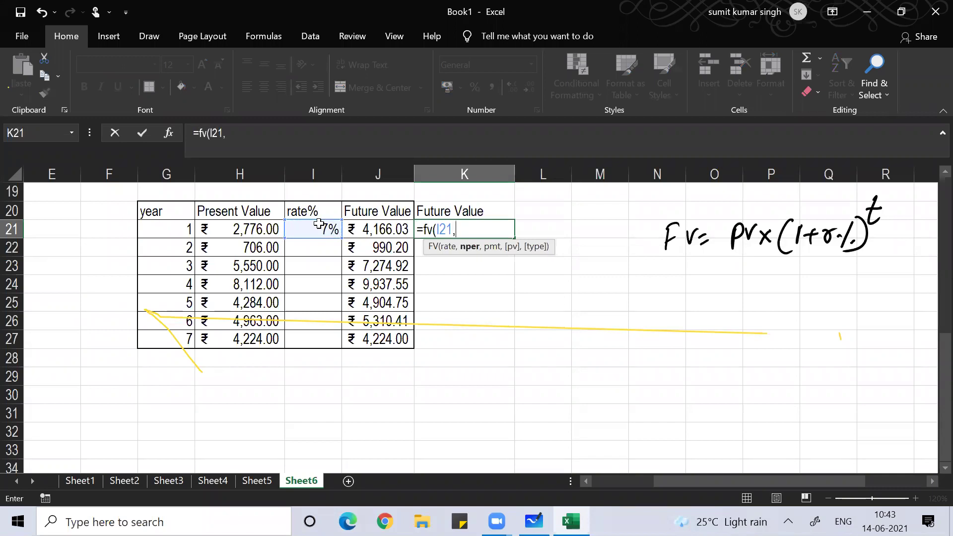
{"action": "left_click", "coordinate": [443, 231]}
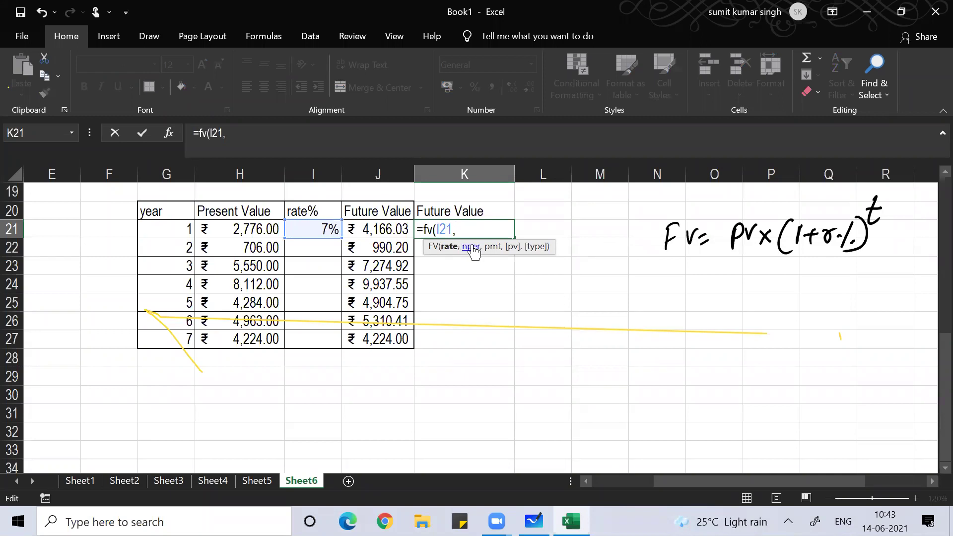
{"action": "key", "text": "F4"}
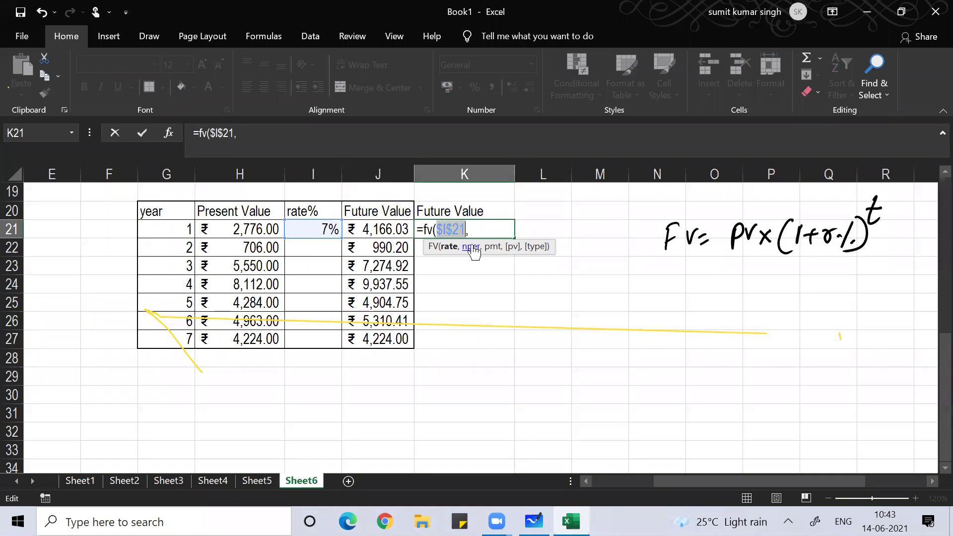
{"action": "left_click", "coordinate": [486, 233]}
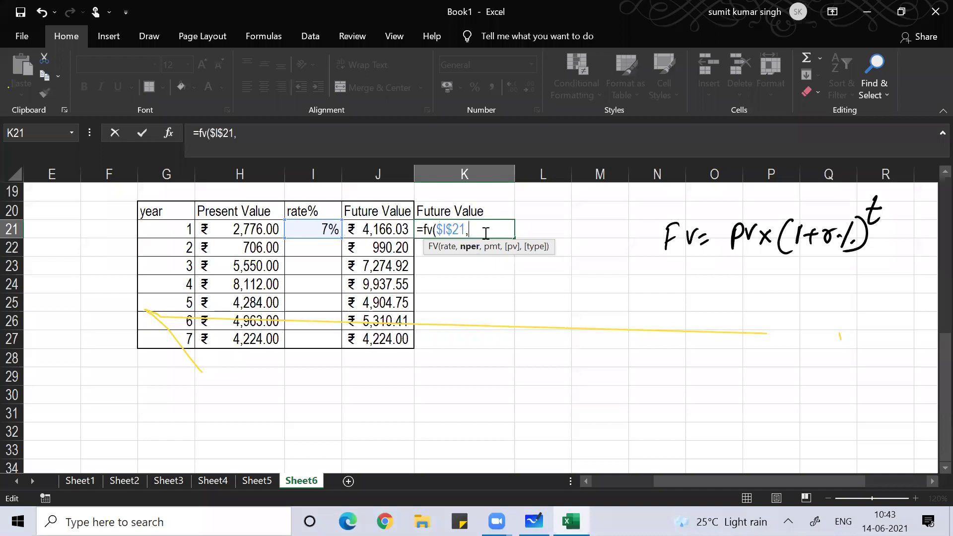
Step: Add the periods argument ($G$27-G21) with an absolute final-year reference
{"action": "type", "text": "("}
{"action": "left_click", "coordinate": [148, 342]}
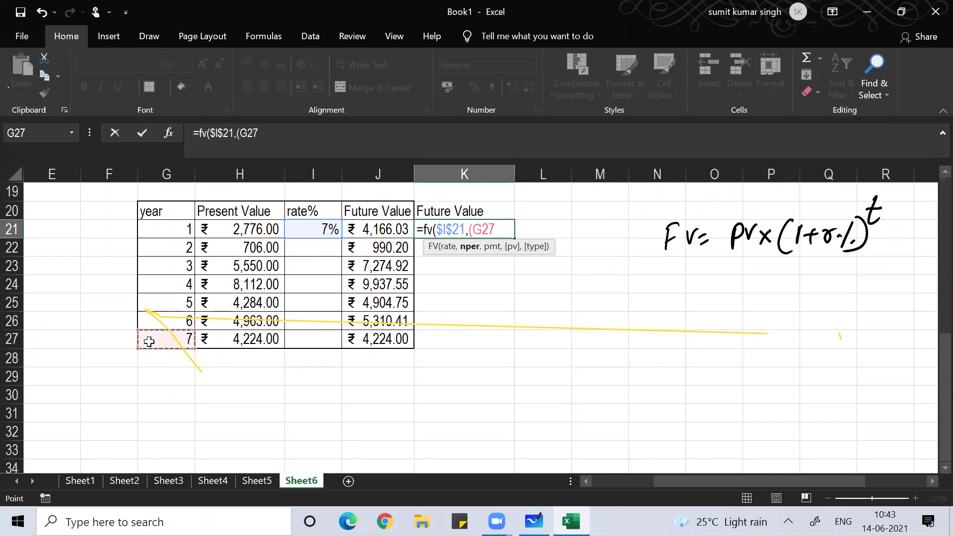
{"action": "key", "text": "F4"}
{"action": "type", "text": "-"}
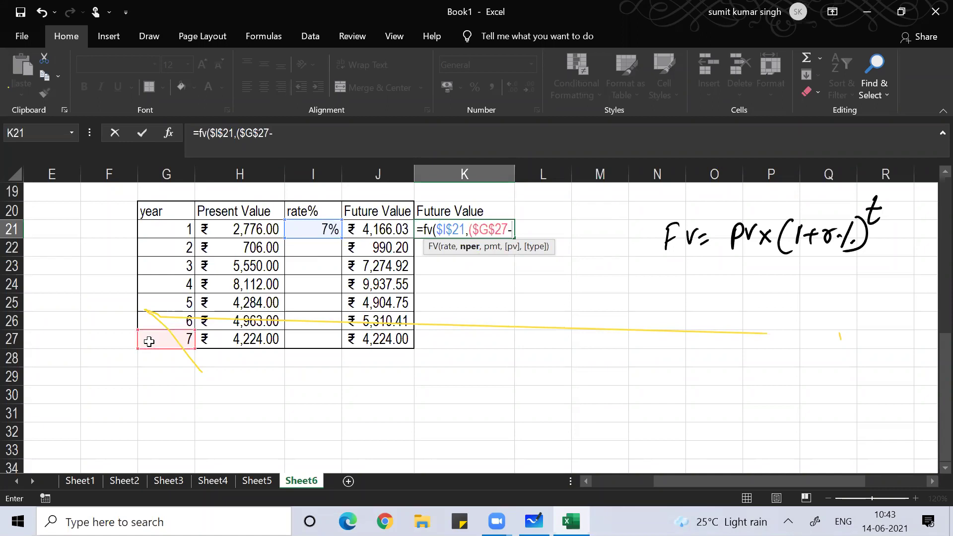
{"action": "left_click", "coordinate": [154, 230]}
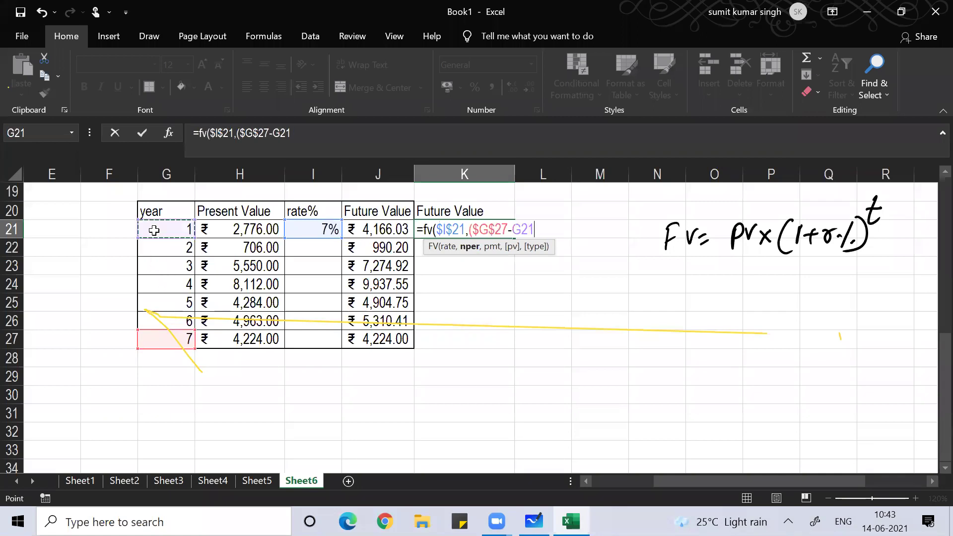
{"action": "type", "text": ")"}
{"action": "type", "text": ","}
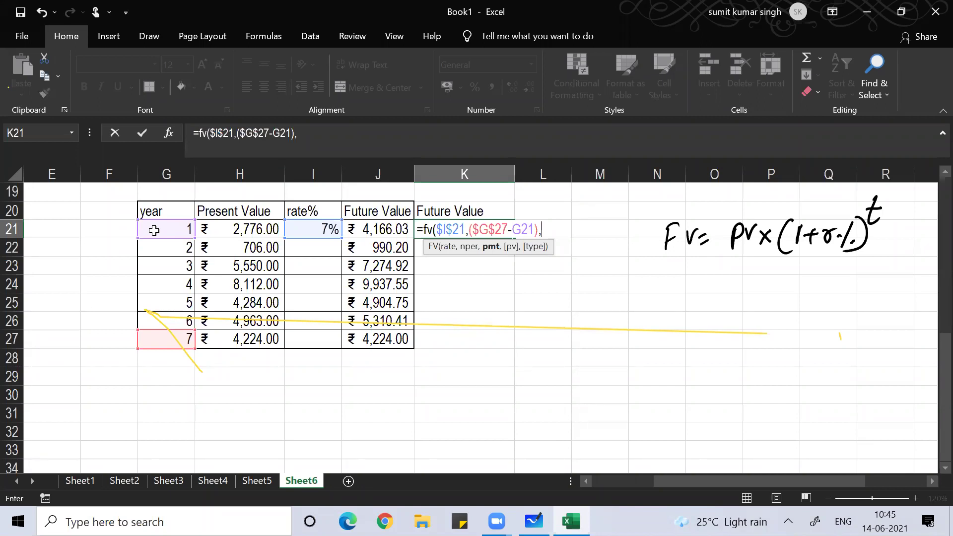
Step: Complete K21 as =FV($I$21,($G$27-G21),0,H21), returning ₹ -4,166.03
{"action": "type", "text": "0,"}
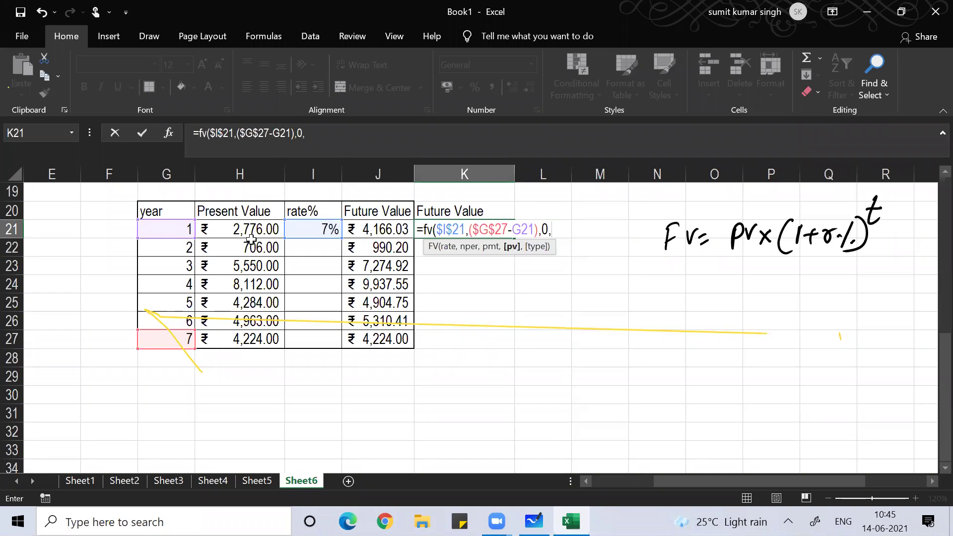
{"action": "left_click", "coordinate": [217, 231]}
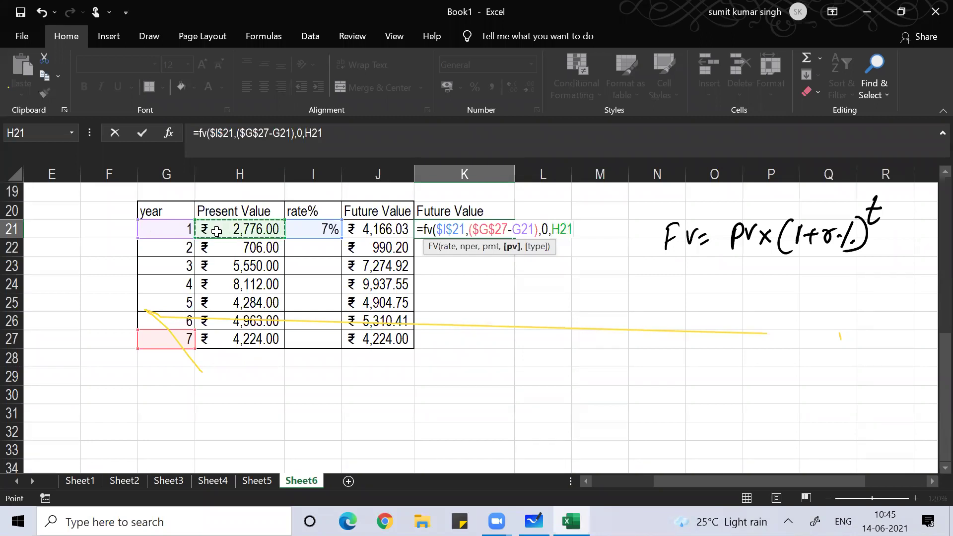
{"action": "type", "text": ",0"}
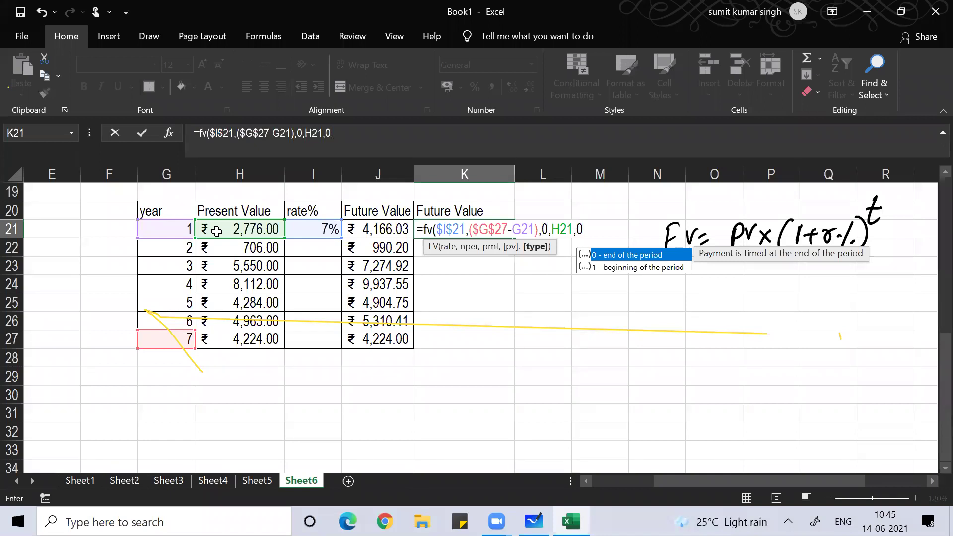
{"action": "key", "text": "BackSpace"}
{"action": "key", "text": "BackSpace"}
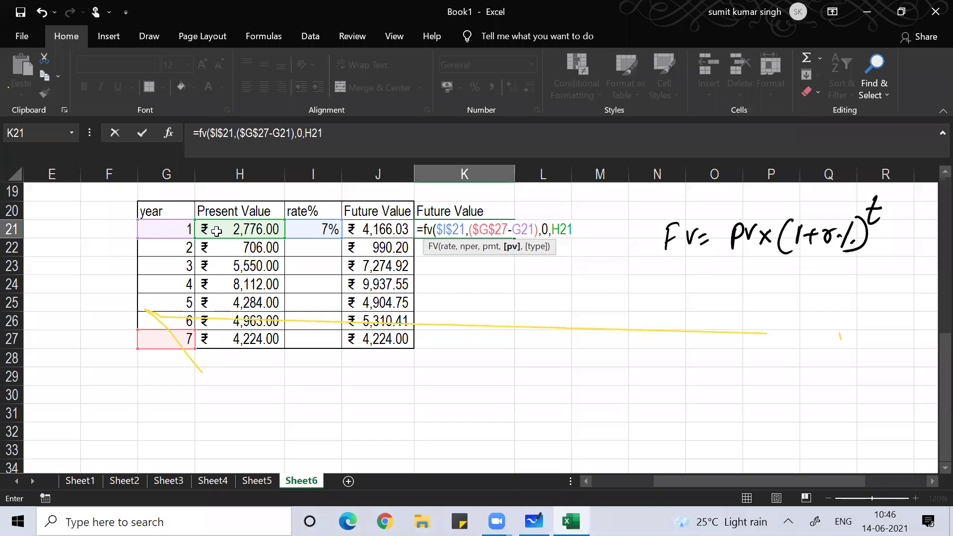
{"action": "type", "text": ")"}
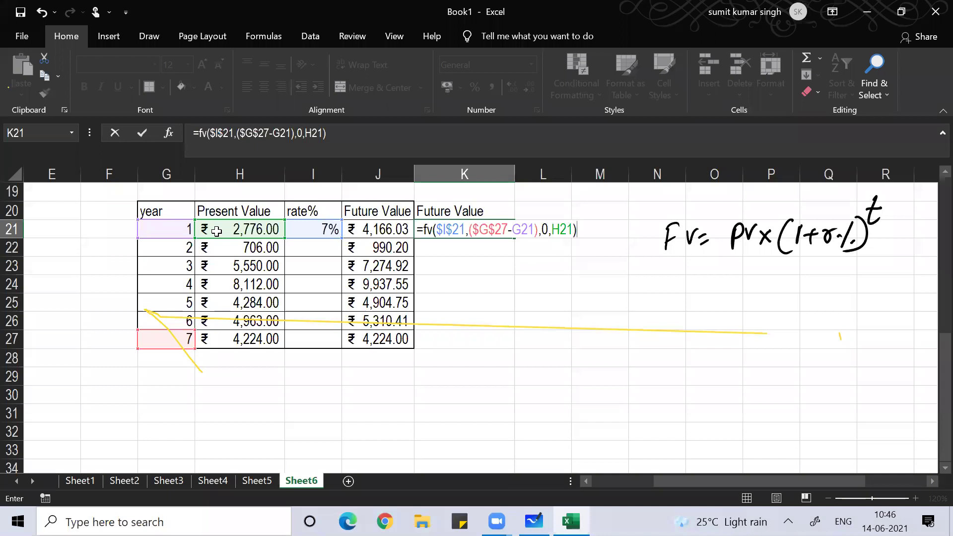
{"action": "key", "text": "Return"}
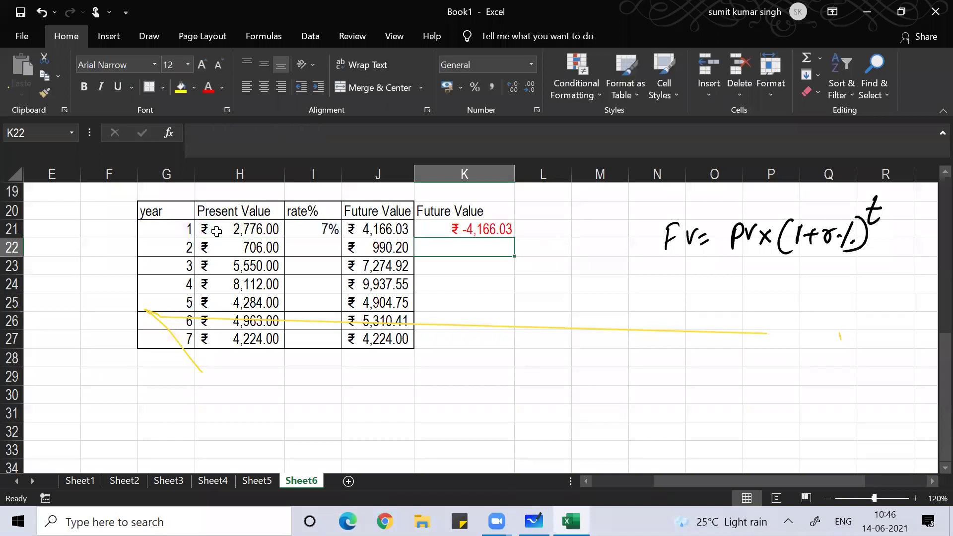
Step: Reopen K21's formula and replace the closing parenthesis after H21 with a comma
{"action": "key", "text": "Up"}
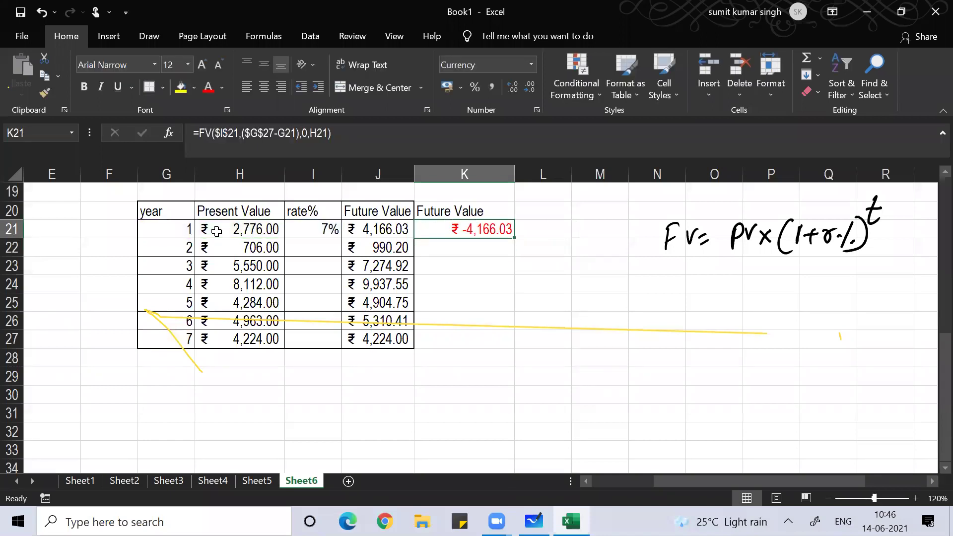
{"action": "key", "text": "F2"}
{"action": "key", "text": "BackSpace"}
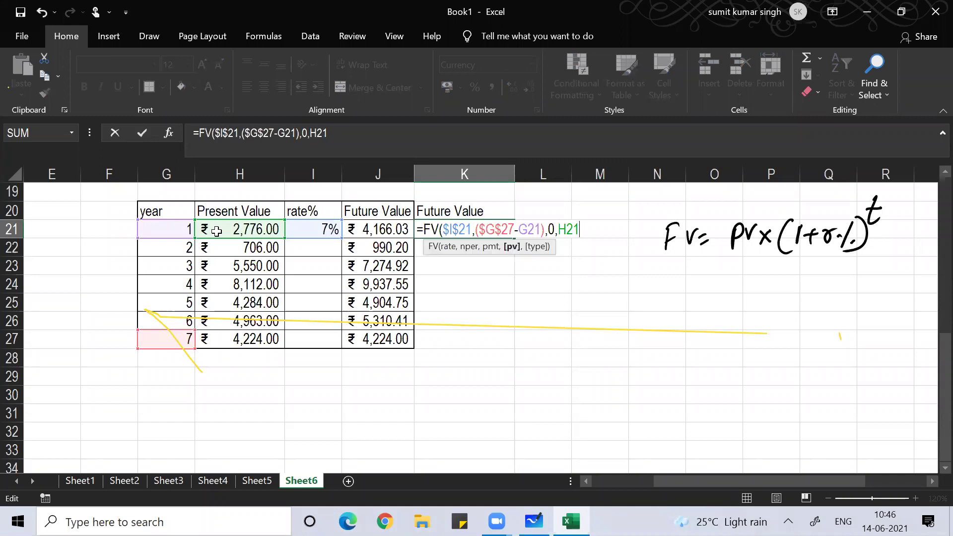
{"action": "type", "text": ","}
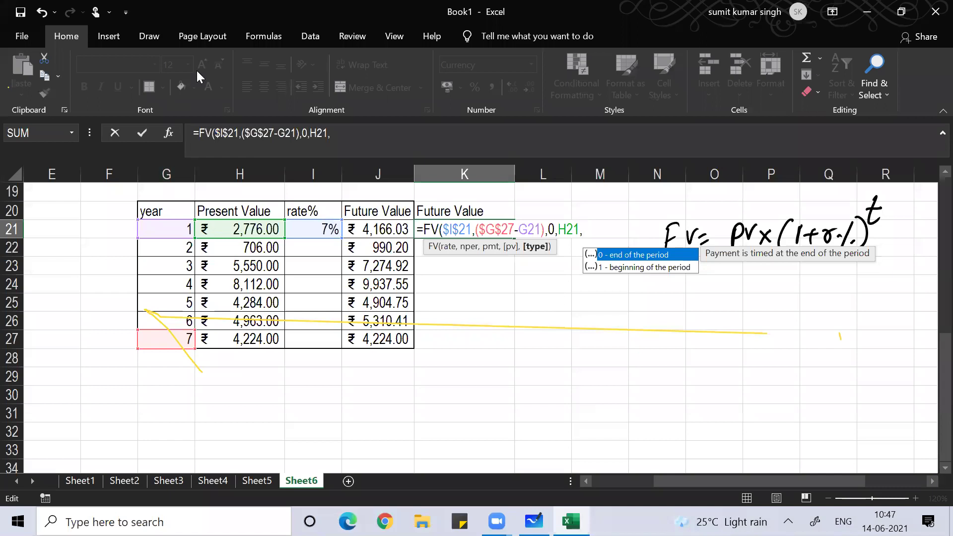
Step: Add type argument 0, committing =FV($I$21,($G$27-G21),0,H21,0) in K21
{"action": "left_click", "coordinate": [534, 90]}
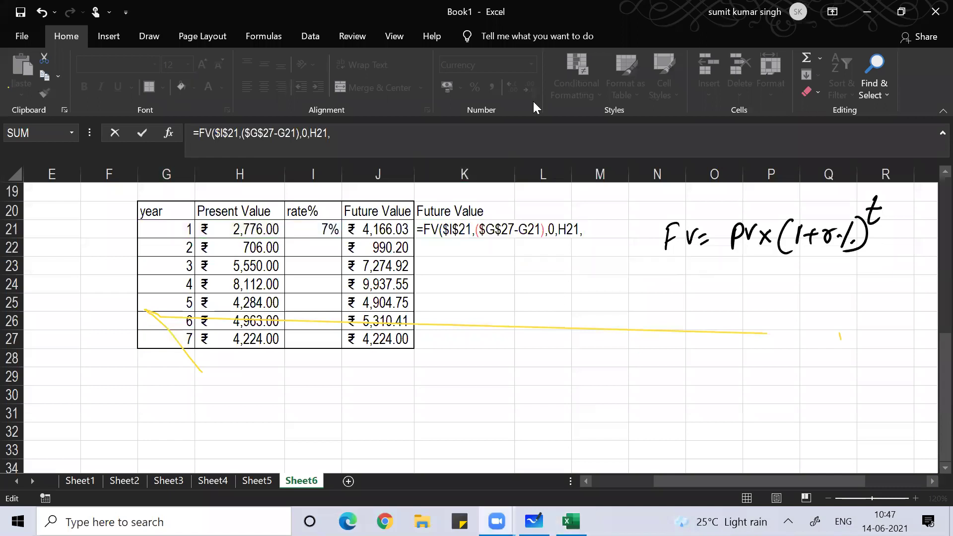
{"action": "left_click", "coordinate": [607, 225]}
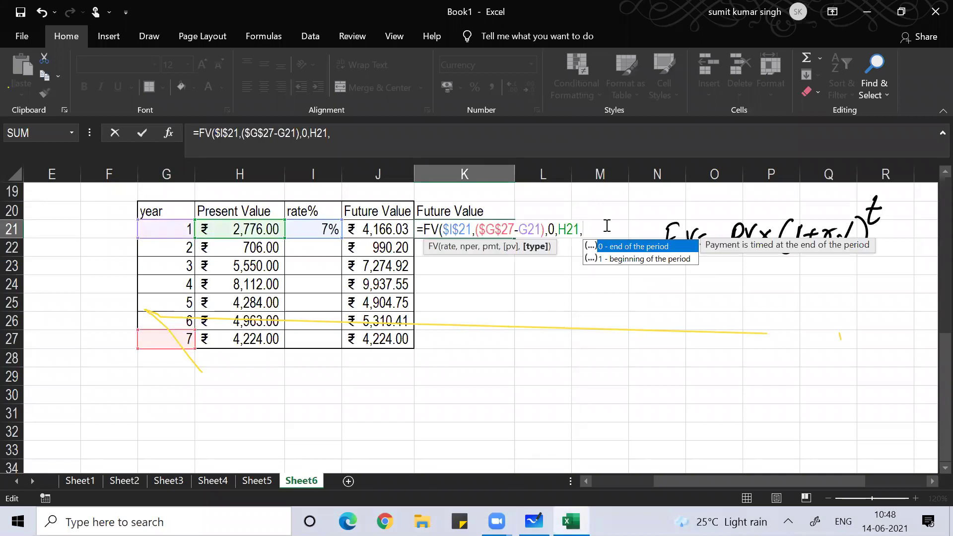
{"action": "type", "text": "0)"}
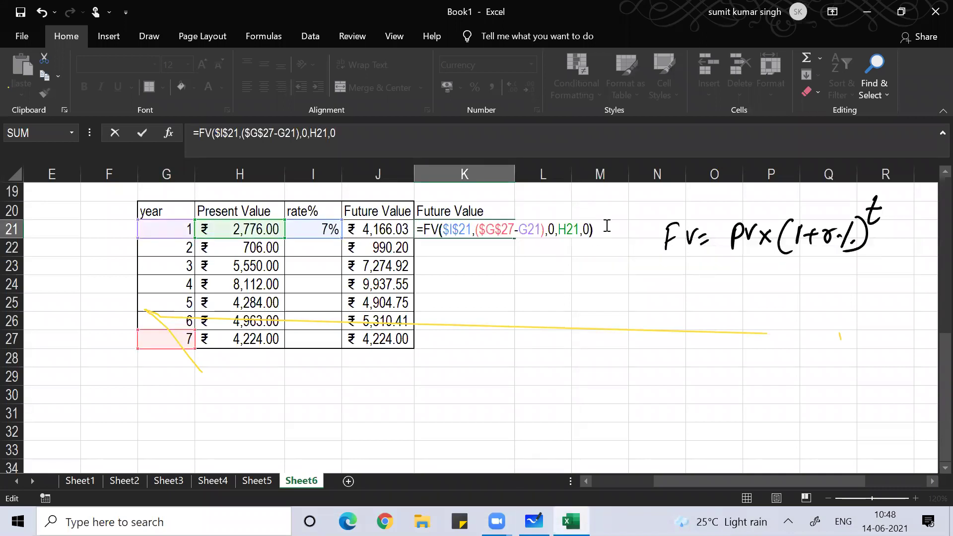
{"action": "key", "text": "Return"}
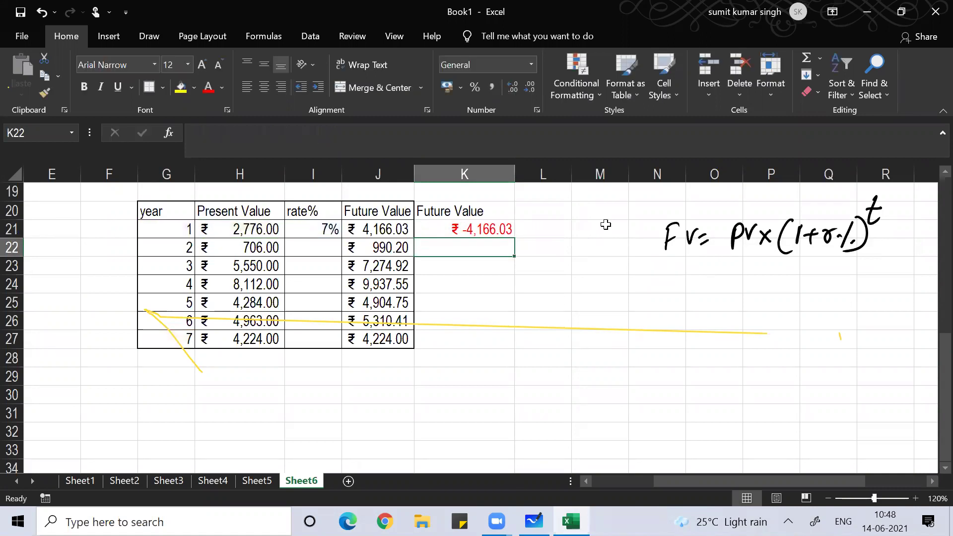
Step: Return to K21 and reopen its formula for editing
{"action": "key", "text": "Down"}
{"action": "key", "text": "Up"}
{"action": "key", "text": "Up"}
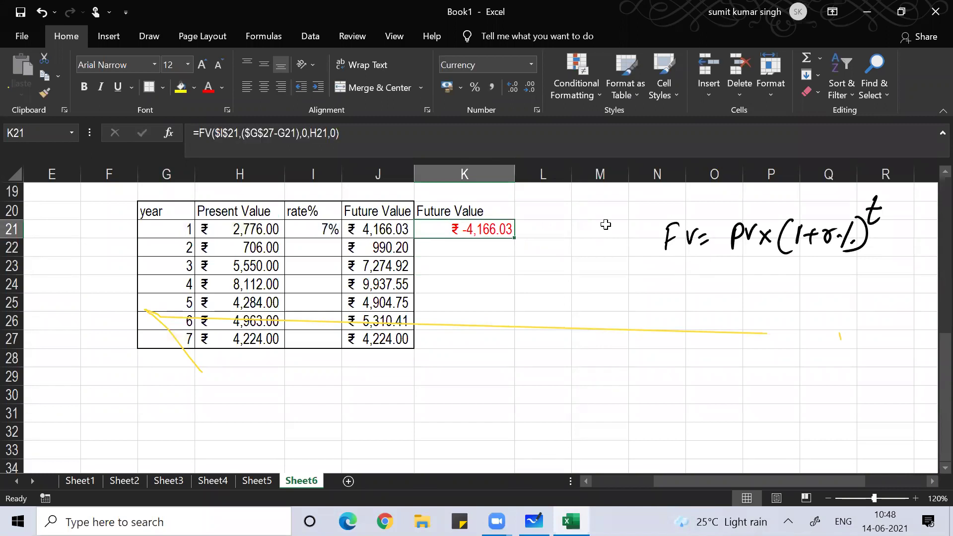
{"action": "key", "text": "F2"}
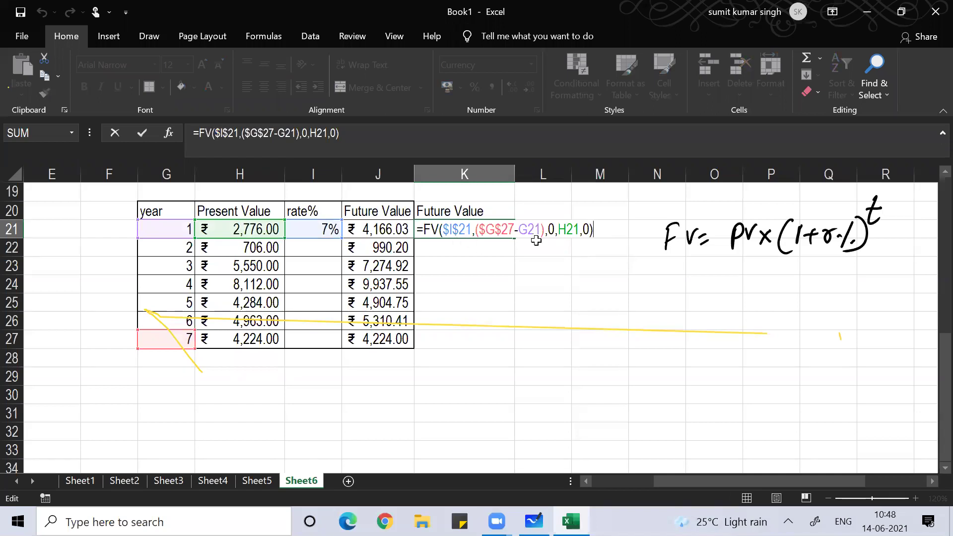
Step: Negate the present value so K21 reads =FV($I$21,($G$27-G21),0,-H21,0)
{"action": "left_click", "coordinate": [561, 229]}
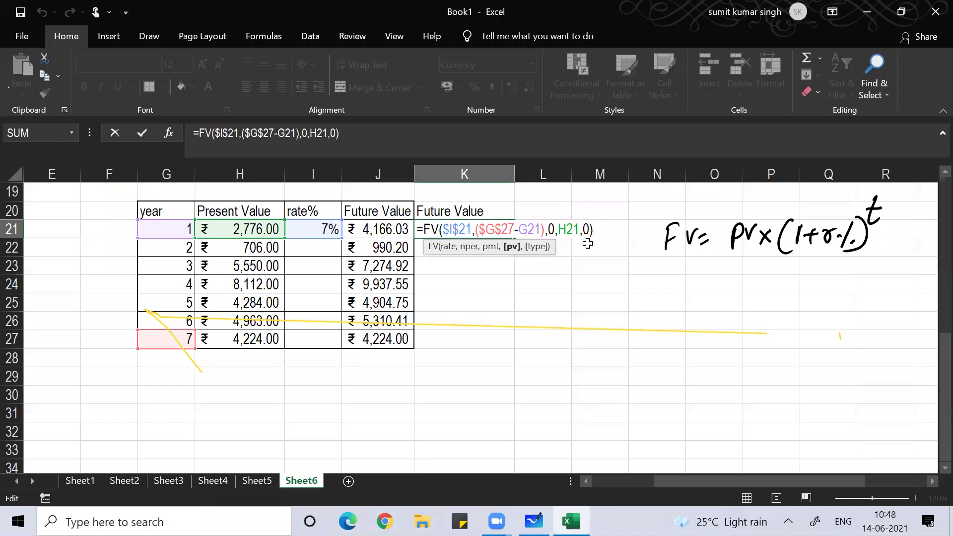
{"action": "type", "text": "-"}
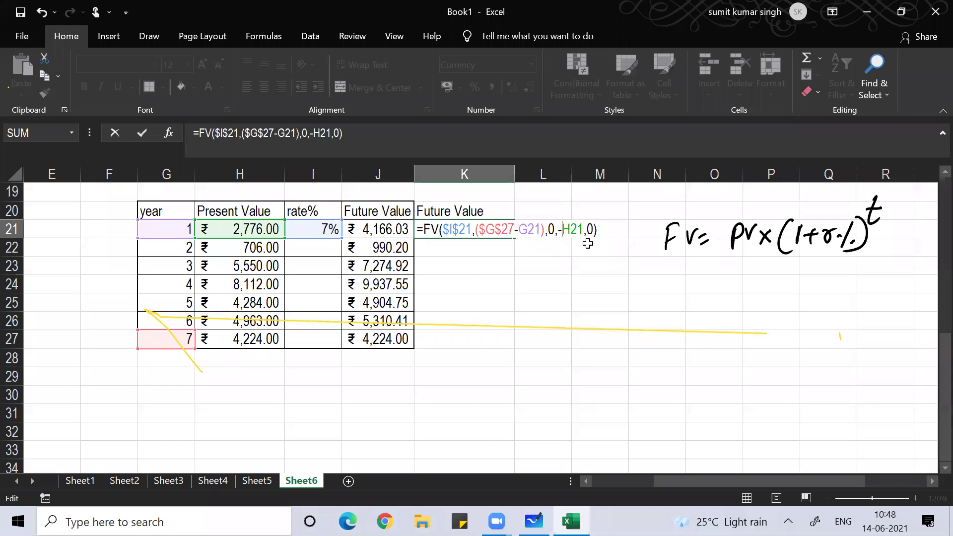
{"action": "key", "text": "Return"}
Step: Fill K21's FV formula down to K27 and verify the copied formula in K23
{"action": "key", "text": "Up"}
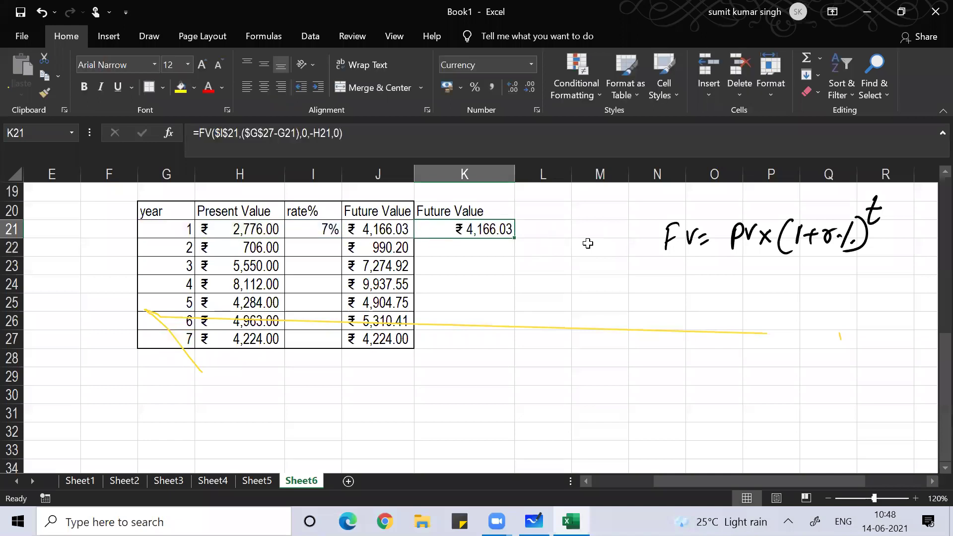
{"action": "double_click", "coordinate": [513, 237]}
{"action": "left_click", "coordinate": [475, 297]}
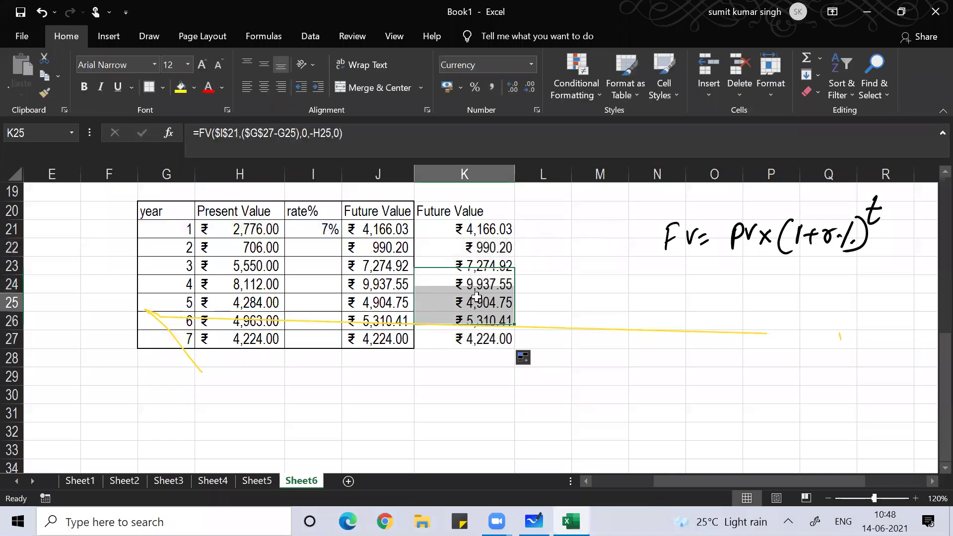
{"action": "left_click", "coordinate": [475, 261]}
{"action": "key", "text": "F2"}
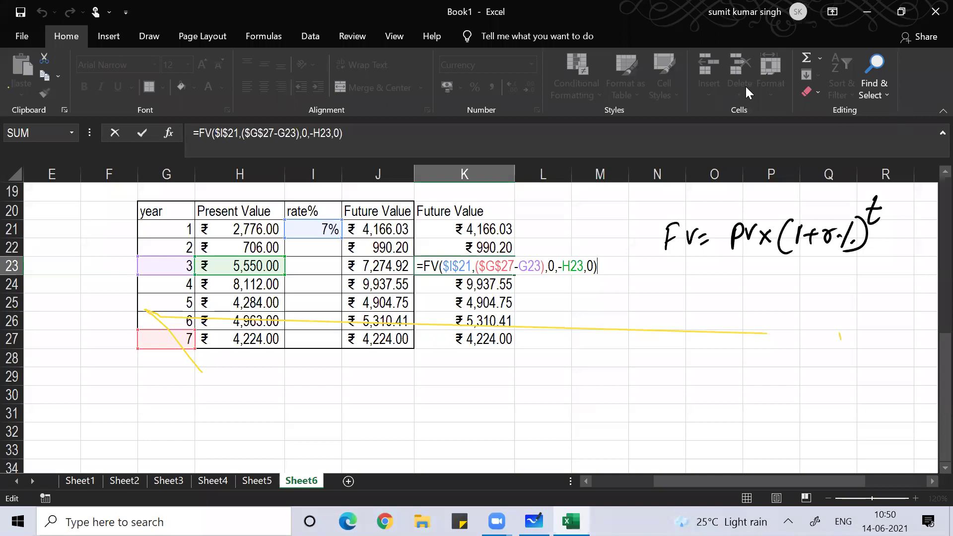
Step: Commit K23's FV formula, giving ₹7,274.92 for year 3, then select H21
{"action": "left_click", "coordinate": [620, 65]}
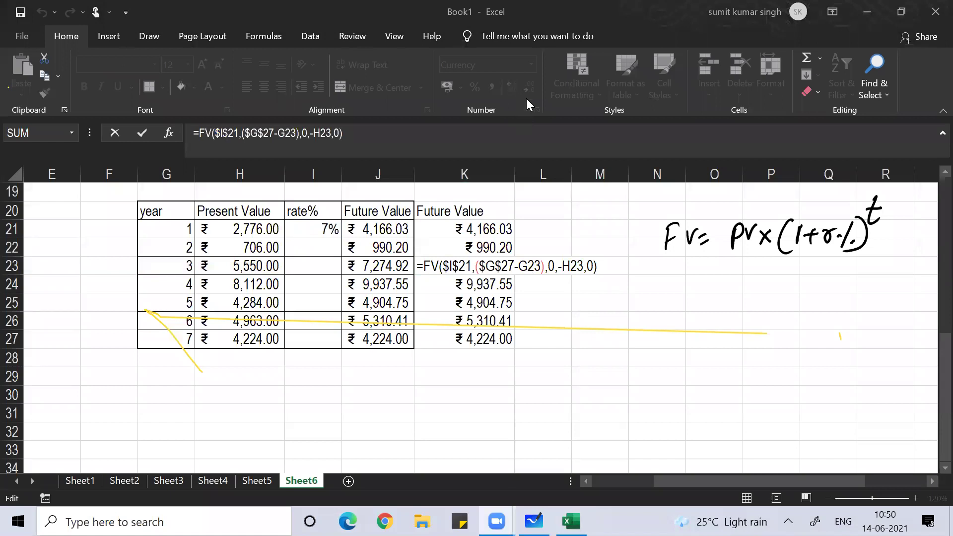
{"action": "left_click", "coordinate": [367, 247]}
{"action": "key", "text": "Return"}
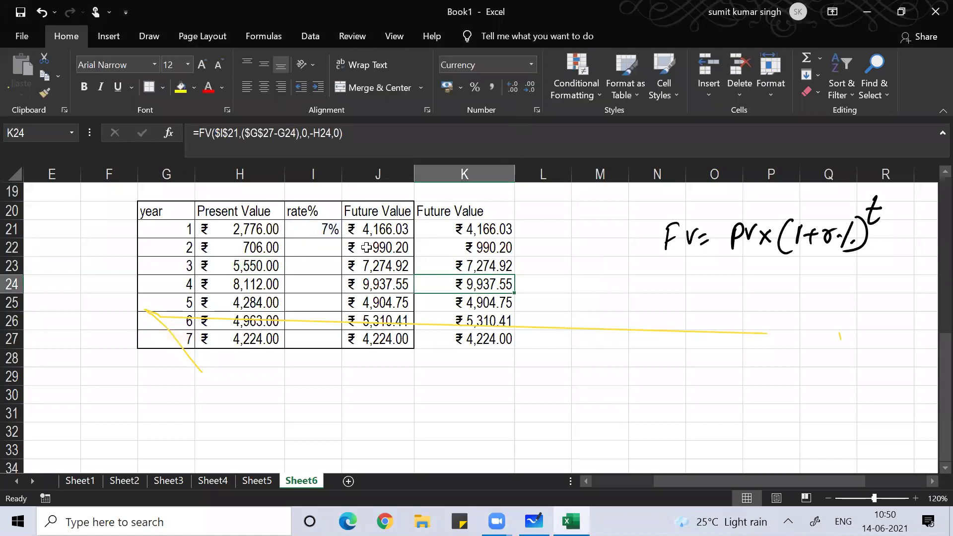
{"action": "left_click", "coordinate": [249, 232]}
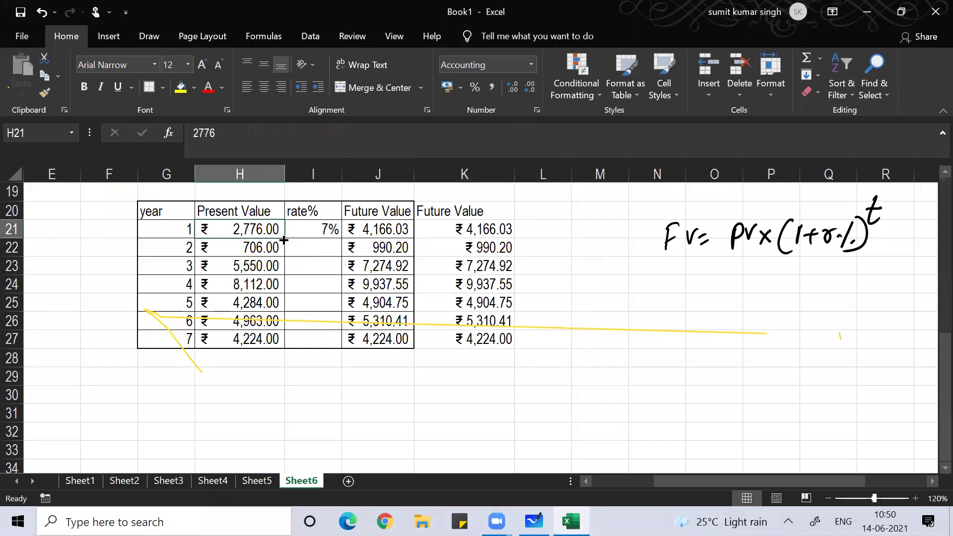
Step: Fill H21's ₹2,776 present value down to H27 and pick a cell below the table
{"action": "left_click_drag", "start_coordinate": [283, 240], "coordinate": [283, 345]}
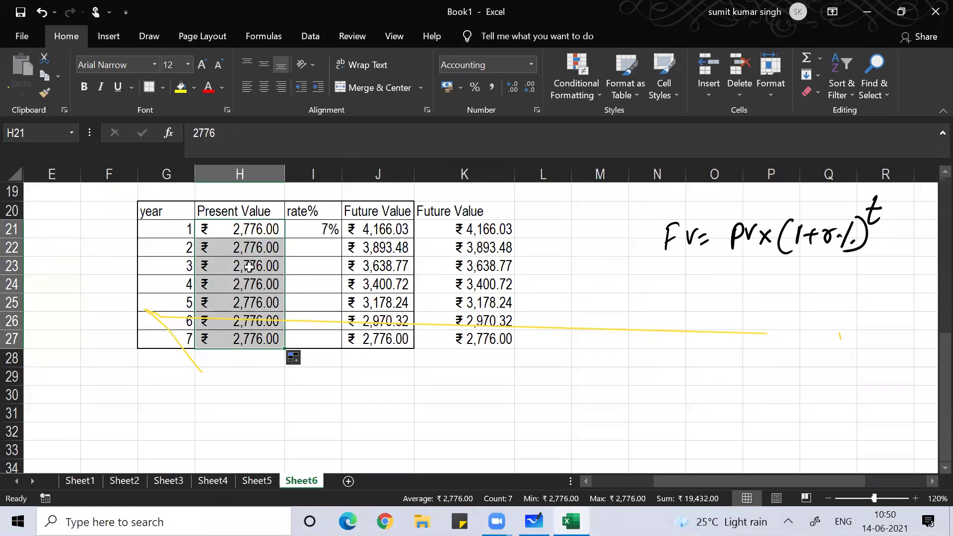
{"action": "left_click", "coordinate": [238, 301]}
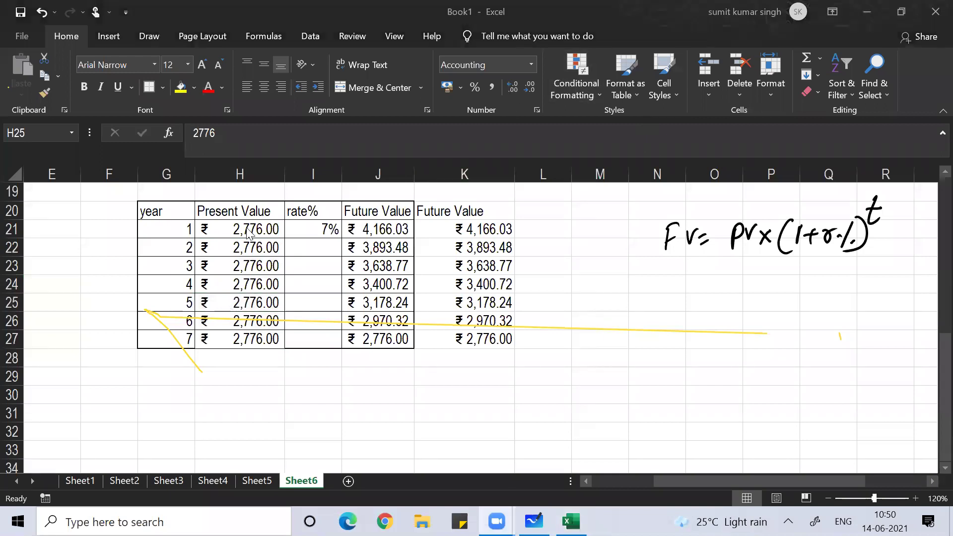
{"action": "left_click", "coordinate": [573, 328]}
{"action": "left_click", "coordinate": [566, 332]}
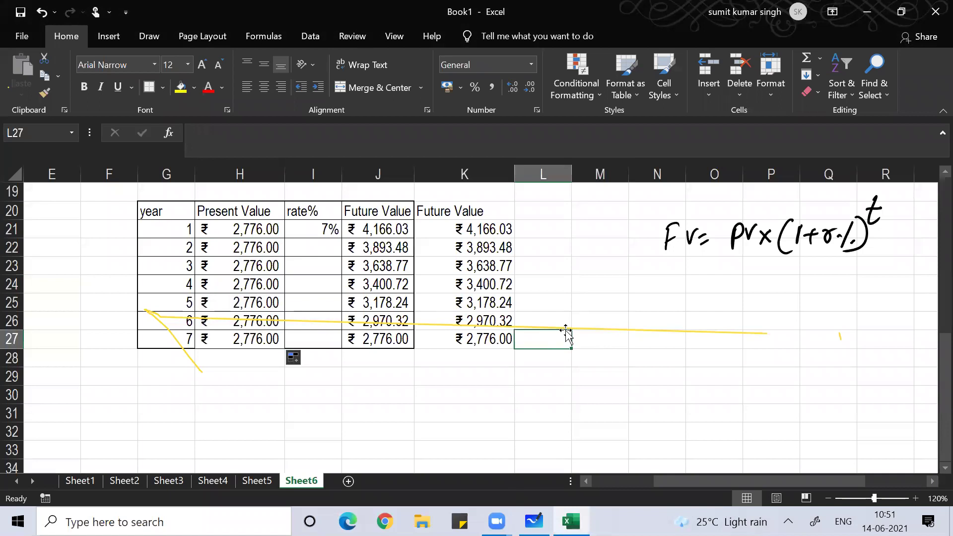
{"action": "left_click", "coordinate": [333, 408]}
{"action": "left_click", "coordinate": [377, 380]}
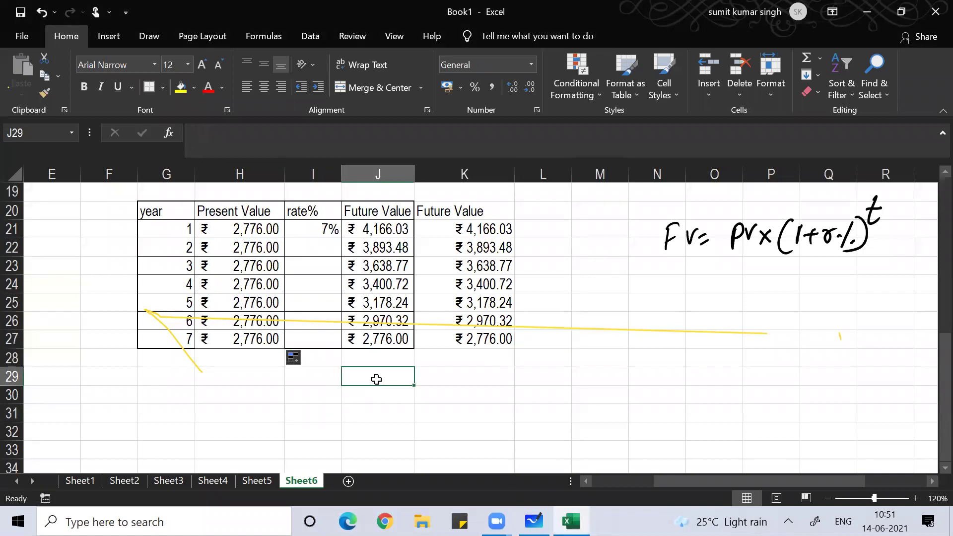
{"action": "left_click", "coordinate": [283, 395]}
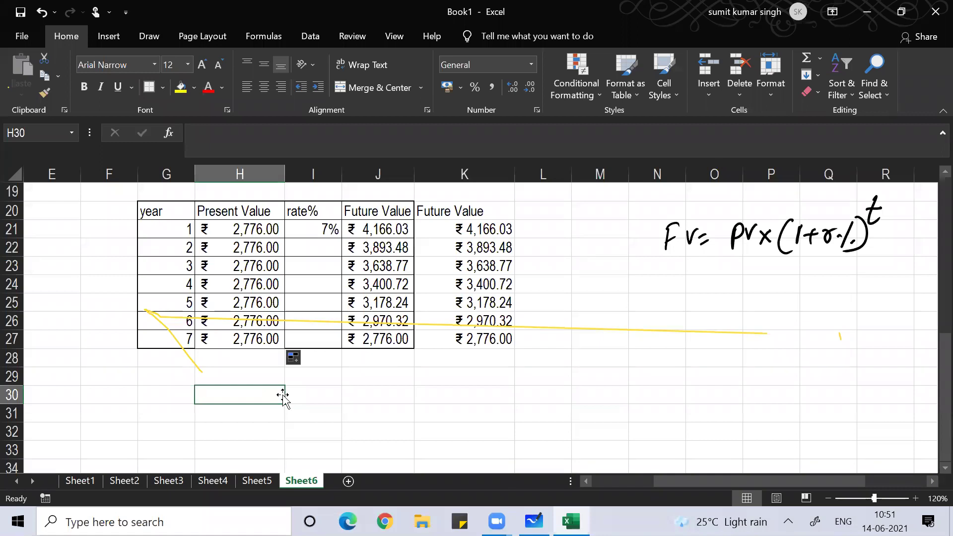
Step: Label I30 'Total Corpus' and autofit column I to fit it
{"action": "key", "text": "Right"}
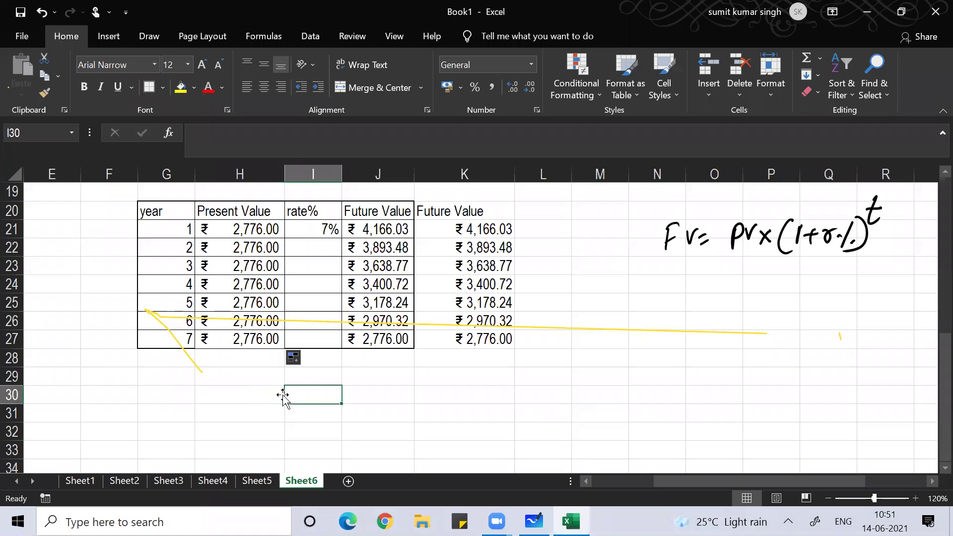
{"action": "type", "text": "To"}
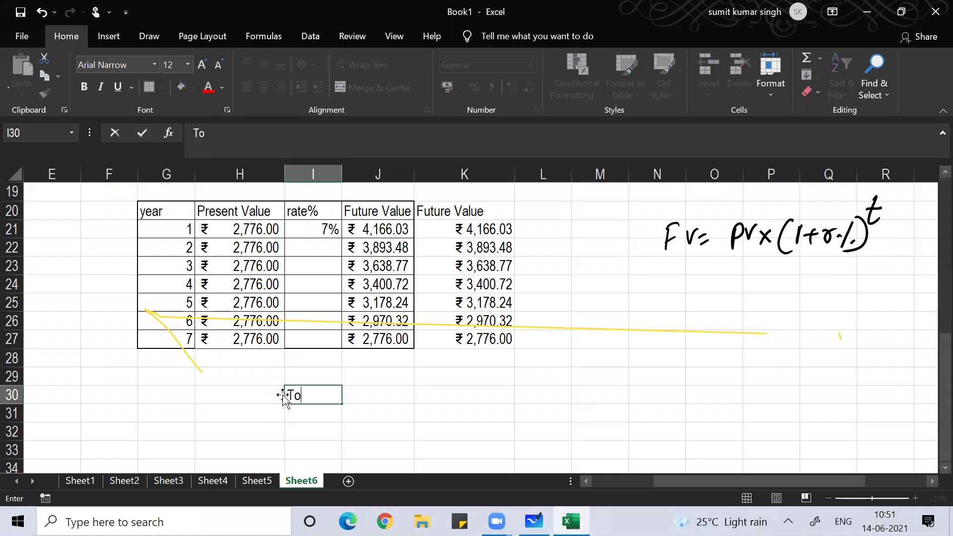
{"action": "type", "text": "tal Corpus"}
{"action": "key", "text": "Return"}
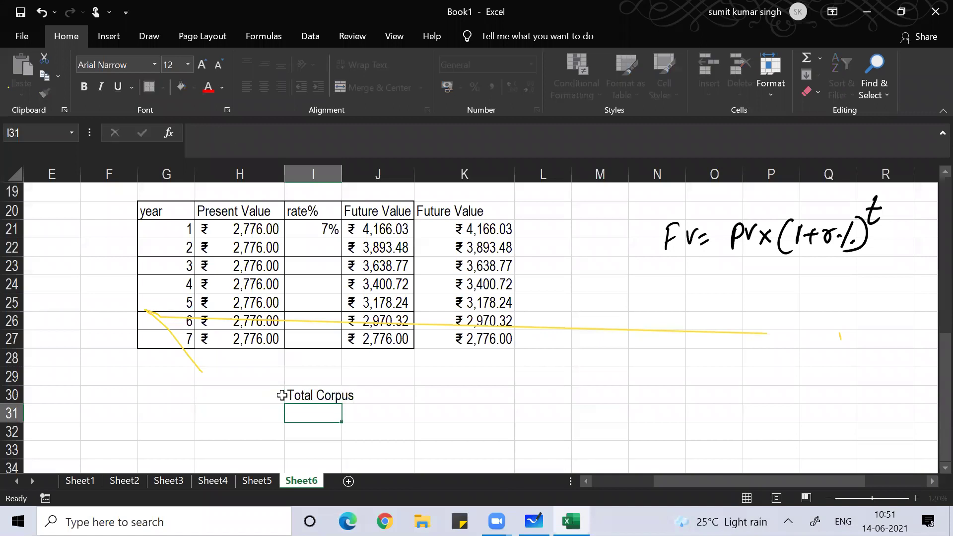
{"action": "key", "text": "Up"}
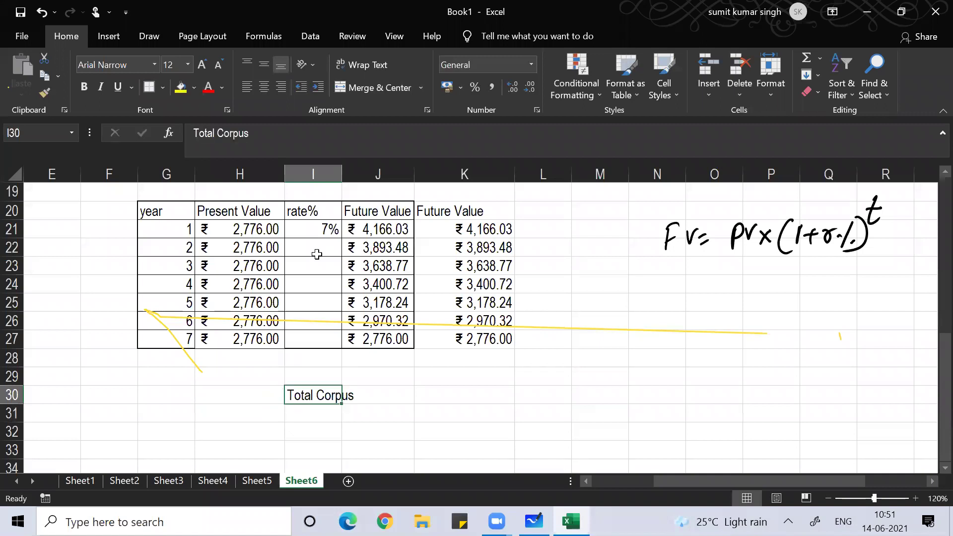
{"action": "double_click", "coordinate": [341, 174]}
Step: AutoSum the future values into J30, enlarge its font, make it red, and copy it
{"action": "key", "text": "Right"}
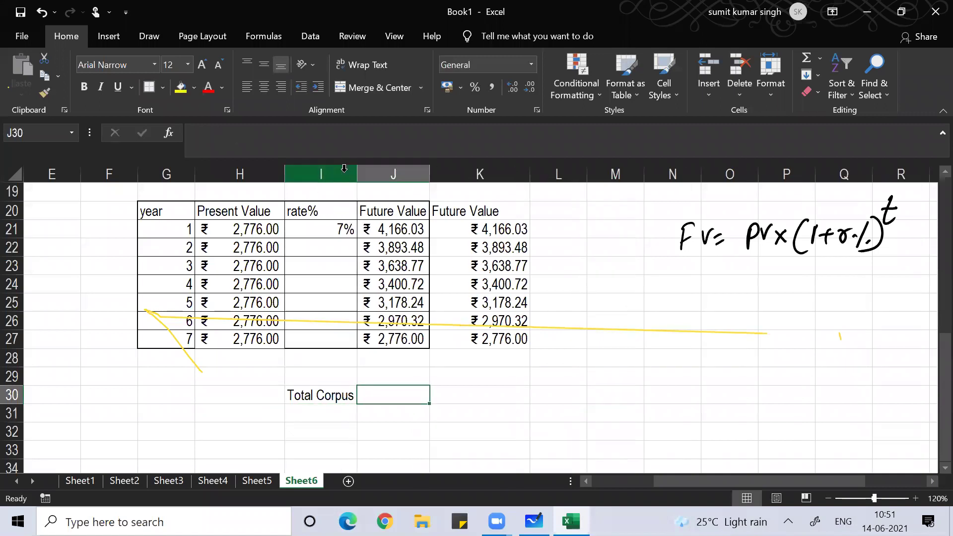
{"action": "key", "text": "alt+equal"}
{"action": "key", "text": "Return"}
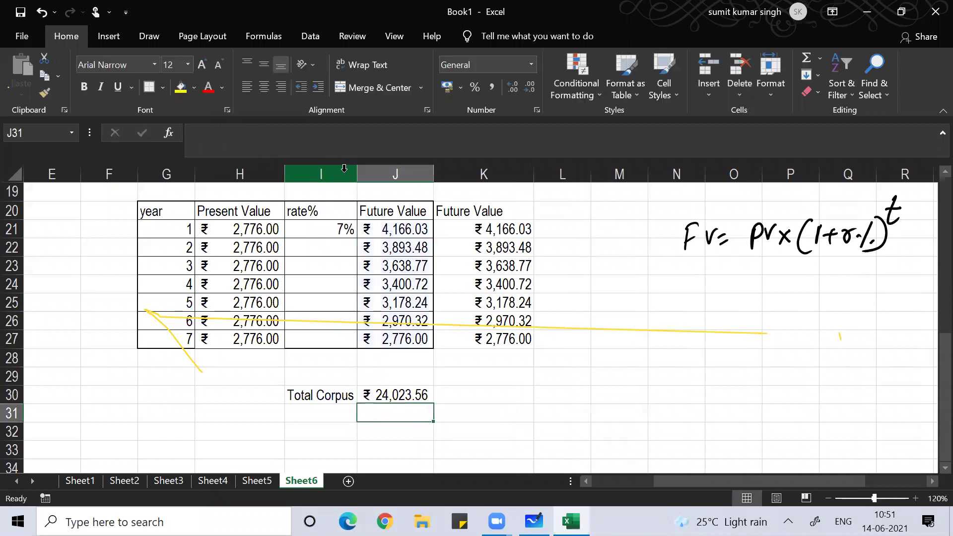
{"action": "key", "text": "Up"}
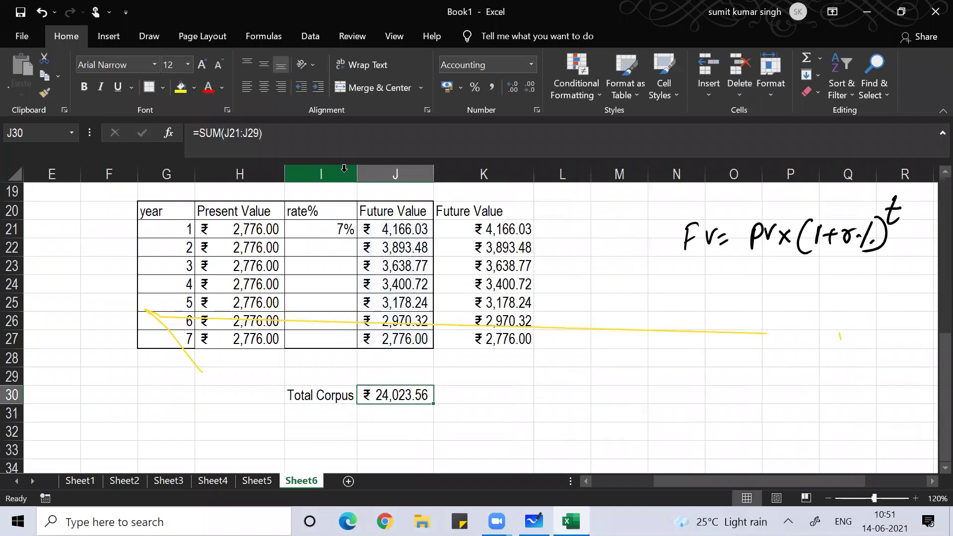
{"action": "left_click", "coordinate": [202, 65]}
{"action": "left_click", "coordinate": [203, 64]}
{"action": "left_click", "coordinate": [202, 64]}
{"action": "left_click", "coordinate": [202, 65]}
{"action": "left_click", "coordinate": [202, 64]}
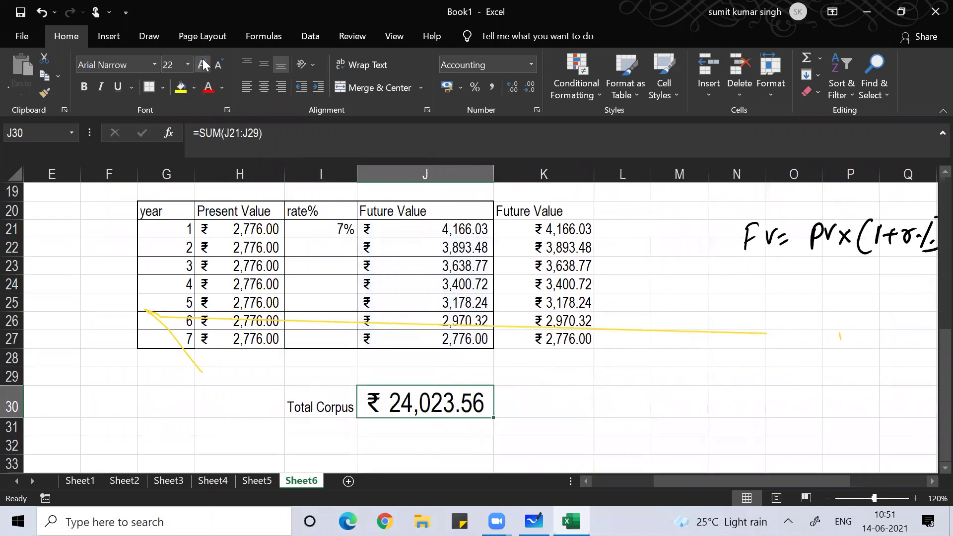
{"action": "left_click", "coordinate": [205, 91]}
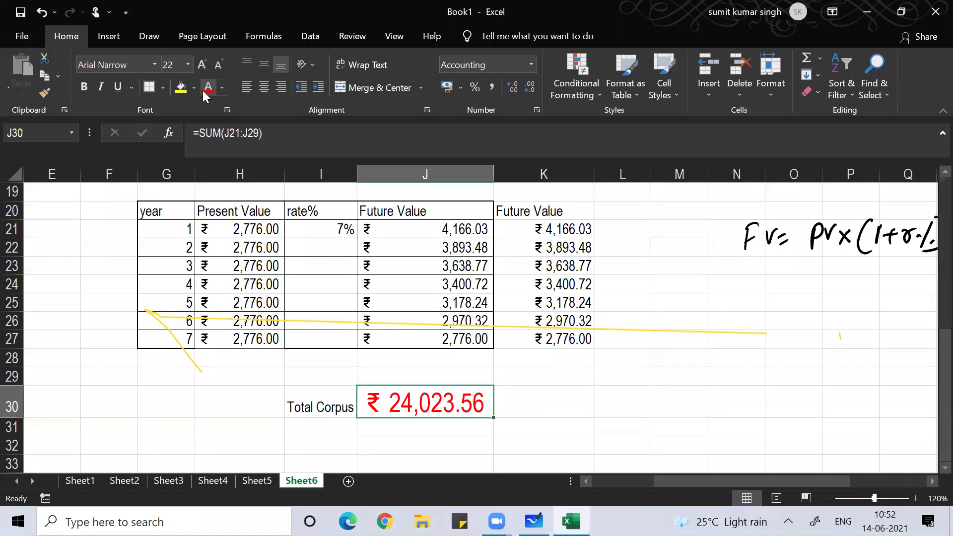
{"action": "key", "text": "ctrl+c"}
Step: Paste the total into K30 and autofit column K
{"action": "key", "text": "Right"}
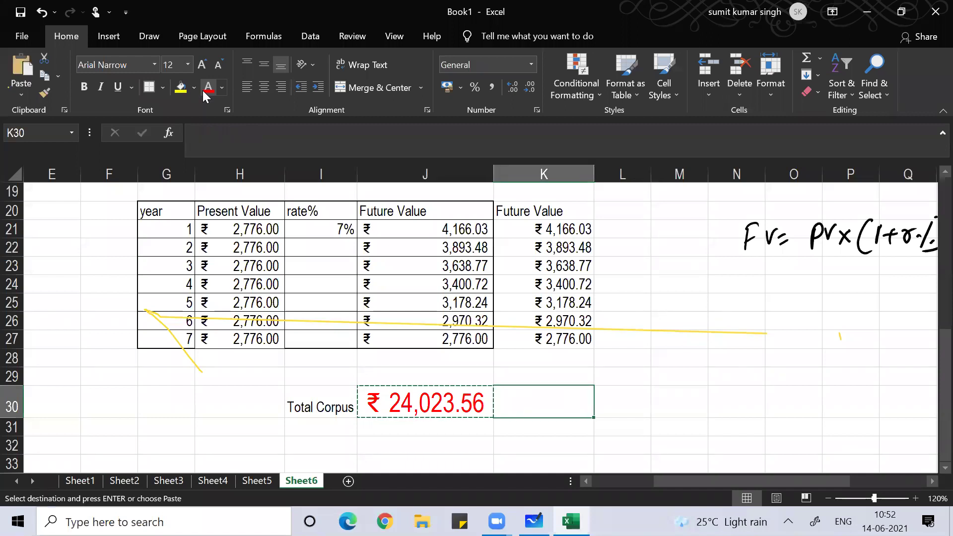
{"action": "key", "text": "ctrl+v"}
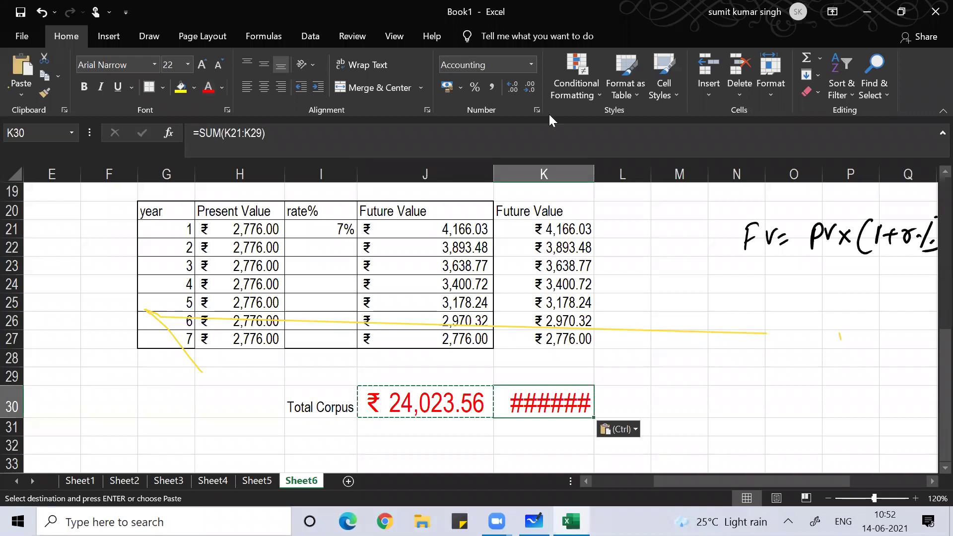
{"action": "double_click", "coordinate": [594, 173]}
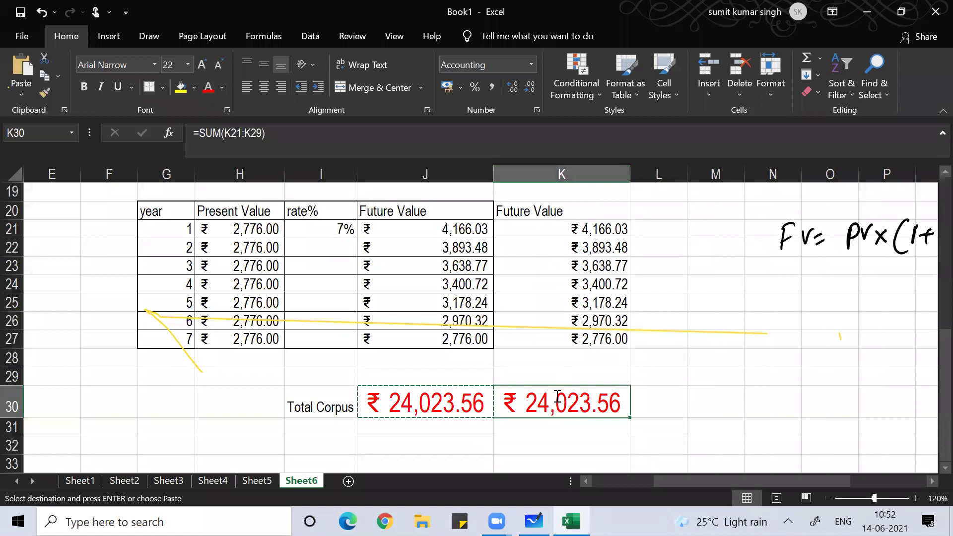
Step: Enter =FV(I21,G27,-H21,0,0) in K30 to get ₹24,023.56
{"action": "type", "text": "=fv("}
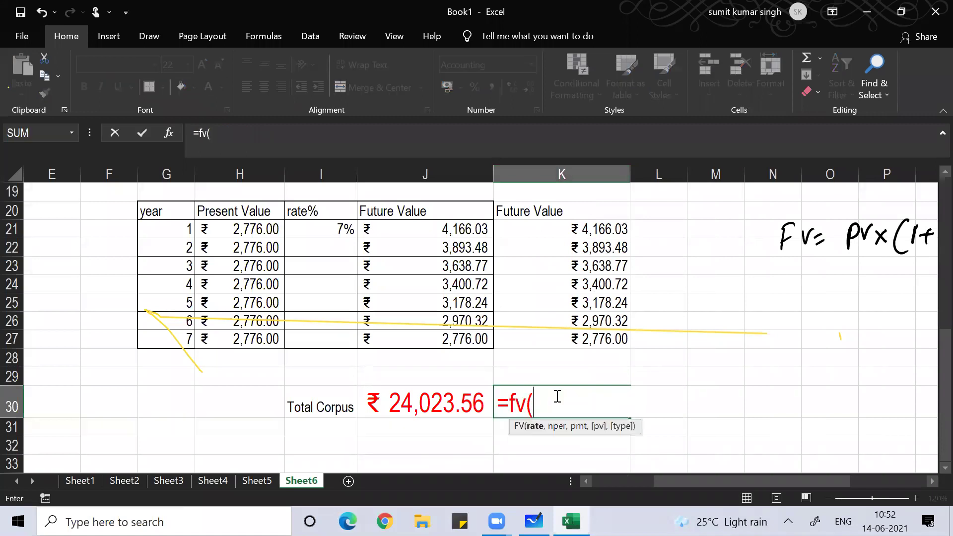
{"action": "left_click", "coordinate": [328, 228]}
{"action": "type", "text": ","}
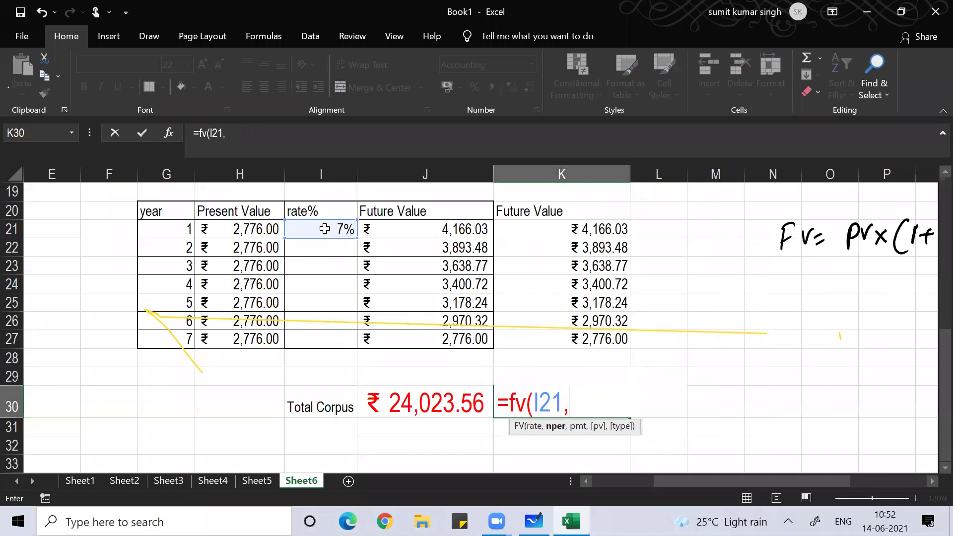
{"action": "left_click", "coordinate": [149, 342]}
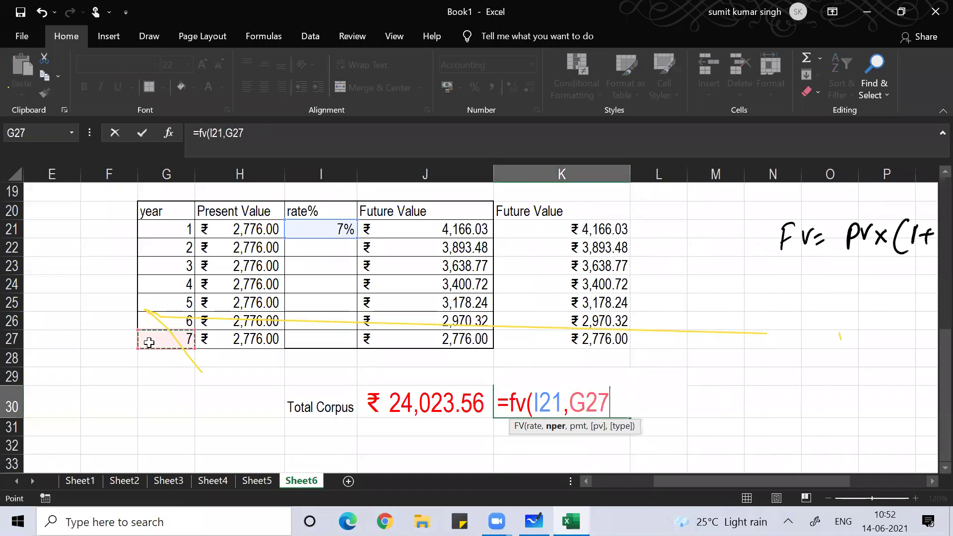
{"action": "type", "text": ",-"}
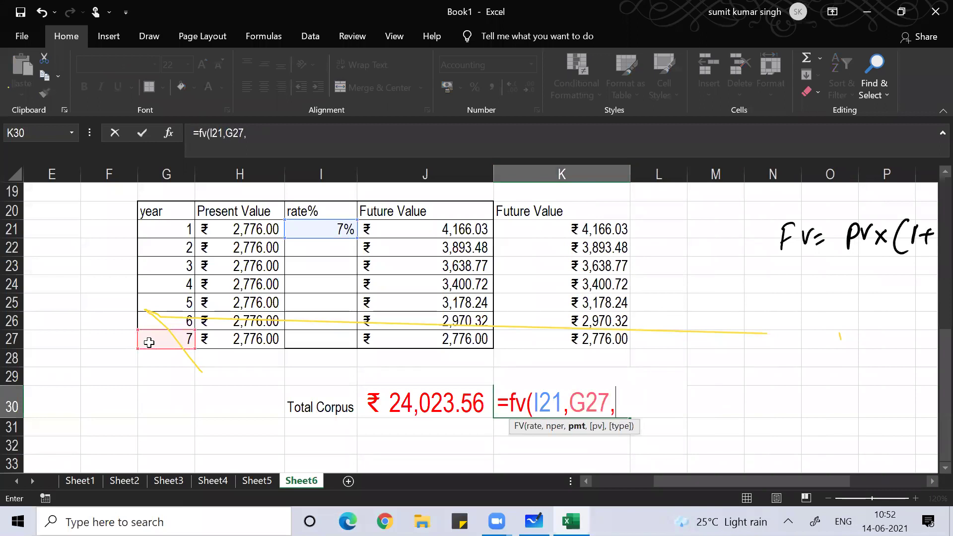
{"action": "left_click", "coordinate": [235, 229]}
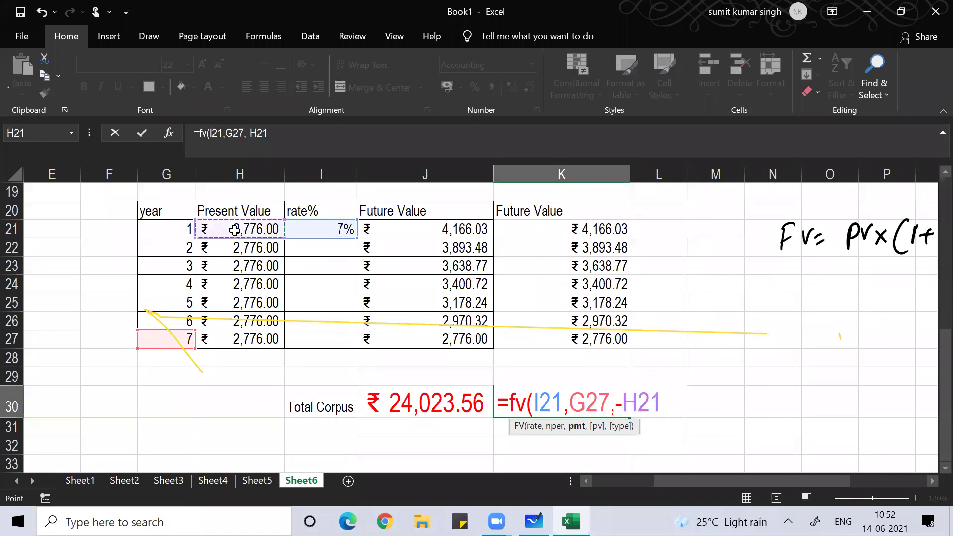
{"action": "key", "text": "F8"}
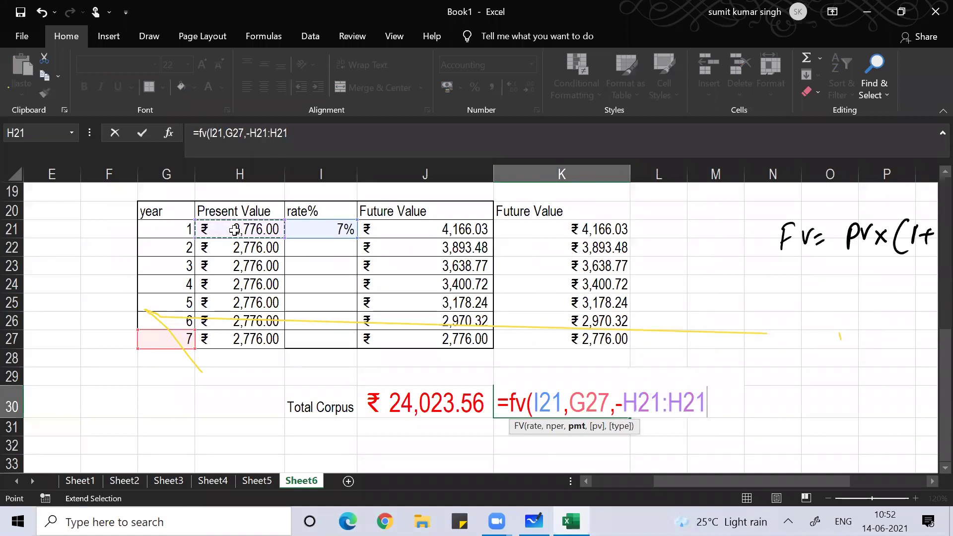
{"action": "key", "text": "BackSpace"}
{"action": "key", "text": "BackSpace"}
{"action": "key", "text": "BackSpace"}
{"action": "key", "text": "BackSpace"}
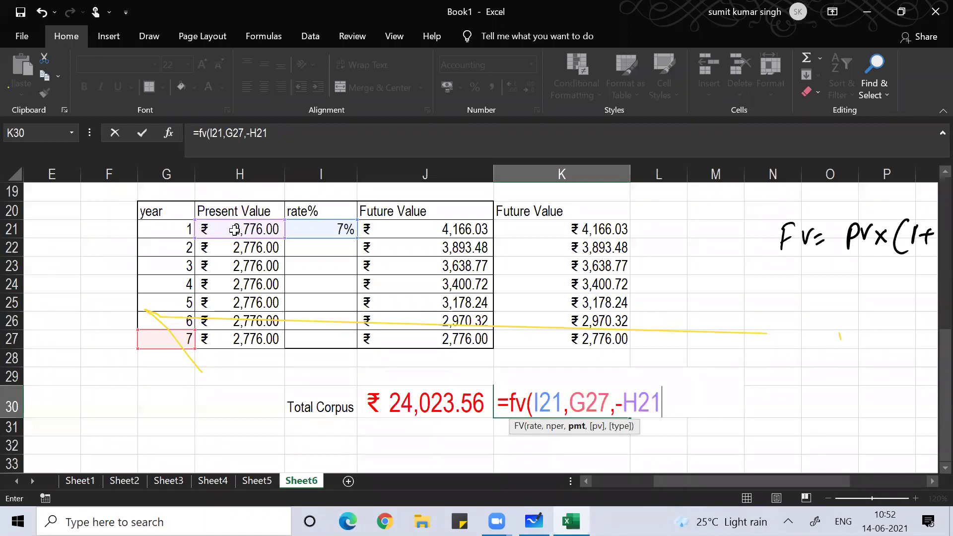
{"action": "type", "text": ",0"}
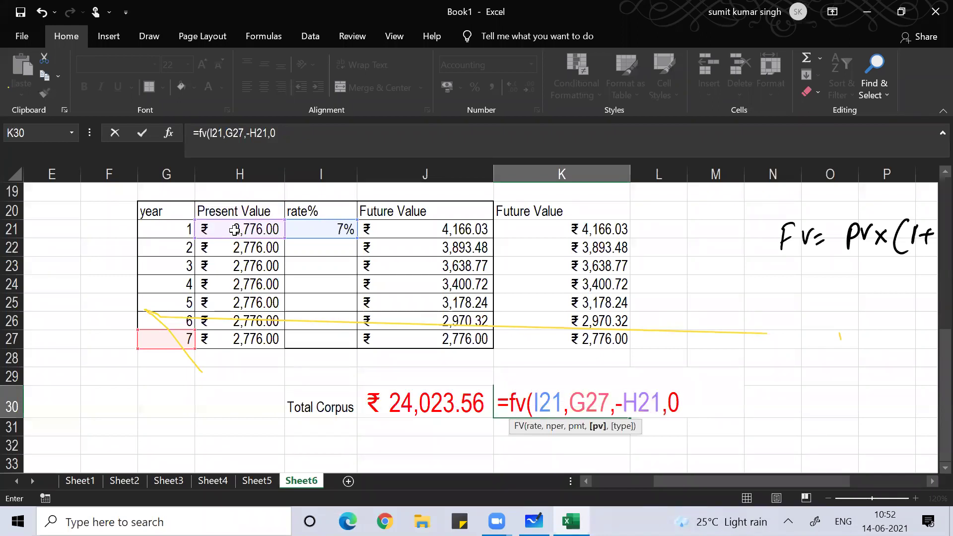
{"action": "type", "text": ",0"}
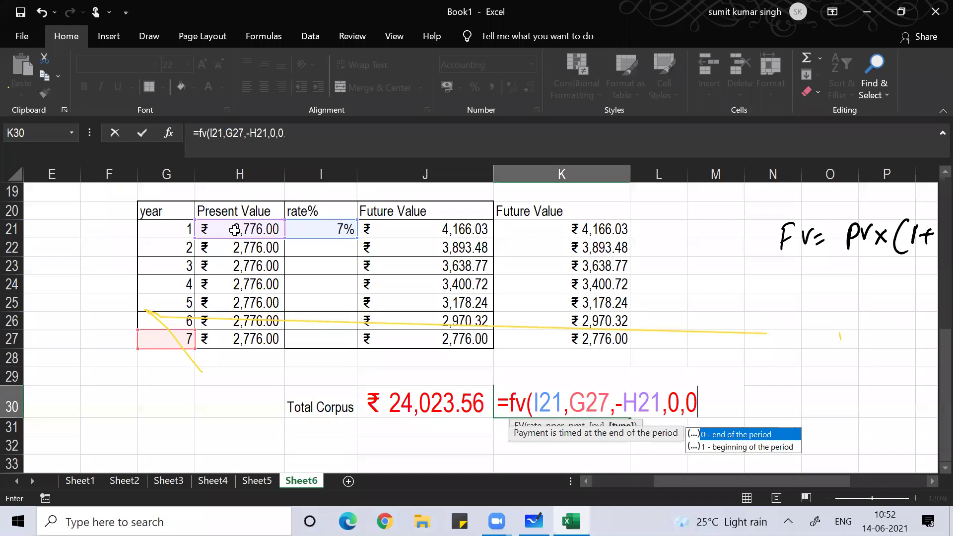
{"action": "type", "text": ")"}
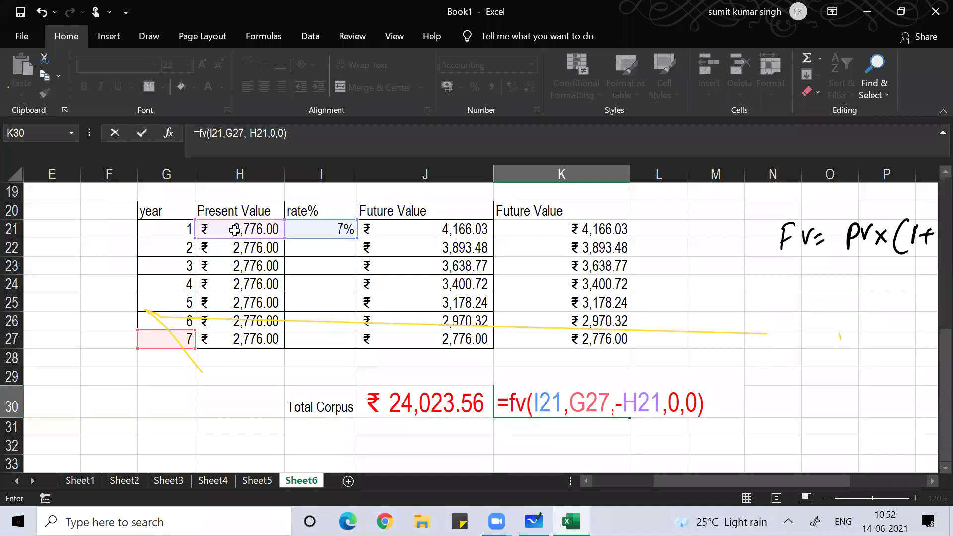
{"action": "key", "text": "Return"}
Step: Review K30's FV formula, switch to the annotation tool, and recommit it unchanged
{"action": "key", "text": "Up"}
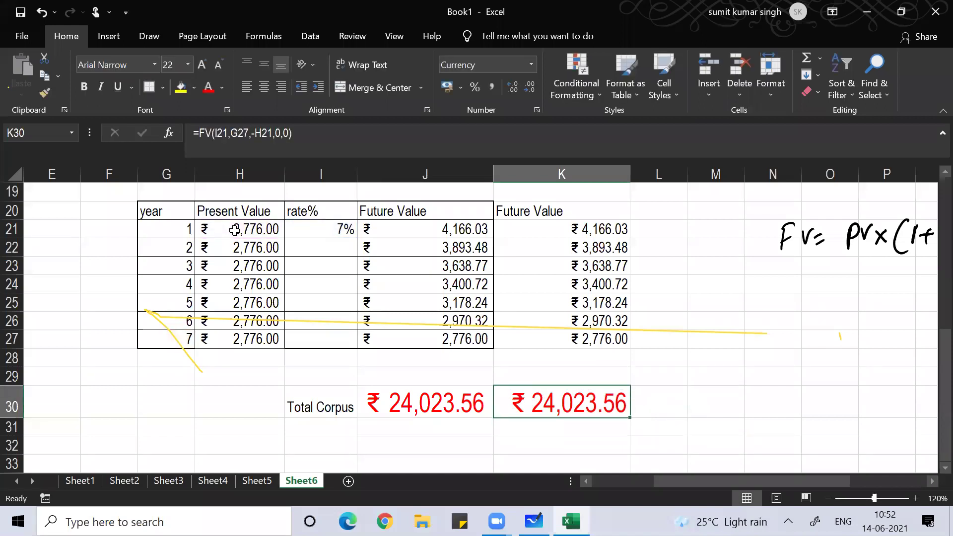
{"action": "key", "text": "F2"}
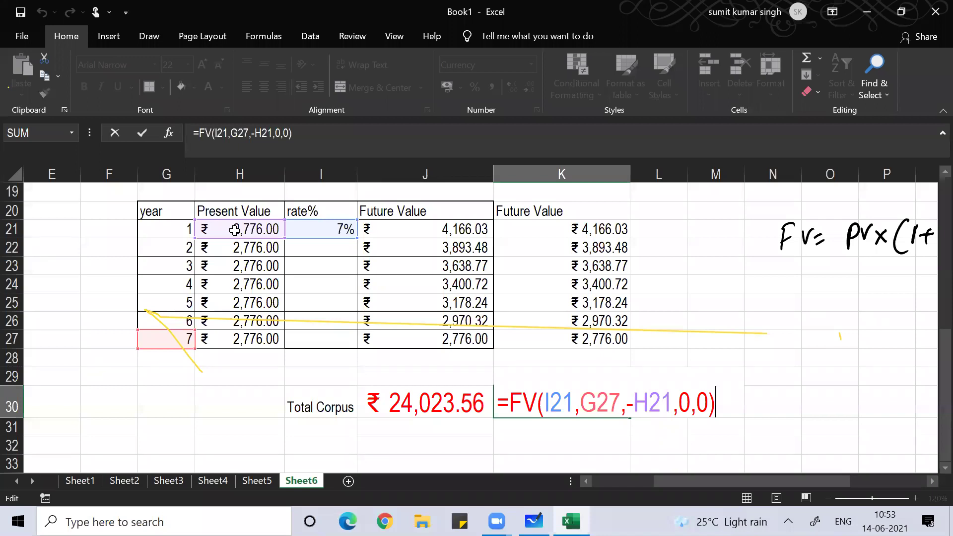
{"action": "left_click", "coordinate": [317, 75]}
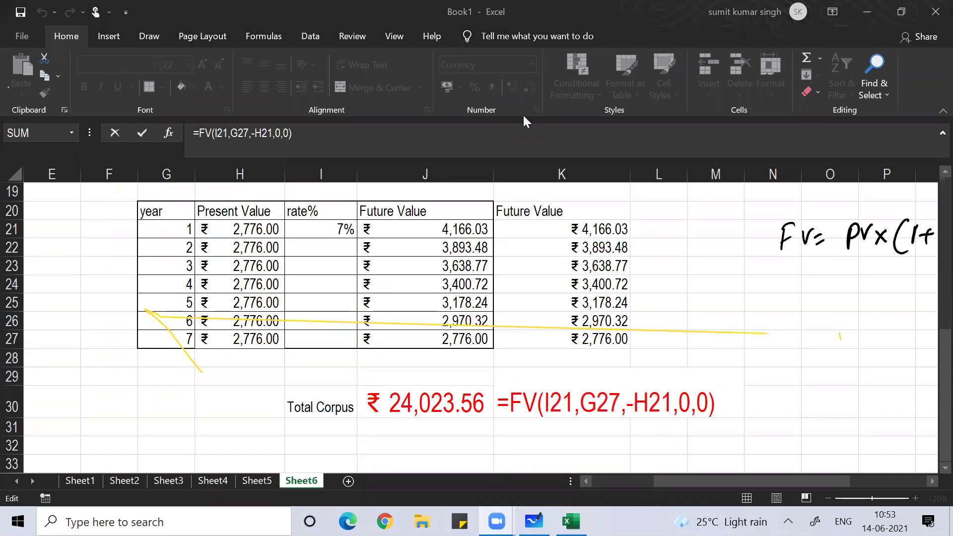
{"action": "scroll", "coordinate": [523, 116], "scroll_direction": "right", "scroll_amount": 3}
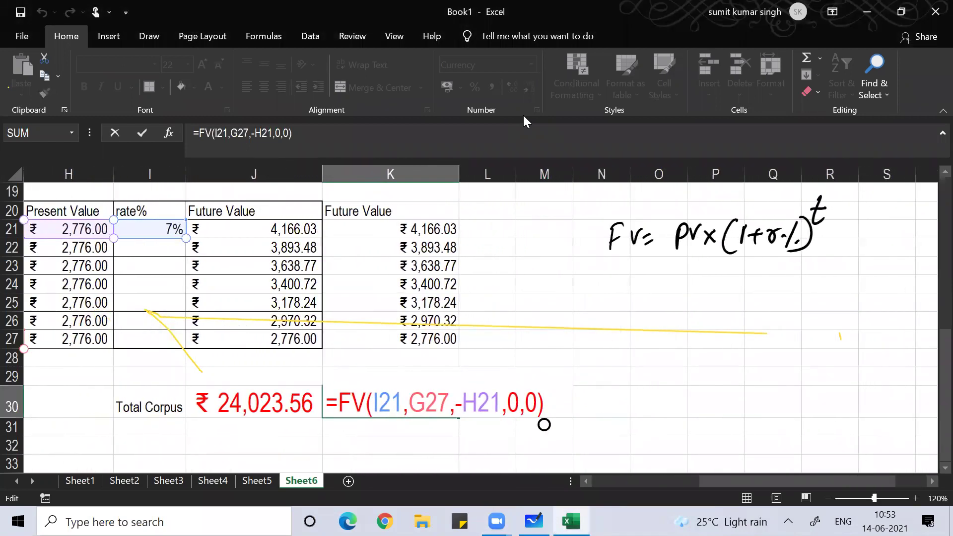
{"action": "key", "text": "Return"}
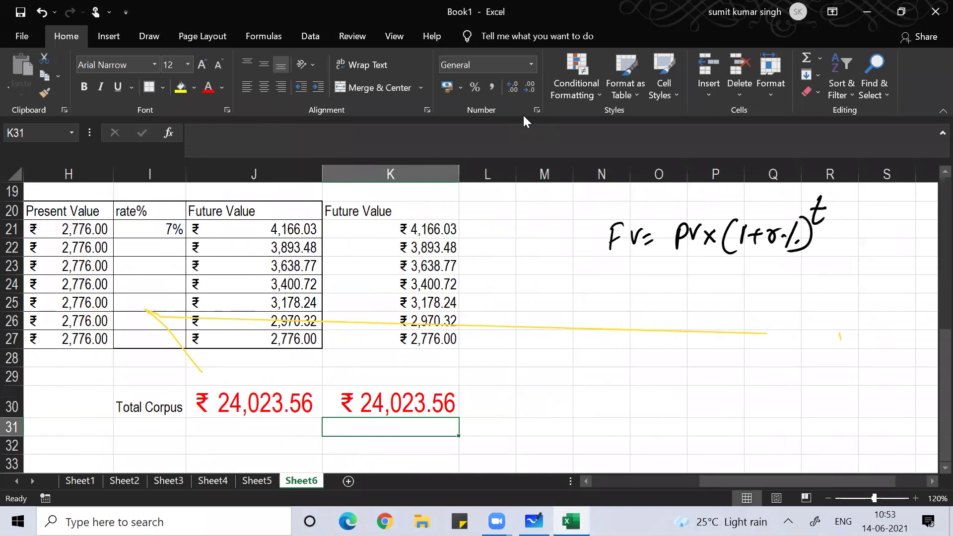
Step: Handwrite the formula FV of annuity = A/r% × [(1+r%)^t − 1] beside the table
{"action": "left_click_drag", "start_coordinate": [525, 281], "coordinate": [526, 303]}
{"action": "mouse_move", "coordinate": [524, 281]}
{"action": "left_mouse_down"}
{"action": "mouse_move", "coordinate": [537, 278]}
{"action": "mouse_move", "coordinate": [536, 290]}
{"action": "left_mouse_up"}
{"action": "left_click_drag", "start_coordinate": [540, 286], "coordinate": [551, 285]}
{"action": "mouse_move", "coordinate": [572, 289]}
{"action": "left_mouse_down"}
{"action": "mouse_move", "coordinate": [587, 271]}
{"action": "mouse_move", "coordinate": [606, 287]}
{"action": "mouse_move", "coordinate": [678, 296]}
{"action": "mouse_move", "coordinate": [668, 322]}
{"action": "left_mouse_up"}
{"action": "left_click_drag", "start_coordinate": [687, 294], "coordinate": [695, 298]}
{"action": "mouse_move", "coordinate": [729, 286]}
{"action": "left_mouse_down"}
{"action": "mouse_move", "coordinate": [715, 293]}
{"action": "mouse_move", "coordinate": [729, 299]}
{"action": "left_mouse_up"}
{"action": "mouse_move", "coordinate": [706, 309]}
{"action": "left_mouse_down"}
{"action": "mouse_move", "coordinate": [751, 300]}
{"action": "mouse_move", "coordinate": [736, 335]}
{"action": "left_mouse_up"}
{"action": "left_click", "coordinate": [728, 325]}
{"action": "mouse_move", "coordinate": [777, 273]}
{"action": "left_mouse_down"}
{"action": "mouse_move", "coordinate": [750, 351]}
{"action": "mouse_move", "coordinate": [770, 345]}
{"action": "left_mouse_up"}
{"action": "mouse_move", "coordinate": [788, 277]}
{"action": "left_mouse_down"}
{"action": "mouse_move", "coordinate": [781, 311]}
{"action": "mouse_move", "coordinate": [793, 304]}
{"action": "left_mouse_up"}
{"action": "mouse_move", "coordinate": [799, 294]}
{"action": "left_mouse_down"}
{"action": "mouse_move", "coordinate": [813, 293]}
{"action": "mouse_move", "coordinate": [806, 304]}
{"action": "left_mouse_up"}
{"action": "mouse_move", "coordinate": [816, 288]}
{"action": "left_mouse_down"}
{"action": "mouse_move", "coordinate": [828, 285]}
{"action": "mouse_move", "coordinate": [836, 299]}
{"action": "mouse_move", "coordinate": [837, 289]}
{"action": "mouse_move", "coordinate": [843, 304]}
{"action": "left_mouse_up"}
{"action": "left_click_drag", "start_coordinate": [863, 257], "coordinate": [859, 292]}
{"action": "mouse_move", "coordinate": [852, 266]}
{"action": "left_mouse_down"}
{"action": "mouse_move", "coordinate": [866, 265]}
{"action": "mouse_move", "coordinate": [884, 288]}
{"action": "left_mouse_up"}
{"action": "left_click_drag", "start_coordinate": [892, 276], "coordinate": [889, 298]}
{"action": "left_click_drag", "start_coordinate": [899, 252], "coordinate": [874, 337]}
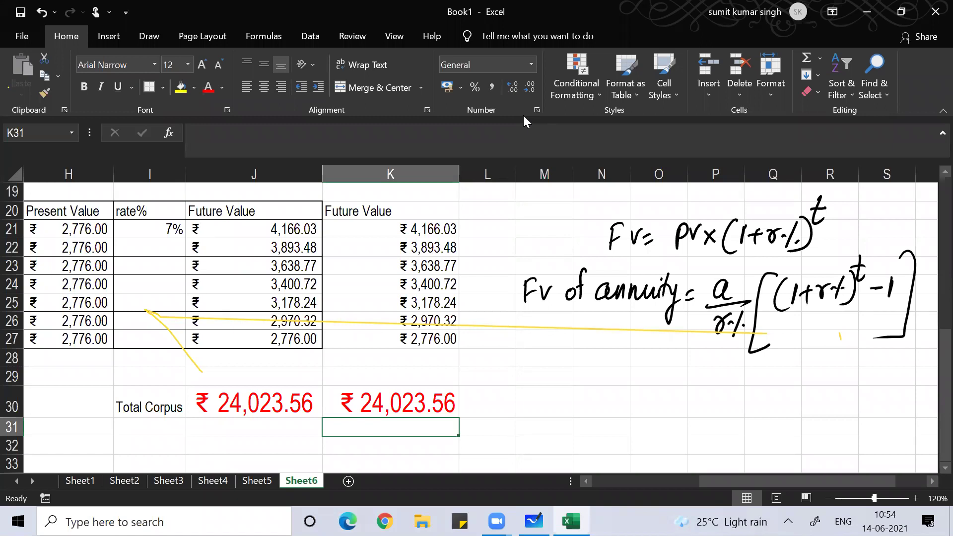
Step: Handwrite the worked example 2776/0.07 × [(1.07)^7 − 1]
{"action": "type", "text": "p"}
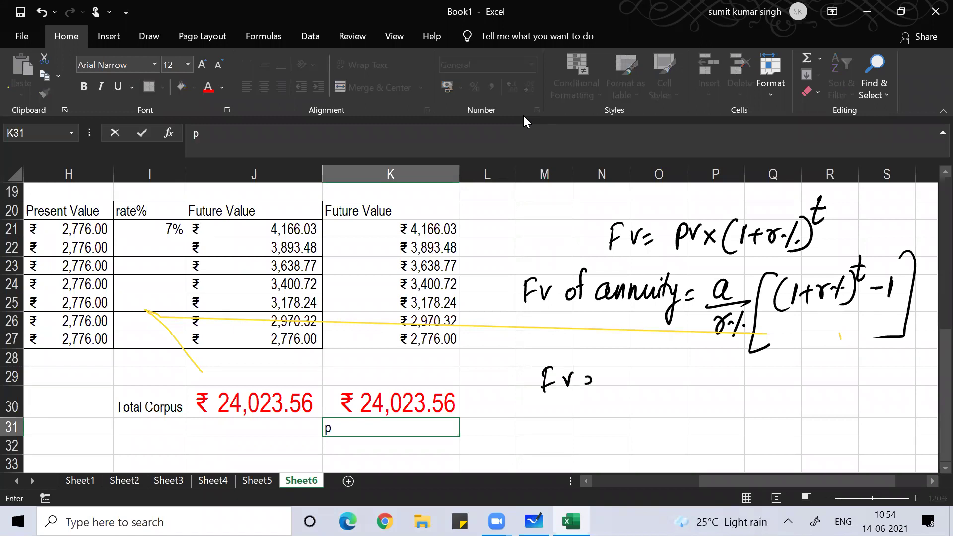
{"action": "mouse_move", "coordinate": [627, 378]}
{"action": "left_mouse_down"}
{"action": "mouse_move", "coordinate": [640, 391]}
{"action": "mouse_move", "coordinate": [672, 382]}
{"action": "mouse_move", "coordinate": [676, 392]}
{"action": "mouse_move", "coordinate": [689, 378]}
{"action": "mouse_move", "coordinate": [678, 417]}
{"action": "mouse_move", "coordinate": [701, 397]}
{"action": "mouse_move", "coordinate": [782, 380]}
{"action": "mouse_move", "coordinate": [755, 400]}
{"action": "mouse_move", "coordinate": [790, 394]}
{"action": "mouse_move", "coordinate": [740, 426]}
{"action": "mouse_move", "coordinate": [767, 419]}
{"action": "mouse_move", "coordinate": [819, 354]}
{"action": "mouse_move", "coordinate": [796, 437]}
{"action": "mouse_move", "coordinate": [814, 436]}
{"action": "left_mouse_up"}
{"action": "mouse_move", "coordinate": [819, 367]}
{"action": "left_mouse_down"}
{"action": "mouse_move", "coordinate": [814, 394]}
{"action": "mouse_move", "coordinate": [844, 382]}
{"action": "mouse_move", "coordinate": [861, 390]}
{"action": "left_mouse_up"}
{"action": "left_click_drag", "start_coordinate": [866, 358], "coordinate": [857, 401]}
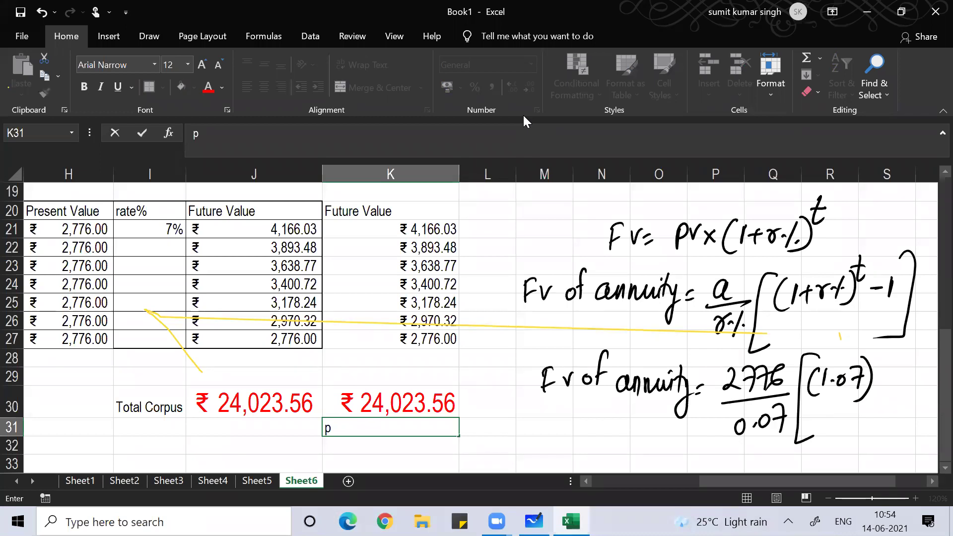
{"action": "left_click_drag", "start_coordinate": [866, 347], "coordinate": [901, 382]}
{"action": "left_click_drag", "start_coordinate": [917, 344], "coordinate": [885, 425]}
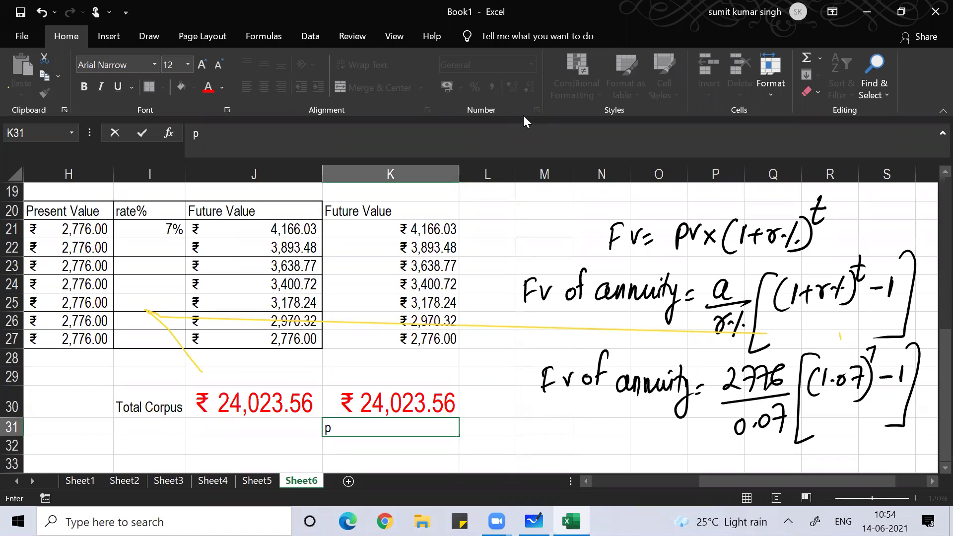
Step: Delete the stray 'p' accidentally entered in K31
{"action": "key", "text": "Return"}
{"action": "key", "text": "Up"}
{"action": "key", "text": "Delete"}
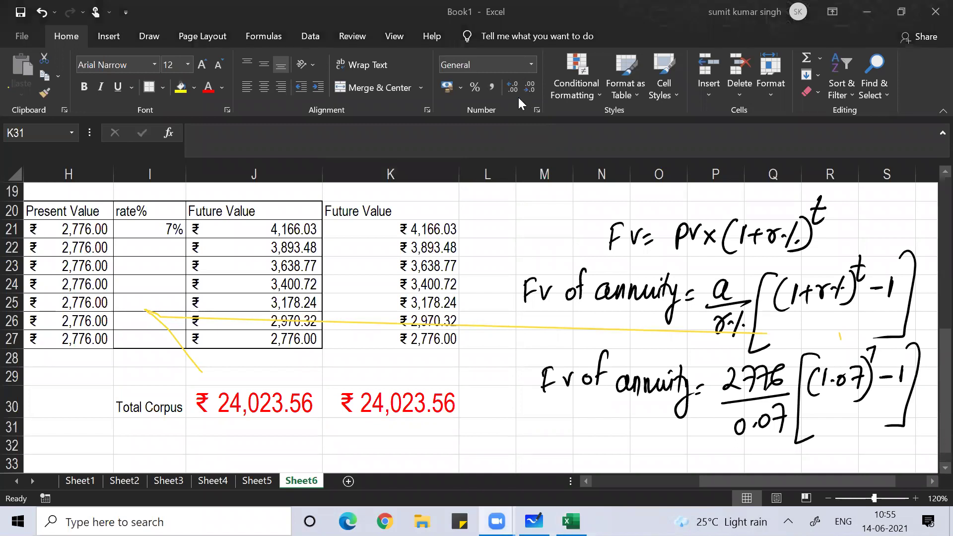
Step: Enter the letter s in K31 and enlarge its font to 24
{"action": "left_click", "coordinate": [355, 423]}
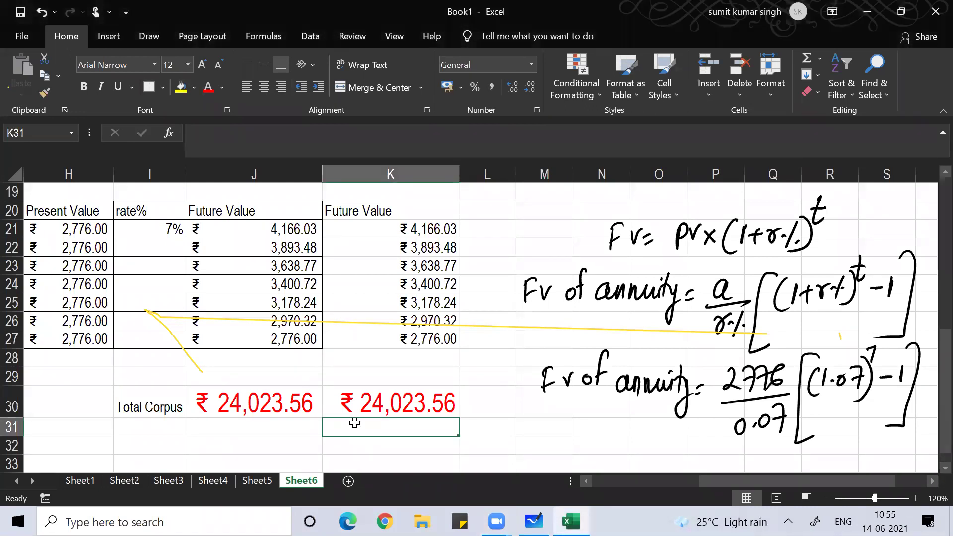
{"action": "type", "text": "s"}
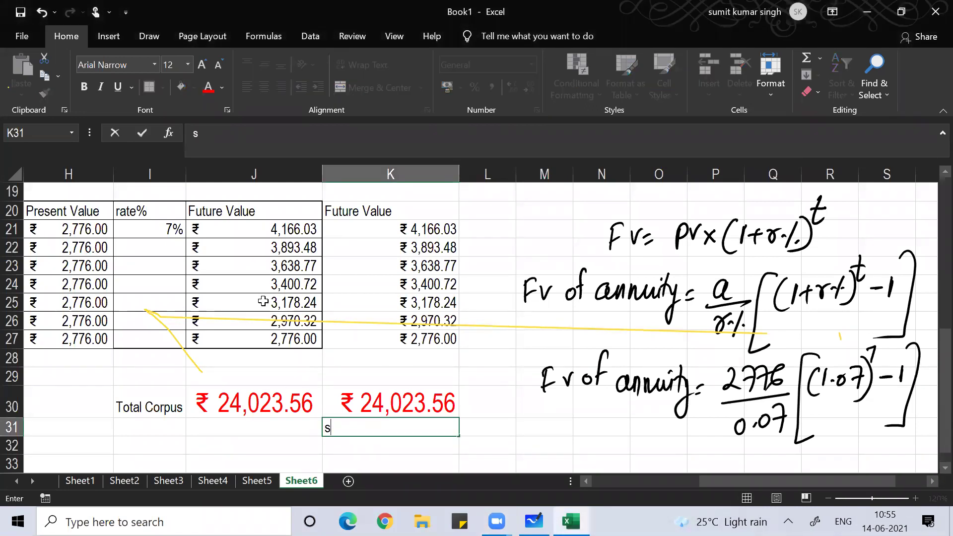
{"action": "key", "text": "ctrl+Return"}
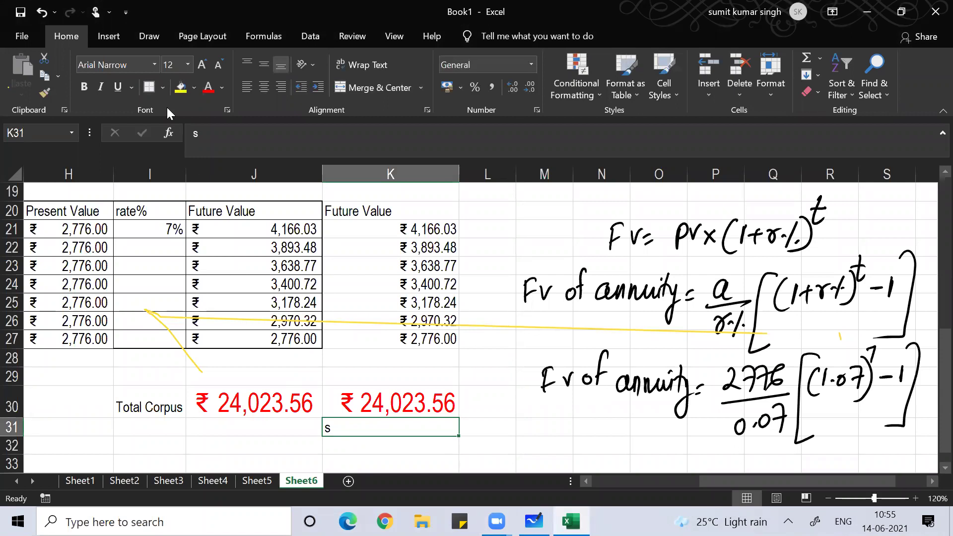
{"action": "left_click", "coordinate": [198, 64]}
{"action": "left_click", "coordinate": [198, 65]}
{"action": "left_click", "coordinate": [197, 65]}
{"action": "left_click", "coordinate": [197, 64]}
{"action": "left_click", "coordinate": [198, 65]}
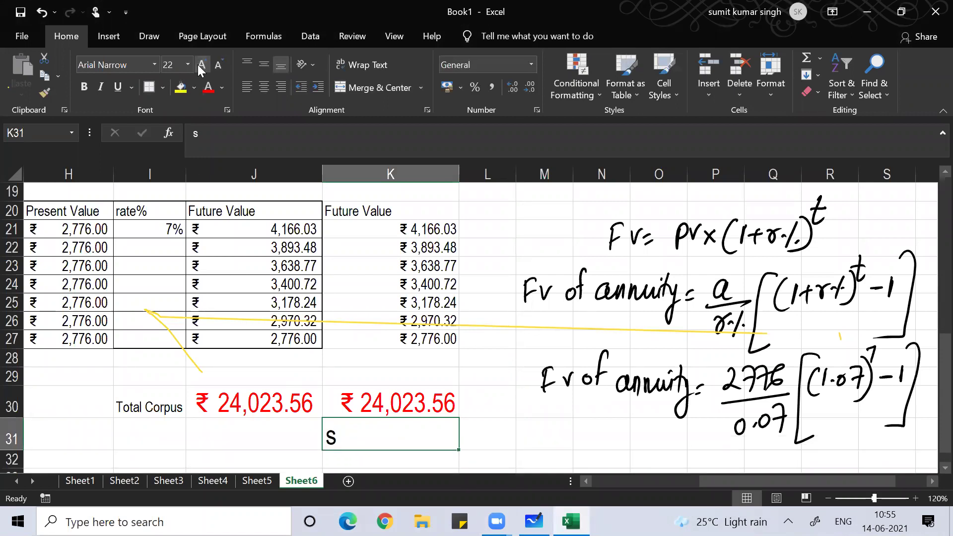
{"action": "left_click", "coordinate": [197, 65]}
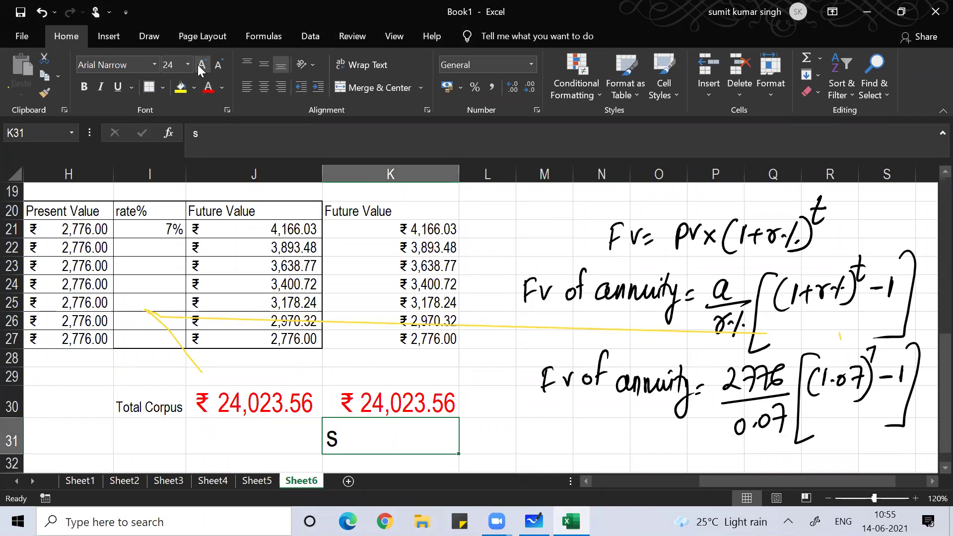
Step: Review K30's FV formula and leave it unchanged
{"action": "key", "text": "Down"}
{"action": "key", "text": "Up"}
{"action": "key", "text": "Up"}
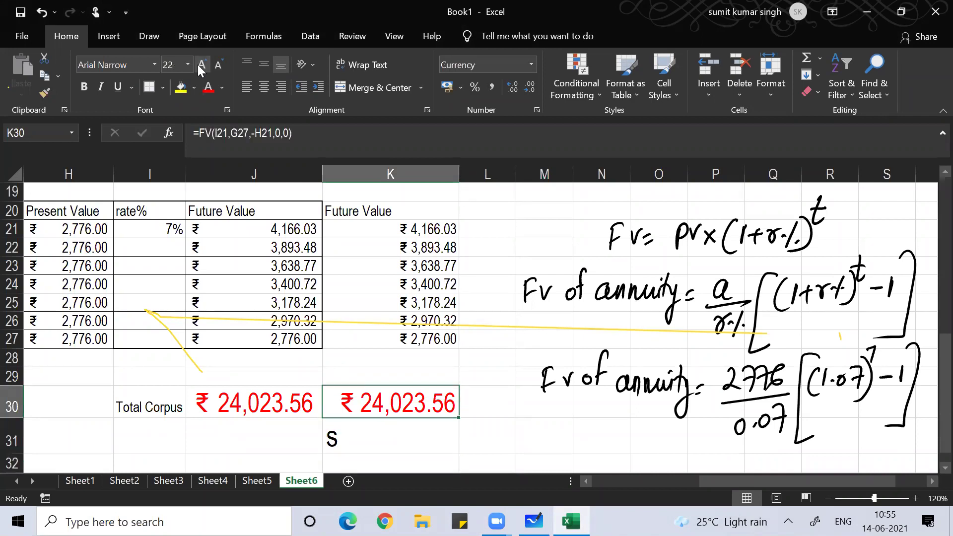
{"action": "key", "text": "F2"}
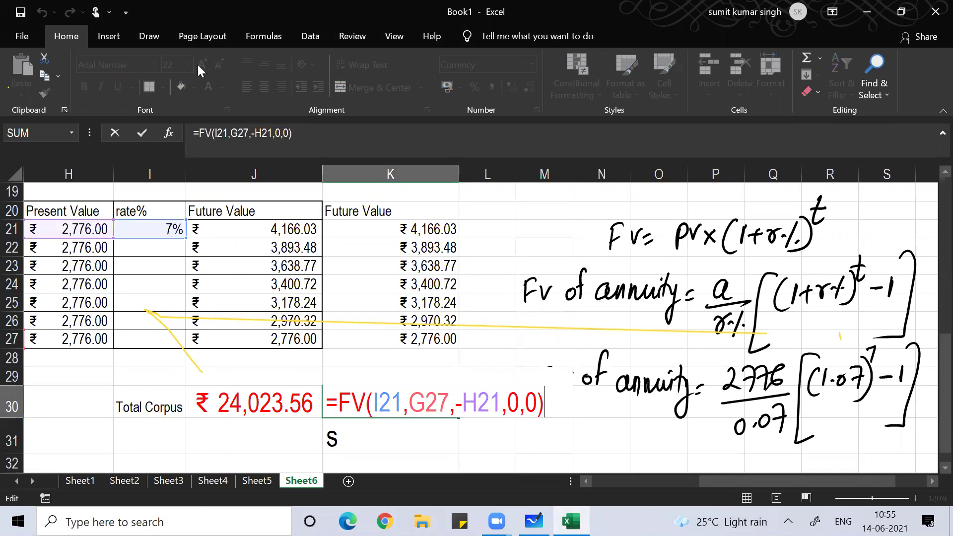
{"action": "key", "text": "Return"}
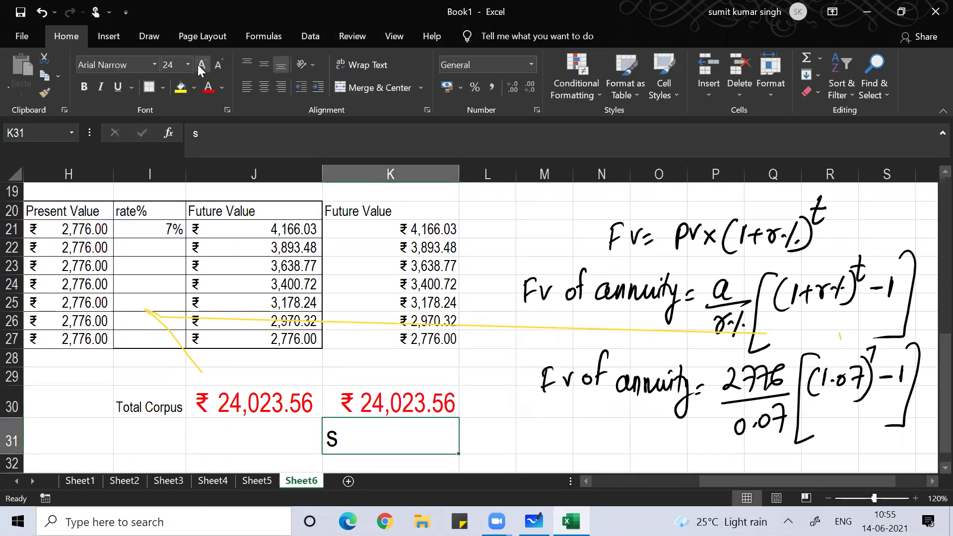
Step: Enter =FV(I21,G27,-H21,0,0) in K31, returning ₹24,023.56
{"action": "type", "text": "=fv"}
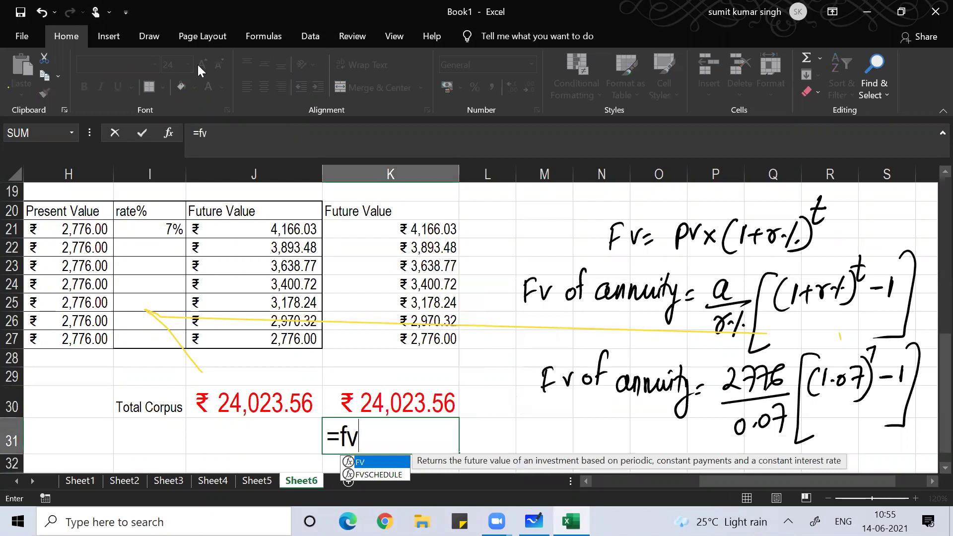
{"action": "type", "text": "("}
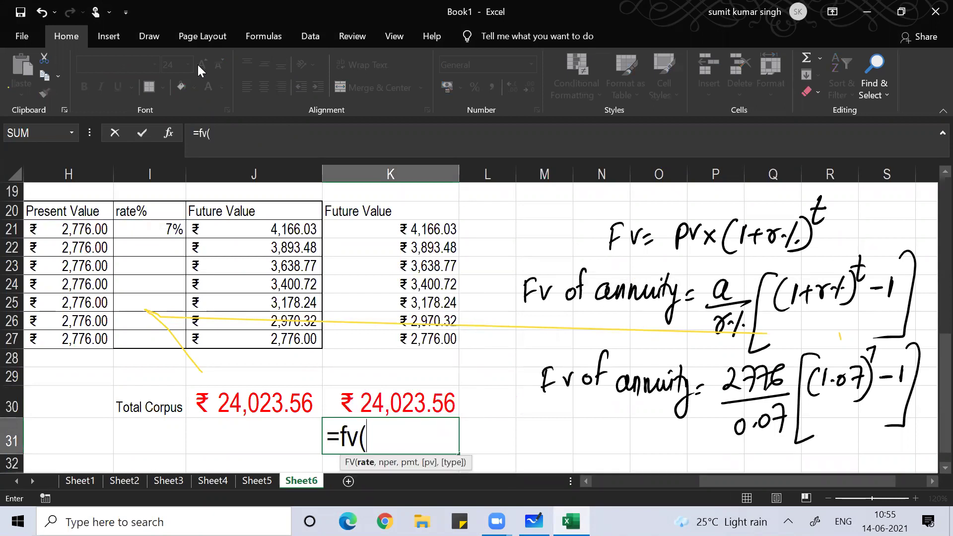
{"action": "left_click", "coordinate": [136, 231]}
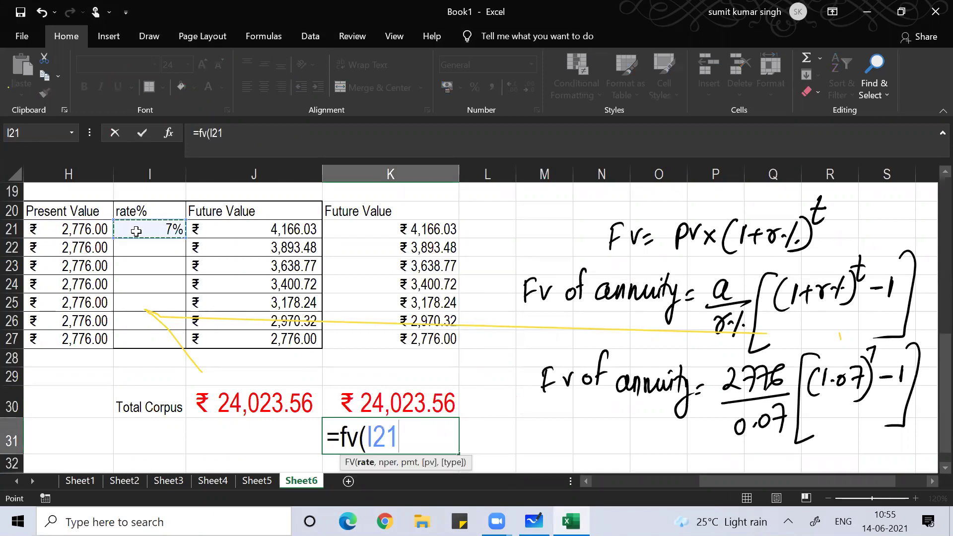
{"action": "type", "text": ","}
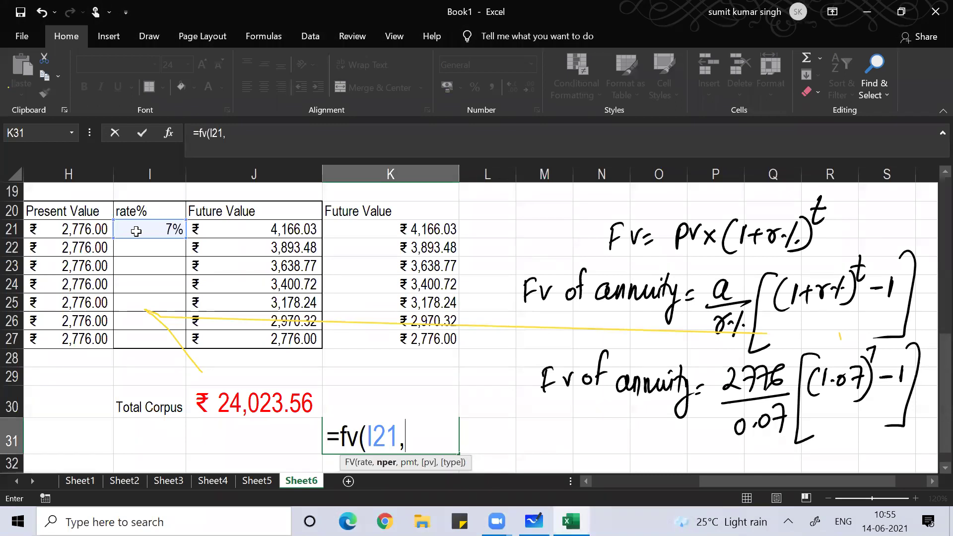
{"action": "left_click", "coordinate": [62, 297]}
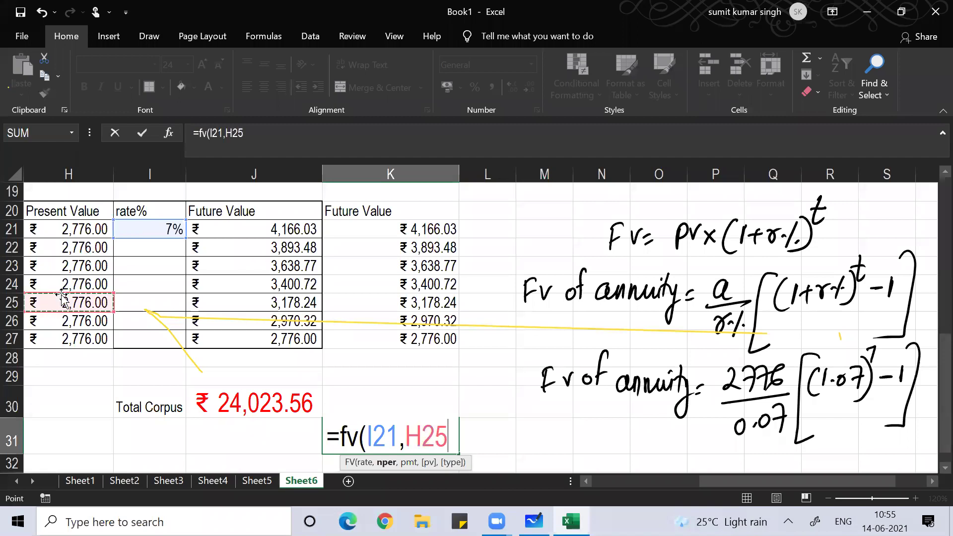
{"action": "key", "text": "Left"}
{"action": "key", "text": "Down"}
{"action": "key", "text": "Down"}
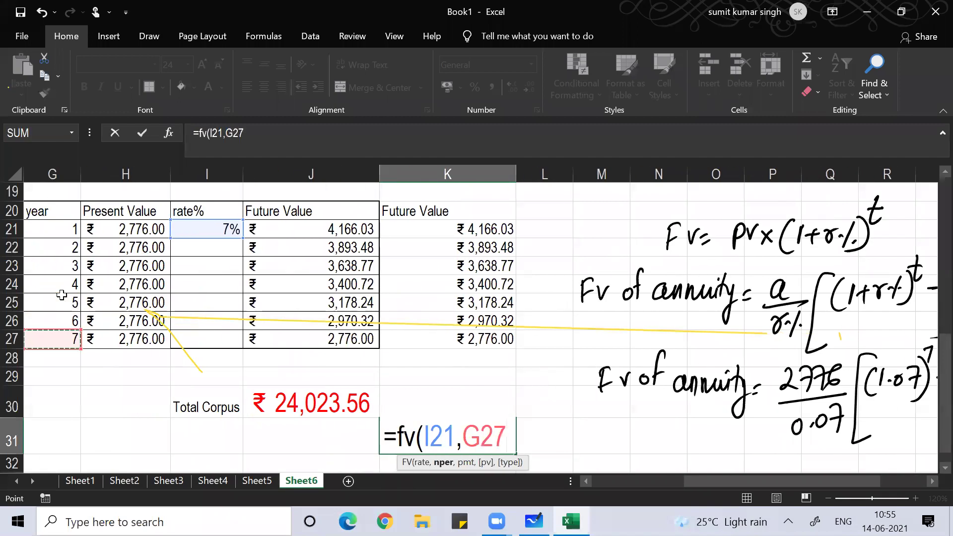
{"action": "type", "text": ","}
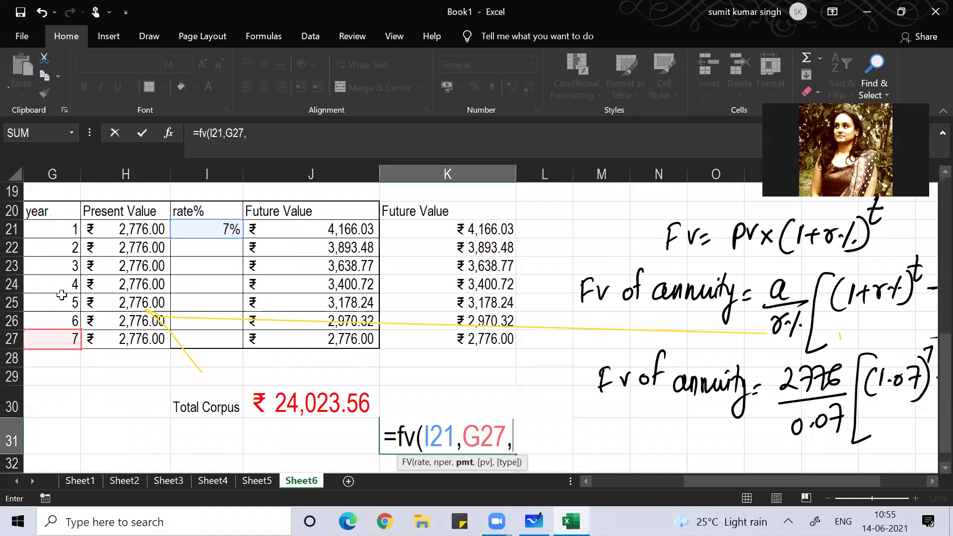
{"action": "type", "text": "-"}
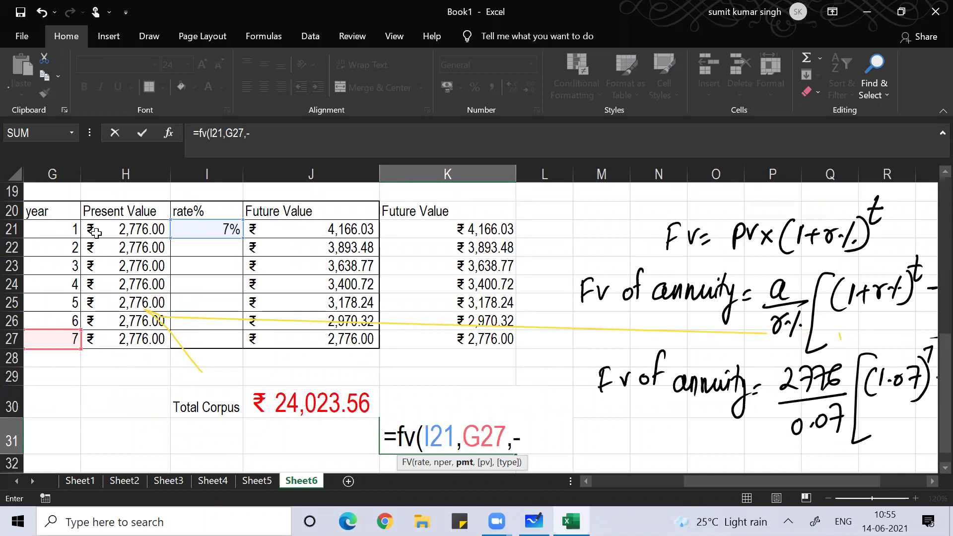
{"action": "left_click", "coordinate": [130, 233]}
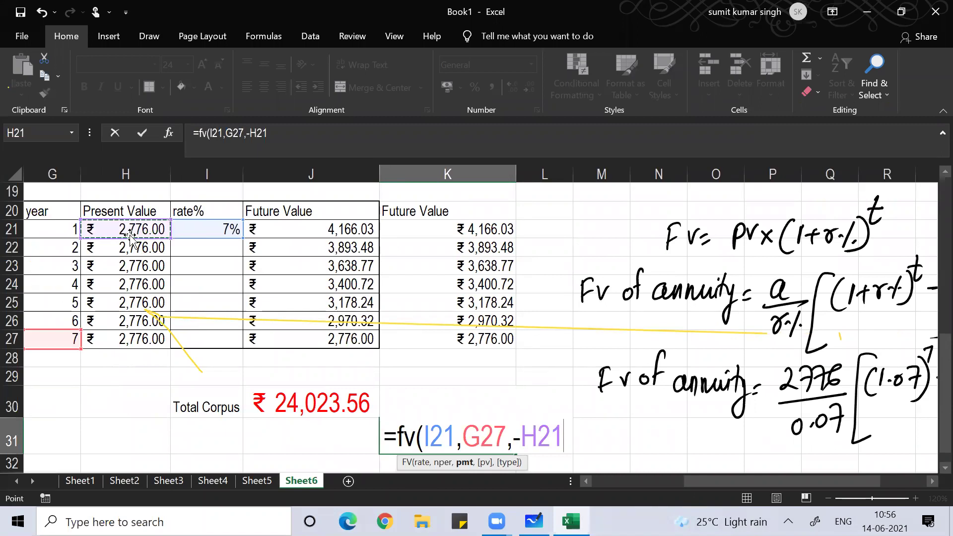
{"action": "type", "text": ",0"}
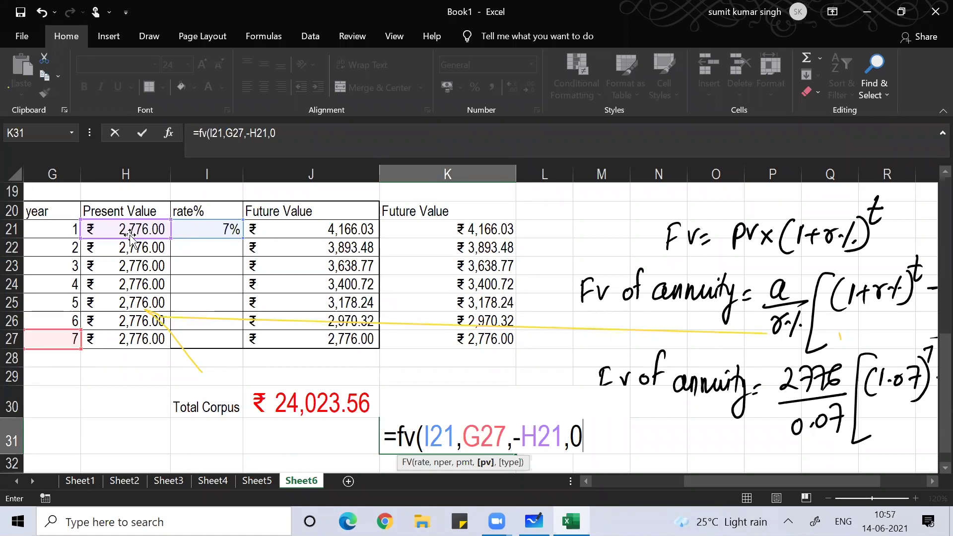
{"action": "type", "text": ",0)"}
{"action": "key", "text": "Return"}
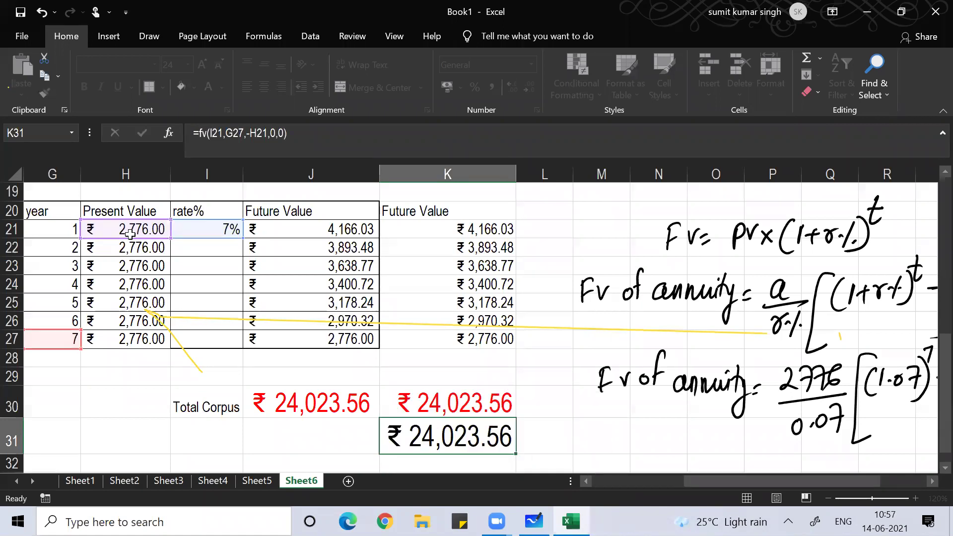
{"action": "key", "text": "Up"}
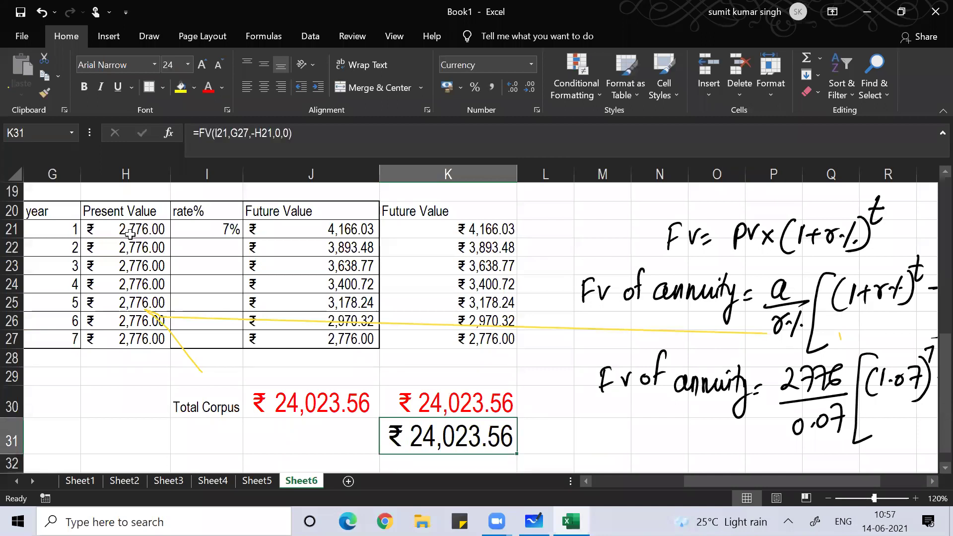
Step: Switch briefly to Zoom, cancel a started entry in K31, and scroll the sheet horizontally
{"action": "left_click", "coordinate": [207, 6]}
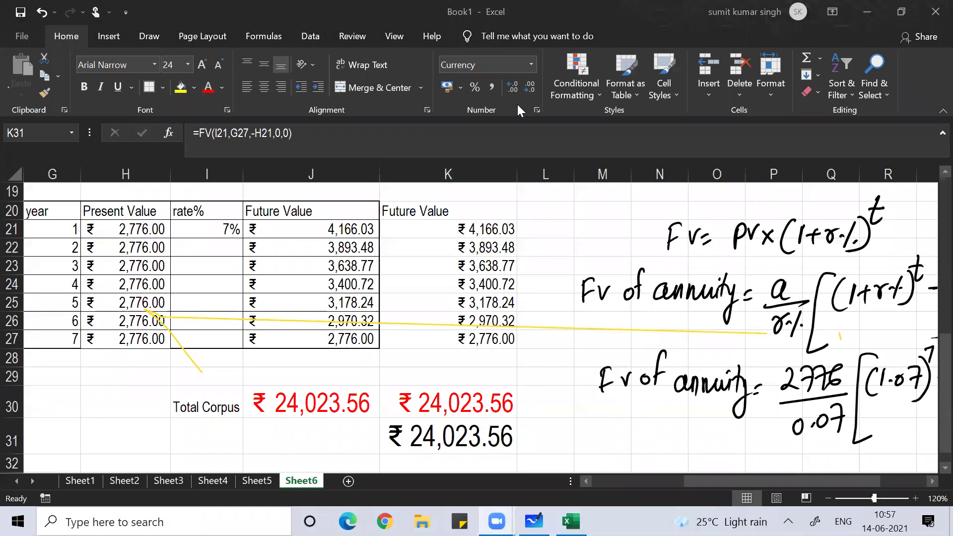
{"action": "left_click", "coordinate": [311, 436]}
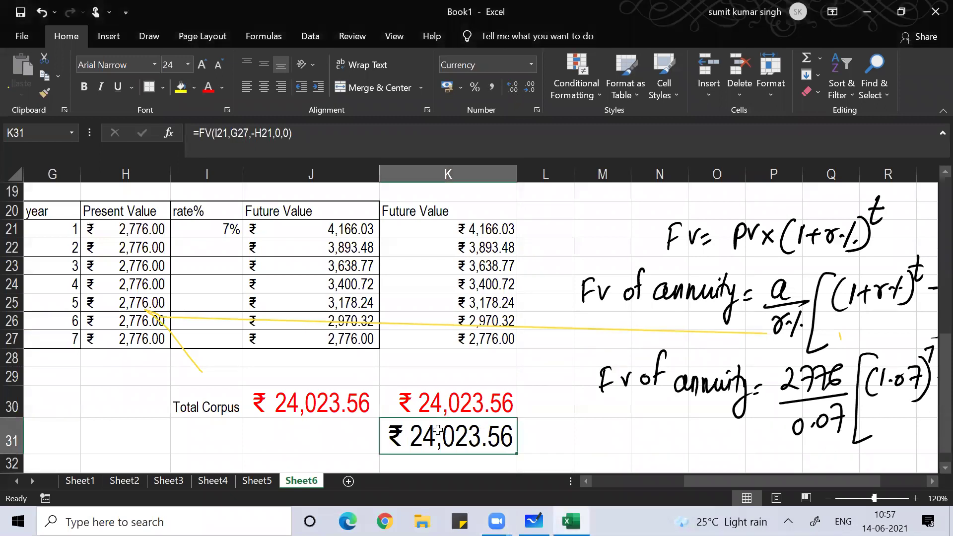
{"action": "type", "text": "="}
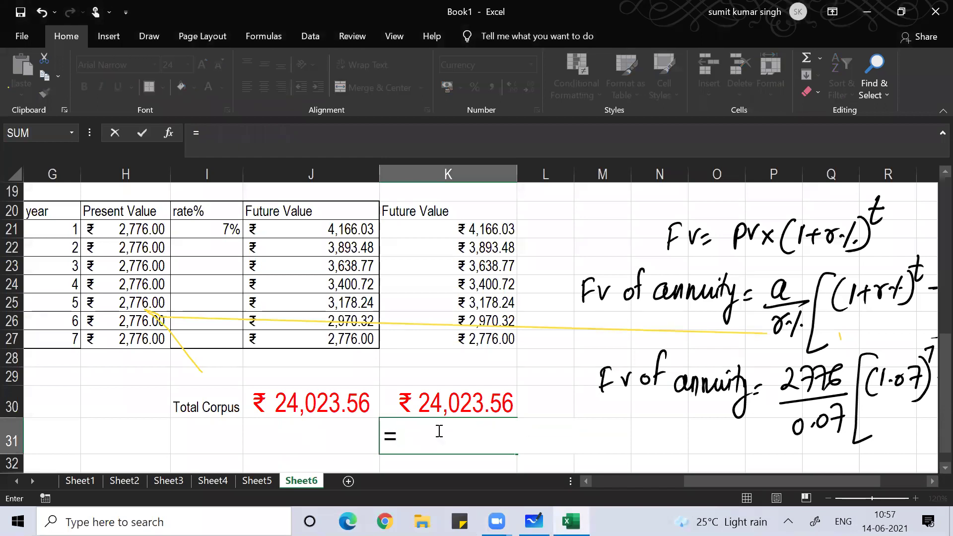
{"action": "key", "text": "Escape"}
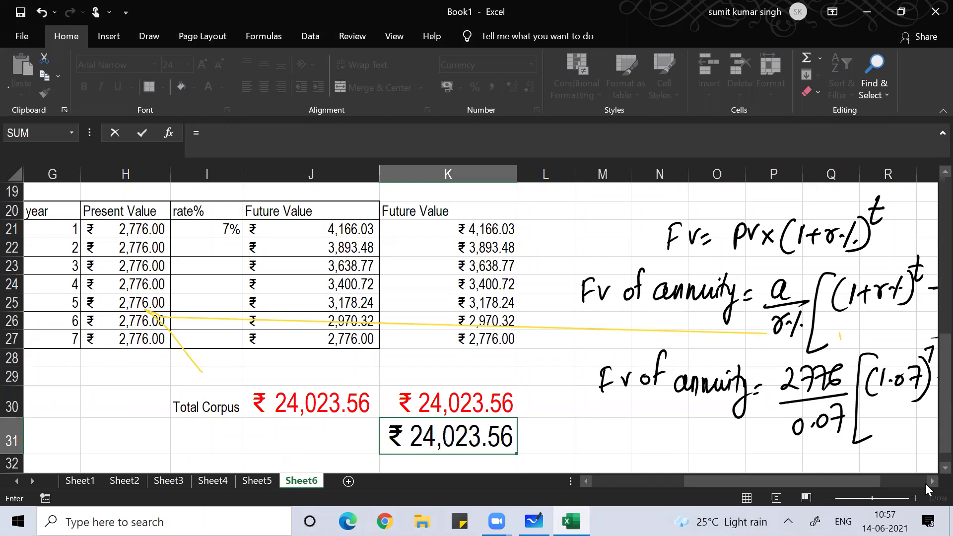
{"action": "left_click", "coordinate": [926, 482]}
{"action": "left_click", "coordinate": [582, 482]}
{"action": "left_click", "coordinate": [583, 481]}
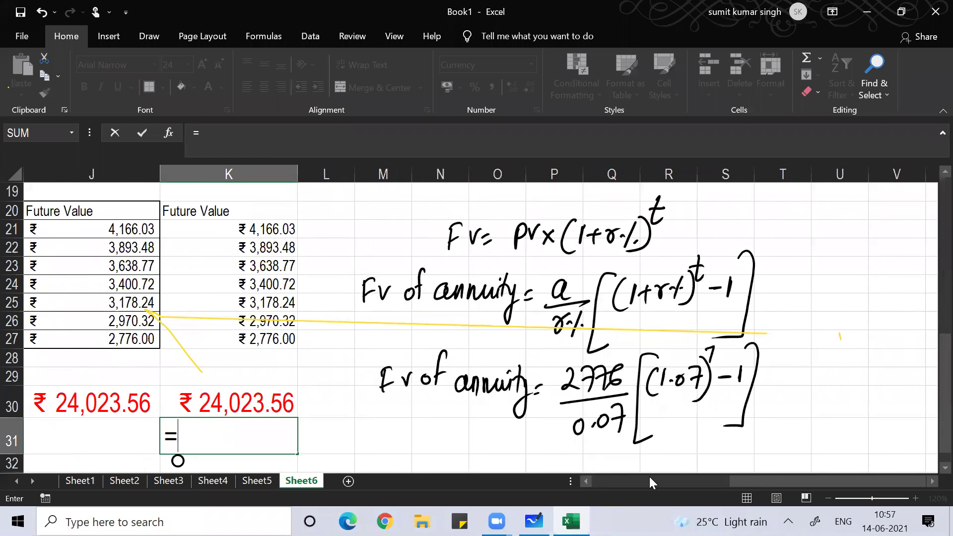
Step: Build the annuity formula =(H21/I21)*((1+I21)^G27 in K31 from H21, I21 and G27
{"action": "type", "text": "("}
{"action": "left_click", "coordinate": [100, 232]}
{"action": "key", "text": "Left"}
{"action": "key", "text": "Left"}
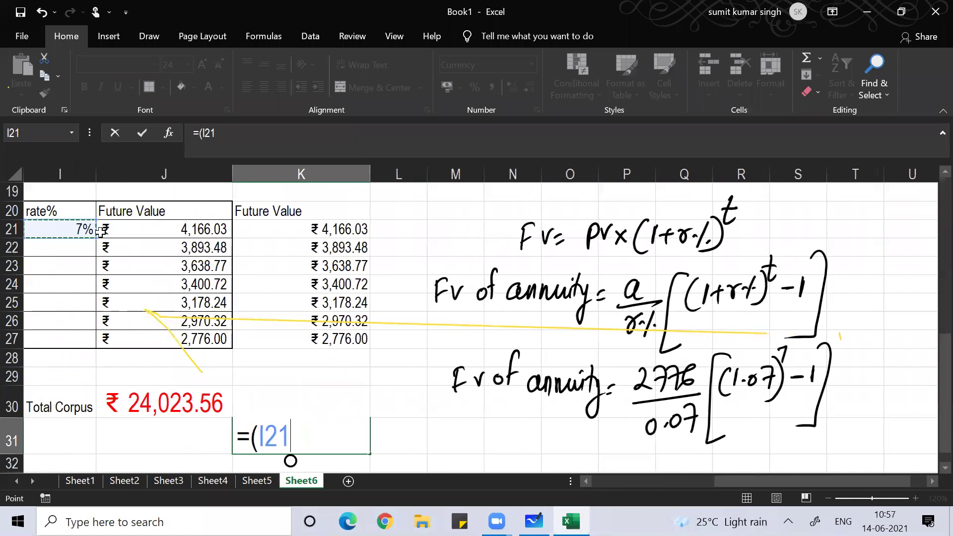
{"action": "type", "text": "/"}
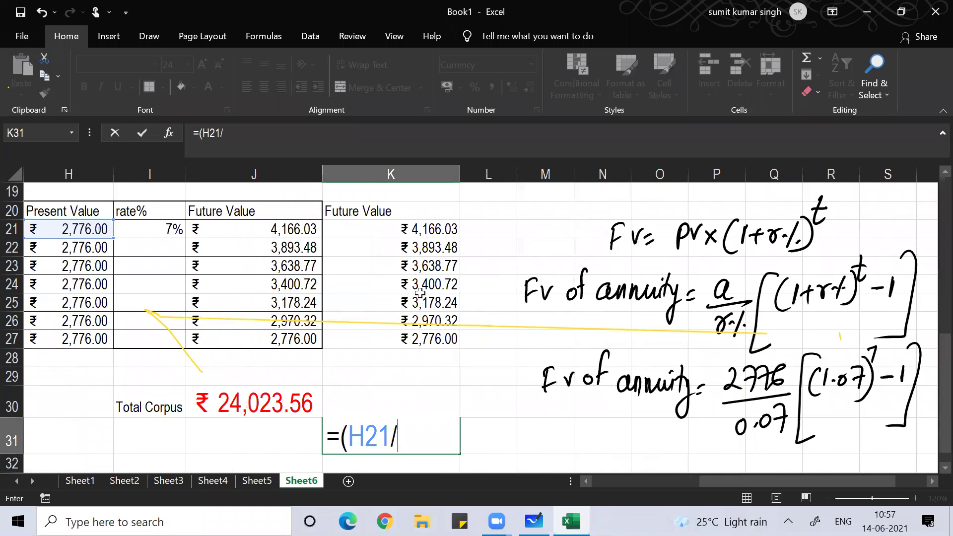
{"action": "left_click", "coordinate": [155, 228]}
{"action": "type", "text": ")*"}
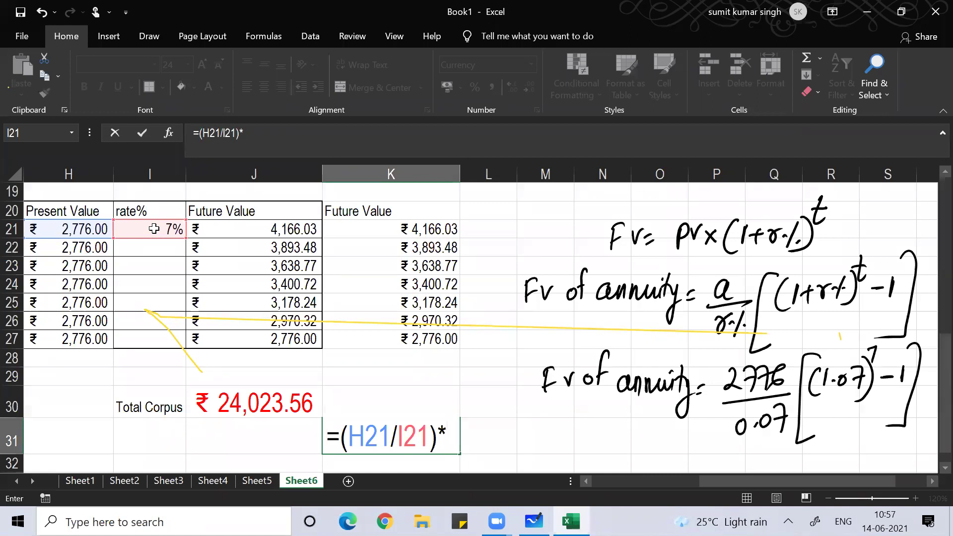
{"action": "type", "text": "("}
{"action": "type", "text": "1+"}
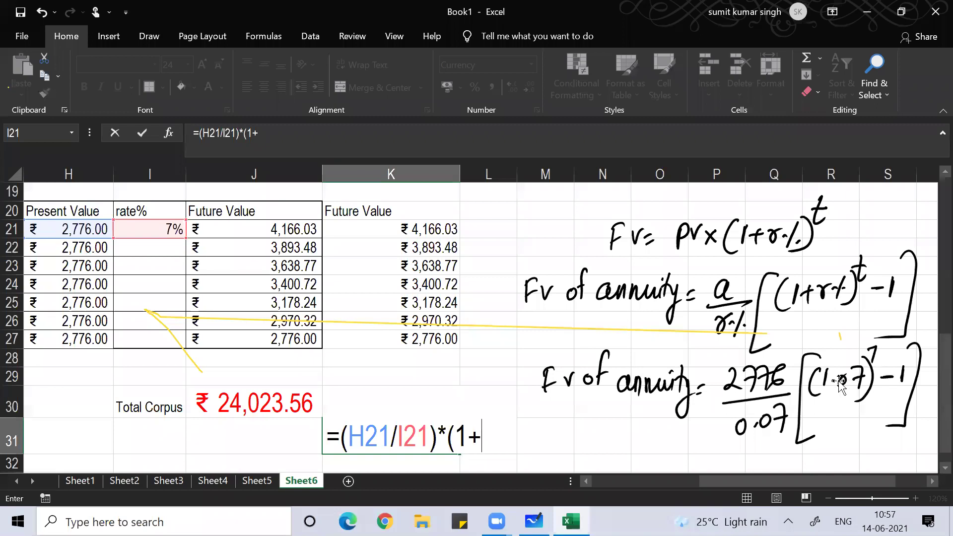
{"action": "left_click", "coordinate": [144, 228]}
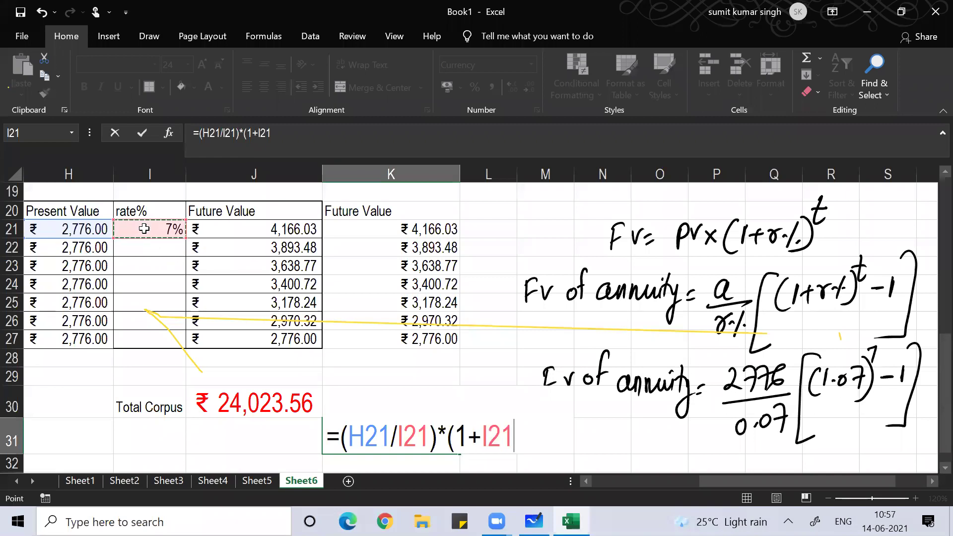
{"action": "type", "text": ")^"}
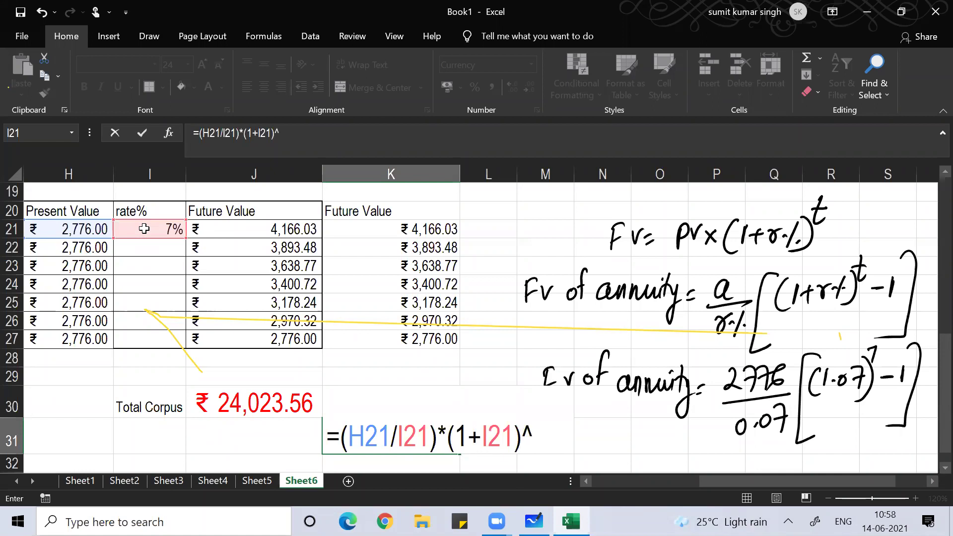
{"action": "left_click", "coordinate": [45, 338]}
{"action": "key", "text": "Left"}
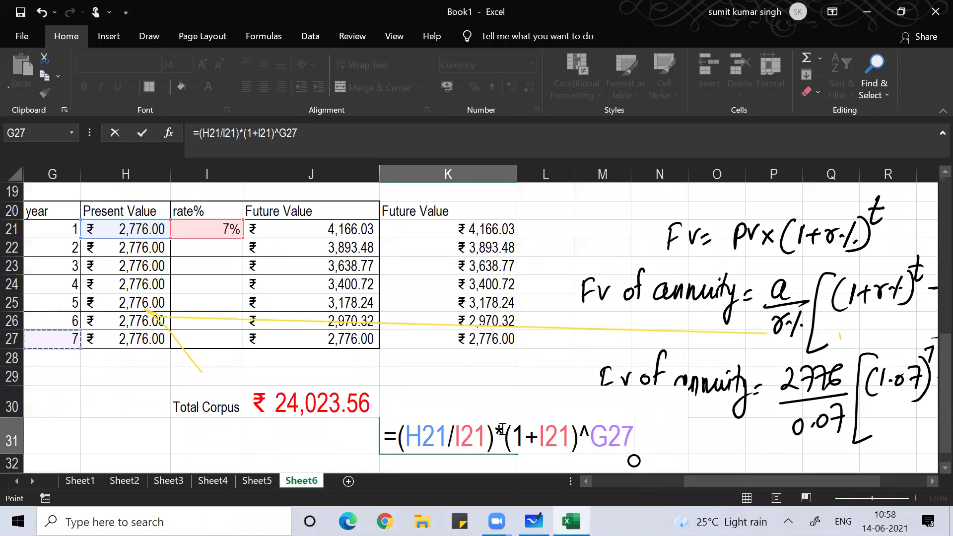
Step: Fix the formula's extra parentheses and duplicate multiplication sign, ending with -1)
{"action": "left_click", "coordinate": [503, 431]}
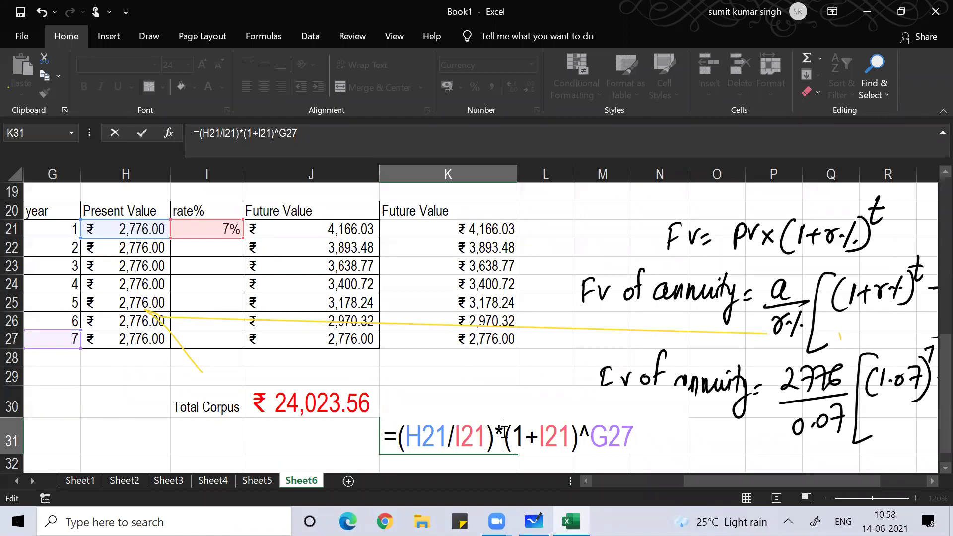
{"action": "type", "text": "("}
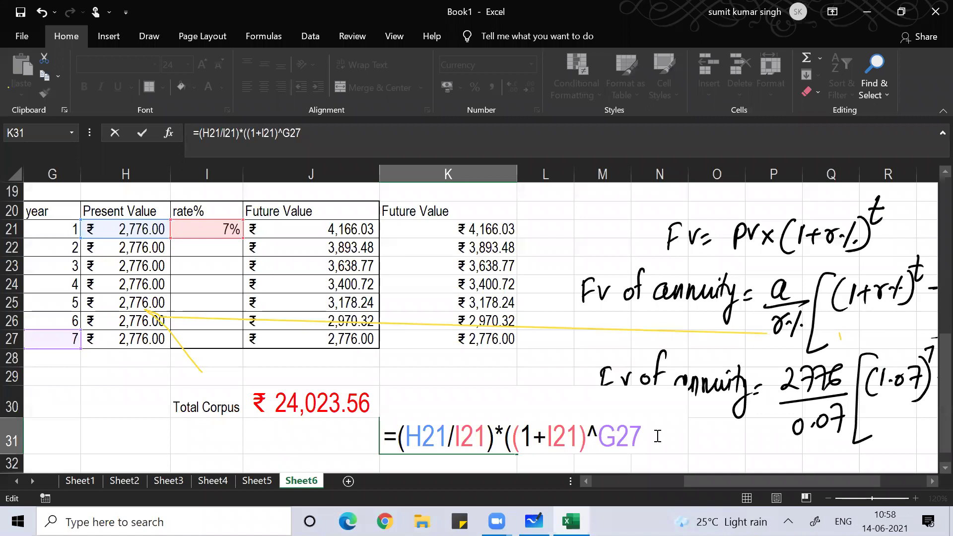
{"action": "type", "text": ")-1)"}
{"action": "left_click", "coordinate": [503, 440]}
{"action": "type", "text": "*"}
{"action": "left_click", "coordinate": [691, 443]}
{"action": "key", "text": "BackSpace"}
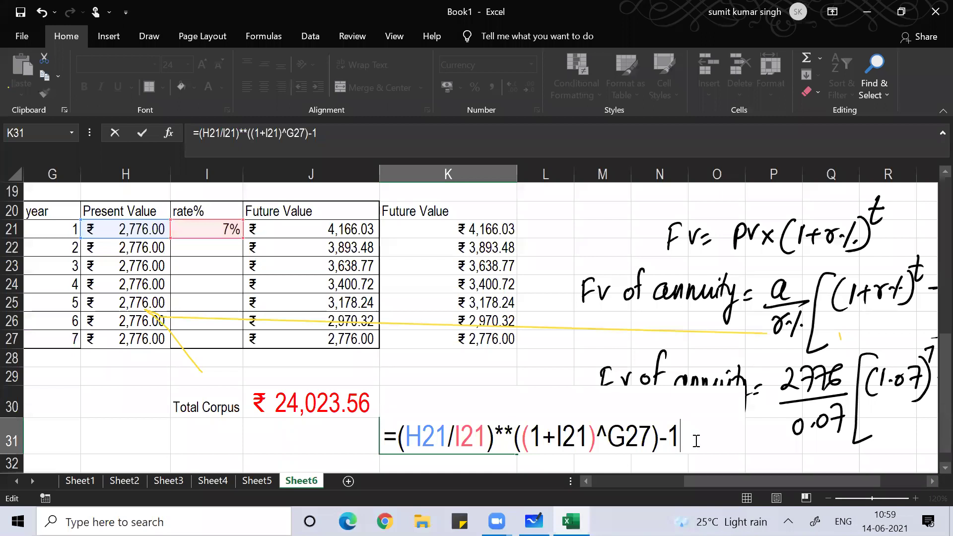
{"action": "type", "text": ")"}
{"action": "left_click", "coordinate": [514, 437]}
{"action": "key", "text": "BackSpace"}
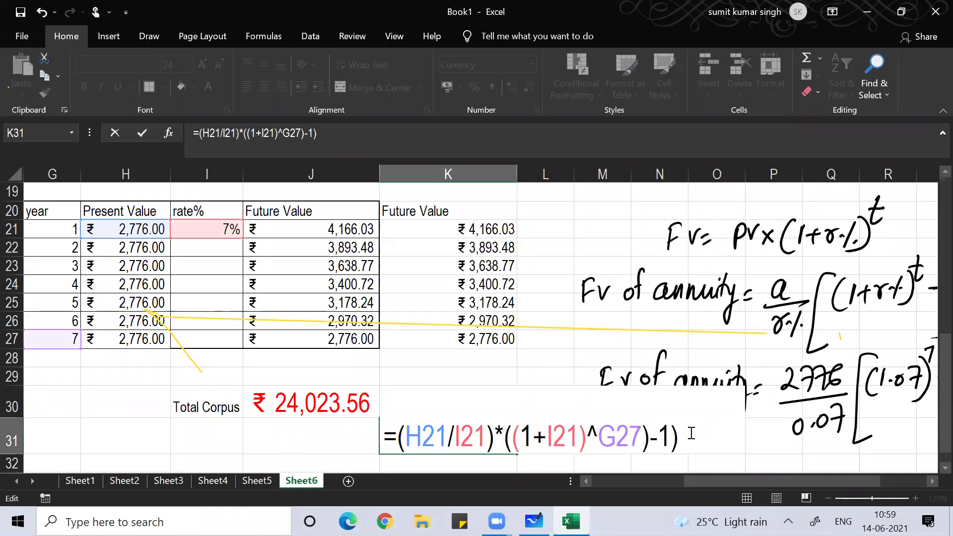
{"action": "key", "text": "BackSpace"}
{"action": "type", "text": ")"}
Step: Accept Excel's formula correction for K31 and reopen it for editing
{"action": "key", "text": "Return"}
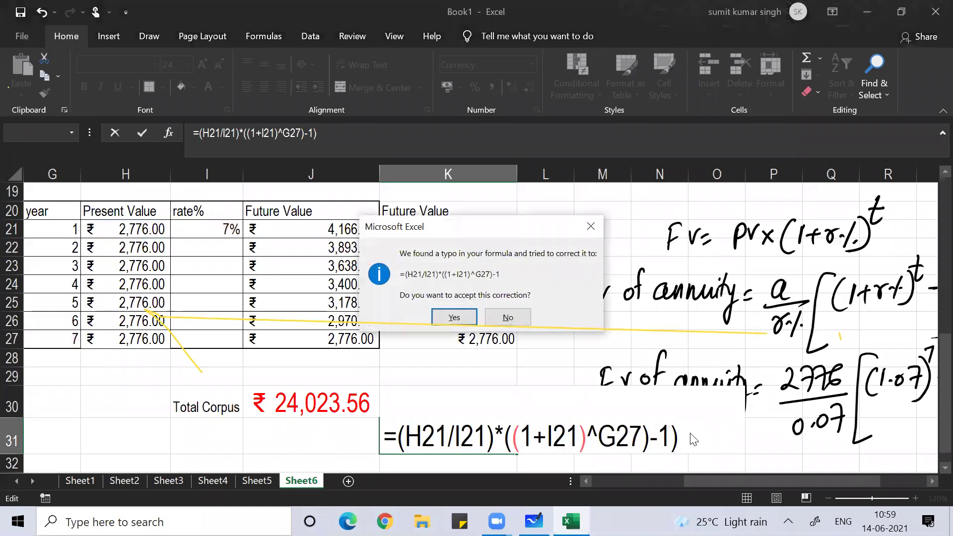
{"action": "key", "text": "Return"}
{"action": "key", "text": "Up"}
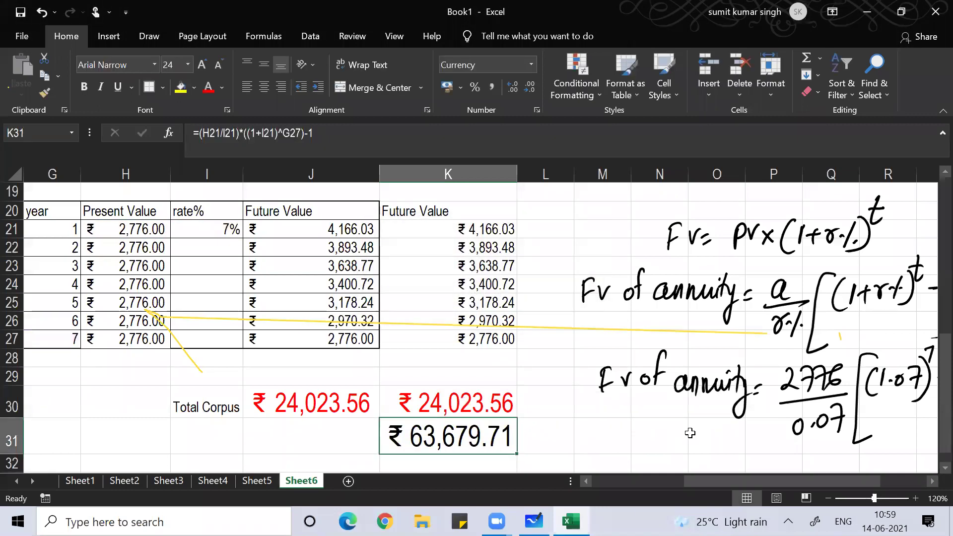
{"action": "key", "text": "F2"}
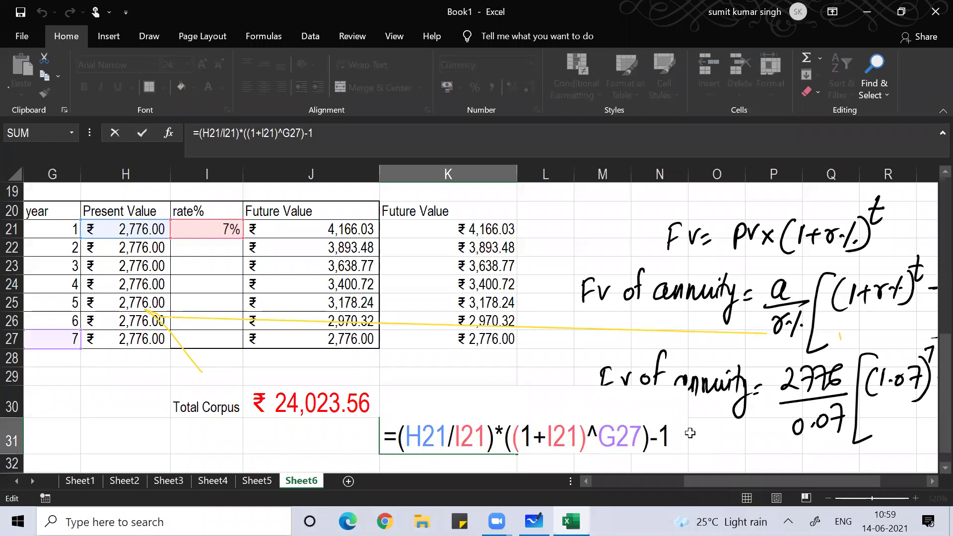
Step: Correct K31 to =(H21/I21)*(((1+I21)^G27)-1), returning ₹24,023.56, and review it
{"action": "type", "text": ")"}
{"action": "key", "text": "BackSpace"}
{"action": "key", "text": "BackSpace"}
{"action": "key", "text": "BackSpace"}
{"action": "key", "text": "BackSpace"}
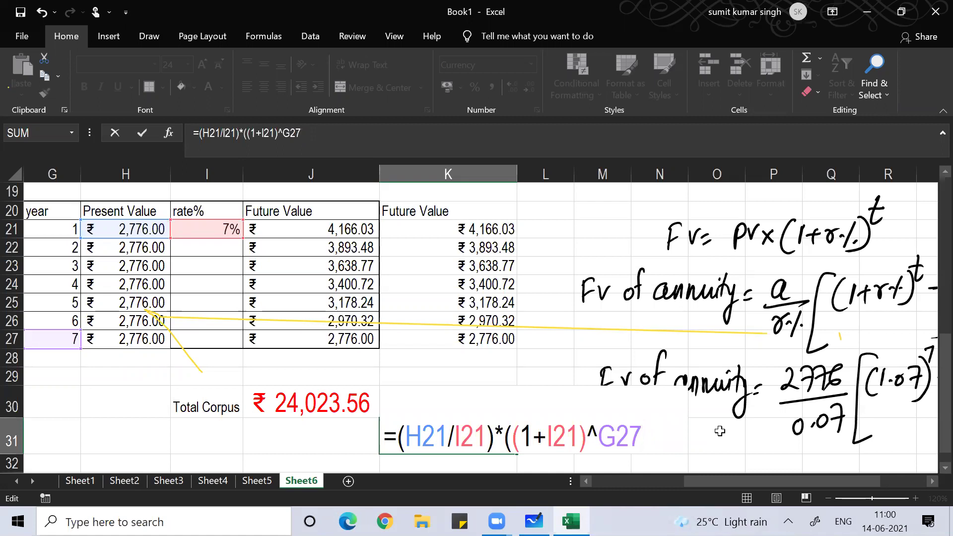
{"action": "type", "text": ")-1"}
{"action": "left_click", "coordinate": [507, 433]}
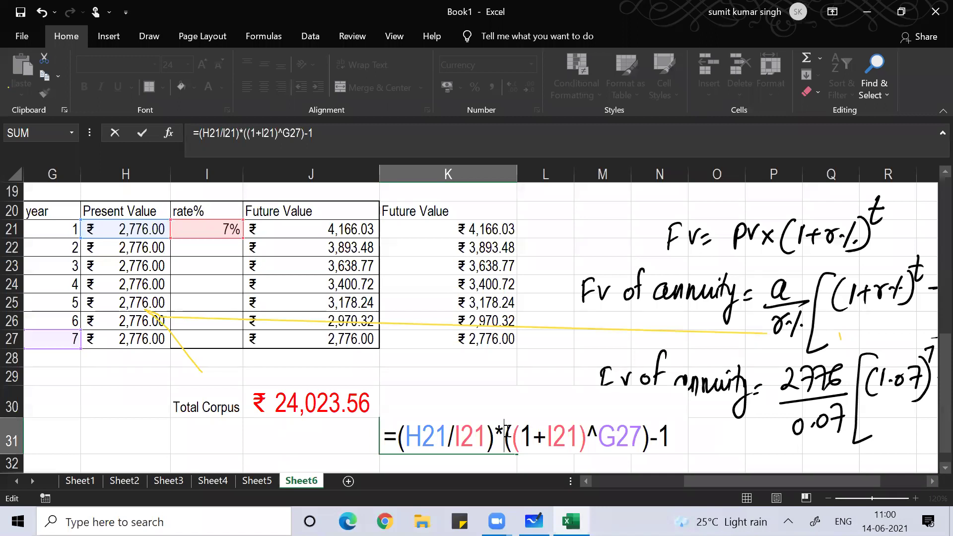
{"action": "type", "text": "("}
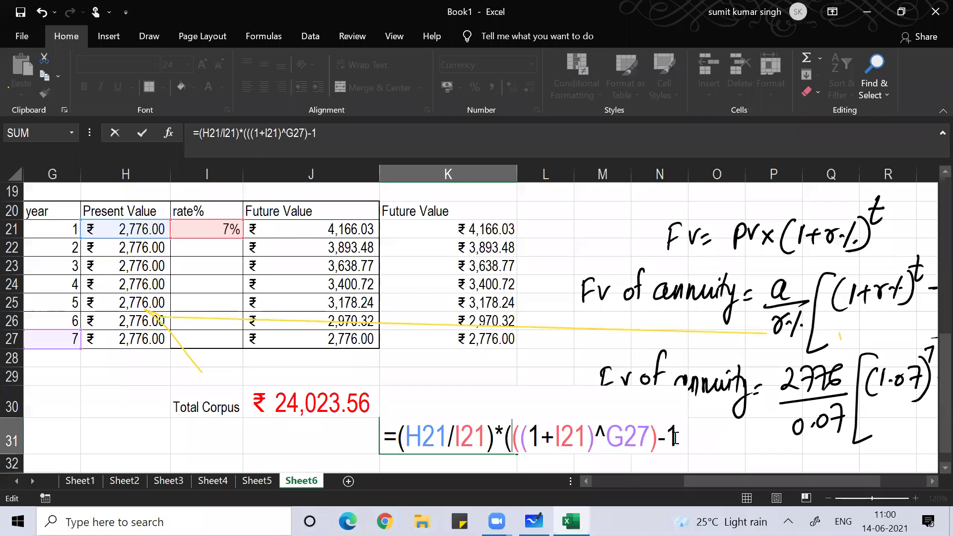
{"action": "type", "text": ")"}
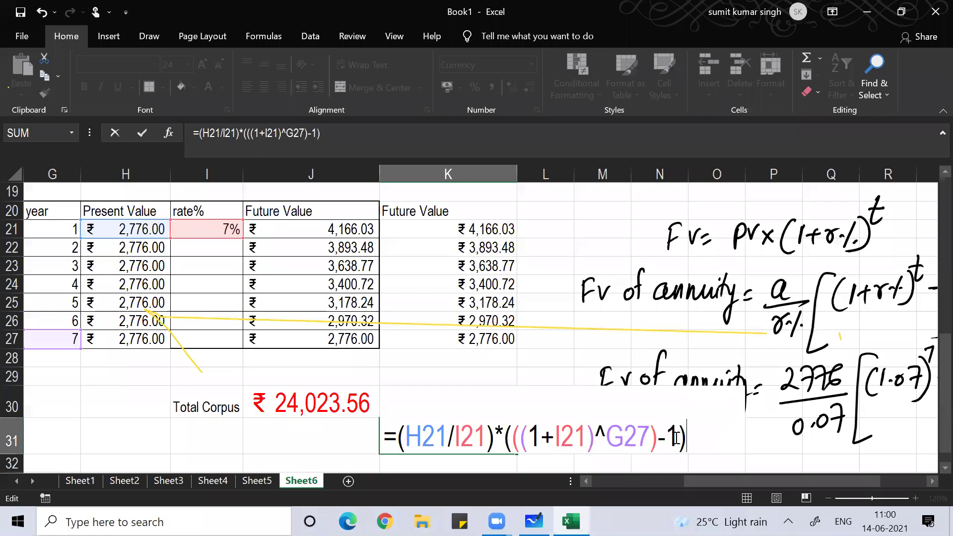
{"action": "key", "text": "Return"}
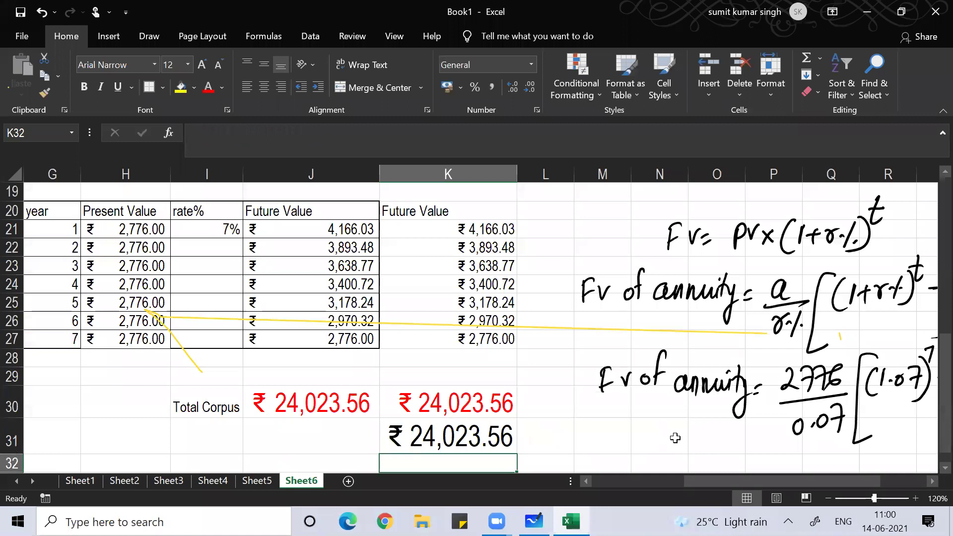
{"action": "key", "text": "Up"}
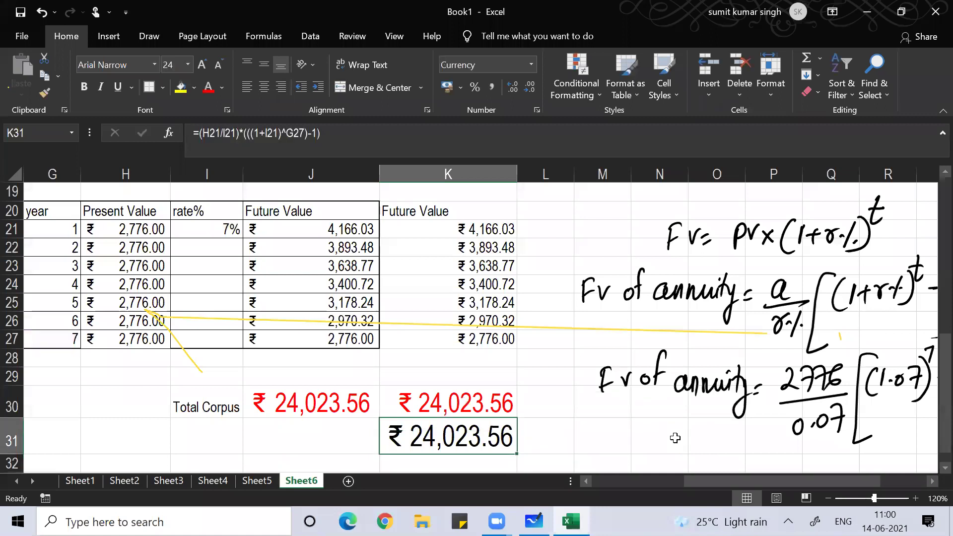
{"action": "key", "text": "F2"}
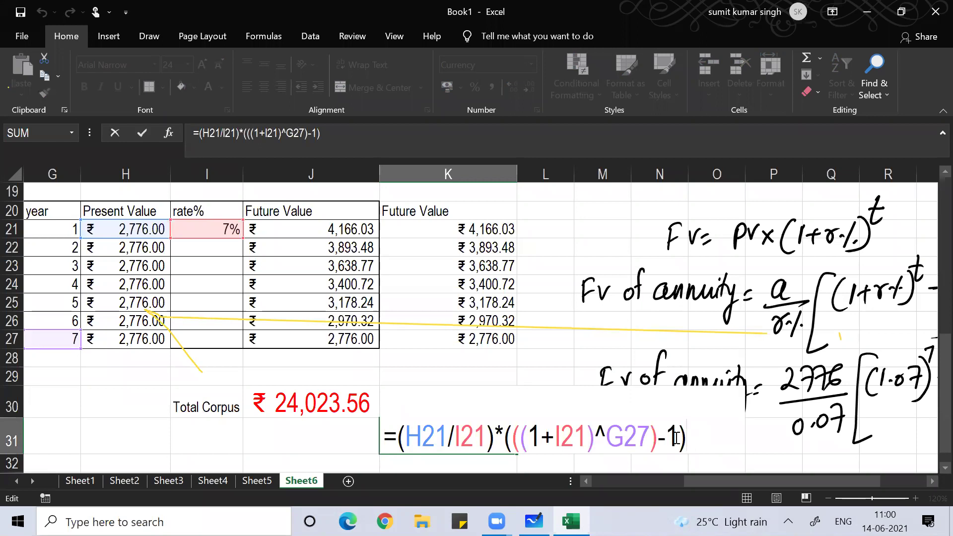
Step: Shift the view one column right to show the ink working, then recommit K31's annuity formula (₹24,023.56)
{"action": "left_click", "coordinate": [932, 481]}
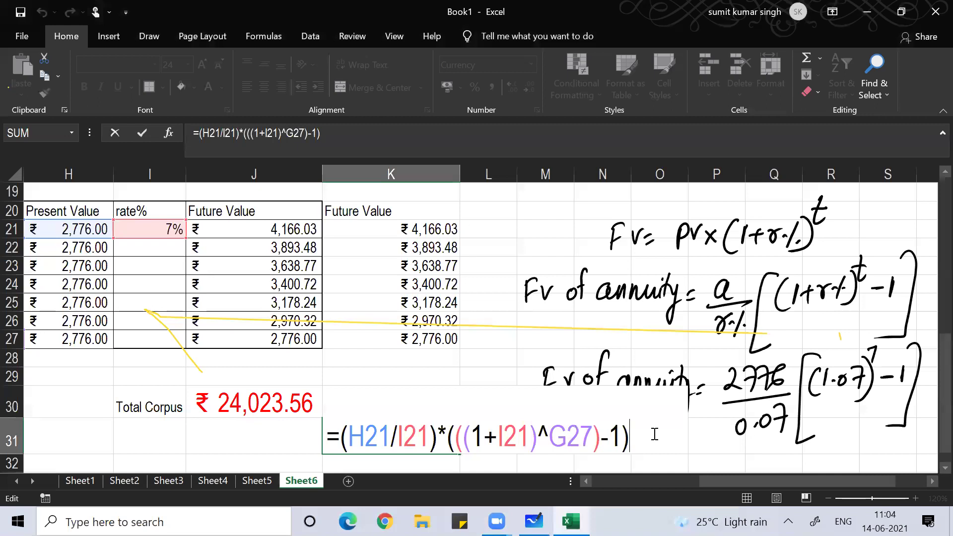
{"action": "key", "text": "Return"}
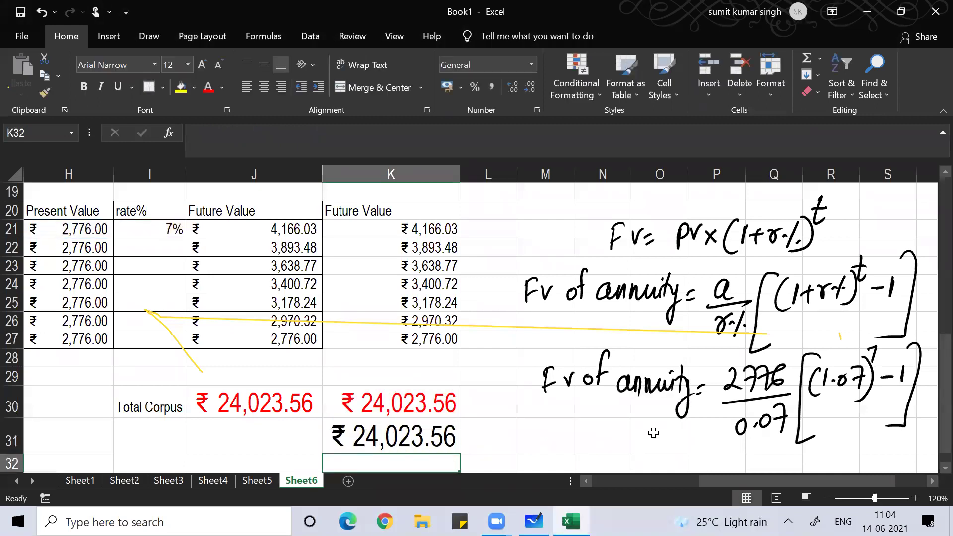
Step: Erase the handwritten future-value and annuity formulas next to the table with the Draw eraser
{"action": "left_click", "coordinate": [149, 35]}
{"action": "mouse_move", "coordinate": [590, 298]}
{"action": "left_mouse_down"}
{"action": "mouse_move", "coordinate": [727, 283]}
{"action": "mouse_move", "coordinate": [743, 268]}
{"action": "mouse_move", "coordinate": [596, 290]}
{"action": "mouse_move", "coordinate": [730, 233]}
{"action": "mouse_move", "coordinate": [814, 233]}
{"action": "left_mouse_up"}
{"action": "left_click", "coordinate": [90, 69]}
{"action": "mouse_move", "coordinate": [764, 327]}
{"action": "left_mouse_down"}
{"action": "mouse_move", "coordinate": [834, 287]}
{"action": "mouse_move", "coordinate": [809, 397]}
{"action": "mouse_move", "coordinate": [864, 377]}
{"action": "mouse_move", "coordinate": [904, 387]}
{"action": "left_mouse_up"}
{"action": "left_click_drag", "start_coordinate": [916, 258], "coordinate": [891, 287]}
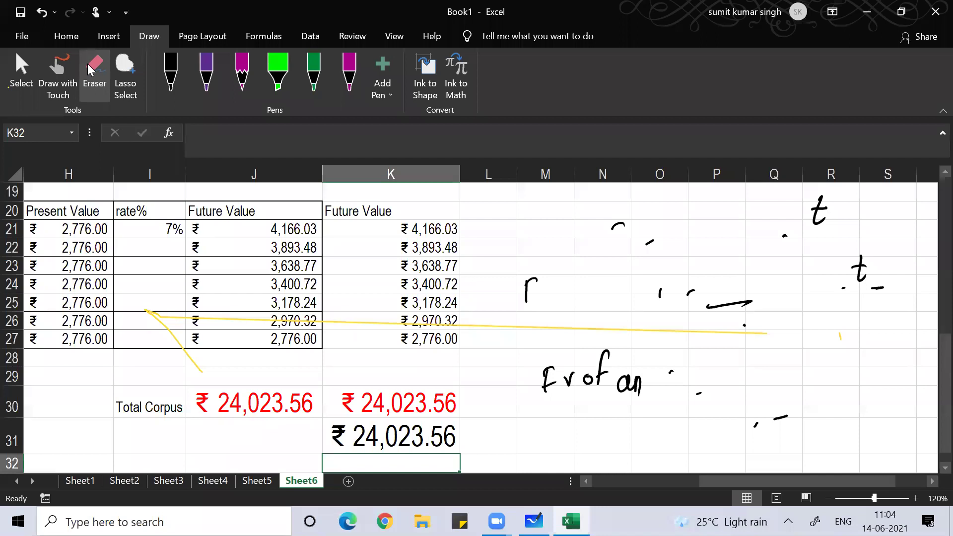
{"action": "left_click", "coordinate": [6, 74]}
{"action": "left_click", "coordinate": [96, 73]}
Step: Switch to Whiteboard, move to empty space, and write an underlined 'Q.' heading
{"action": "key", "text": "alt+Tab"}
{"action": "scroll", "coordinate": [476, 248], "scroll_direction": "down", "scroll_amount": 5}
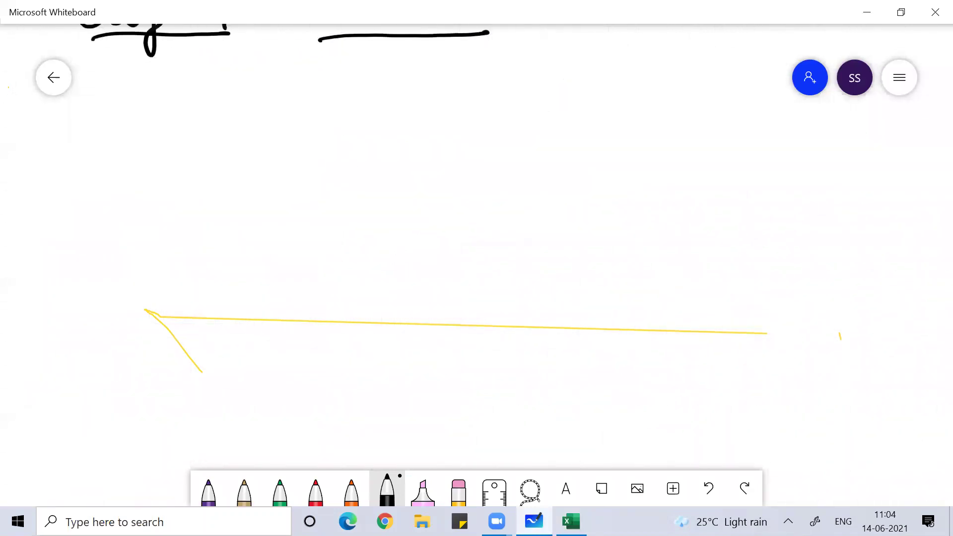
{"action": "mouse_move", "coordinate": [205, 97]}
{"action": "left_mouse_down"}
{"action": "mouse_move", "coordinate": [188, 99]}
{"action": "mouse_move", "coordinate": [202, 123]}
{"action": "mouse_move", "coordinate": [234, 125]}
{"action": "left_mouse_up"}
{"action": "left_click", "coordinate": [211, 115]}
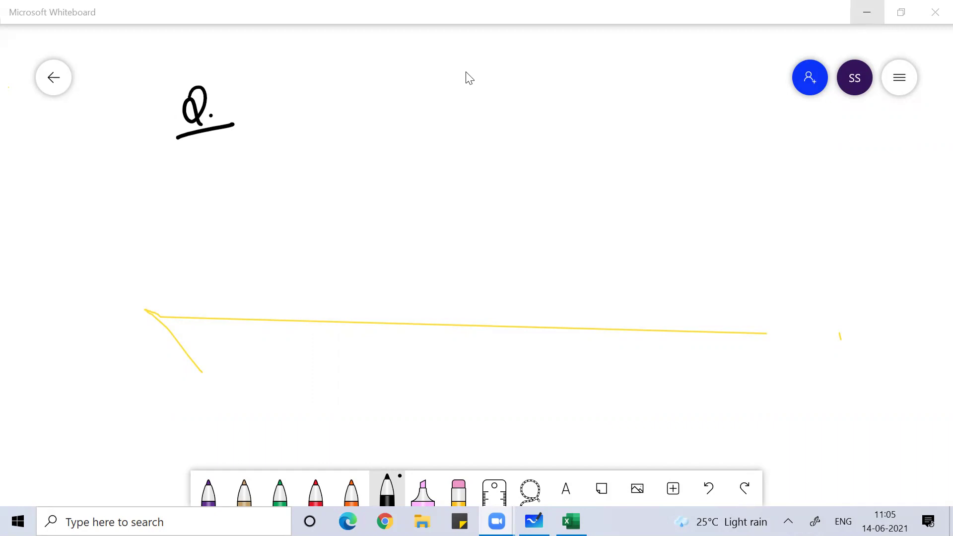
Step: Handwrite 'Suppose i want to buy 2BHK house in Bangalore. Price of' after Q
{"action": "mouse_move", "coordinate": [319, 94]}
{"action": "left_mouse_down"}
{"action": "mouse_move", "coordinate": [304, 119]}
{"action": "mouse_move", "coordinate": [331, 119]}
{"action": "mouse_move", "coordinate": [335, 135]}
{"action": "left_mouse_up"}
{"action": "left_click_drag", "start_coordinate": [336, 107], "coordinate": [347, 119]}
{"action": "left_click_drag", "start_coordinate": [354, 102], "coordinate": [355, 131]}
{"action": "left_click_drag", "start_coordinate": [357, 110], "coordinate": [366, 118]}
{"action": "mouse_move", "coordinate": [383, 102]}
{"action": "left_mouse_down"}
{"action": "mouse_move", "coordinate": [375, 119]}
{"action": "mouse_move", "coordinate": [446, 119]}
{"action": "mouse_move", "coordinate": [492, 106]}
{"action": "mouse_move", "coordinate": [525, 113]}
{"action": "left_mouse_up"}
{"action": "left_click", "coordinate": [447, 94]}
{"action": "mouse_move", "coordinate": [536, 85]}
{"action": "left_mouse_down"}
{"action": "mouse_move", "coordinate": [541, 113]}
{"action": "mouse_move", "coordinate": [545, 95]}
{"action": "mouse_move", "coordinate": [570, 113]}
{"action": "left_mouse_up"}
{"action": "left_click_drag", "start_coordinate": [564, 97], "coordinate": [583, 96]}
{"action": "mouse_move", "coordinate": [621, 83]}
{"action": "left_mouse_down"}
{"action": "mouse_move", "coordinate": [648, 110]}
{"action": "mouse_move", "coordinate": [652, 130]}
{"action": "mouse_move", "coordinate": [679, 110]}
{"action": "left_mouse_up"}
{"action": "left_click_drag", "start_coordinate": [340, 160], "coordinate": [365, 175]}
{"action": "left_click_drag", "start_coordinate": [367, 164], "coordinate": [380, 160]}
{"action": "mouse_move", "coordinate": [378, 154]}
{"action": "left_mouse_down"}
{"action": "mouse_move", "coordinate": [366, 175]}
{"action": "mouse_move", "coordinate": [384, 169]}
{"action": "left_mouse_up"}
{"action": "mouse_move", "coordinate": [383, 162]}
{"action": "left_mouse_down"}
{"action": "mouse_move", "coordinate": [398, 158]}
{"action": "mouse_move", "coordinate": [395, 173]}
{"action": "left_mouse_up"}
{"action": "mouse_move", "coordinate": [403, 150]}
{"action": "left_mouse_down"}
{"action": "mouse_move", "coordinate": [400, 174]}
{"action": "mouse_move", "coordinate": [462, 171]}
{"action": "left_mouse_up"}
{"action": "left_click_drag", "start_coordinate": [470, 158], "coordinate": [490, 169]}
{"action": "left_click_drag", "start_coordinate": [500, 151], "coordinate": [494, 169]}
{"action": "left_click_drag", "start_coordinate": [505, 160], "coordinate": [554, 166]}
{"action": "mouse_move", "coordinate": [552, 148]}
{"action": "left_mouse_down"}
{"action": "mouse_move", "coordinate": [570, 167]}
{"action": "mouse_move", "coordinate": [596, 164]}
{"action": "left_mouse_up"}
{"action": "left_click_drag", "start_coordinate": [593, 145], "coordinate": [596, 167]}
{"action": "left_click_drag", "start_coordinate": [619, 151], "coordinate": [629, 165]}
{"action": "left_click_drag", "start_coordinate": [632, 164], "coordinate": [660, 158]}
{"action": "mouse_move", "coordinate": [657, 150]}
{"action": "left_mouse_down"}
{"action": "mouse_move", "coordinate": [650, 193]}
{"action": "mouse_move", "coordinate": [668, 160]}
{"action": "left_mouse_up"}
{"action": "mouse_move", "coordinate": [693, 133]}
{"action": "left_mouse_down"}
{"action": "mouse_move", "coordinate": [685, 161]}
{"action": "mouse_move", "coordinate": [704, 160]}
{"action": "left_mouse_up"}
{"action": "left_click_drag", "start_coordinate": [716, 139], "coordinate": [718, 157]}
{"action": "left_click_drag", "start_coordinate": [723, 149], "coordinate": [734, 155]}
{"action": "left_click_drag", "start_coordinate": [741, 150], "coordinate": [760, 154]}
{"action": "mouse_move", "coordinate": [759, 128]}
{"action": "left_mouse_down"}
{"action": "mouse_move", "coordinate": [767, 144]}
{"action": "mouse_move", "coordinate": [788, 139]}
{"action": "mouse_move", "coordinate": [791, 149]}
{"action": "left_mouse_up"}
{"action": "mouse_move", "coordinate": [814, 137]}
{"action": "left_mouse_down"}
{"action": "mouse_move", "coordinate": [800, 150]}
{"action": "mouse_move", "coordinate": [818, 146]}
{"action": "left_mouse_up"}
{"action": "left_click_drag", "start_coordinate": [841, 133], "coordinate": [850, 144]}
{"action": "left_click_drag", "start_coordinate": [844, 130], "coordinate": [864, 127]}
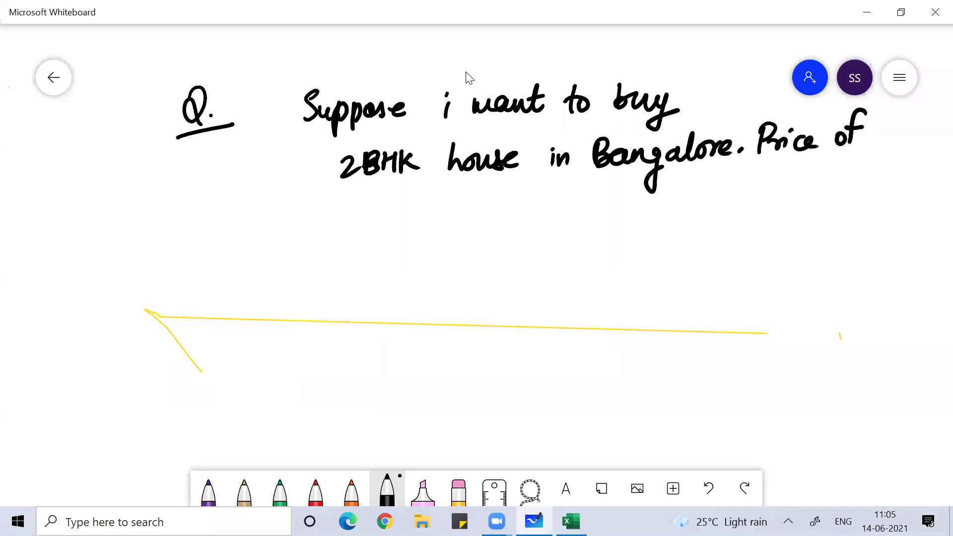
Step: Continue with 'House in Bangalore is around 60 lakh ₹.' on the third line
{"action": "left_click_drag", "start_coordinate": [336, 194], "coordinate": [333, 221]}
{"action": "mouse_move", "coordinate": [336, 210]}
{"action": "left_mouse_down"}
{"action": "mouse_move", "coordinate": [349, 205]}
{"action": "mouse_move", "coordinate": [348, 222]}
{"action": "left_mouse_up"}
{"action": "left_click_drag", "start_coordinate": [359, 208], "coordinate": [371, 221]}
{"action": "left_click_drag", "start_coordinate": [367, 207], "coordinate": [382, 220]}
{"action": "mouse_move", "coordinate": [393, 212]}
{"action": "left_mouse_down"}
{"action": "mouse_move", "coordinate": [403, 204]}
{"action": "mouse_move", "coordinate": [441, 219]}
{"action": "mouse_move", "coordinate": [497, 214]}
{"action": "left_mouse_up"}
{"action": "left_click_drag", "start_coordinate": [496, 192], "coordinate": [499, 216]}
{"action": "mouse_move", "coordinate": [522, 200]}
{"action": "left_mouse_down"}
{"action": "mouse_move", "coordinate": [556, 234]}
{"action": "mouse_move", "coordinate": [546, 245]}
{"action": "left_mouse_up"}
{"action": "mouse_move", "coordinate": [577, 204]}
{"action": "left_mouse_down"}
{"action": "mouse_move", "coordinate": [571, 217]}
{"action": "mouse_move", "coordinate": [582, 214]}
{"action": "left_mouse_up"}
{"action": "mouse_move", "coordinate": [593, 191]}
{"action": "left_mouse_down"}
{"action": "mouse_move", "coordinate": [588, 217]}
{"action": "mouse_move", "coordinate": [618, 206]}
{"action": "mouse_move", "coordinate": [663, 213]}
{"action": "left_mouse_up"}
{"action": "mouse_move", "coordinate": [672, 199]}
{"action": "left_mouse_down"}
{"action": "mouse_move", "coordinate": [664, 213]}
{"action": "mouse_move", "coordinate": [673, 214]}
{"action": "left_mouse_up"}
{"action": "left_click_drag", "start_coordinate": [663, 192], "coordinate": [665, 195]}
{"action": "left_click_drag", "start_coordinate": [708, 194], "coordinate": [700, 209]}
{"action": "left_click_drag", "start_coordinate": [715, 196], "coordinate": [732, 211]}
{"action": "left_click_drag", "start_coordinate": [735, 199], "coordinate": [762, 205]}
{"action": "left_click_drag", "start_coordinate": [756, 206], "coordinate": [776, 195]}
{"action": "mouse_move", "coordinate": [799, 181]}
{"action": "left_mouse_down"}
{"action": "mouse_move", "coordinate": [791, 206]}
{"action": "mouse_move", "coordinate": [781, 205]}
{"action": "left_mouse_up"}
{"action": "mouse_move", "coordinate": [830, 180]}
{"action": "left_mouse_down"}
{"action": "mouse_move", "coordinate": [819, 201]}
{"action": "mouse_move", "coordinate": [834, 200]}
{"action": "left_mouse_up"}
{"action": "left_click_drag", "start_coordinate": [847, 196], "coordinate": [861, 202]}
{"action": "left_click_drag", "start_coordinate": [870, 188], "coordinate": [879, 200]}
{"action": "left_click_drag", "start_coordinate": [888, 190], "coordinate": [892, 198]}
{"action": "mouse_move", "coordinate": [895, 173]}
{"action": "left_mouse_down"}
{"action": "mouse_move", "coordinate": [889, 197]}
{"action": "mouse_move", "coordinate": [906, 196]}
{"action": "left_mouse_up"}
{"action": "mouse_move", "coordinate": [917, 173]}
{"action": "left_mouse_down"}
{"action": "mouse_move", "coordinate": [904, 198]}
{"action": "mouse_move", "coordinate": [921, 199]}
{"action": "left_mouse_up"}
{"action": "left_click_drag", "start_coordinate": [496, 154], "coordinate": [397, 149]}
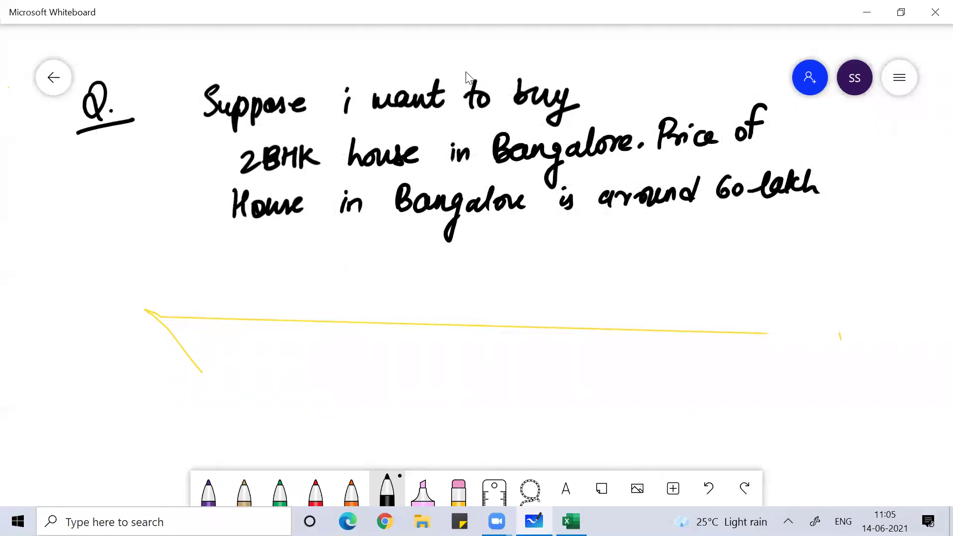
{"action": "mouse_move", "coordinate": [846, 173]}
{"action": "left_mouse_down"}
{"action": "mouse_move", "coordinate": [850, 193]}
{"action": "mouse_move", "coordinate": [868, 192]}
{"action": "left_mouse_up"}
{"action": "left_click_drag", "start_coordinate": [843, 181], "coordinate": [867, 177]}
{"action": "left_click", "coordinate": [877, 185]}
Step: Handwrite the line 'It will get appreciate by 5% per annum -'
{"action": "mouse_move", "coordinate": [251, 242]}
{"action": "left_mouse_down"}
{"action": "mouse_move", "coordinate": [250, 267]}
{"action": "mouse_move", "coordinate": [263, 268]}
{"action": "left_mouse_up"}
{"action": "mouse_move", "coordinate": [255, 255]}
{"action": "left_mouse_down"}
{"action": "mouse_move", "coordinate": [390, 261]}
{"action": "mouse_move", "coordinate": [383, 287]}
{"action": "left_mouse_up"}
{"action": "left_click", "coordinate": [332, 244]}
{"action": "mouse_move", "coordinate": [397, 258]}
{"action": "left_mouse_down"}
{"action": "mouse_move", "coordinate": [502, 254]}
{"action": "mouse_move", "coordinate": [488, 278]}
{"action": "left_mouse_up"}
{"action": "mouse_move", "coordinate": [498, 245]}
{"action": "left_mouse_down"}
{"action": "mouse_move", "coordinate": [505, 280]}
{"action": "mouse_move", "coordinate": [515, 260]}
{"action": "left_mouse_up"}
{"action": "mouse_move", "coordinate": [515, 254]}
{"action": "left_mouse_down"}
{"action": "mouse_move", "coordinate": [525, 246]}
{"action": "mouse_move", "coordinate": [554, 258]}
{"action": "left_mouse_up"}
{"action": "mouse_move", "coordinate": [554, 251]}
{"action": "left_mouse_down"}
{"action": "mouse_move", "coordinate": [565, 260]}
{"action": "mouse_move", "coordinate": [594, 258]}
{"action": "left_mouse_up"}
{"action": "left_click", "coordinate": [561, 239]}
{"action": "mouse_move", "coordinate": [597, 232]}
{"action": "left_mouse_down"}
{"action": "mouse_move", "coordinate": [598, 255]}
{"action": "mouse_move", "coordinate": [603, 243]}
{"action": "left_mouse_up"}
{"action": "mouse_move", "coordinate": [603, 251]}
{"action": "left_mouse_down"}
{"action": "mouse_move", "coordinate": [661, 250]}
{"action": "mouse_move", "coordinate": [651, 278]}
{"action": "left_mouse_up"}
{"action": "mouse_move", "coordinate": [718, 233]}
{"action": "left_mouse_down"}
{"action": "mouse_move", "coordinate": [706, 256]}
{"action": "mouse_move", "coordinate": [718, 237]}
{"action": "left_mouse_up"}
{"action": "mouse_move", "coordinate": [745, 227]}
{"action": "left_mouse_down"}
{"action": "mouse_move", "coordinate": [733, 257]}
{"action": "mouse_move", "coordinate": [747, 248]}
{"action": "mouse_move", "coordinate": [778, 273]}
{"action": "left_mouse_up"}
{"action": "left_click_drag", "start_coordinate": [780, 240], "coordinate": [804, 254]}
{"action": "mouse_move", "coordinate": [807, 258]}
{"action": "left_mouse_down"}
{"action": "mouse_move", "coordinate": [814, 246]}
{"action": "mouse_move", "coordinate": [855, 261]}
{"action": "mouse_move", "coordinate": [916, 258]}
{"action": "left_mouse_up"}
{"action": "left_click", "coordinate": [887, 243]}
{"action": "left_click_drag", "start_coordinate": [918, 249], "coordinate": [925, 248]}
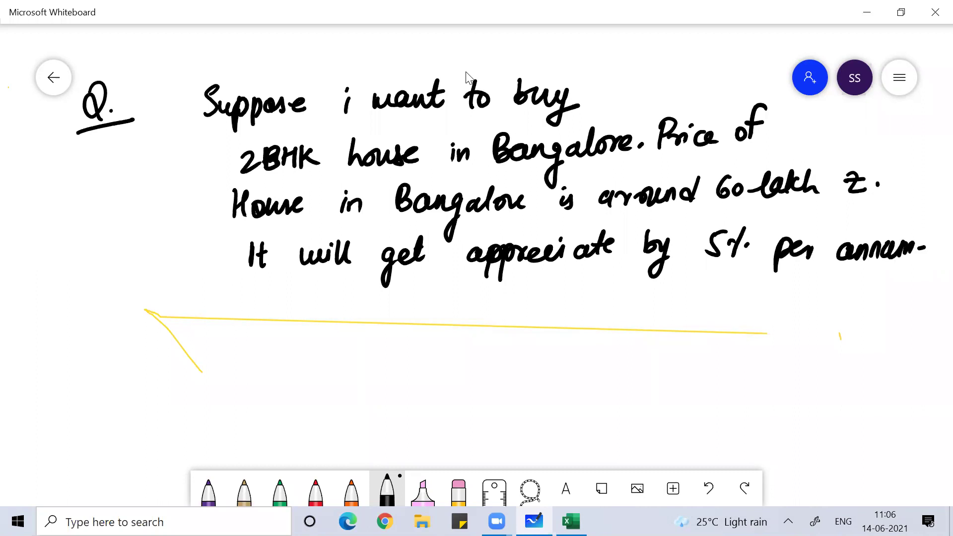
Step: Handwrite 'How much amount can i put i' on the next line
{"action": "left_click_drag", "start_coordinate": [263, 293], "coordinate": [262, 324]}
{"action": "mouse_move", "coordinate": [267, 307]}
{"action": "left_mouse_down"}
{"action": "mouse_move", "coordinate": [279, 293]}
{"action": "mouse_move", "coordinate": [276, 323]}
{"action": "left_mouse_up"}
{"action": "mouse_move", "coordinate": [291, 306]}
{"action": "left_mouse_down"}
{"action": "mouse_move", "coordinate": [314, 298]}
{"action": "mouse_move", "coordinate": [368, 326]}
{"action": "left_mouse_up"}
{"action": "left_click_drag", "start_coordinate": [376, 308], "coordinate": [403, 326]}
{"action": "left_click_drag", "start_coordinate": [410, 294], "coordinate": [423, 322]}
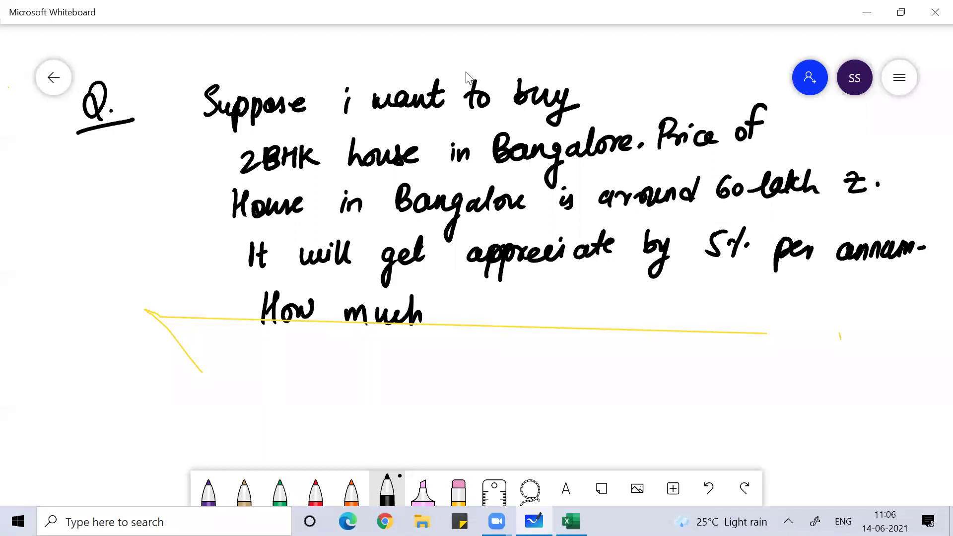
{"action": "mouse_move", "coordinate": [474, 308]}
{"action": "left_mouse_down"}
{"action": "mouse_move", "coordinate": [480, 326]}
{"action": "mouse_move", "coordinate": [513, 328]}
{"action": "mouse_move", "coordinate": [536, 309]}
{"action": "mouse_move", "coordinate": [559, 327]}
{"action": "left_mouse_up"}
{"action": "left_click_drag", "start_coordinate": [566, 290], "coordinate": [570, 327]}
{"action": "mouse_move", "coordinate": [557, 307]}
{"action": "left_mouse_down"}
{"action": "mouse_move", "coordinate": [579, 303]}
{"action": "mouse_move", "coordinate": [623, 323]}
{"action": "mouse_move", "coordinate": [653, 323]}
{"action": "left_mouse_up"}
{"action": "mouse_move", "coordinate": [679, 307]}
{"action": "left_mouse_down"}
{"action": "mouse_move", "coordinate": [704, 342]}
{"action": "mouse_move", "coordinate": [717, 325]}
{"action": "left_mouse_up"}
{"action": "left_click_drag", "start_coordinate": [722, 310], "coordinate": [744, 323]}
{"action": "left_click_drag", "start_coordinate": [733, 307], "coordinate": [815, 319]}
{"action": "left_click", "coordinate": [790, 294]}
Step: Handwrite 'Mutual fund every year' on the following line
{"action": "mouse_move", "coordinate": [302, 351]}
{"action": "left_mouse_down"}
{"action": "mouse_move", "coordinate": [300, 378]}
{"action": "mouse_move", "coordinate": [324, 379]}
{"action": "left_mouse_up"}
{"action": "mouse_move", "coordinate": [328, 361]}
{"action": "left_mouse_down"}
{"action": "mouse_move", "coordinate": [332, 370]}
{"action": "mouse_move", "coordinate": [353, 365]}
{"action": "left_mouse_up"}
{"action": "mouse_move", "coordinate": [356, 341]}
{"action": "left_mouse_down"}
{"action": "mouse_move", "coordinate": [351, 378]}
{"action": "mouse_move", "coordinate": [395, 359]}
{"action": "mouse_move", "coordinate": [397, 373]}
{"action": "left_mouse_up"}
{"action": "left_click_drag", "start_coordinate": [408, 345], "coordinate": [405, 375]}
{"action": "mouse_move", "coordinate": [457, 338]}
{"action": "left_mouse_down"}
{"action": "mouse_move", "coordinate": [453, 383]}
{"action": "mouse_move", "coordinate": [464, 365]}
{"action": "left_mouse_up"}
{"action": "left_click_drag", "start_coordinate": [459, 368], "coordinate": [490, 377]}
{"action": "mouse_move", "coordinate": [514, 342]}
{"action": "left_mouse_down"}
{"action": "mouse_move", "coordinate": [512, 367]}
{"action": "mouse_move", "coordinate": [500, 376]}
{"action": "left_mouse_up"}
{"action": "mouse_move", "coordinate": [555, 372]}
{"action": "left_mouse_down"}
{"action": "mouse_move", "coordinate": [623, 365]}
{"action": "mouse_move", "coordinate": [635, 411]}
{"action": "left_mouse_up"}
{"action": "left_click_drag", "start_coordinate": [644, 375], "coordinate": [619, 394]}
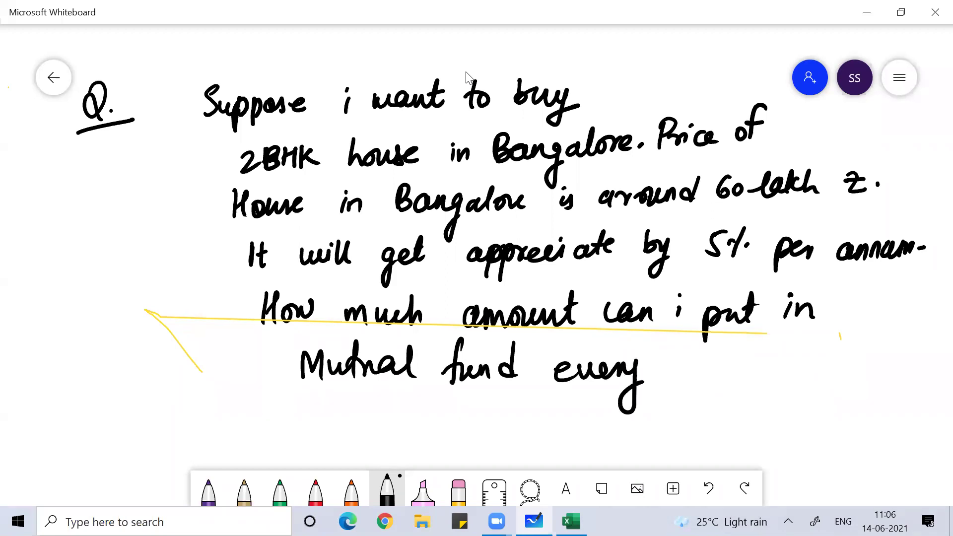
{"action": "mouse_move", "coordinate": [676, 356]}
{"action": "left_mouse_down"}
{"action": "mouse_move", "coordinate": [679, 404]}
{"action": "mouse_move", "coordinate": [685, 379]}
{"action": "left_mouse_up"}
{"action": "left_click_drag", "start_coordinate": [698, 371], "coordinate": [729, 382]}
{"action": "left_click_drag", "start_coordinate": [732, 380], "coordinate": [749, 368]}
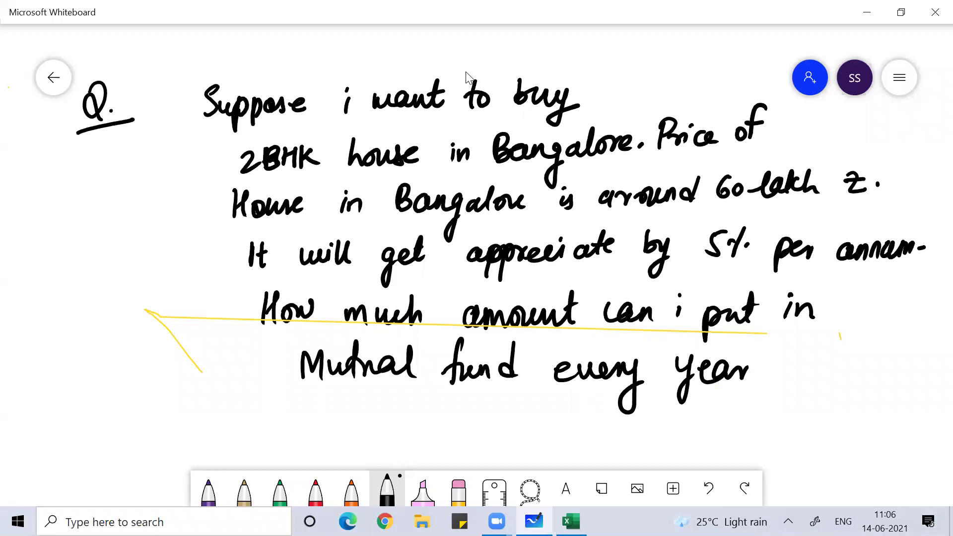
Step: Finish the question with 'so that i can get my required goal in'
{"action": "mouse_move", "coordinate": [793, 353]}
{"action": "left_mouse_down"}
{"action": "mouse_move", "coordinate": [785, 370]}
{"action": "mouse_move", "coordinate": [819, 365]}
{"action": "mouse_move", "coordinate": [841, 374]}
{"action": "left_mouse_up"}
{"action": "mouse_move", "coordinate": [834, 362]}
{"action": "left_mouse_down"}
{"action": "mouse_move", "coordinate": [857, 348]}
{"action": "mouse_move", "coordinate": [866, 374]}
{"action": "left_mouse_up"}
{"action": "left_click_drag", "start_coordinate": [868, 367], "coordinate": [896, 372]}
{"action": "mouse_move", "coordinate": [890, 342]}
{"action": "left_mouse_down"}
{"action": "mouse_move", "coordinate": [887, 371]}
{"action": "mouse_move", "coordinate": [908, 351]}
{"action": "left_mouse_up"}
{"action": "left_click_drag", "start_coordinate": [340, 409], "coordinate": [338, 435]}
{"action": "left_click", "coordinate": [338, 406]}
{"action": "mouse_move", "coordinate": [376, 417]}
{"action": "left_mouse_down"}
{"action": "mouse_move", "coordinate": [386, 413]}
{"action": "mouse_move", "coordinate": [397, 437]}
{"action": "left_mouse_up"}
{"action": "mouse_move", "coordinate": [414, 425]}
{"action": "left_mouse_down"}
{"action": "mouse_move", "coordinate": [417, 438]}
{"action": "mouse_move", "coordinate": [469, 459]}
{"action": "mouse_move", "coordinate": [496, 437]}
{"action": "left_mouse_up"}
{"action": "mouse_move", "coordinate": [509, 410]}
{"action": "left_mouse_down"}
{"action": "mouse_move", "coordinate": [516, 439]}
{"action": "mouse_move", "coordinate": [515, 423]}
{"action": "left_mouse_up"}
{"action": "mouse_move", "coordinate": [545, 437]}
{"action": "left_mouse_down"}
{"action": "mouse_move", "coordinate": [551, 421]}
{"action": "mouse_move", "coordinate": [571, 437]}
{"action": "left_mouse_up"}
{"action": "mouse_move", "coordinate": [571, 422]}
{"action": "left_mouse_down"}
{"action": "mouse_move", "coordinate": [586, 438]}
{"action": "mouse_move", "coordinate": [589, 463]}
{"action": "left_mouse_up"}
{"action": "left_click_drag", "start_coordinate": [594, 444], "coordinate": [660, 421]}
{"action": "left_click_drag", "start_coordinate": [663, 435], "coordinate": [689, 467]}
{"action": "left_click_drag", "start_coordinate": [701, 426], "coordinate": [715, 436]}
{"action": "mouse_move", "coordinate": [712, 427]}
{"action": "left_mouse_down"}
{"action": "mouse_move", "coordinate": [727, 439]}
{"action": "mouse_move", "coordinate": [728, 417]}
{"action": "left_mouse_up"}
{"action": "mouse_move", "coordinate": [729, 434]}
{"action": "left_mouse_down"}
{"action": "mouse_move", "coordinate": [738, 424]}
{"action": "mouse_move", "coordinate": [752, 434]}
{"action": "left_mouse_up"}
{"action": "left_click_drag", "start_coordinate": [767, 408], "coordinate": [776, 437]}
{"action": "left_click_drag", "start_coordinate": [819, 414], "coordinate": [805, 461]}
{"action": "mouse_move", "coordinate": [840, 421]}
{"action": "left_mouse_down"}
{"action": "mouse_move", "coordinate": [831, 433]}
{"action": "mouse_move", "coordinate": [864, 433]}
{"action": "left_mouse_up"}
{"action": "left_click_drag", "start_coordinate": [877, 401], "coordinate": [866, 433]}
{"action": "mouse_move", "coordinate": [894, 413]}
{"action": "left_mouse_down"}
{"action": "mouse_move", "coordinate": [891, 428]}
{"action": "mouse_move", "coordinate": [913, 434]}
{"action": "left_mouse_up"}
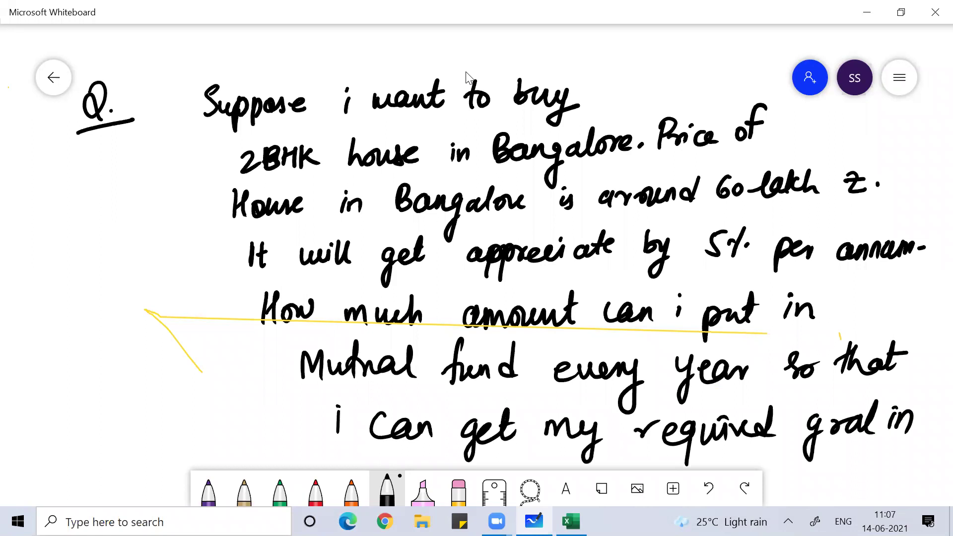
{"action": "scroll", "coordinate": [465, 72], "scroll_direction": "down", "scroll_amount": 2}
Step: Start '10' on the next line, erase the misshapen '10' and stray scribble, and rewrite it
{"action": "scroll", "coordinate": [465, 74], "scroll_direction": "down", "scroll_amount": 1}
{"action": "left_click_drag", "start_coordinate": [279, 366], "coordinate": [282, 400]}
{"action": "left_click_drag", "start_coordinate": [293, 377], "coordinate": [339, 389]}
{"action": "left_click_drag", "start_coordinate": [339, 377], "coordinate": [339, 419]}
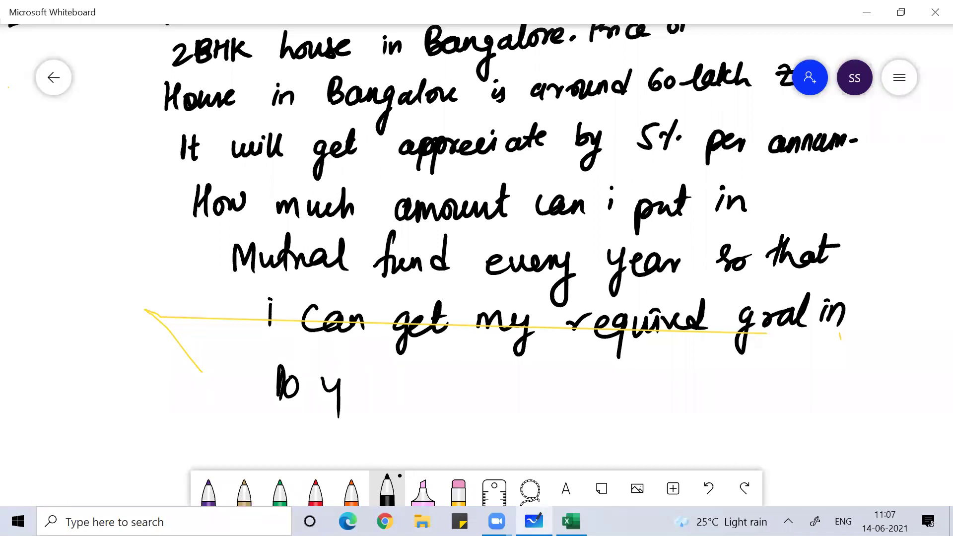
{"action": "mouse_move", "coordinate": [795, 386]}
{"action": "left_mouse_down"}
{"action": "mouse_move", "coordinate": [809, 386]}
{"action": "mouse_move", "coordinate": [800, 394]}
{"action": "left_mouse_up"}
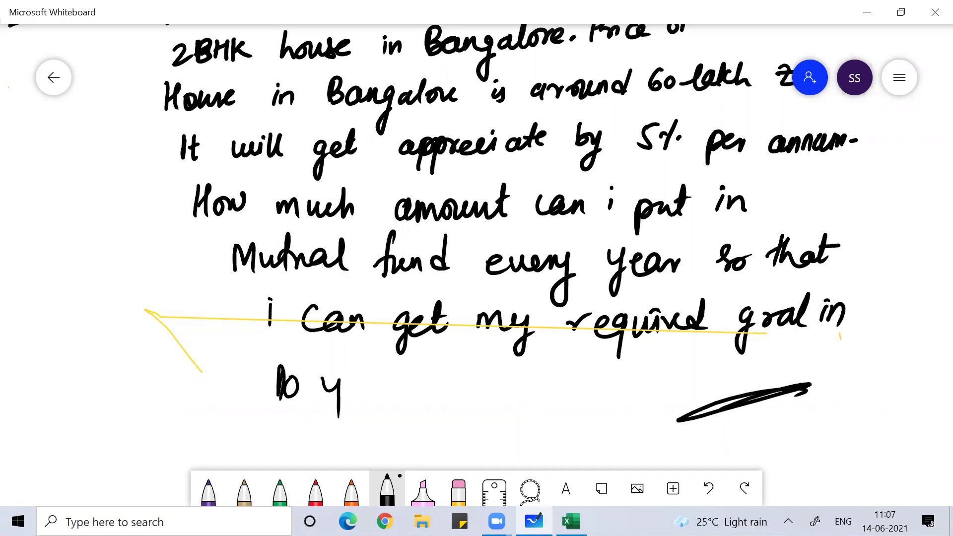
{"action": "left_click_drag", "start_coordinate": [288, 384], "coordinate": [301, 379]}
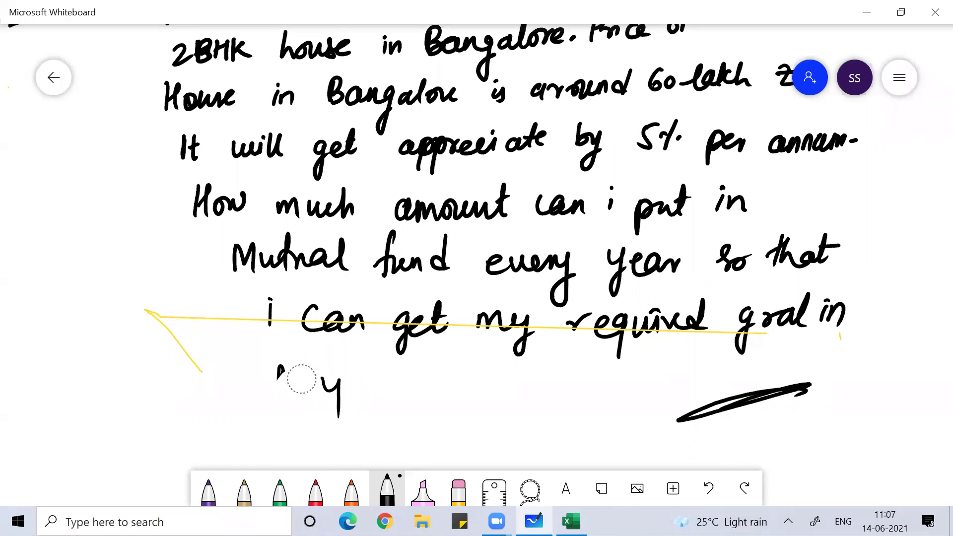
{"action": "left_click_drag", "start_coordinate": [301, 379], "coordinate": [281, 368]}
{"action": "left_click_drag", "start_coordinate": [472, 432], "coordinate": [791, 397]}
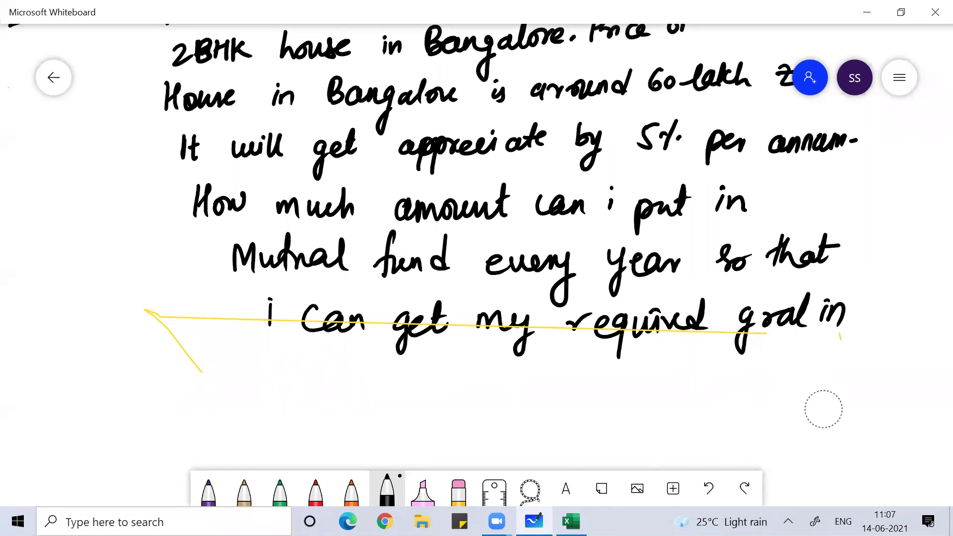
{"action": "mouse_move", "coordinate": [300, 376]}
{"action": "left_mouse_down"}
{"action": "mouse_move", "coordinate": [299, 408]}
{"action": "mouse_move", "coordinate": [308, 397]}
{"action": "mouse_move", "coordinate": [464, 403]}
{"action": "left_mouse_up"}
Step: Handwrite 'year if MF is expected to' after the 10, fixing MI into MF
{"action": "left_click_drag", "start_coordinate": [494, 364], "coordinate": [478, 408]}
{"action": "mouse_move", "coordinate": [526, 378]}
{"action": "left_mouse_down"}
{"action": "mouse_move", "coordinate": [525, 398]}
{"action": "mouse_move", "coordinate": [545, 375]}
{"action": "mouse_move", "coordinate": [548, 396]}
{"action": "left_mouse_up"}
{"action": "left_click_drag", "start_coordinate": [573, 369], "coordinate": [560, 396]}
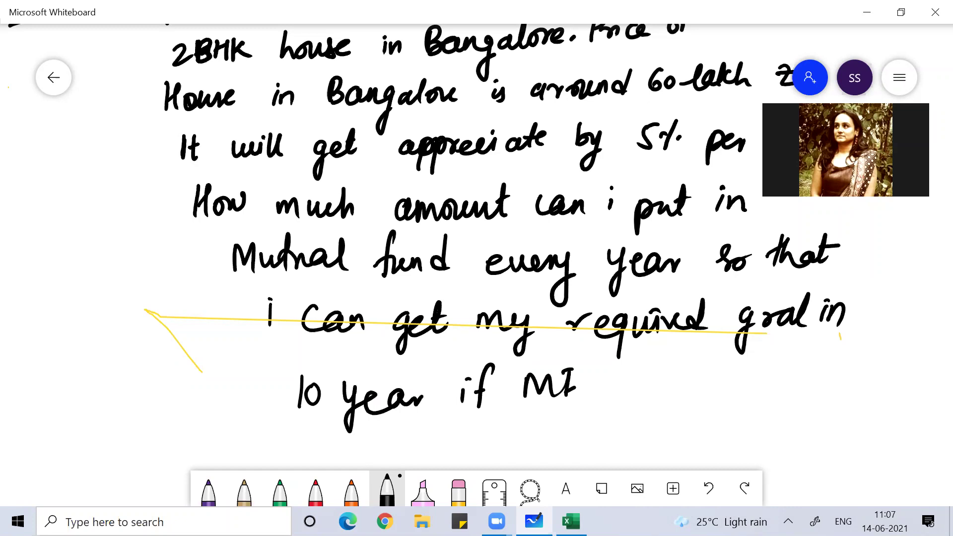
{"action": "left_click_drag", "start_coordinate": [624, 379], "coordinate": [624, 396]}
{"action": "left_click_drag", "start_coordinate": [622, 369], "coordinate": [623, 370]}
{"action": "left_click_drag", "start_coordinate": [642, 379], "coordinate": [632, 395]}
{"action": "left_click_drag", "start_coordinate": [570, 392], "coordinate": [568, 410]}
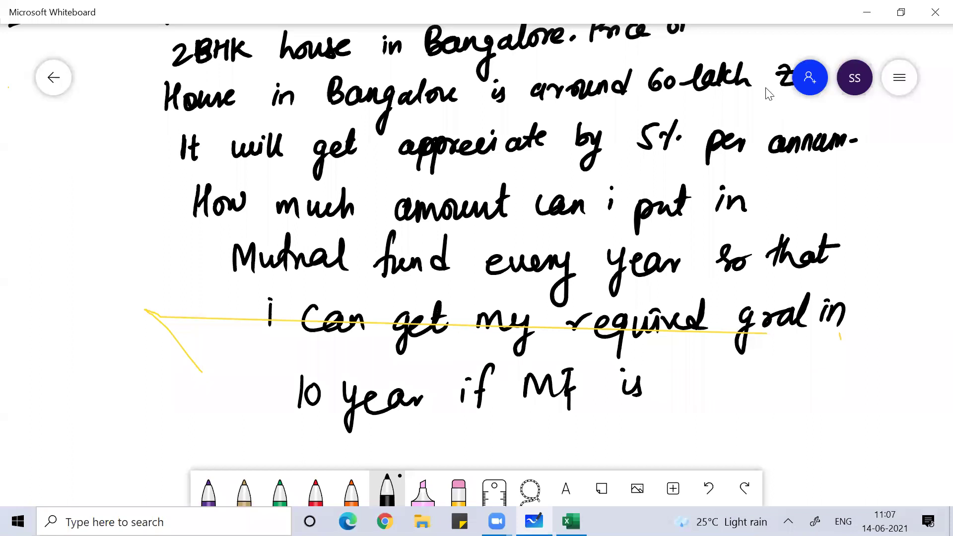
{"action": "mouse_move", "coordinate": [685, 387]}
{"action": "left_mouse_down"}
{"action": "mouse_move", "coordinate": [814, 372]}
{"action": "mouse_move", "coordinate": [809, 395]}
{"action": "left_mouse_up"}
{"action": "mouse_move", "coordinate": [850, 358]}
{"action": "left_mouse_down"}
{"action": "mouse_move", "coordinate": [847, 393]}
{"action": "mouse_move", "coordinate": [858, 380]}
{"action": "left_mouse_up"}
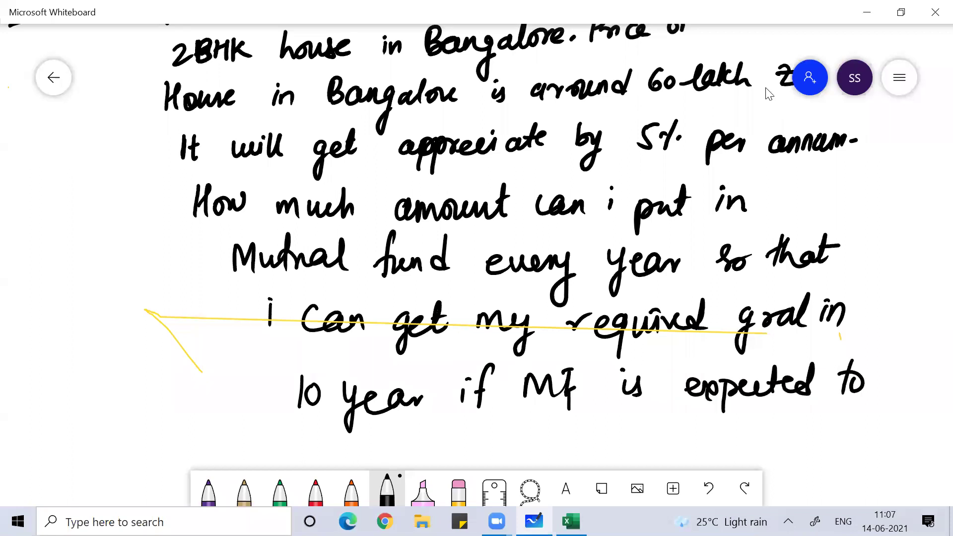
Step: Shift the board up and handwrite 'give 15% per annum?' on a new line
{"action": "left_click_drag", "start_coordinate": [496, 298], "coordinate": [446, 208]}
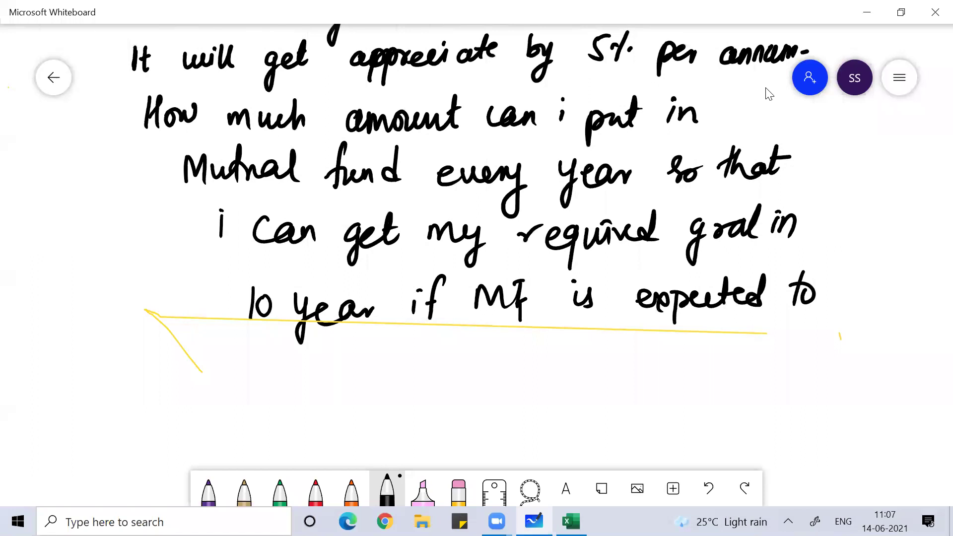
{"action": "left_click_drag", "start_coordinate": [361, 367], "coordinate": [350, 403]}
{"action": "left_click_drag", "start_coordinate": [360, 373], "coordinate": [416, 381]}
{"action": "mouse_move", "coordinate": [469, 356]}
{"action": "left_mouse_down"}
{"action": "mouse_move", "coordinate": [462, 384]}
{"action": "mouse_move", "coordinate": [474, 379]}
{"action": "left_mouse_up"}
{"action": "mouse_move", "coordinate": [481, 354]}
{"action": "left_mouse_down"}
{"action": "mouse_move", "coordinate": [495, 353]}
{"action": "mouse_move", "coordinate": [501, 385]}
{"action": "left_mouse_up"}
{"action": "left_click", "coordinate": [494, 354]}
{"action": "left_click", "coordinate": [518, 380]}
{"action": "mouse_move", "coordinate": [552, 362]}
{"action": "left_mouse_down"}
{"action": "mouse_move", "coordinate": [546, 399]}
{"action": "mouse_move", "coordinate": [554, 382]}
{"action": "left_mouse_up"}
{"action": "mouse_move", "coordinate": [564, 370]}
{"action": "left_mouse_down"}
{"action": "mouse_move", "coordinate": [583, 377]}
{"action": "mouse_move", "coordinate": [603, 367]}
{"action": "left_mouse_up"}
{"action": "mouse_move", "coordinate": [638, 365]}
{"action": "left_mouse_down"}
{"action": "mouse_move", "coordinate": [623, 367]}
{"action": "mouse_move", "coordinate": [643, 381]}
{"action": "left_mouse_up"}
{"action": "mouse_move", "coordinate": [639, 367]}
{"action": "left_mouse_down"}
{"action": "mouse_move", "coordinate": [656, 381]}
{"action": "mouse_move", "coordinate": [703, 382]}
{"action": "mouse_move", "coordinate": [719, 370]}
{"action": "mouse_move", "coordinate": [724, 380]}
{"action": "left_mouse_up"}
{"action": "left_click_drag", "start_coordinate": [738, 351], "coordinate": [740, 371]}
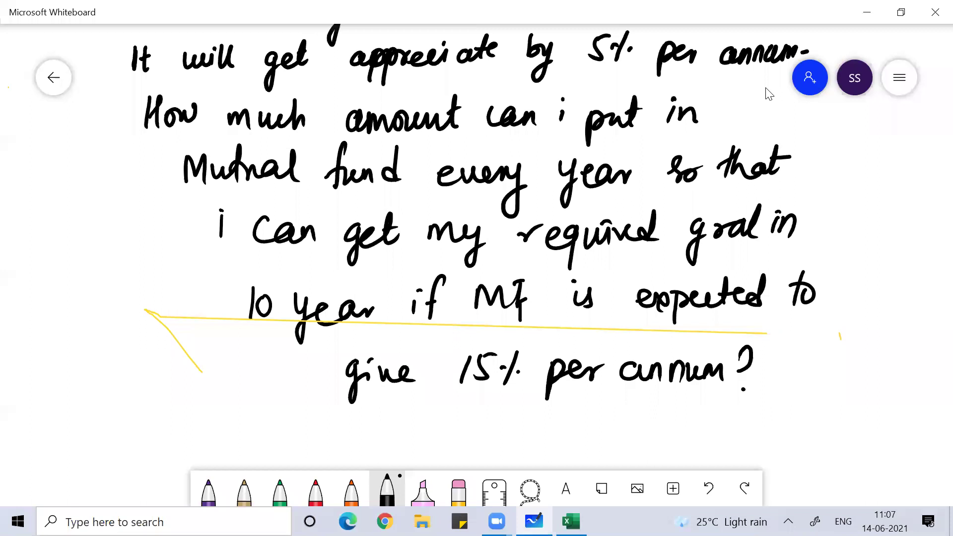
{"action": "scroll", "coordinate": [768, 93], "scroll_direction": "down", "scroll_amount": 5}
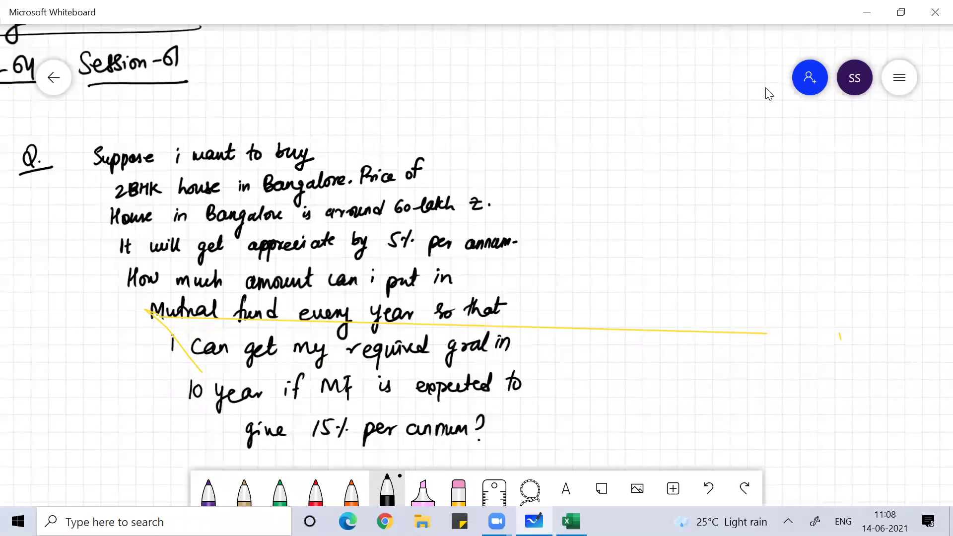
Step: Draw a long vertical black divider line to the right of the handwritten question
{"action": "left_click_drag", "start_coordinate": [564, 117], "coordinate": [565, 466]}
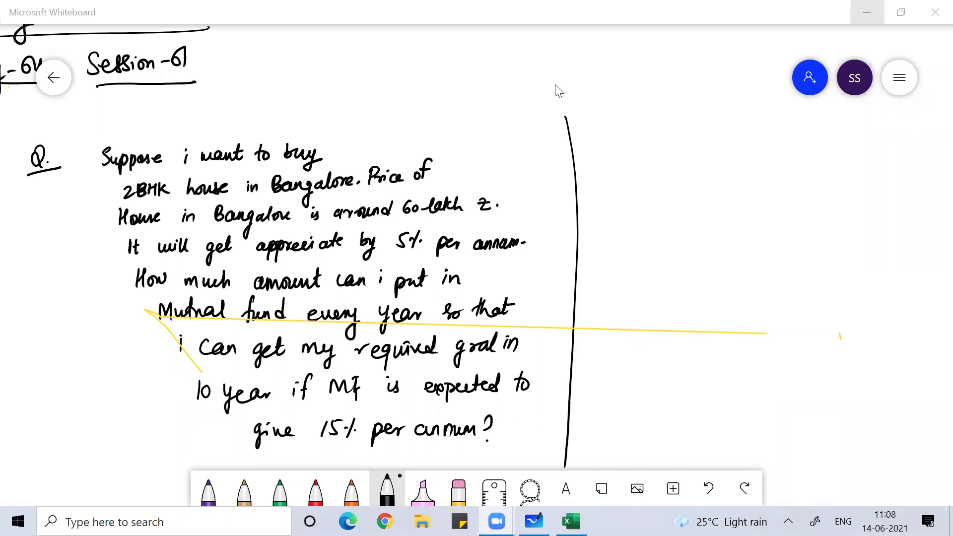
Step: Back in Excel, switch from the eraser to the black pen and undo the stray ink strokes four times
{"action": "key", "text": "alt+Tab"}
{"action": "key", "text": "alt+Tab"}
{"action": "key", "text": "alt+Tab"}
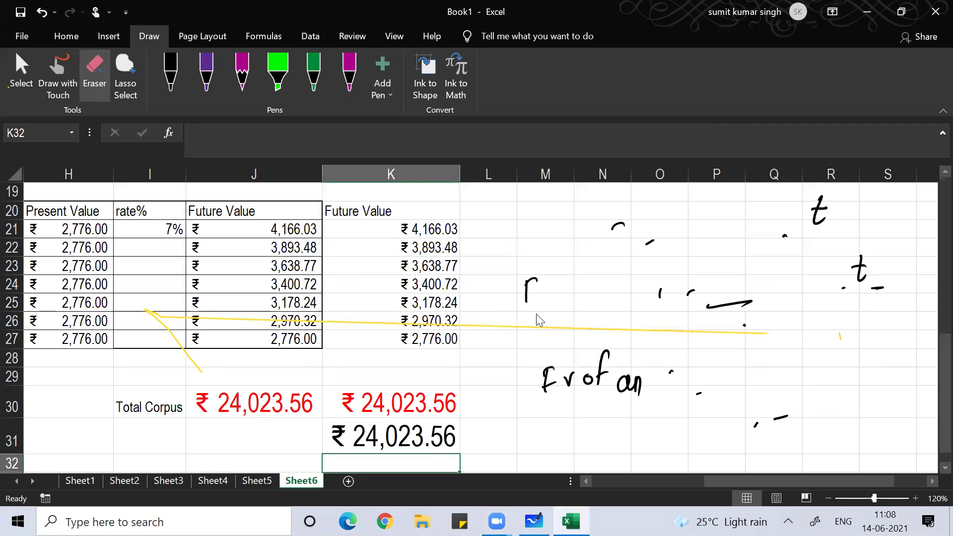
{"action": "key", "text": "Escape"}
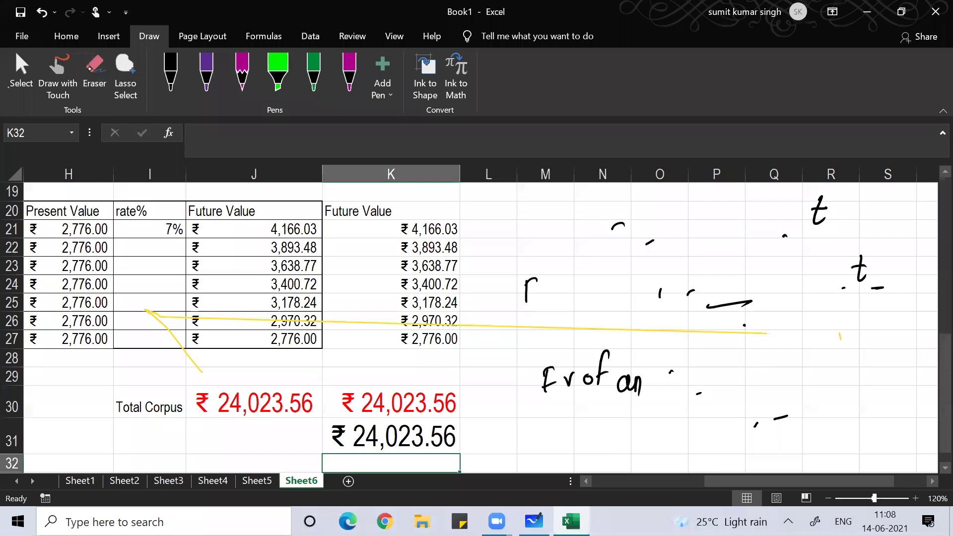
{"action": "left_click", "coordinate": [170, 74]}
{"action": "left_click_drag", "start_coordinate": [610, 384], "coordinate": [677, 378]}
{"action": "key", "text": "ctrl+z"}
{"action": "key", "text": "ctrl+z"}
{"action": "key", "text": "ctrl+z"}
{"action": "key", "text": "ctrl+z"}
{"action": "key", "text": "ctrl+z"}
{"action": "key", "text": "ctrl+z"}
{"action": "key", "text": "ctrl+z"}
{"action": "key", "text": "ctrl+z"}
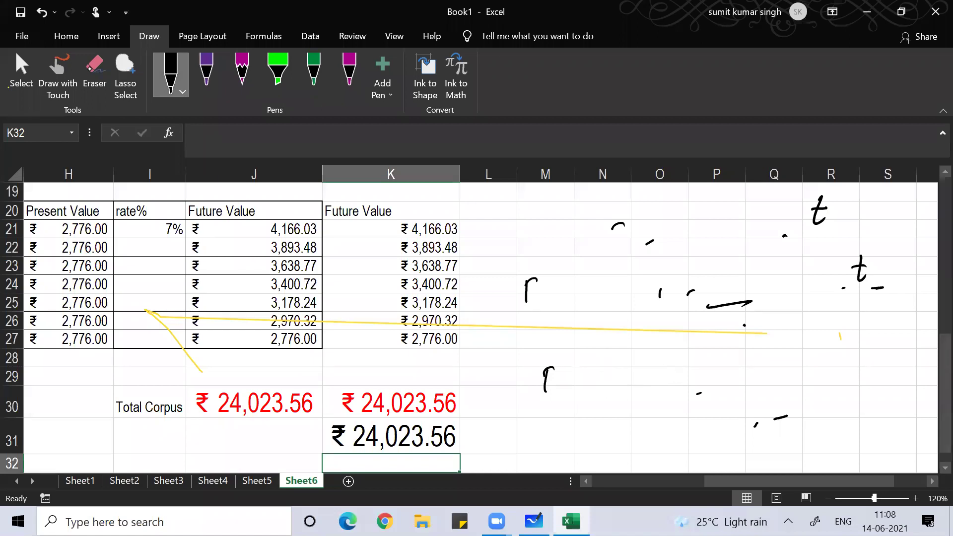
{"action": "key", "text": "ctrl+z"}
{"action": "key", "text": "ctrl+z"}
{"action": "key", "text": "ctrl+z"}
{"action": "key", "text": "ctrl+z"}
{"action": "key", "text": "ctrl+z"}
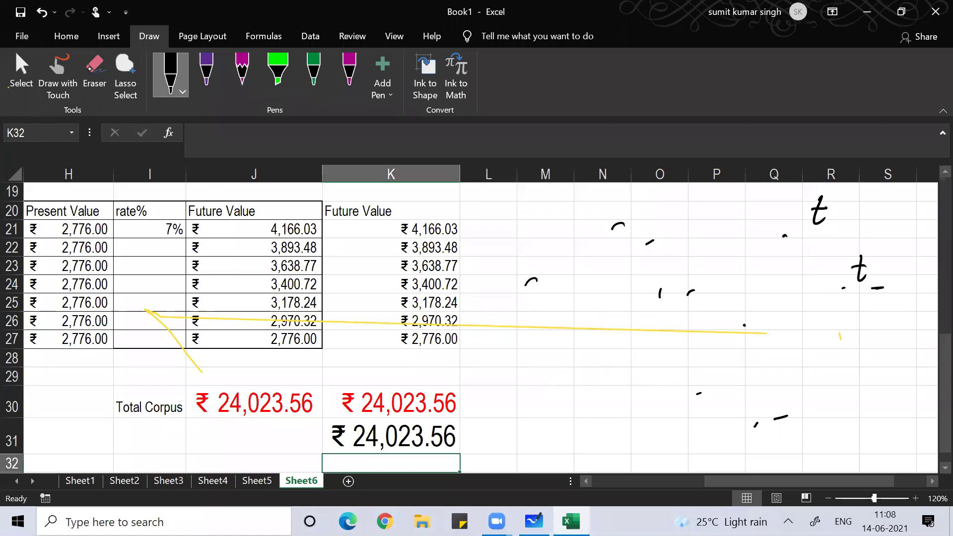
{"action": "key", "text": "ctrl+z"}
{"action": "key", "text": "ctrl+z"}
{"action": "key", "text": "ctrl+z"}
{"action": "key", "text": "ctrl+z"}
{"action": "key", "text": "ctrl+z"}
{"action": "key", "text": "ctrl+z"}
{"action": "key", "text": "ctrl+z"}
{"action": "key", "text": "ctrl+z"}
{"action": "key", "text": "ctrl+z"}
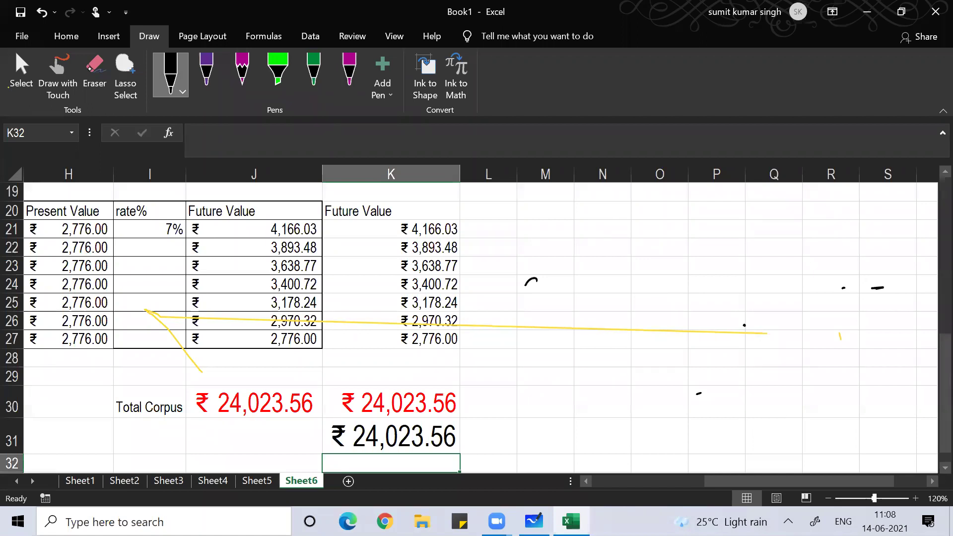
{"action": "key", "text": "ctrl+z"}
{"action": "key", "text": "ctrl+z"}
Step: Handwrite 'Fv of annuity = ₹24023.56' beside the table
{"action": "mouse_move", "coordinate": [535, 239]}
{"action": "left_mouse_down"}
{"action": "mouse_move", "coordinate": [606, 199]}
{"action": "mouse_move", "coordinate": [640, 228]}
{"action": "mouse_move", "coordinate": [689, 221]}
{"action": "mouse_move", "coordinate": [702, 203]}
{"action": "mouse_move", "coordinate": [695, 250]}
{"action": "left_mouse_up"}
{"action": "left_click_drag", "start_coordinate": [721, 217], "coordinate": [727, 224]}
{"action": "left_click_drag", "start_coordinate": [754, 212], "coordinate": [765, 217]}
{"action": "mouse_move", "coordinate": [761, 218]}
{"action": "left_mouse_down"}
{"action": "mouse_move", "coordinate": [752, 234]}
{"action": "mouse_move", "coordinate": [756, 223]}
{"action": "left_mouse_up"}
{"action": "left_click_drag", "start_coordinate": [772, 214], "coordinate": [795, 233]}
{"action": "left_click_drag", "start_coordinate": [806, 222], "coordinate": [832, 231]}
{"action": "left_click_drag", "start_coordinate": [836, 208], "coordinate": [838, 231]}
{"action": "left_click", "coordinate": [855, 224]}
{"action": "left_click_drag", "start_coordinate": [883, 206], "coordinate": [872, 206]}
{"action": "mouse_move", "coordinate": [873, 207]}
{"action": "left_mouse_down"}
{"action": "mouse_move", "coordinate": [877, 222]}
{"action": "mouse_move", "coordinate": [869, 226]}
{"action": "left_mouse_up"}
{"action": "left_click_drag", "start_coordinate": [896, 205], "coordinate": [892, 219]}
Step: Handwrite 'rate% = 7% p.a' on the line below
{"action": "mouse_move", "coordinate": [621, 263]}
{"action": "left_mouse_down"}
{"action": "mouse_move", "coordinate": [640, 259]}
{"action": "mouse_move", "coordinate": [649, 273]}
{"action": "left_mouse_up"}
{"action": "mouse_move", "coordinate": [663, 247]}
{"action": "left_mouse_down"}
{"action": "mouse_move", "coordinate": [659, 272]}
{"action": "mouse_move", "coordinate": [668, 255]}
{"action": "left_mouse_up"}
{"action": "mouse_move", "coordinate": [665, 266]}
{"action": "left_mouse_down"}
{"action": "mouse_move", "coordinate": [685, 276]}
{"action": "mouse_move", "coordinate": [721, 258]}
{"action": "mouse_move", "coordinate": [760, 270]}
{"action": "mouse_move", "coordinate": [763, 262]}
{"action": "left_mouse_up"}
{"action": "left_click", "coordinate": [761, 253]}
{"action": "left_click_drag", "start_coordinate": [793, 245], "coordinate": [781, 272]}
{"action": "left_click", "coordinate": [795, 263]}
{"action": "mouse_move", "coordinate": [824, 251]}
{"action": "left_mouse_down"}
{"action": "mouse_move", "coordinate": [822, 280]}
{"action": "mouse_move", "coordinate": [838, 257]}
{"action": "mouse_move", "coordinate": [873, 266]}
{"action": "left_mouse_up"}
{"action": "left_click", "coordinate": [845, 260]}
{"action": "left_click_drag", "start_coordinate": [643, 285], "coordinate": [641, 317]}
Step: Handwrite 'time = 7 year' and 'annuity =' on the next two lines
{"action": "mouse_move", "coordinate": [632, 299]}
{"action": "left_mouse_down"}
{"action": "mouse_move", "coordinate": [654, 296]}
{"action": "mouse_move", "coordinate": [662, 316]}
{"action": "mouse_move", "coordinate": [678, 313]}
{"action": "left_mouse_up"}
{"action": "mouse_move", "coordinate": [679, 307]}
{"action": "left_mouse_down"}
{"action": "mouse_move", "coordinate": [710, 303]}
{"action": "mouse_move", "coordinate": [711, 311]}
{"action": "mouse_move", "coordinate": [780, 289]}
{"action": "mouse_move", "coordinate": [765, 314]}
{"action": "left_mouse_up"}
{"action": "mouse_move", "coordinate": [754, 306]}
{"action": "left_mouse_down"}
{"action": "mouse_move", "coordinate": [781, 301]}
{"action": "mouse_move", "coordinate": [801, 313]}
{"action": "left_mouse_up"}
{"action": "mouse_move", "coordinate": [801, 298]}
{"action": "left_mouse_down"}
{"action": "mouse_move", "coordinate": [787, 330]}
{"action": "mouse_move", "coordinate": [815, 313]}
{"action": "left_mouse_up"}
{"action": "mouse_move", "coordinate": [826, 300]}
{"action": "left_mouse_down"}
{"action": "mouse_move", "coordinate": [828, 313]}
{"action": "mouse_move", "coordinate": [844, 299]}
{"action": "left_mouse_up"}
{"action": "mouse_move", "coordinate": [650, 344]}
{"action": "left_mouse_down"}
{"action": "mouse_move", "coordinate": [651, 363]}
{"action": "mouse_move", "coordinate": [702, 362]}
{"action": "left_mouse_up"}
{"action": "left_click_drag", "start_coordinate": [723, 325], "coordinate": [713, 387]}
{"action": "left_click_drag", "start_coordinate": [753, 351], "coordinate": [767, 349]}
{"action": "left_click_drag", "start_coordinate": [758, 356], "coordinate": [806, 354]}
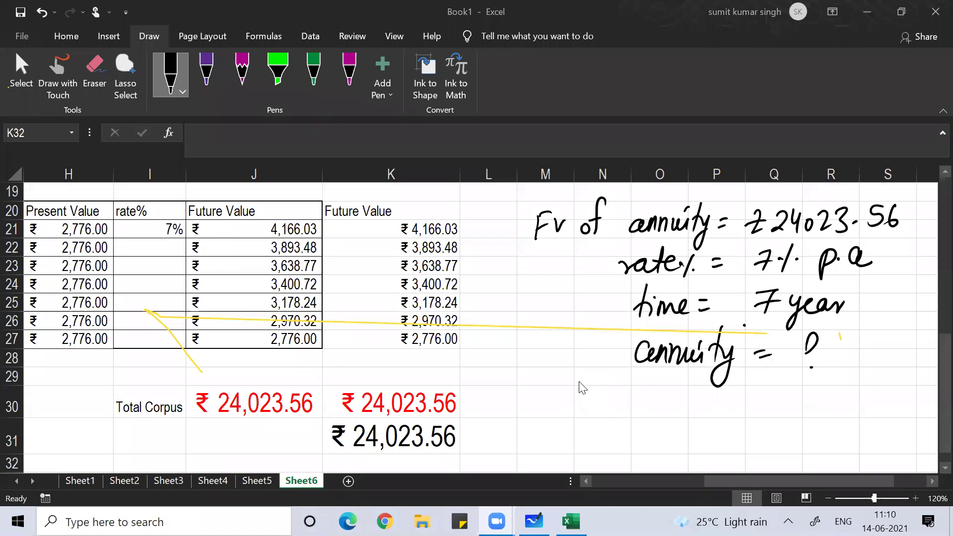
Step: Briefly select the Present Value cells, deselect off the table, and pick the magenta pen
{"action": "left_click_drag", "start_coordinate": [69, 231], "coordinate": [75, 216]}
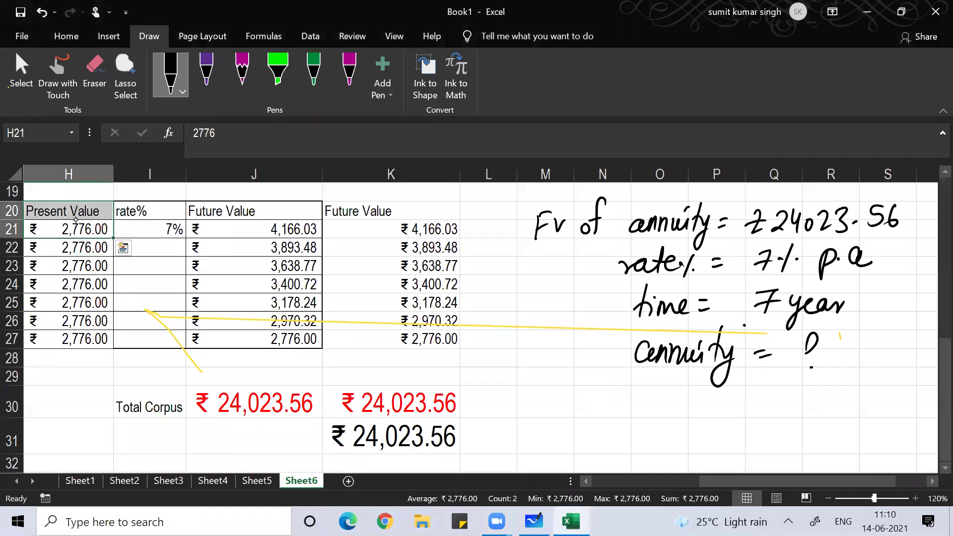
{"action": "scroll", "coordinate": [75, 219], "scroll_direction": "left", "scroll_amount": 1}
{"action": "scroll", "coordinate": [75, 219], "scroll_direction": "left", "scroll_amount": 2}
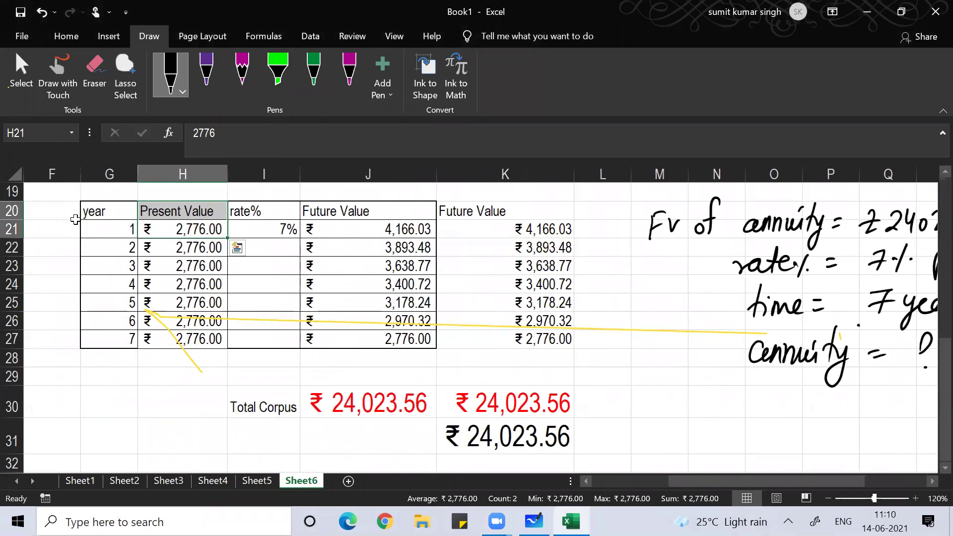
{"action": "scroll", "coordinate": [76, 219], "scroll_direction": "right", "scroll_amount": 2}
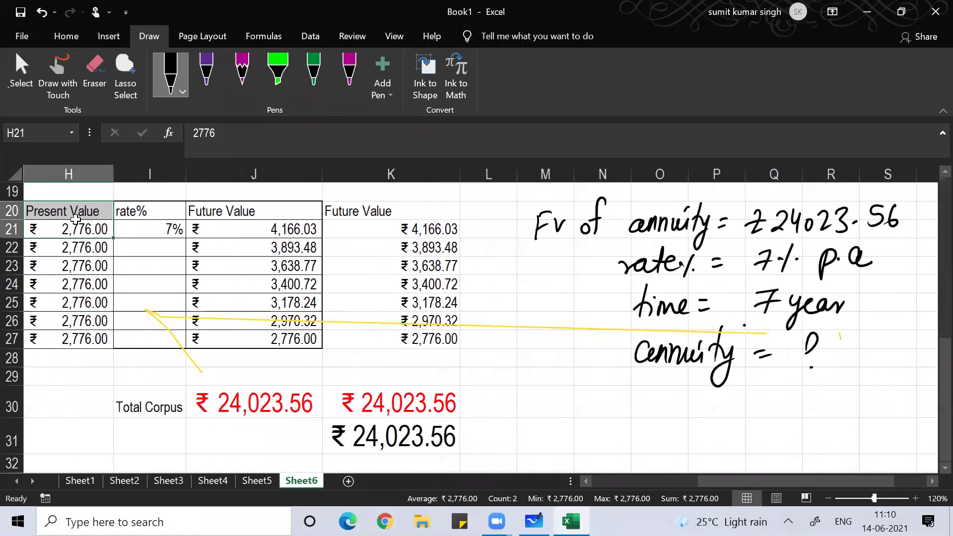
{"action": "left_click", "coordinate": [602, 436]}
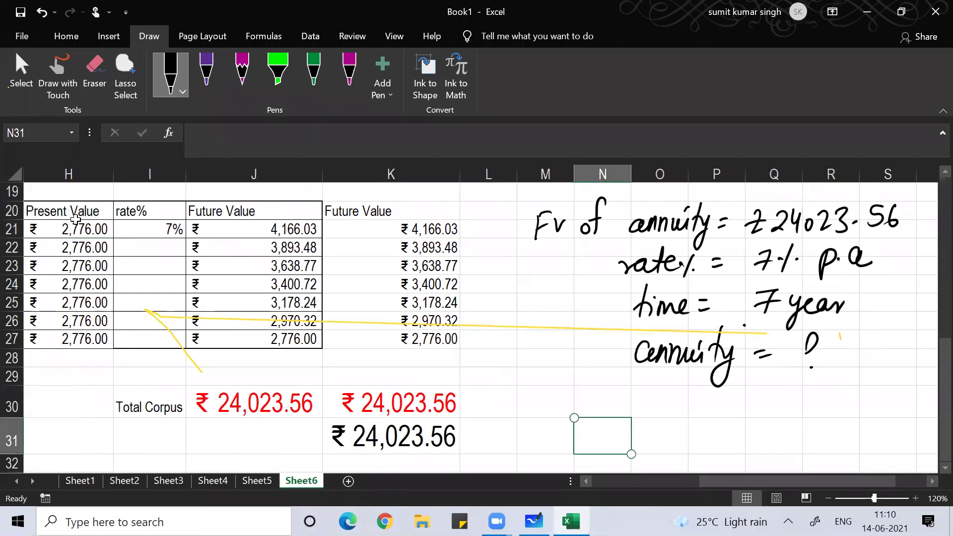
{"action": "left_click", "coordinate": [350, 72]}
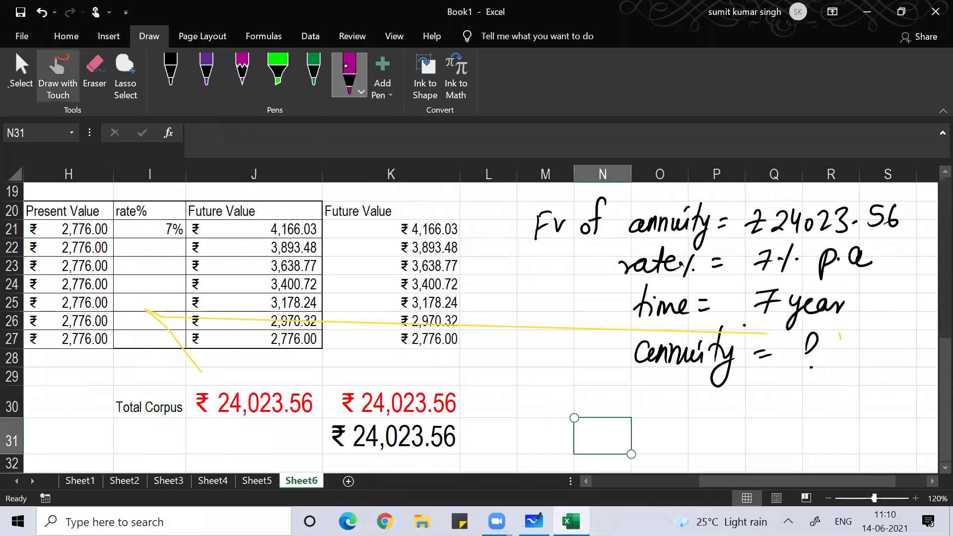
Step: Circle 2,776.00 in H21, 7% in I21 and 24,023.56 in magenta, and underline the handwritten ₹24023.56
{"action": "mouse_move", "coordinate": [54, 219]}
{"action": "left_mouse_down"}
{"action": "mouse_move", "coordinate": [110, 221]}
{"action": "mouse_move", "coordinate": [89, 242]}
{"action": "mouse_move", "coordinate": [51, 224]}
{"action": "left_mouse_up"}
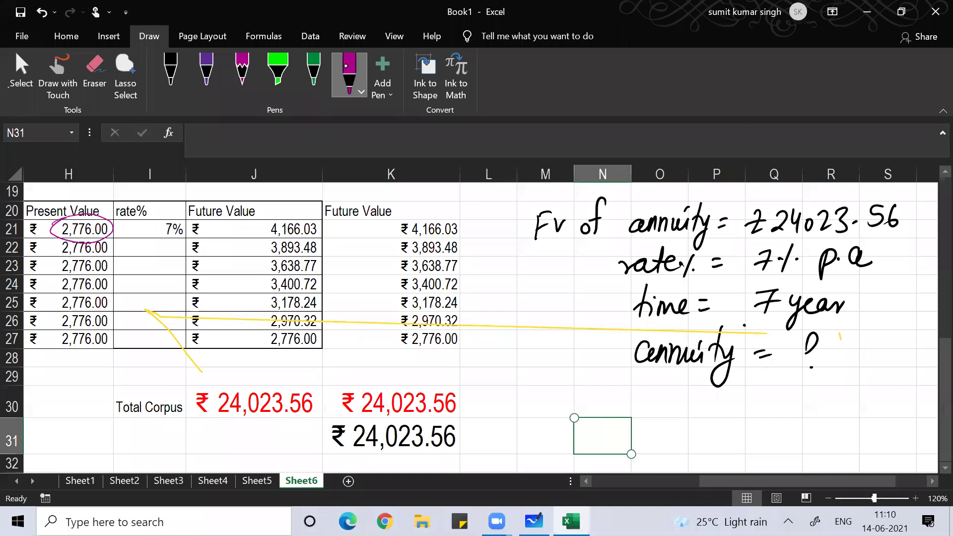
{"action": "mouse_move", "coordinate": [170, 208]}
{"action": "left_mouse_down"}
{"action": "mouse_move", "coordinate": [152, 234]}
{"action": "mouse_move", "coordinate": [185, 215]}
{"action": "left_mouse_up"}
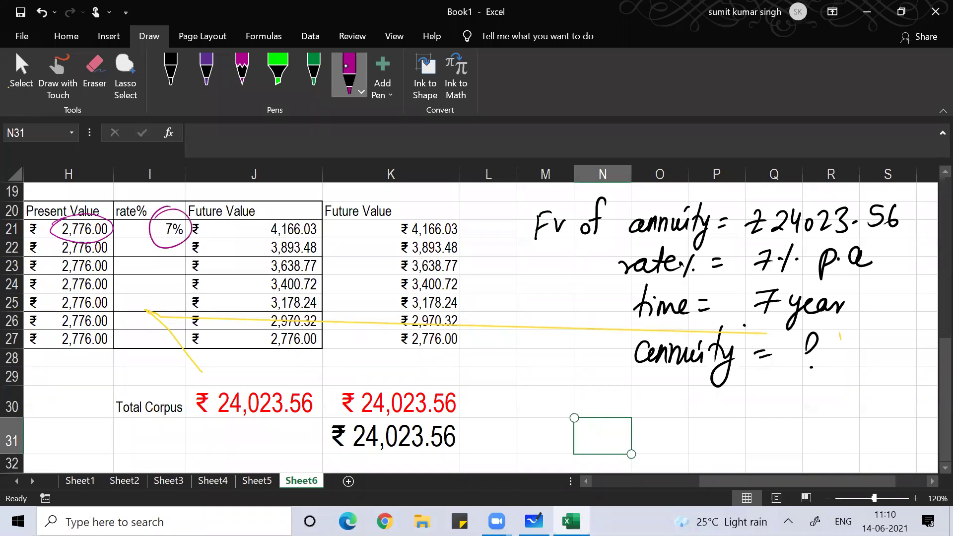
{"action": "mouse_move", "coordinate": [209, 386]}
{"action": "left_mouse_down"}
{"action": "mouse_move", "coordinate": [203, 424]}
{"action": "mouse_move", "coordinate": [230, 368]}
{"action": "left_mouse_up"}
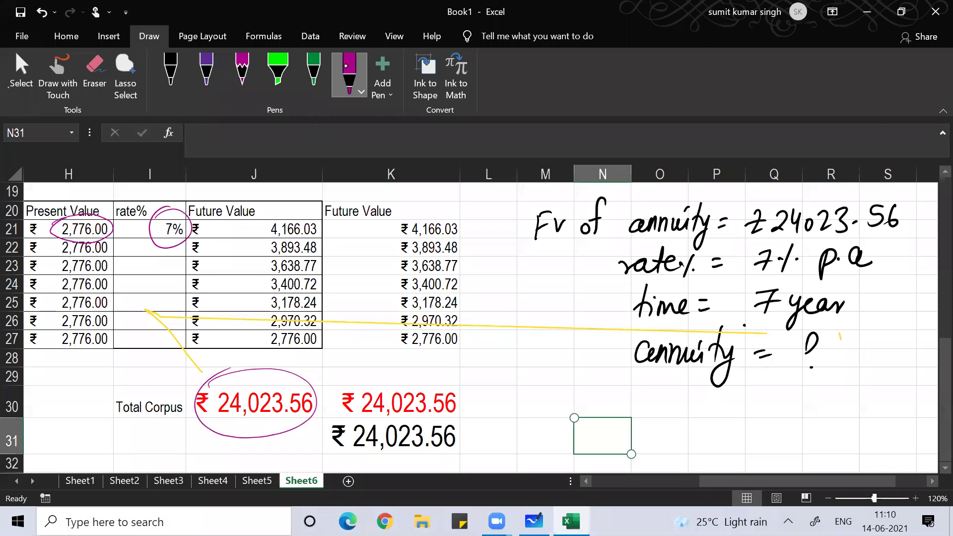
{"action": "mouse_move", "coordinate": [769, 243]}
{"action": "left_mouse_down"}
{"action": "mouse_move", "coordinate": [853, 240]}
{"action": "mouse_move", "coordinate": [775, 244]}
{"action": "left_mouse_up"}
Step: Write '(₹ 2776)' under 'annuity = ?', underline it, and select cell M29
{"action": "mouse_move", "coordinate": [689, 394]}
{"action": "left_mouse_down"}
{"action": "mouse_move", "coordinate": [698, 437]}
{"action": "mouse_move", "coordinate": [735, 422]}
{"action": "left_mouse_up"}
{"action": "left_click_drag", "start_coordinate": [757, 392], "coordinate": [775, 420]}
{"action": "left_click_drag", "start_coordinate": [782, 383], "coordinate": [802, 418]}
{"action": "left_click_drag", "start_coordinate": [820, 385], "coordinate": [825, 419]}
{"action": "left_click_drag", "start_coordinate": [861, 380], "coordinate": [846, 438]}
{"action": "left_click_drag", "start_coordinate": [774, 445], "coordinate": [844, 430]}
{"action": "left_click_drag", "start_coordinate": [784, 441], "coordinate": [841, 428]}
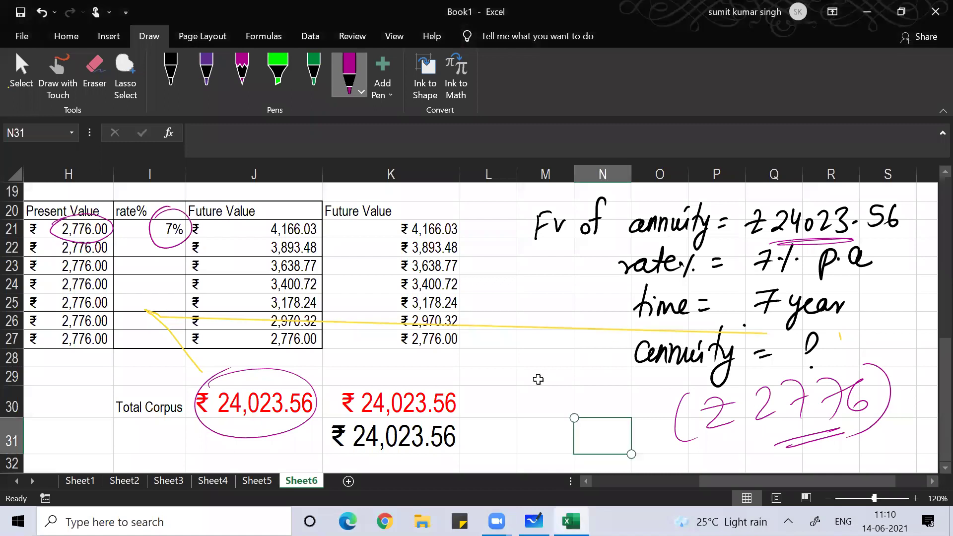
{"action": "left_click", "coordinate": [538, 379]}
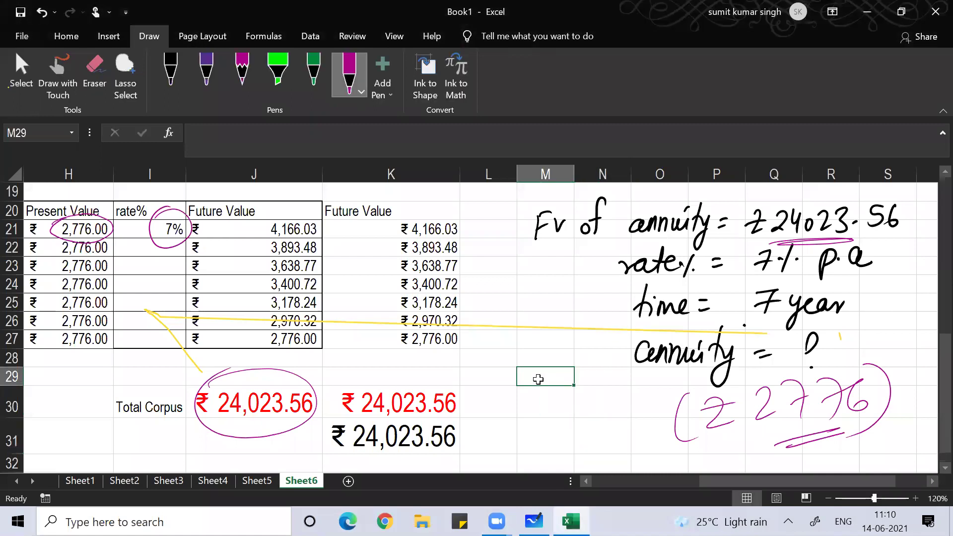
Step: Enter a placeholder in M29 and enlarge its font size three steps
{"action": "type", "text": "a"}
{"action": "key", "text": "Return"}
{"action": "left_click", "coordinate": [538, 380]}
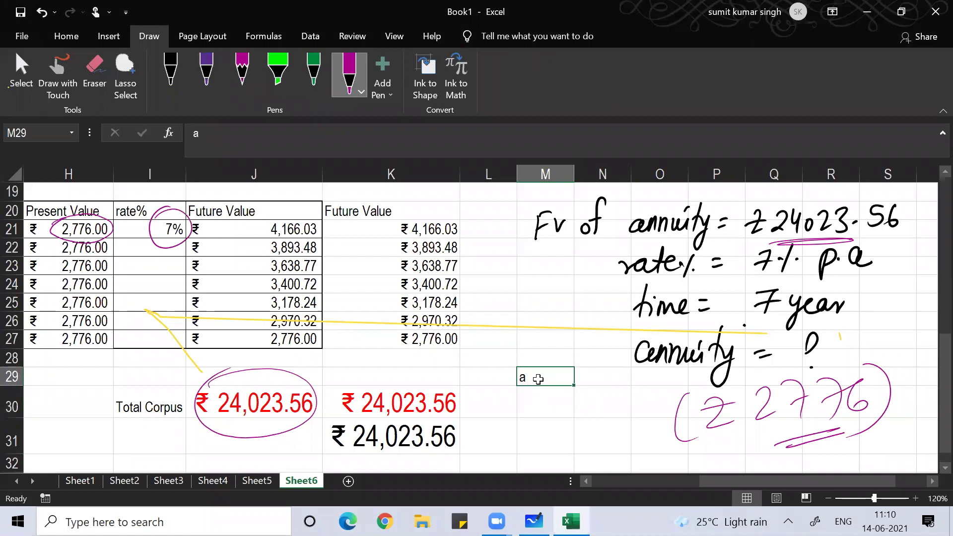
{"action": "left_click", "coordinate": [67, 37]}
{"action": "left_click", "coordinate": [203, 67]}
{"action": "left_click", "coordinate": [203, 67]}
{"action": "left_click", "coordinate": [204, 66]}
{"action": "left_click", "coordinate": [204, 67]}
{"action": "left_click", "coordinate": [204, 67]}
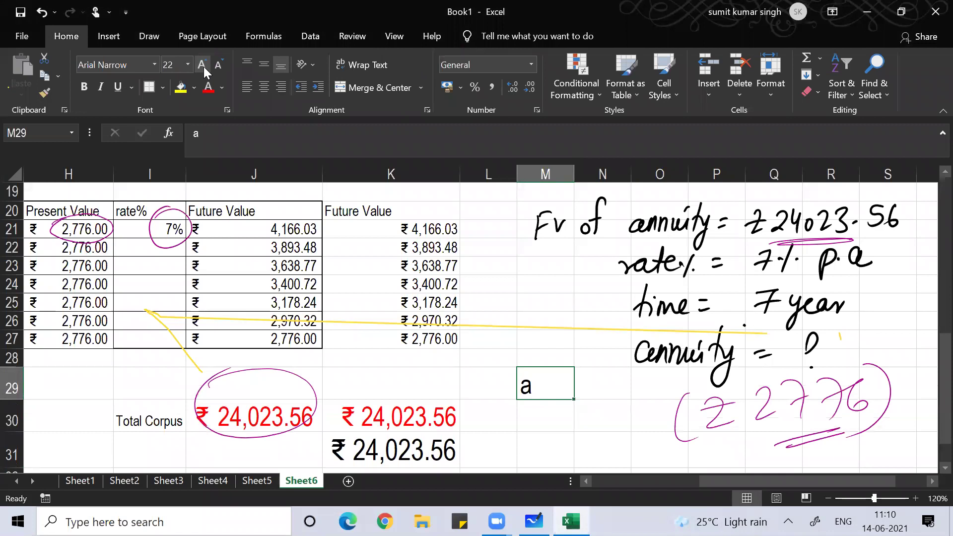
Step: Enter =PMT(I21,G27,0,-K30,0) in M29 and reopen it with F2 to review
{"action": "type", "text": "=pmt"}
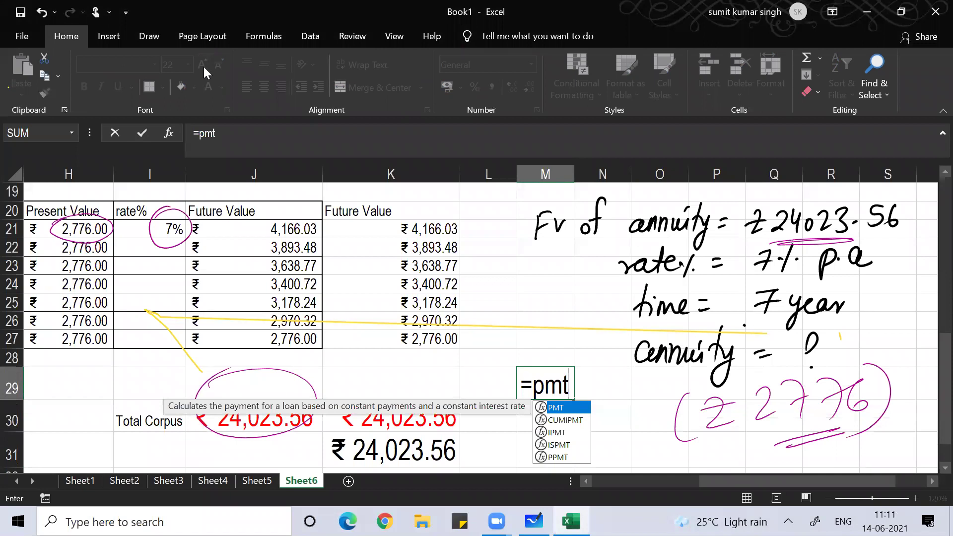
{"action": "type", "text": "("}
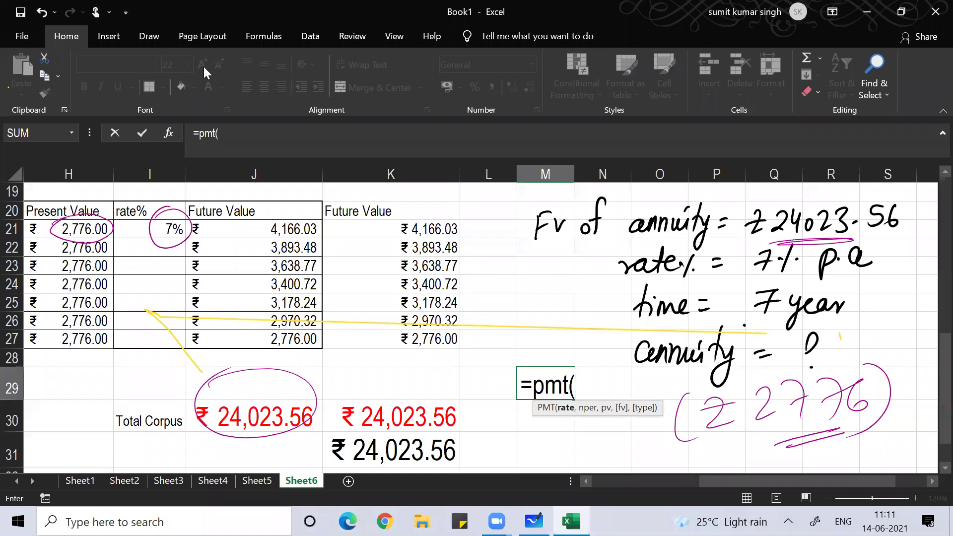
{"action": "left_click", "coordinate": [138, 230]}
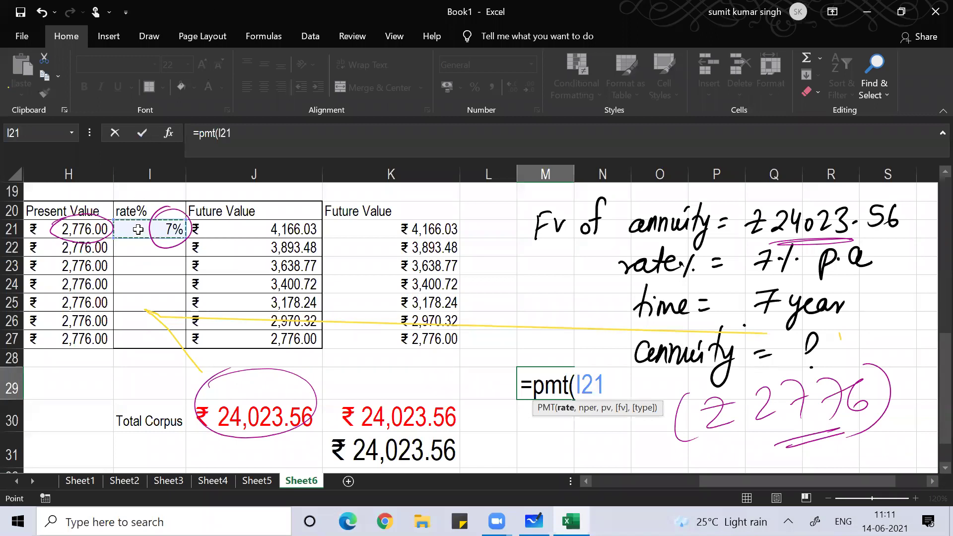
{"action": "type", "text": ","}
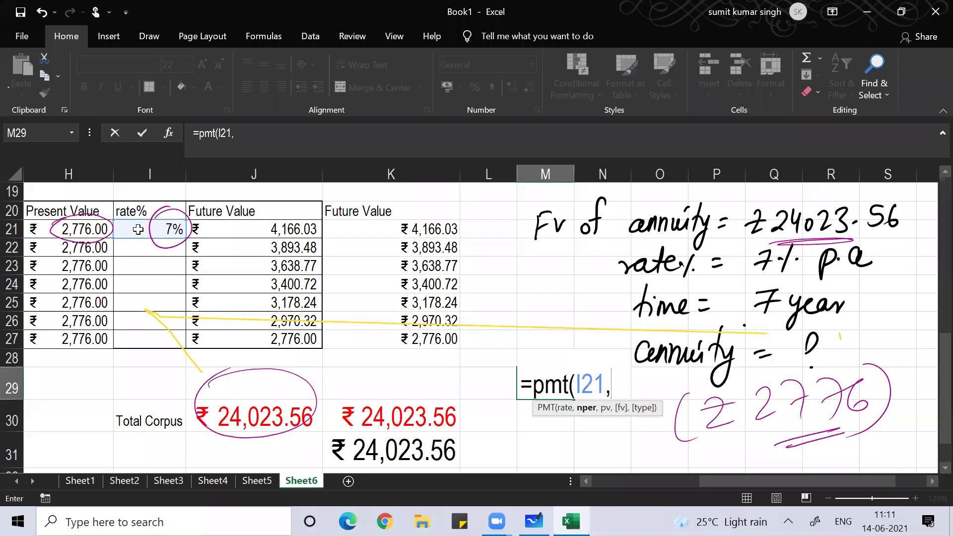
{"action": "left_click", "coordinate": [60, 341]}
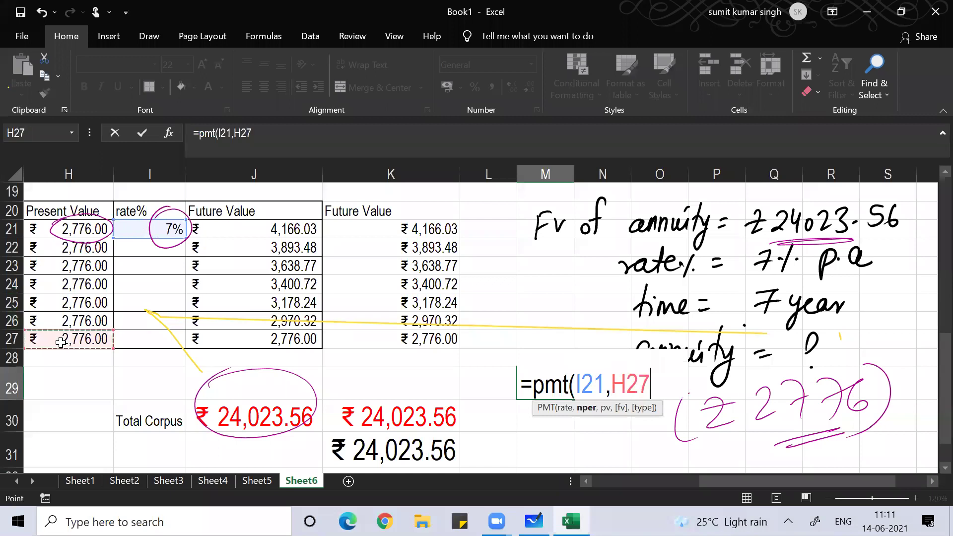
{"action": "scroll", "coordinate": [60, 341], "scroll_direction": "left", "scroll_amount": 1}
{"action": "left_click", "coordinate": [60, 343]}
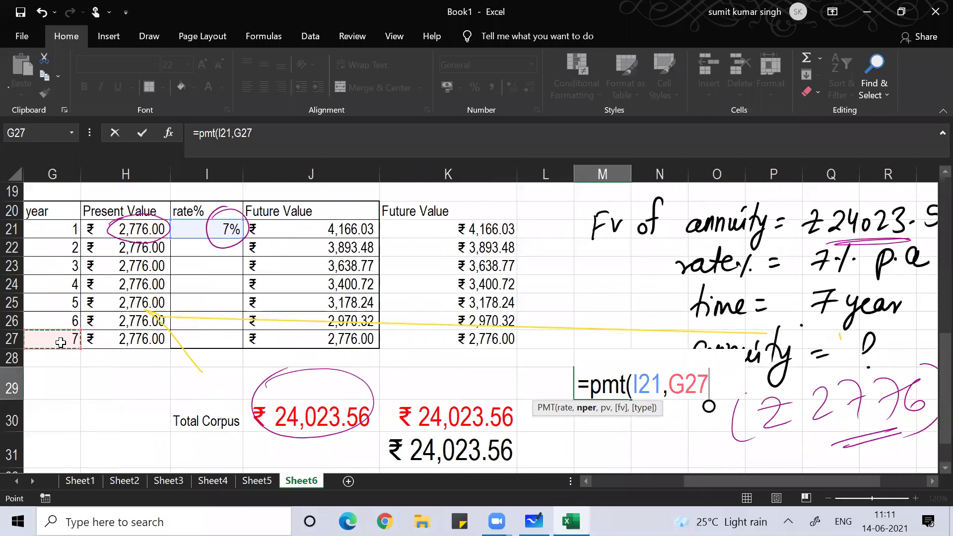
{"action": "type", "text": ","}
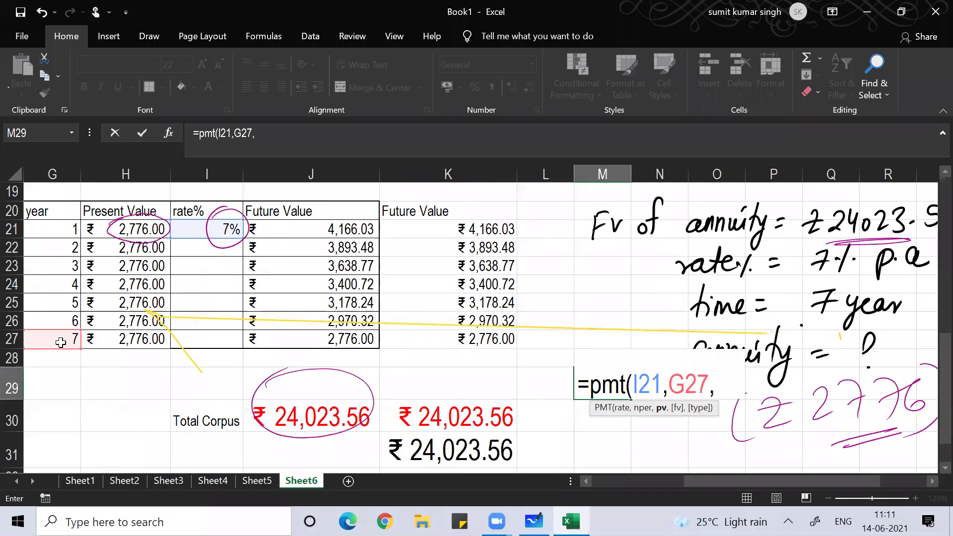
{"action": "type", "text": "0,"}
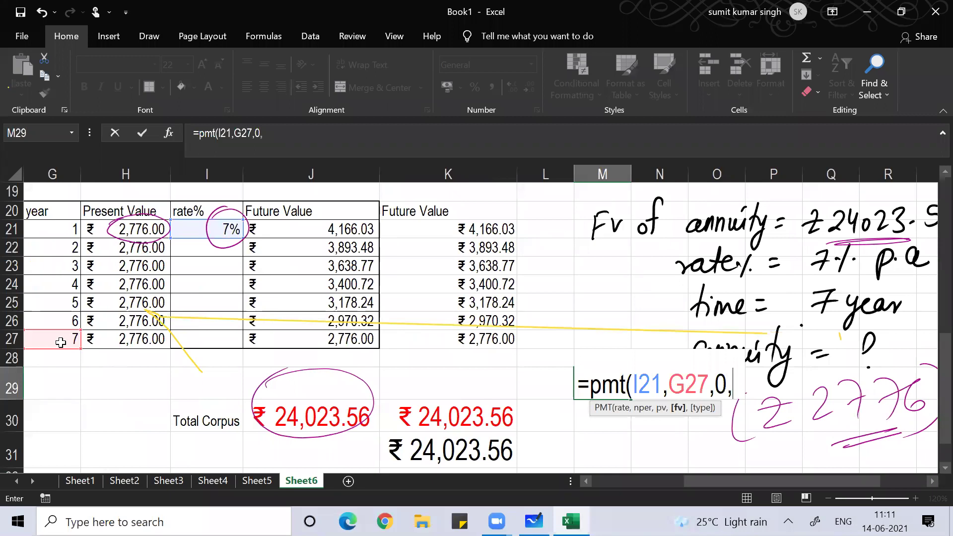
{"action": "type", "text": "-"}
{"action": "left_click", "coordinate": [442, 412]}
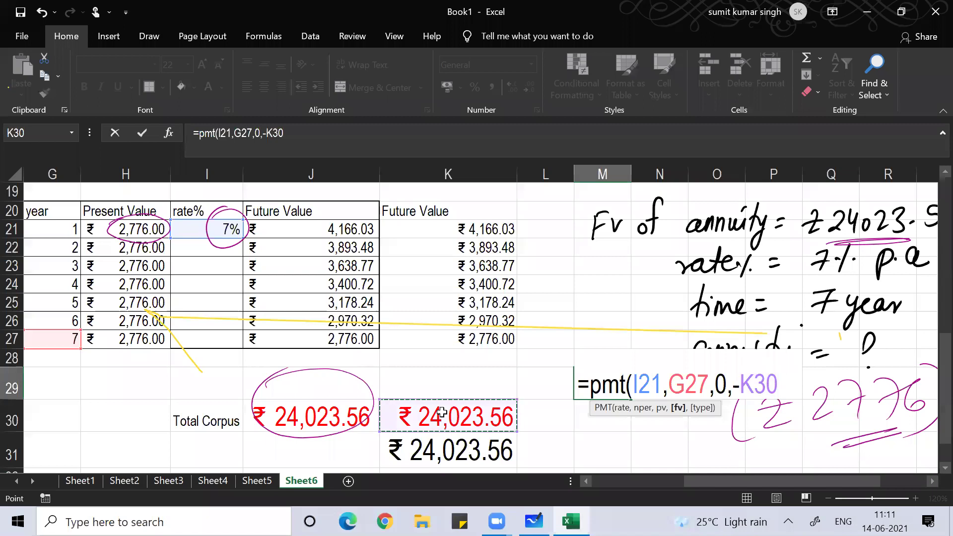
{"action": "type", "text": ",0"}
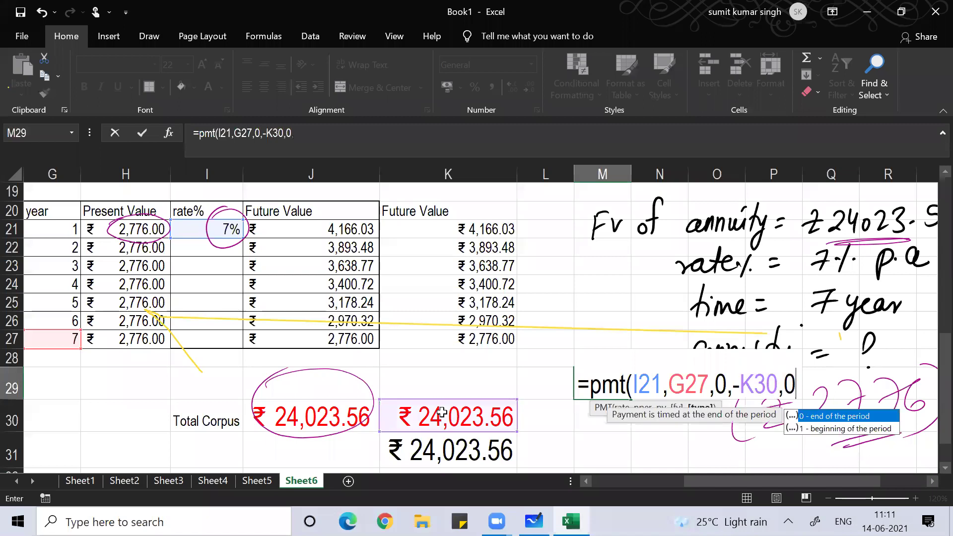
{"action": "type", "text": ")"}
{"action": "key", "text": "Return"}
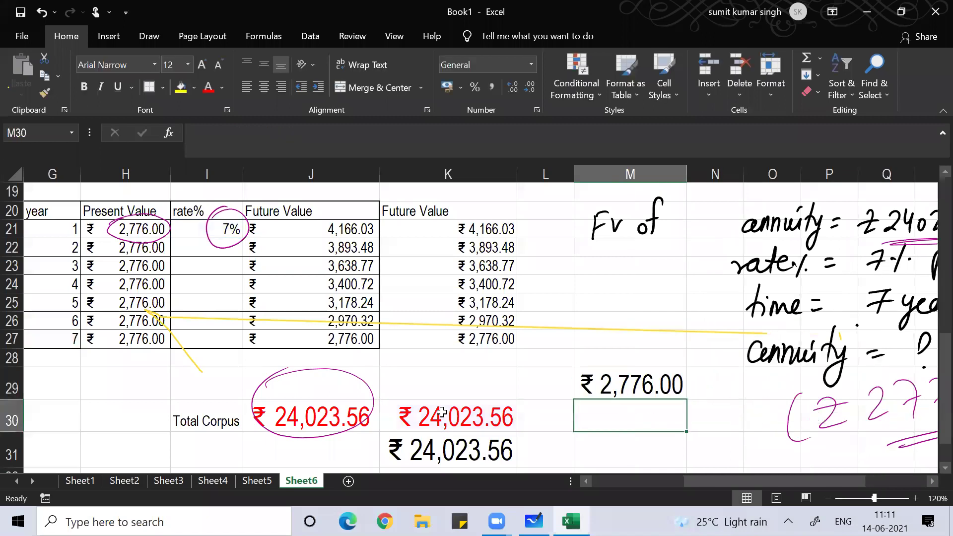
{"action": "key", "text": "Up"}
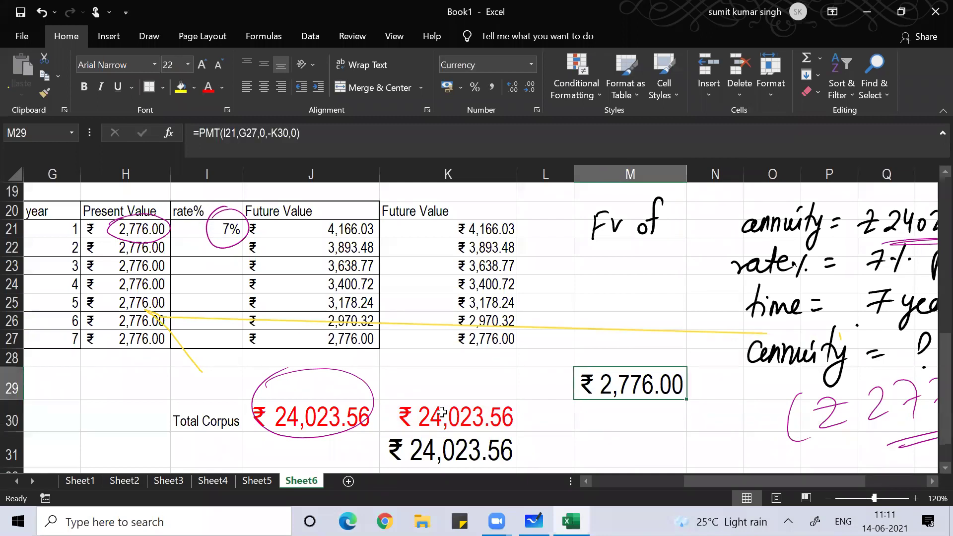
{"action": "key", "text": "F2"}
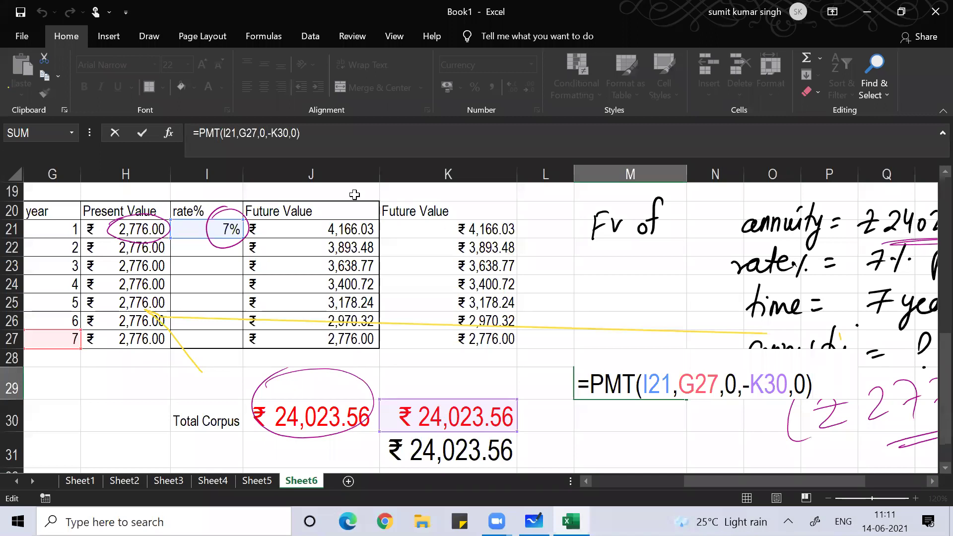
Step: Commit the M29 PMT formula with Ctrl+Enter, reselect M29, and switch to Whiteboard
{"action": "left_click", "coordinate": [437, 68]}
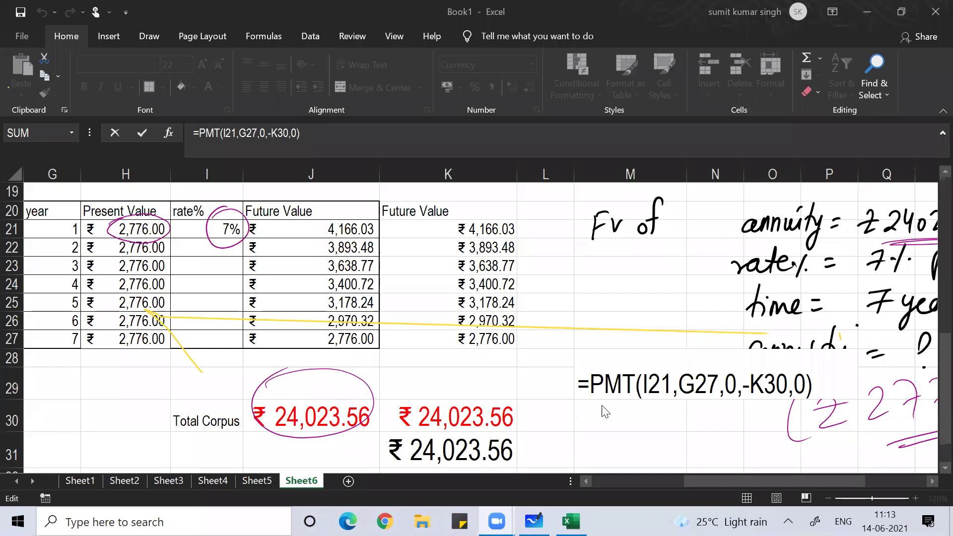
{"action": "key", "text": "ctrl+Return"}
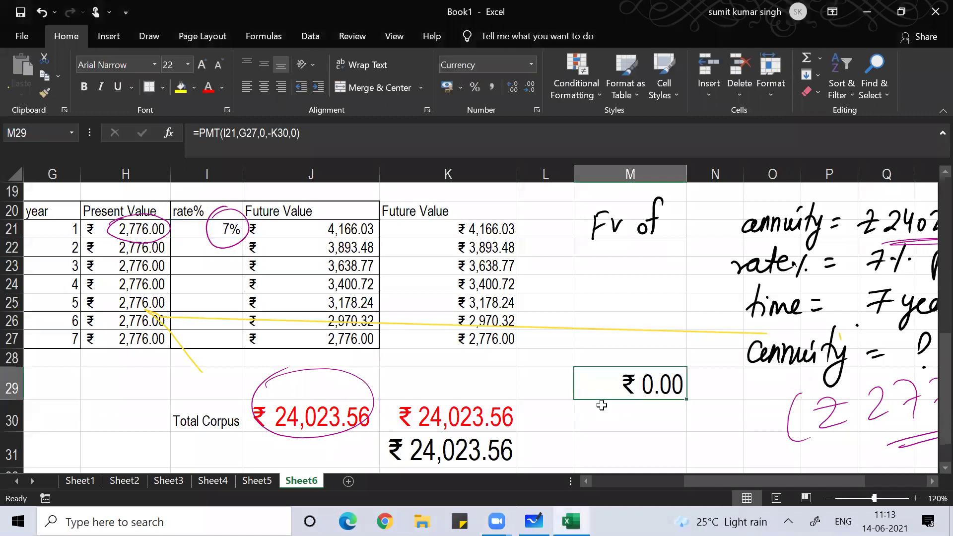
{"action": "left_click", "coordinate": [601, 405]}
{"action": "key", "text": "Up"}
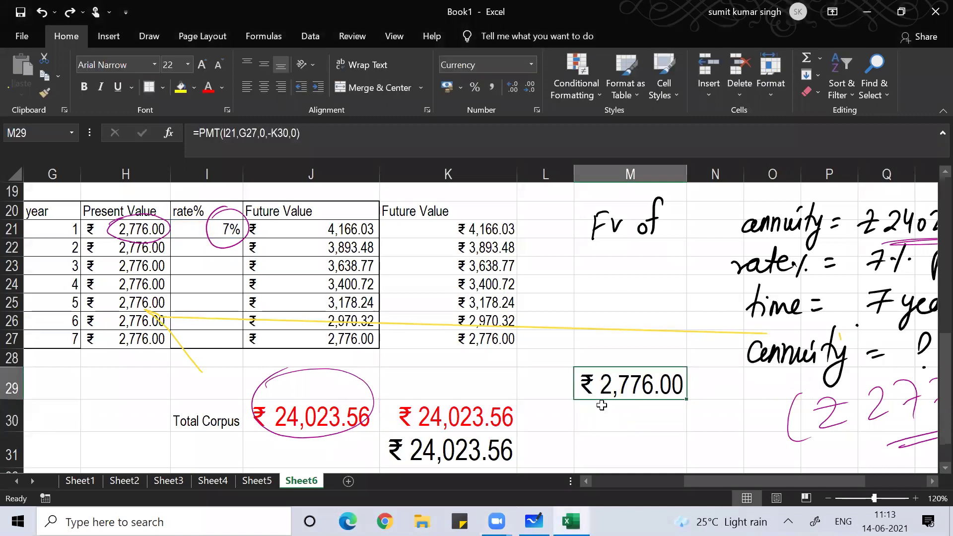
{"action": "key", "text": "alt+Tab"}
{"action": "key", "text": "alt+Tab"}
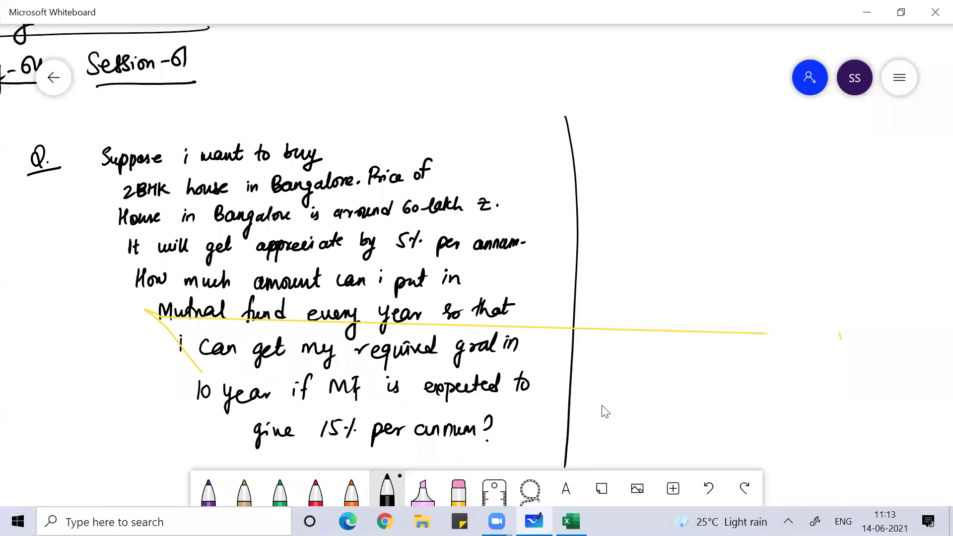
Step: Write the heading 'Sinking fund =' on the right of the whiteboard
{"action": "mouse_move", "coordinate": [607, 132]}
{"action": "left_mouse_down"}
{"action": "mouse_move", "coordinate": [613, 155]}
{"action": "mouse_move", "coordinate": [647, 155]}
{"action": "mouse_move", "coordinate": [653, 143]}
{"action": "mouse_move", "coordinate": [675, 154]}
{"action": "mouse_move", "coordinate": [661, 182]}
{"action": "left_mouse_up"}
{"action": "mouse_move", "coordinate": [711, 119]}
{"action": "left_mouse_down"}
{"action": "mouse_move", "coordinate": [697, 158]}
{"action": "mouse_move", "coordinate": [732, 145]}
{"action": "left_mouse_up"}
{"action": "left_click_drag", "start_coordinate": [744, 124], "coordinate": [743, 149]}
{"action": "left_click_drag", "start_coordinate": [747, 138], "coordinate": [759, 141]}
Step: Write '60 lakh x (1+5' below the heading in black pen
{"action": "left_click_drag", "start_coordinate": [695, 180], "coordinate": [693, 196]}
{"action": "mouse_move", "coordinate": [710, 188]}
{"action": "left_mouse_down"}
{"action": "mouse_move", "coordinate": [704, 195]}
{"action": "mouse_move", "coordinate": [714, 190]}
{"action": "left_mouse_up"}
{"action": "mouse_move", "coordinate": [720, 195]}
{"action": "left_mouse_down"}
{"action": "mouse_move", "coordinate": [736, 181]}
{"action": "mouse_move", "coordinate": [747, 196]}
{"action": "mouse_move", "coordinate": [765, 184]}
{"action": "mouse_move", "coordinate": [812, 203]}
{"action": "left_mouse_up"}
{"action": "mouse_move", "coordinate": [824, 174]}
{"action": "left_mouse_down"}
{"action": "mouse_move", "coordinate": [822, 192]}
{"action": "mouse_move", "coordinate": [843, 180]}
{"action": "mouse_move", "coordinate": [835, 194]}
{"action": "left_mouse_up"}
{"action": "left_click_drag", "start_coordinate": [854, 170], "coordinate": [843, 195]}
{"action": "left_click_drag", "start_coordinate": [864, 176], "coordinate": [928, 175]}
{"action": "mouse_move", "coordinate": [854, 172]}
{"action": "left_mouse_down"}
{"action": "mouse_move", "coordinate": [866, 171]}
{"action": "mouse_move", "coordinate": [863, 197]}
{"action": "left_mouse_up"}
Step: Undo the stray stroke, complete '(1+5%)^10', and underline '10 year' in the question
{"action": "key", "text": "ctrl+z"}
{"action": "key", "text": "ctrl+z"}
{"action": "left_click_drag", "start_coordinate": [851, 177], "coordinate": [871, 175]}
{"action": "mouse_move", "coordinate": [882, 172]}
{"action": "left_mouse_down"}
{"action": "mouse_move", "coordinate": [868, 204]}
{"action": "mouse_move", "coordinate": [878, 197]}
{"action": "left_mouse_up"}
{"action": "left_click_drag", "start_coordinate": [889, 164], "coordinate": [865, 218]}
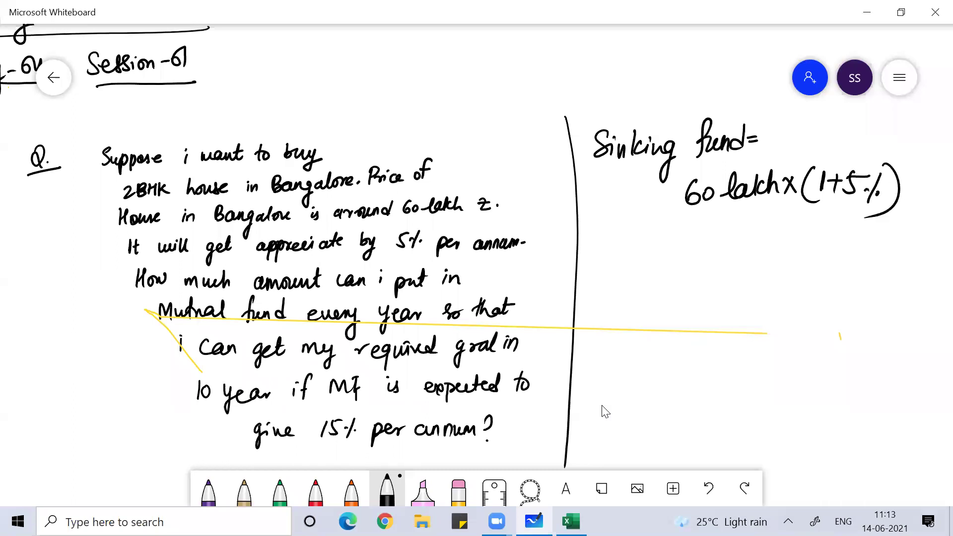
{"action": "mouse_move", "coordinate": [199, 402]}
{"action": "left_mouse_down"}
{"action": "mouse_move", "coordinate": [244, 406]}
{"action": "mouse_move", "coordinate": [225, 406]}
{"action": "left_mouse_up"}
{"action": "left_click_drag", "start_coordinate": [899, 150], "coordinate": [899, 169]}
{"action": "left_click_drag", "start_coordinate": [908, 153], "coordinate": [909, 153]}
Step: Write the next line '= 60 lakh (1.05)^10' followed by an equals sign for the result
{"action": "left_click_drag", "start_coordinate": [657, 242], "coordinate": [673, 248]}
{"action": "left_click_drag", "start_coordinate": [702, 236], "coordinate": [701, 248]}
{"action": "left_click_drag", "start_coordinate": [712, 243], "coordinate": [749, 251]}
{"action": "mouse_move", "coordinate": [747, 251]}
{"action": "left_mouse_down"}
{"action": "mouse_move", "coordinate": [760, 231]}
{"action": "mouse_move", "coordinate": [767, 251]}
{"action": "left_mouse_up"}
{"action": "left_click_drag", "start_coordinate": [765, 229], "coordinate": [780, 248]}
{"action": "left_click_drag", "start_coordinate": [809, 227], "coordinate": [804, 262]}
{"action": "mouse_move", "coordinate": [816, 235]}
{"action": "left_mouse_down"}
{"action": "mouse_move", "coordinate": [816, 251]}
{"action": "mouse_move", "coordinate": [840, 250]}
{"action": "mouse_move", "coordinate": [855, 230]}
{"action": "left_mouse_up"}
{"action": "mouse_move", "coordinate": [858, 224]}
{"action": "left_mouse_down"}
{"action": "mouse_move", "coordinate": [870, 246]}
{"action": "mouse_move", "coordinate": [853, 262]}
{"action": "left_mouse_up"}
{"action": "left_click_drag", "start_coordinate": [876, 222], "coordinate": [875, 237]}
{"action": "left_click_drag", "start_coordinate": [705, 290], "coordinate": [716, 290]}
{"action": "left_click_drag", "start_coordinate": [706, 296], "coordinate": [716, 296]}
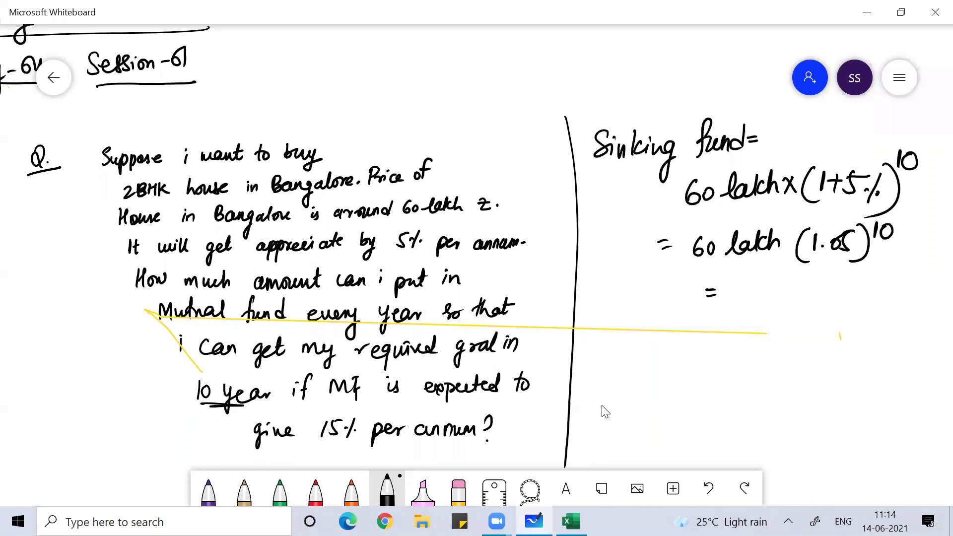
{"action": "key", "text": "alt+Tab"}
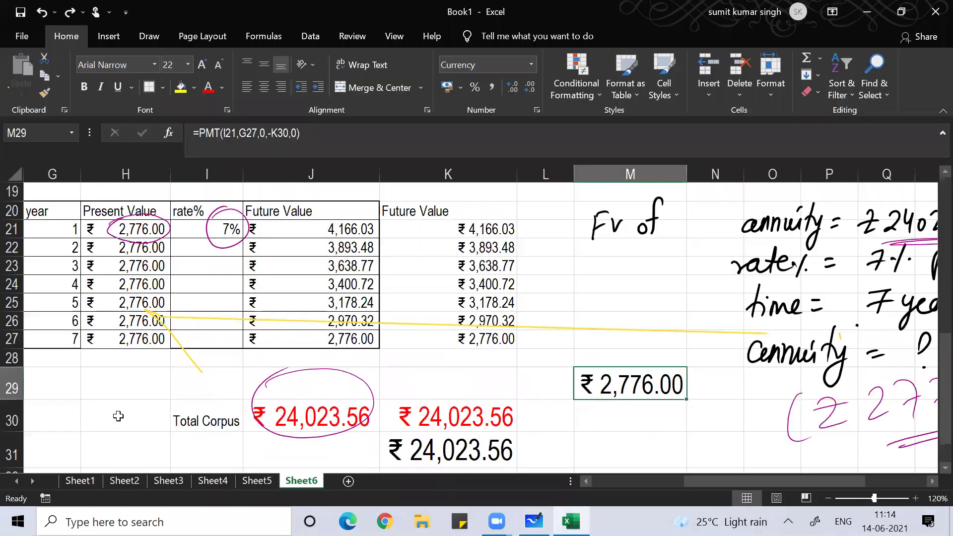
Step: Enter =60*(1+5%)^10 in cell H30 to get 97.73367761
{"action": "left_click", "coordinate": [118, 416]}
{"action": "type", "text": "=6"}
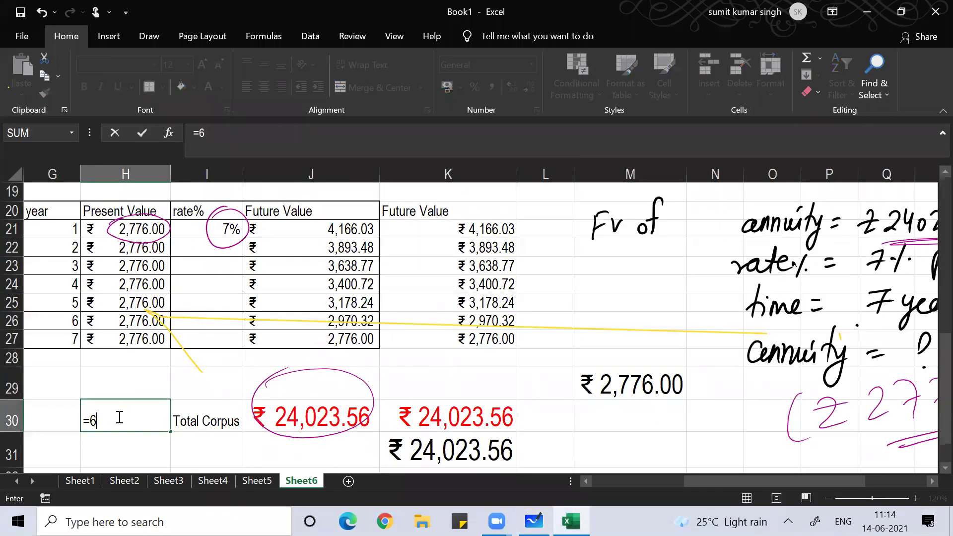
{"action": "type", "text": "0*(1+5%)^10"}
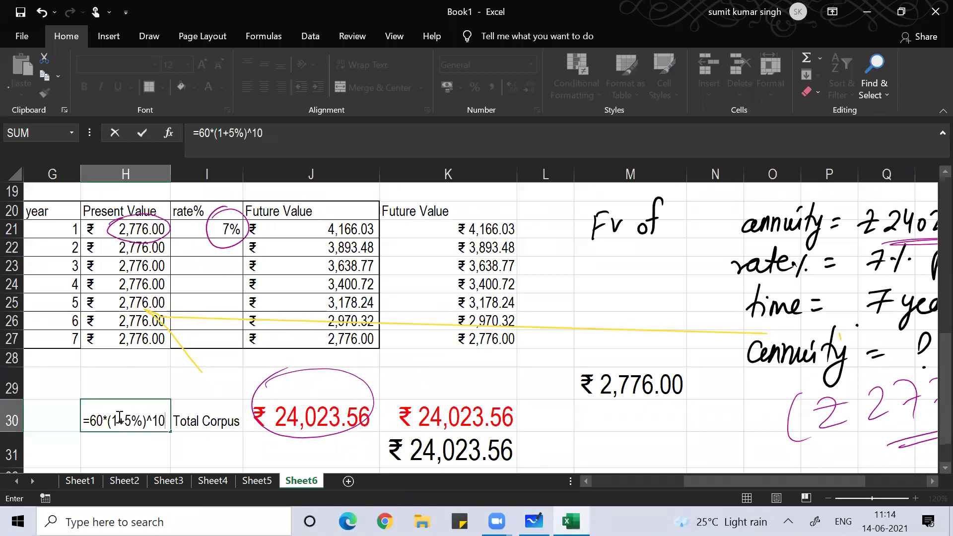
{"action": "key", "text": "Return"}
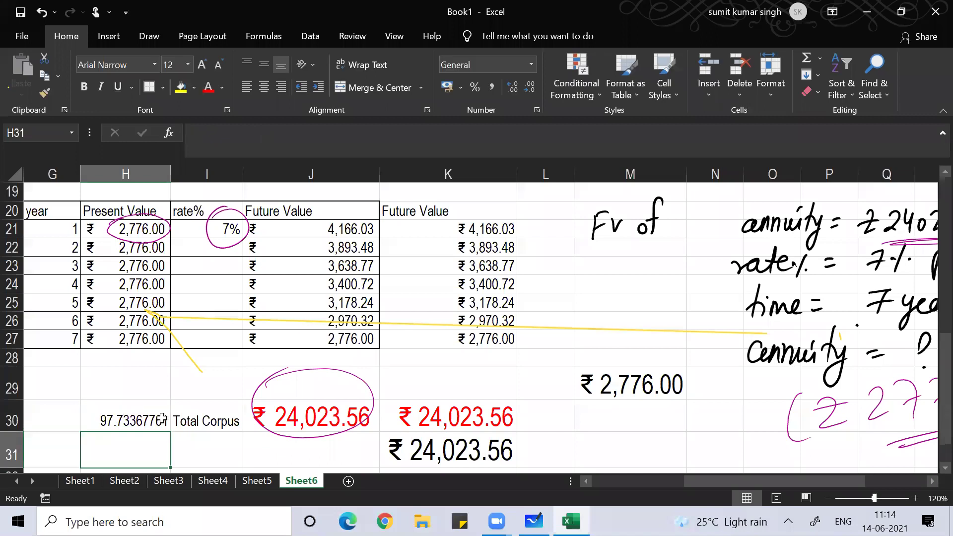
{"action": "left_click", "coordinate": [122, 418]}
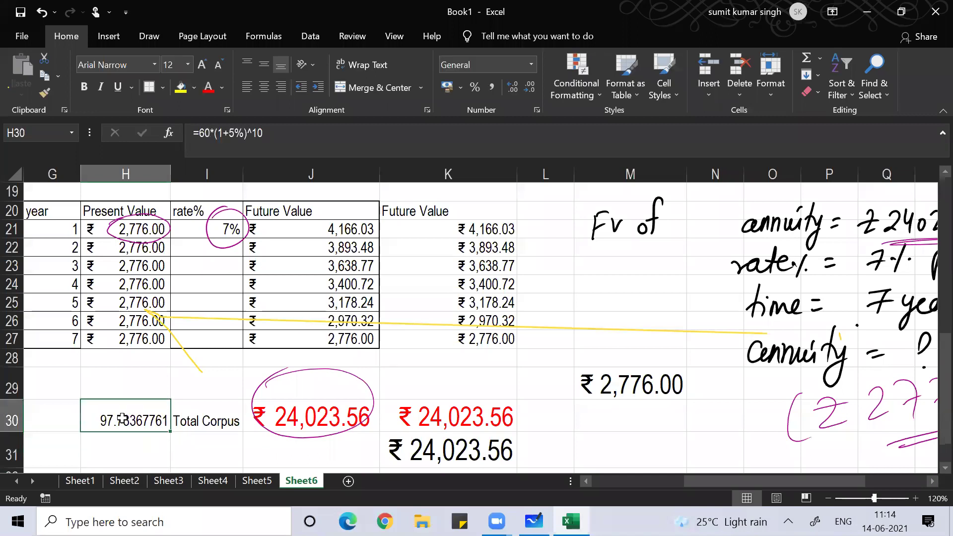
{"action": "double_click", "coordinate": [123, 419]}
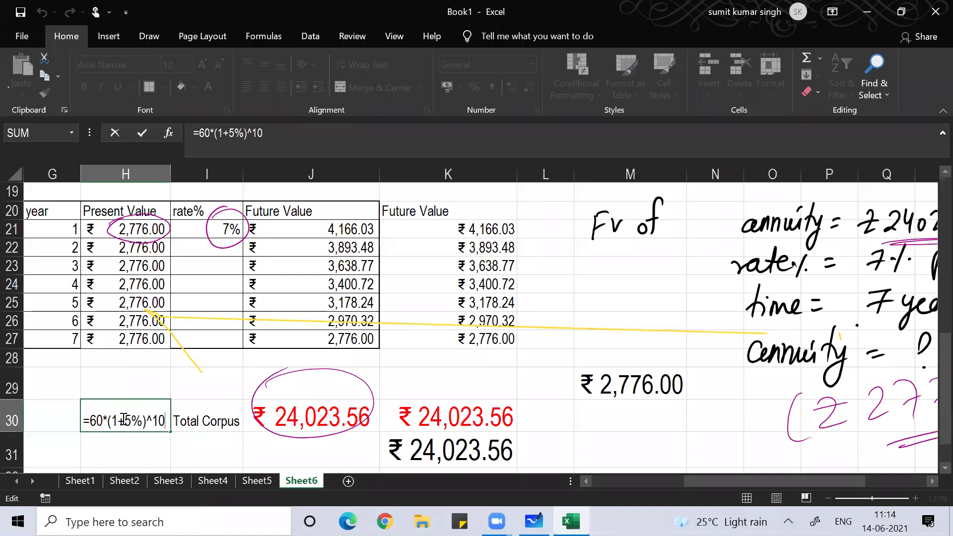
{"action": "key", "text": "Return"}
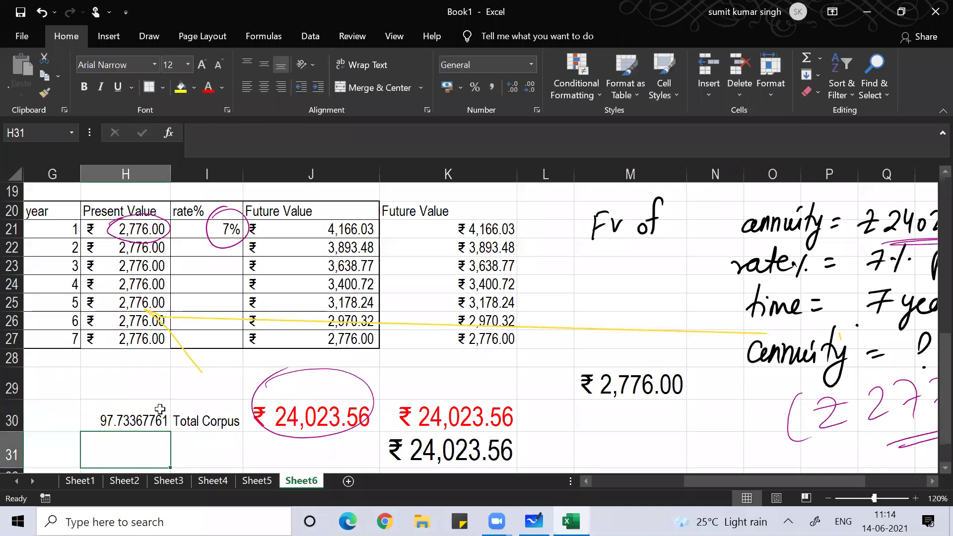
Step: Raise H30's font size to 20 and widen column H to show all digits
{"action": "left_click", "coordinate": [125, 415]}
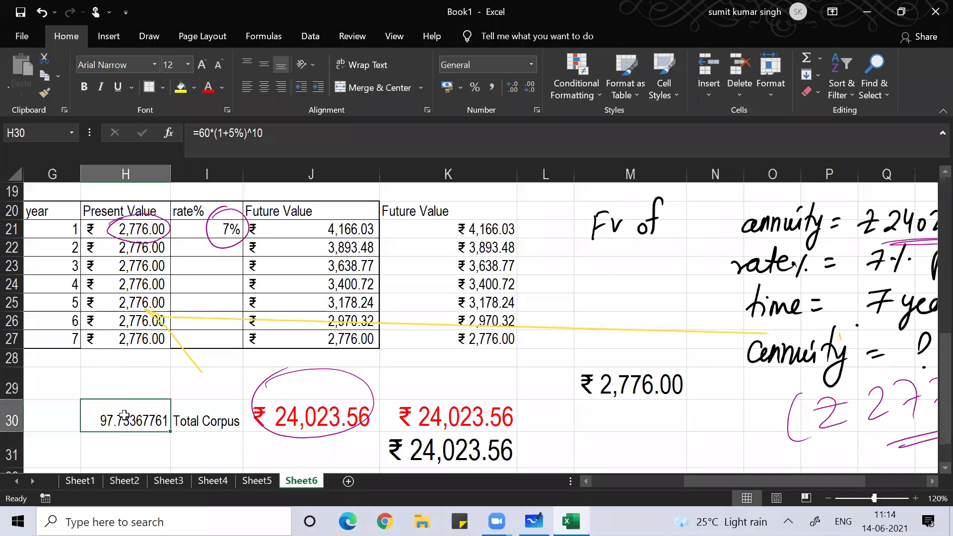
{"action": "left_click", "coordinate": [201, 66]}
{"action": "left_click", "coordinate": [201, 67]}
{"action": "left_click", "coordinate": [201, 66]}
{"action": "left_click", "coordinate": [201, 67]}
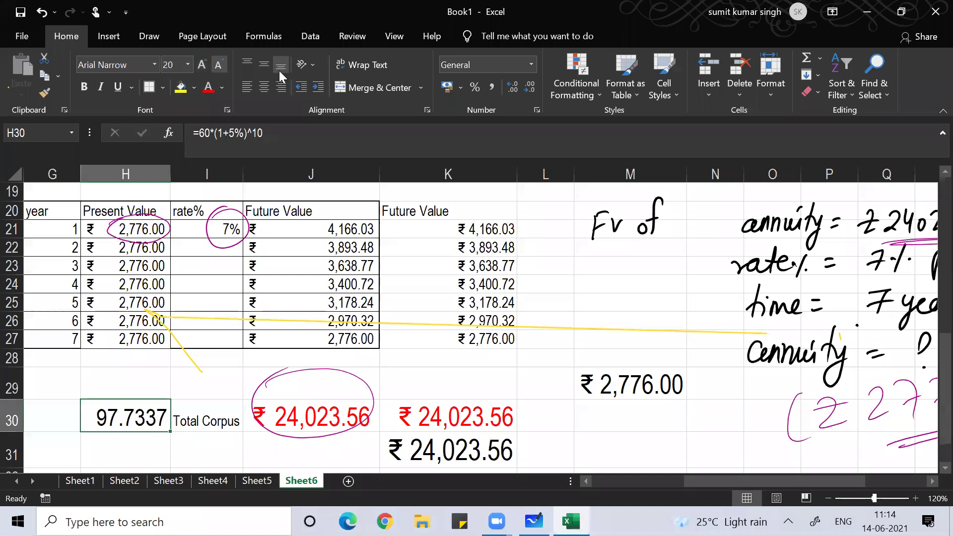
{"action": "left_click_drag", "start_coordinate": [170, 173], "coordinate": [208, 182]}
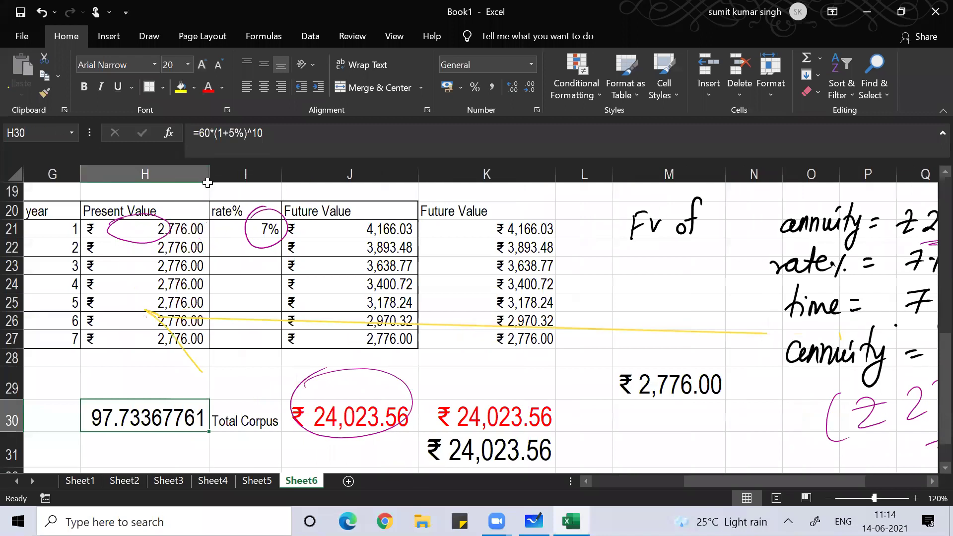
{"action": "key", "text": "F2"}
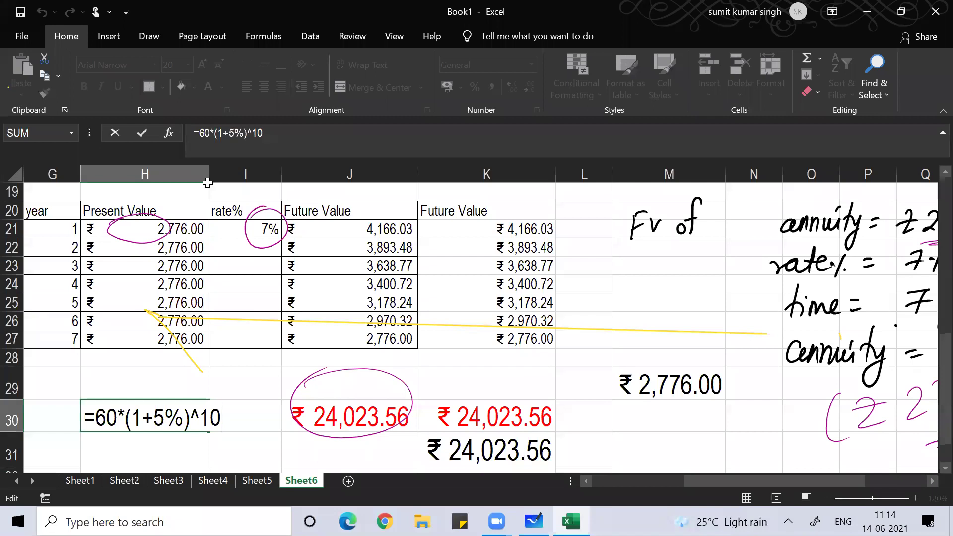
{"action": "key", "text": "Return"}
{"action": "key", "text": "Up"}
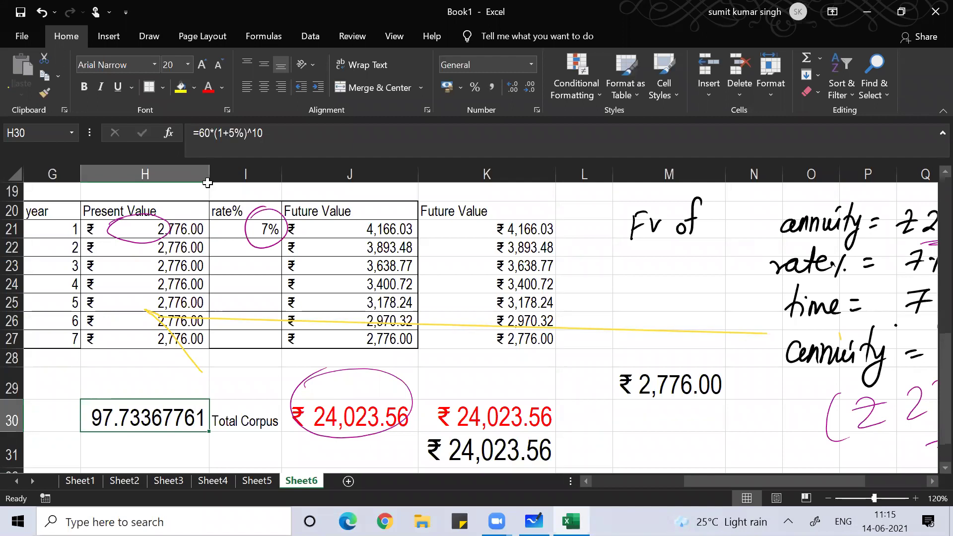
{"action": "key", "text": "alt+Tab"}
Step: Write '97.73 lakh' after the equals sign and highlight it in pink
{"action": "mouse_move", "coordinate": [759, 281]}
{"action": "left_mouse_down"}
{"action": "mouse_move", "coordinate": [750, 284]}
{"action": "mouse_move", "coordinate": [754, 306]}
{"action": "left_mouse_up"}
{"action": "mouse_move", "coordinate": [766, 283]}
{"action": "left_mouse_down"}
{"action": "mouse_move", "coordinate": [776, 282]}
{"action": "mouse_move", "coordinate": [776, 303]}
{"action": "left_mouse_up"}
{"action": "left_click_drag", "start_coordinate": [766, 297], "coordinate": [805, 301]}
{"action": "left_click", "coordinate": [787, 295]}
{"action": "left_click_drag", "start_coordinate": [797, 294], "coordinate": [798, 297]}
{"action": "mouse_move", "coordinate": [817, 277]}
{"action": "left_mouse_down"}
{"action": "mouse_move", "coordinate": [830, 287]}
{"action": "mouse_move", "coordinate": [814, 301]}
{"action": "left_mouse_up"}
{"action": "mouse_move", "coordinate": [858, 272]}
{"action": "left_mouse_down"}
{"action": "mouse_move", "coordinate": [844, 297]}
{"action": "mouse_move", "coordinate": [879, 297]}
{"action": "left_mouse_up"}
{"action": "mouse_move", "coordinate": [897, 273]}
{"action": "left_mouse_down"}
{"action": "mouse_move", "coordinate": [886, 288]}
{"action": "mouse_move", "coordinate": [907, 289]}
{"action": "left_mouse_up"}
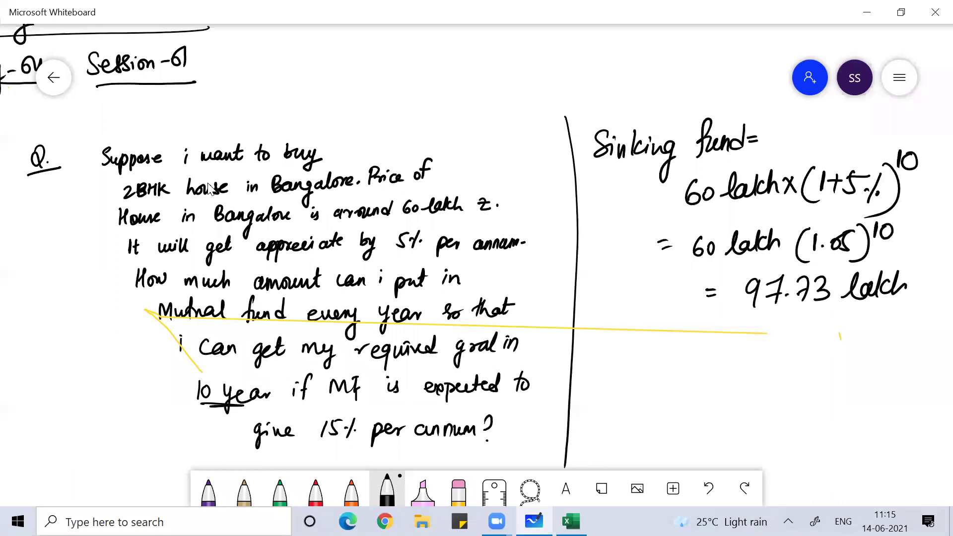
{"action": "left_click", "coordinate": [422, 491]}
{"action": "mouse_move", "coordinate": [745, 288]}
{"action": "left_mouse_down"}
{"action": "mouse_move", "coordinate": [881, 292]}
{"action": "mouse_move", "coordinate": [814, 276]}
{"action": "mouse_move", "coordinate": [682, 305]}
{"action": "left_mouse_up"}
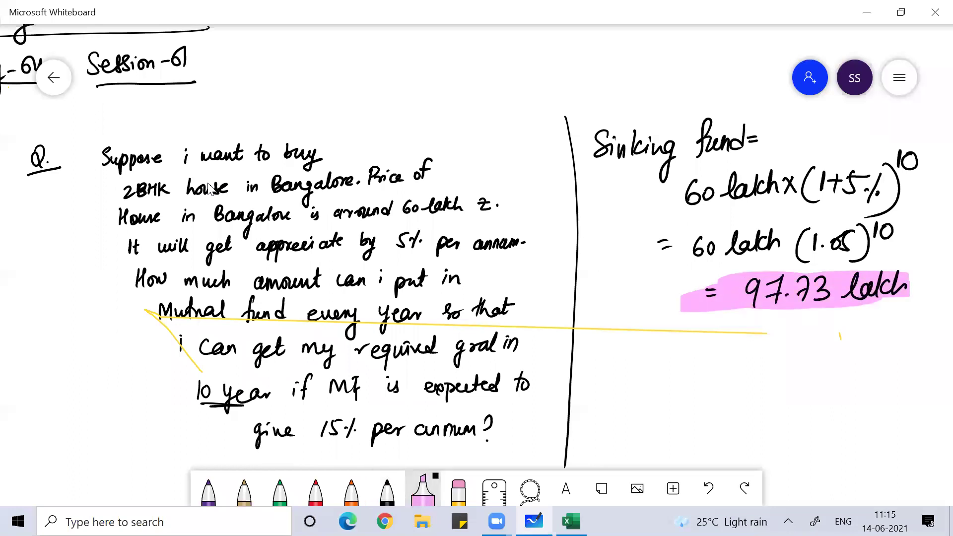
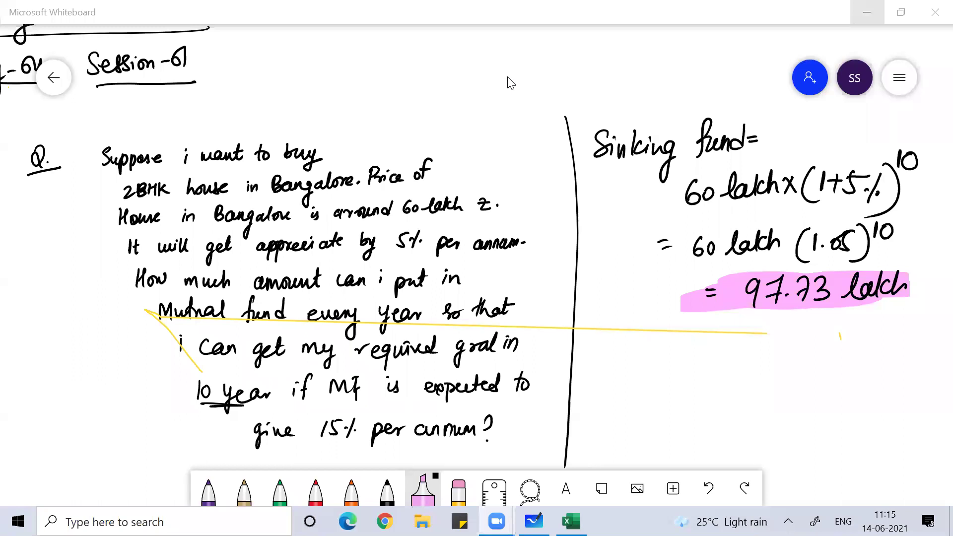
Step: Switch the whiteboard pen to red
{"action": "left_click", "coordinate": [507, 77]}
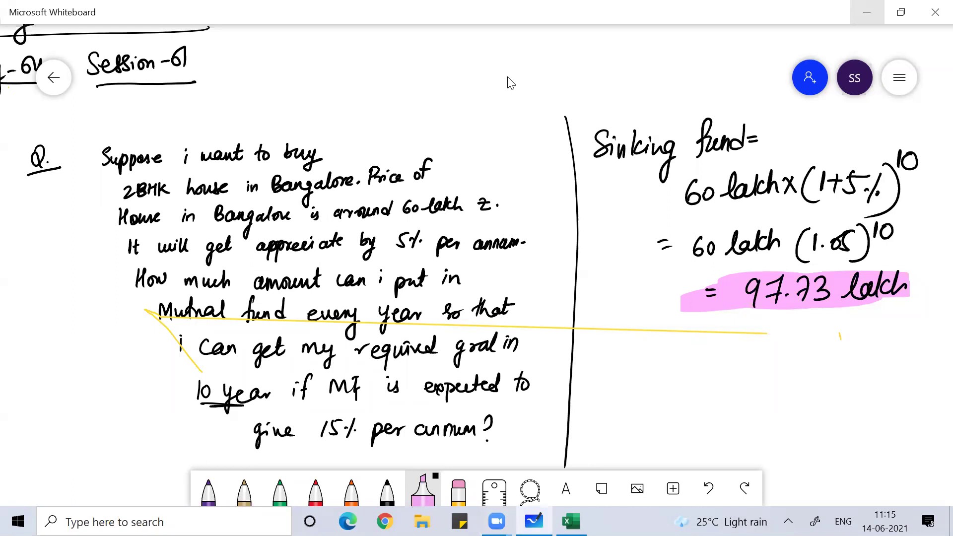
{"action": "left_click", "coordinate": [387, 492]}
{"action": "left_click", "coordinate": [387, 492]}
{"action": "left_click", "coordinate": [530, 345]}
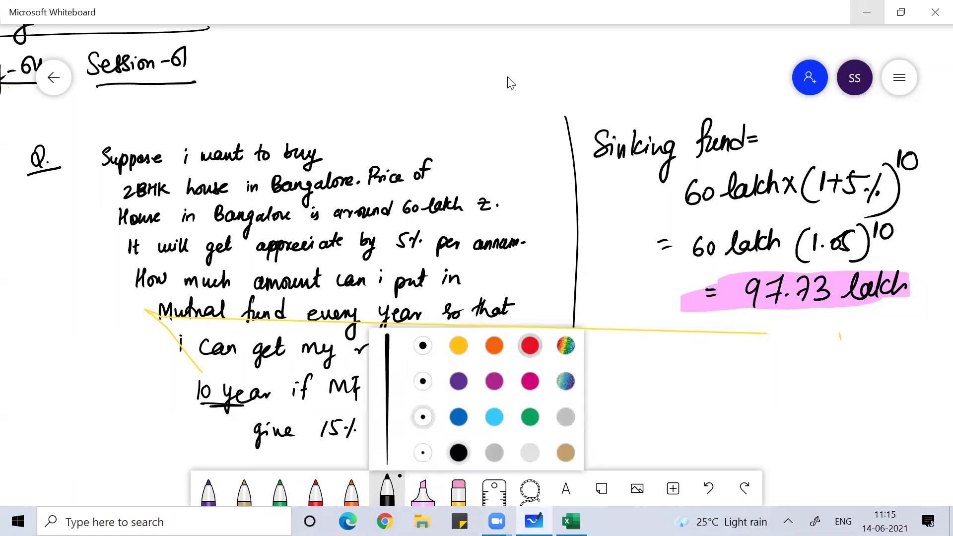
Step: Write 'rate % = 15% per annum' beside the question and circle 15% in it
{"action": "mouse_move", "coordinate": [637, 351]}
{"action": "left_mouse_down"}
{"action": "mouse_move", "coordinate": [642, 365]}
{"action": "mouse_move", "coordinate": [687, 353]}
{"action": "mouse_move", "coordinate": [697, 368]}
{"action": "mouse_move", "coordinate": [737, 345]}
{"action": "mouse_move", "coordinate": [755, 356]}
{"action": "left_mouse_up"}
{"action": "mouse_move", "coordinate": [760, 336]}
{"action": "left_mouse_down"}
{"action": "mouse_move", "coordinate": [777, 334]}
{"action": "mouse_move", "coordinate": [759, 347]}
{"action": "left_mouse_up"}
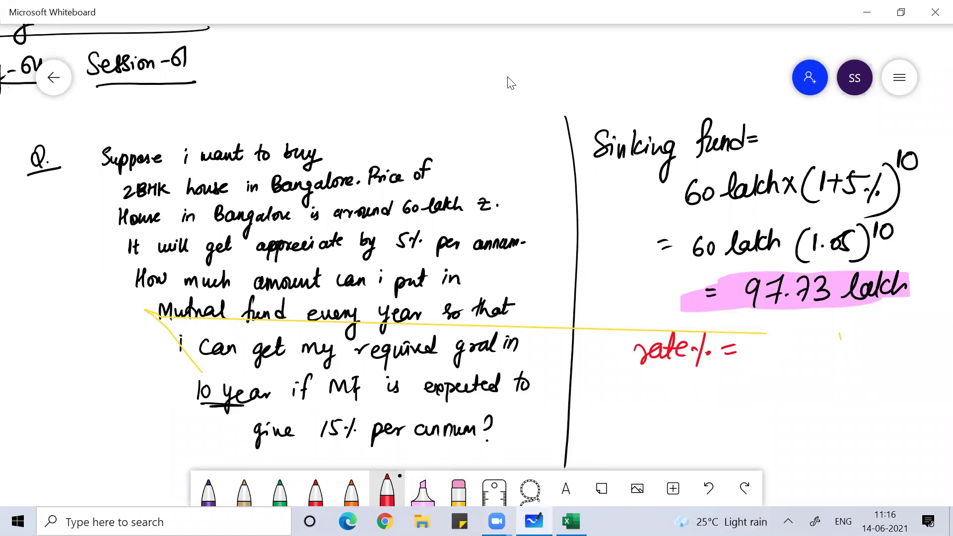
{"action": "left_click_drag", "start_coordinate": [312, 424], "coordinate": [371, 437]}
{"action": "mouse_move", "coordinate": [764, 331]}
{"action": "left_mouse_down"}
{"action": "mouse_move", "coordinate": [760, 355]}
{"action": "mouse_move", "coordinate": [791, 332]}
{"action": "left_mouse_up"}
{"action": "mouse_move", "coordinate": [800, 328]}
{"action": "left_mouse_down"}
{"action": "mouse_move", "coordinate": [790, 357]}
{"action": "mouse_move", "coordinate": [789, 342]}
{"action": "mouse_move", "coordinate": [818, 368]}
{"action": "left_mouse_up"}
{"action": "mouse_move", "coordinate": [820, 343]}
{"action": "left_mouse_down"}
{"action": "mouse_move", "coordinate": [862, 340]}
{"action": "mouse_move", "coordinate": [896, 353]}
{"action": "mouse_move", "coordinate": [928, 342]}
{"action": "mouse_move", "coordinate": [942, 354]}
{"action": "left_mouse_up"}
Step: Write 'time = 10 yr' below the rate line
{"action": "left_click_drag", "start_coordinate": [660, 376], "coordinate": [655, 409]}
{"action": "mouse_move", "coordinate": [647, 395]}
{"action": "left_mouse_down"}
{"action": "mouse_move", "coordinate": [665, 392]}
{"action": "mouse_move", "coordinate": [673, 408]}
{"action": "mouse_move", "coordinate": [745, 391]}
{"action": "left_mouse_up"}
{"action": "left_click", "coordinate": [667, 387]}
{"action": "left_click_drag", "start_coordinate": [731, 402], "coordinate": [771, 398]}
{"action": "mouse_move", "coordinate": [790, 382]}
{"action": "left_mouse_down"}
{"action": "mouse_move", "coordinate": [782, 387]}
{"action": "mouse_move", "coordinate": [791, 381]}
{"action": "left_mouse_up"}
{"action": "mouse_move", "coordinate": [807, 382]}
{"action": "left_mouse_down"}
{"action": "mouse_move", "coordinate": [818, 393]}
{"action": "mouse_move", "coordinate": [814, 410]}
{"action": "left_mouse_up"}
{"action": "left_click_drag", "start_coordinate": [827, 394], "coordinate": [845, 382]}
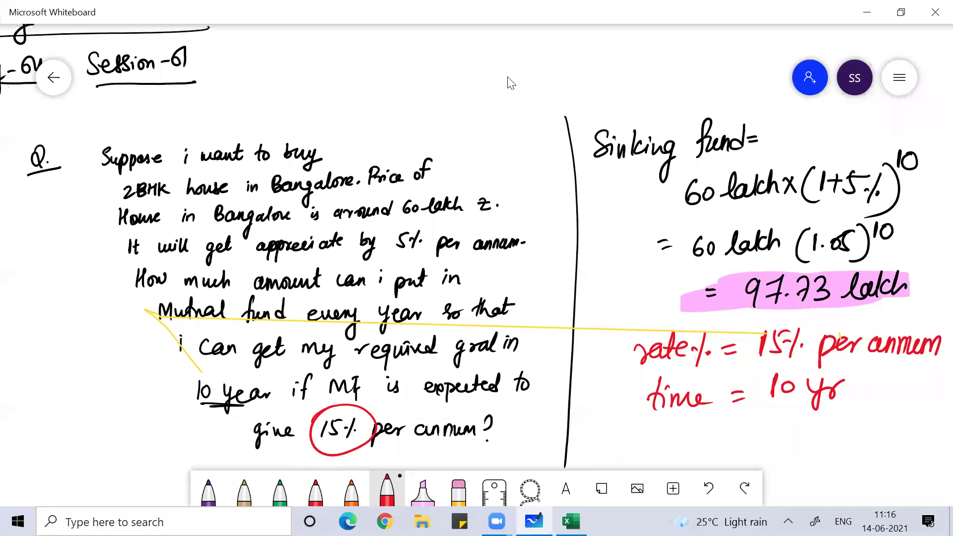
Step: Draw a red divider and write 'Fv of annuity = a' beside it
{"action": "scroll", "coordinate": [511, 83], "scroll_direction": "right", "scroll_amount": 10}
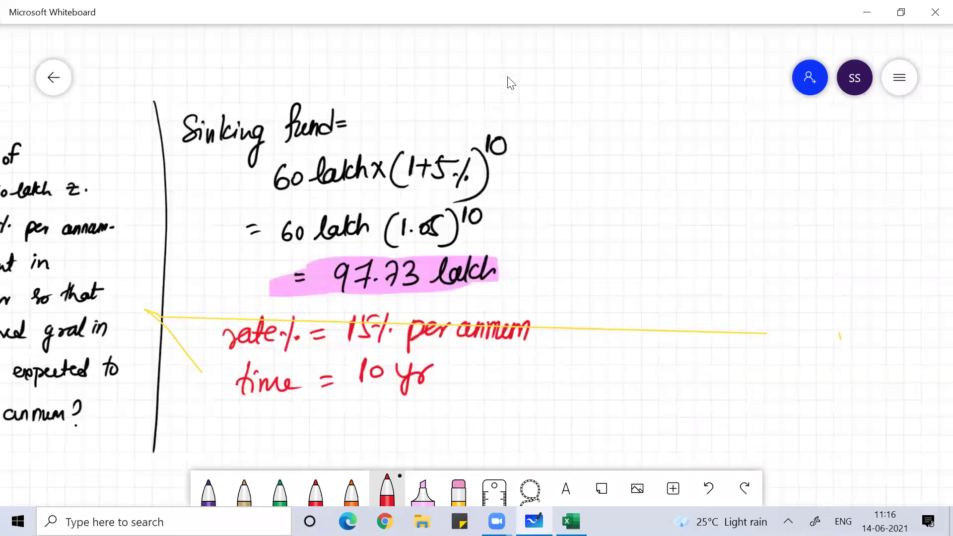
{"action": "left_click_drag", "start_coordinate": [469, 107], "coordinate": [398, 457]}
{"action": "mouse_move", "coordinate": [489, 141]}
{"action": "left_mouse_down"}
{"action": "mouse_move", "coordinate": [487, 171]}
{"action": "mouse_move", "coordinate": [501, 140]}
{"action": "left_mouse_up"}
{"action": "left_click_drag", "start_coordinate": [489, 159], "coordinate": [518, 149]}
{"action": "left_click_drag", "start_coordinate": [537, 149], "coordinate": [528, 161]}
{"action": "mouse_move", "coordinate": [555, 124]}
{"action": "left_mouse_down"}
{"action": "mouse_move", "coordinate": [541, 164]}
{"action": "mouse_move", "coordinate": [556, 142]}
{"action": "left_mouse_up"}
{"action": "mouse_move", "coordinate": [528, 183]}
{"action": "left_mouse_down"}
{"action": "mouse_move", "coordinate": [545, 200]}
{"action": "mouse_move", "coordinate": [587, 195]}
{"action": "left_mouse_up"}
{"action": "left_click_drag", "start_coordinate": [584, 174], "coordinate": [595, 195]}
{"action": "mouse_move", "coordinate": [590, 173]}
{"action": "left_mouse_down"}
{"action": "mouse_move", "coordinate": [607, 169]}
{"action": "mouse_move", "coordinate": [596, 223]}
{"action": "left_mouse_up"}
{"action": "mouse_move", "coordinate": [627, 179]}
{"action": "left_mouse_down"}
{"action": "mouse_move", "coordinate": [641, 175]}
{"action": "mouse_move", "coordinate": [640, 185]}
{"action": "left_mouse_up"}
{"action": "mouse_move", "coordinate": [678, 159]}
{"action": "left_mouse_down"}
{"action": "mouse_move", "coordinate": [683, 185]}
{"action": "mouse_move", "coordinate": [703, 190]}
{"action": "left_mouse_up"}
Step: Complete the formula as a over r% times [(1+r%)^t − 1]
{"action": "mouse_move", "coordinate": [666, 222]}
{"action": "left_mouse_down"}
{"action": "mouse_move", "coordinate": [676, 216]}
{"action": "mouse_move", "coordinate": [671, 234]}
{"action": "left_mouse_up"}
{"action": "mouse_move", "coordinate": [697, 205]}
{"action": "left_mouse_down"}
{"action": "mouse_move", "coordinate": [686, 235]}
{"action": "mouse_move", "coordinate": [689, 225]}
{"action": "left_mouse_up"}
{"action": "left_click_drag", "start_coordinate": [693, 223], "coordinate": [700, 225]}
{"action": "left_click_drag", "start_coordinate": [743, 147], "coordinate": [710, 257]}
{"action": "left_click_drag", "start_coordinate": [710, 258], "coordinate": [745, 246]}
{"action": "left_click_drag", "start_coordinate": [758, 167], "coordinate": [745, 213]}
{"action": "mouse_move", "coordinate": [769, 179]}
{"action": "left_mouse_down"}
{"action": "mouse_move", "coordinate": [771, 199]}
{"action": "mouse_move", "coordinate": [794, 183]}
{"action": "left_mouse_up"}
{"action": "mouse_move", "coordinate": [784, 177]}
{"action": "left_mouse_down"}
{"action": "mouse_move", "coordinate": [782, 202]}
{"action": "mouse_move", "coordinate": [817, 176]}
{"action": "left_mouse_up"}
{"action": "mouse_move", "coordinate": [832, 169]}
{"action": "left_mouse_down"}
{"action": "mouse_move", "coordinate": [819, 197]}
{"action": "mouse_move", "coordinate": [824, 189]}
{"action": "left_mouse_up"}
{"action": "left_click_drag", "start_coordinate": [826, 183], "coordinate": [819, 208]}
{"action": "left_click_drag", "start_coordinate": [855, 141], "coordinate": [867, 169]}
{"action": "left_click_drag", "start_coordinate": [850, 154], "coordinate": [871, 151]}
{"action": "left_click_drag", "start_coordinate": [862, 199], "coordinate": [881, 194]}
{"action": "left_click_drag", "start_coordinate": [893, 175], "coordinate": [891, 206]}
{"action": "left_click_drag", "start_coordinate": [900, 154], "coordinate": [863, 231]}
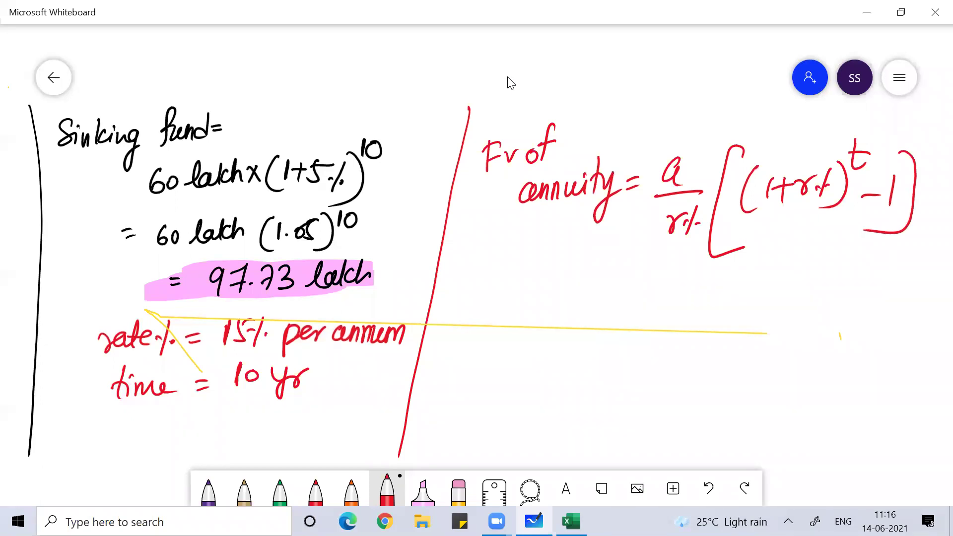
Step: Write the substitution '97.73 = a / 0.15' below the formula
{"action": "mouse_move", "coordinate": [489, 297]}
{"action": "left_mouse_down"}
{"action": "mouse_move", "coordinate": [477, 322]}
{"action": "mouse_move", "coordinate": [503, 325]}
{"action": "mouse_move", "coordinate": [514, 308]}
{"action": "mouse_move", "coordinate": [546, 326]}
{"action": "left_mouse_up"}
{"action": "left_click", "coordinate": [519, 312]}
{"action": "left_click", "coordinate": [564, 299]}
{"action": "mouse_move", "coordinate": [541, 312]}
{"action": "left_mouse_down"}
{"action": "mouse_move", "coordinate": [552, 309]}
{"action": "mouse_move", "coordinate": [562, 326]}
{"action": "mouse_move", "coordinate": [604, 305]}
{"action": "left_mouse_up"}
{"action": "left_click_drag", "start_coordinate": [590, 316], "coordinate": [606, 314]}
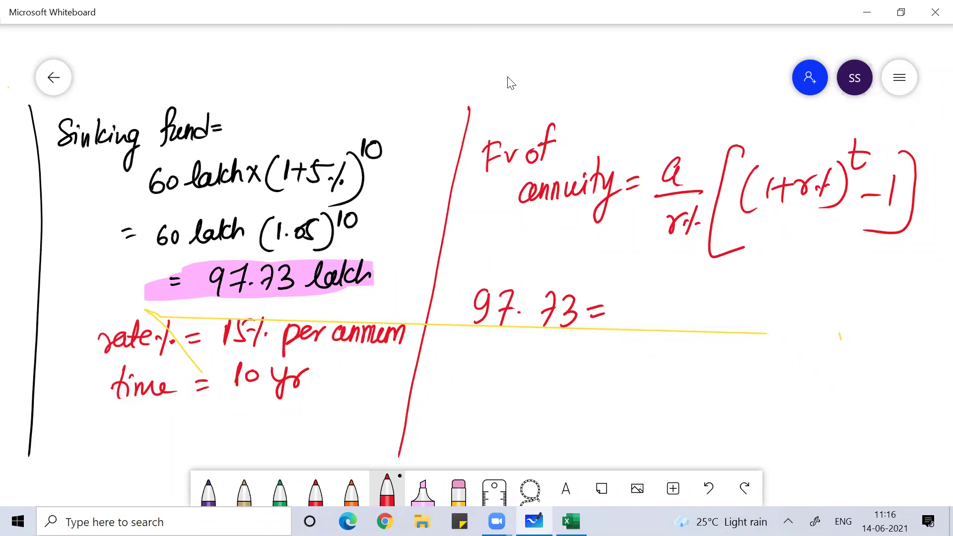
{"action": "left_click_drag", "start_coordinate": [670, 300], "coordinate": [681, 326]}
{"action": "left_click_drag", "start_coordinate": [624, 340], "coordinate": [726, 329]}
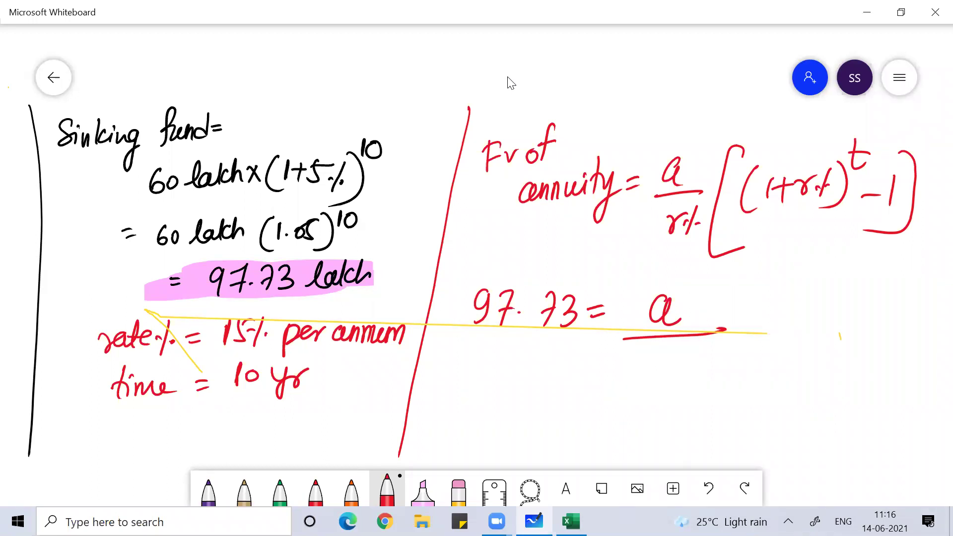
{"action": "left_click_drag", "start_coordinate": [652, 357], "coordinate": [653, 358]}
{"action": "mouse_move", "coordinate": [670, 367]}
{"action": "left_mouse_down"}
{"action": "mouse_move", "coordinate": [690, 377]}
{"action": "mouse_move", "coordinate": [711, 352]}
{"action": "left_mouse_up"}
Step: Finish the substitution with [(1+15%)^10 − 1]
{"action": "mouse_move", "coordinate": [757, 300]}
{"action": "left_mouse_down"}
{"action": "mouse_move", "coordinate": [733, 340]}
{"action": "mouse_move", "coordinate": [755, 393]}
{"action": "mouse_move", "coordinate": [772, 349]}
{"action": "left_mouse_up"}
{"action": "left_click_drag", "start_coordinate": [792, 315], "coordinate": [785, 341]}
{"action": "mouse_move", "coordinate": [794, 329]}
{"action": "left_mouse_down"}
{"action": "mouse_move", "coordinate": [809, 325]}
{"action": "mouse_move", "coordinate": [801, 343]}
{"action": "left_mouse_up"}
{"action": "left_click_drag", "start_coordinate": [822, 317], "coordinate": [816, 340]}
{"action": "mouse_move", "coordinate": [834, 314]}
{"action": "left_mouse_down"}
{"action": "mouse_move", "coordinate": [829, 338]}
{"action": "mouse_move", "coordinate": [848, 314]}
{"action": "left_mouse_up"}
{"action": "left_click_drag", "start_coordinate": [830, 330], "coordinate": [823, 340]}
{"action": "mouse_move", "coordinate": [860, 311]}
{"action": "left_mouse_down"}
{"action": "mouse_move", "coordinate": [847, 340]}
{"action": "mouse_move", "coordinate": [844, 328]}
{"action": "left_mouse_up"}
{"action": "left_click_drag", "start_coordinate": [856, 329], "coordinate": [849, 357]}
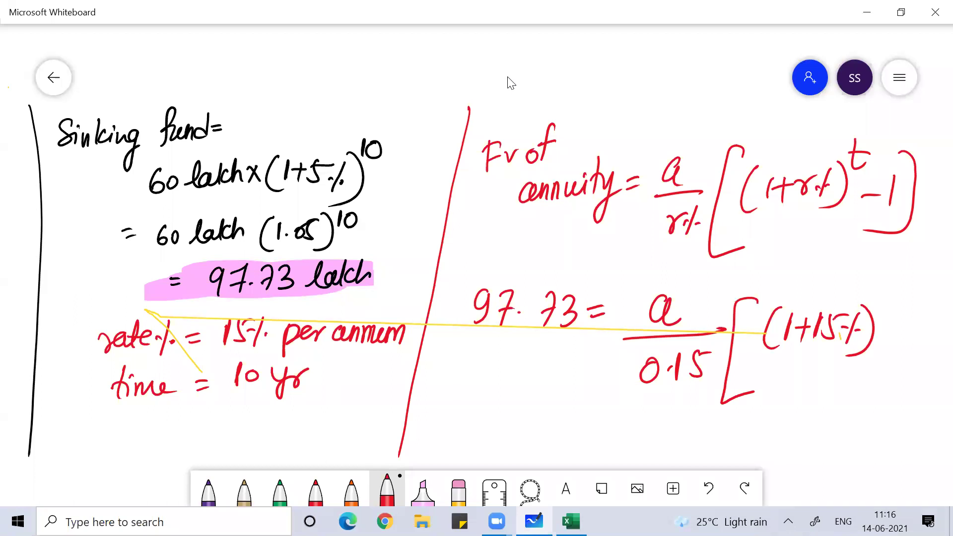
{"action": "left_click_drag", "start_coordinate": [868, 286], "coordinate": [866, 301]}
{"action": "mouse_move", "coordinate": [879, 287]}
{"action": "left_mouse_down"}
{"action": "mouse_move", "coordinate": [888, 300]}
{"action": "mouse_move", "coordinate": [878, 288]}
{"action": "left_mouse_up"}
{"action": "left_click_drag", "start_coordinate": [883, 331], "coordinate": [905, 328]}
{"action": "left_click_drag", "start_coordinate": [916, 311], "coordinate": [908, 340]}
{"action": "mouse_move", "coordinate": [913, 297]}
{"action": "left_mouse_down"}
{"action": "mouse_move", "coordinate": [928, 290]}
{"action": "mouse_move", "coordinate": [869, 378]}
{"action": "left_mouse_up"}
Step: Below the substitution, write the numerator 'annuity = 97.73 × 0.15'
{"action": "left_click_drag", "start_coordinate": [546, 397], "coordinate": [456, 299]}
{"action": "left_click_drag", "start_coordinate": [374, 382], "coordinate": [452, 389]}
{"action": "left_click_drag", "start_coordinate": [450, 360], "coordinate": [452, 364]}
{"action": "mouse_move", "coordinate": [466, 348]}
{"action": "left_mouse_down"}
{"action": "mouse_move", "coordinate": [467, 388]}
{"action": "mouse_move", "coordinate": [469, 353]}
{"action": "left_mouse_up"}
{"action": "mouse_move", "coordinate": [469, 370]}
{"action": "left_mouse_down"}
{"action": "mouse_move", "coordinate": [474, 420]}
{"action": "mouse_move", "coordinate": [458, 417]}
{"action": "left_mouse_up"}
{"action": "left_click_drag", "start_coordinate": [498, 378], "coordinate": [506, 375]}
{"action": "left_click_drag", "start_coordinate": [491, 391], "coordinate": [506, 386]}
{"action": "mouse_move", "coordinate": [571, 360]}
{"action": "left_mouse_down"}
{"action": "mouse_move", "coordinate": [557, 372]}
{"action": "mouse_move", "coordinate": [561, 392]}
{"action": "left_mouse_up"}
{"action": "mouse_move", "coordinate": [581, 358]}
{"action": "left_mouse_down"}
{"action": "mouse_move", "coordinate": [586, 386]}
{"action": "mouse_move", "coordinate": [592, 370]}
{"action": "left_mouse_up"}
{"action": "left_click_drag", "start_coordinate": [606, 374], "coordinate": [628, 385]}
{"action": "mouse_move", "coordinate": [621, 370]}
{"action": "left_mouse_down"}
{"action": "mouse_move", "coordinate": [638, 368]}
{"action": "mouse_move", "coordinate": [645, 382]}
{"action": "left_mouse_up"}
{"action": "left_click_drag", "start_coordinate": [680, 350], "coordinate": [699, 379]}
{"action": "mouse_move", "coordinate": [699, 350]}
{"action": "left_mouse_down"}
{"action": "mouse_move", "coordinate": [682, 380]}
{"action": "mouse_move", "coordinate": [720, 350]}
{"action": "left_mouse_up"}
{"action": "left_click_drag", "start_coordinate": [743, 362], "coordinate": [748, 358]}
{"action": "mouse_move", "coordinate": [760, 339]}
{"action": "left_mouse_down"}
{"action": "mouse_move", "coordinate": [755, 366]}
{"action": "mouse_move", "coordinate": [767, 368]}
{"action": "mouse_move", "coordinate": [806, 337]}
{"action": "left_mouse_up"}
Step: Add the fraction line and the denominator (1.15)^10 − 1
{"action": "left_click_drag", "start_coordinate": [552, 408], "coordinate": [801, 381]}
{"action": "left_click_drag", "start_coordinate": [625, 420], "coordinate": [607, 456]}
{"action": "mouse_move", "coordinate": [635, 423]}
{"action": "left_mouse_down"}
{"action": "mouse_move", "coordinate": [637, 448]}
{"action": "mouse_move", "coordinate": [650, 441]}
{"action": "mouse_move", "coordinate": [667, 449]}
{"action": "left_mouse_up"}
{"action": "mouse_move", "coordinate": [683, 425]}
{"action": "left_mouse_down"}
{"action": "mouse_move", "coordinate": [699, 421]}
{"action": "mouse_move", "coordinate": [691, 464]}
{"action": "left_mouse_up"}
{"action": "mouse_move", "coordinate": [725, 398]}
{"action": "left_mouse_down"}
{"action": "mouse_move", "coordinate": [723, 422]}
{"action": "mouse_move", "coordinate": [740, 406]}
{"action": "mouse_move", "coordinate": [781, 431]}
{"action": "left_mouse_up"}
{"action": "left_click_drag", "start_coordinate": [795, 415], "coordinate": [795, 446]}
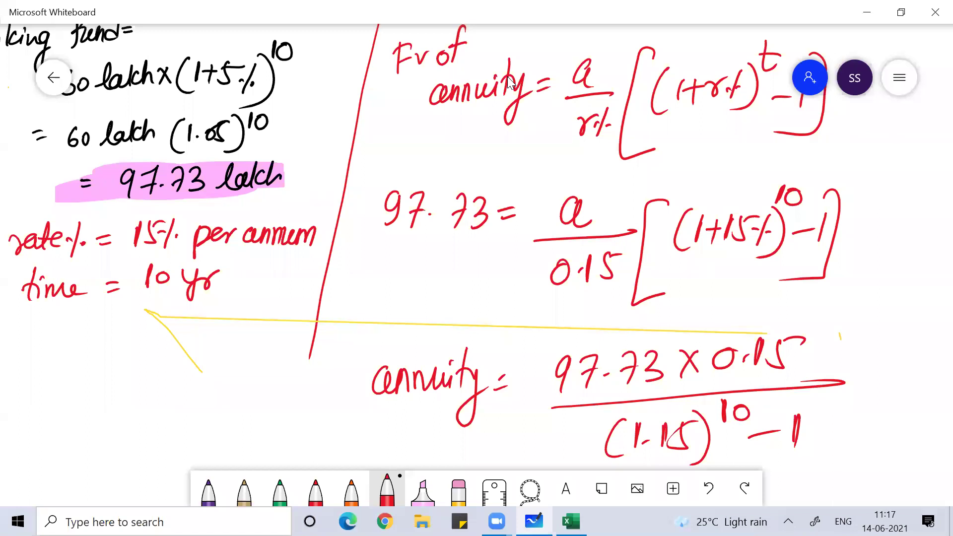
Step: Write '= 60(1+5%)^10' beside the annuity fraction
{"action": "scroll", "coordinate": [510, 82], "scroll_direction": "right", "scroll_amount": 8}
{"action": "scroll", "coordinate": [510, 82], "scroll_direction": "down", "scroll_amount": 2}
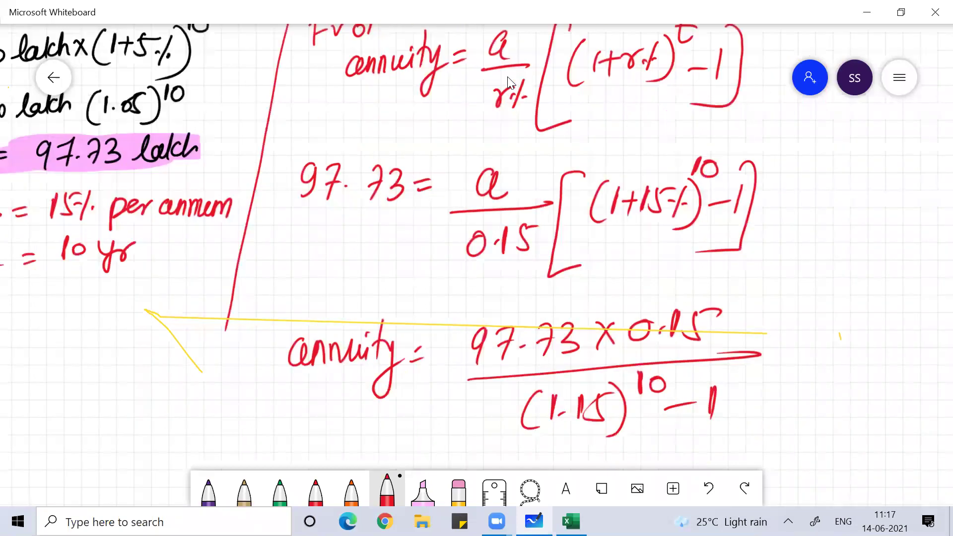
{"action": "scroll", "coordinate": [510, 82], "scroll_direction": "right", "scroll_amount": 1}
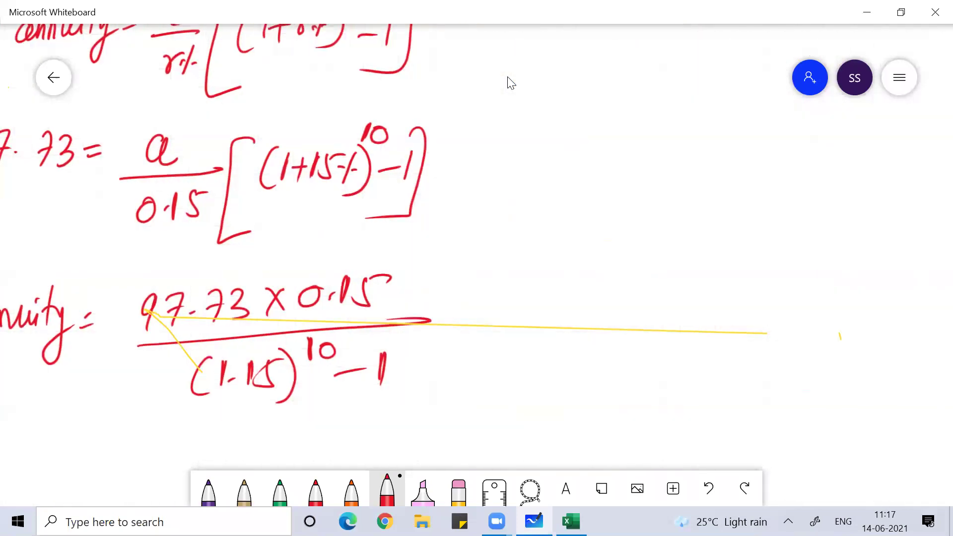
{"action": "left_click_drag", "start_coordinate": [448, 297], "coordinate": [463, 294]}
{"action": "left_click_drag", "start_coordinate": [453, 309], "coordinate": [464, 304]}
{"action": "left_click_drag", "start_coordinate": [514, 276], "coordinate": [495, 300]}
{"action": "left_click_drag", "start_coordinate": [521, 286], "coordinate": [520, 286]}
{"action": "mouse_move", "coordinate": [560, 273]}
{"action": "left_mouse_down"}
{"action": "mouse_move", "coordinate": [563, 315]}
{"action": "mouse_move", "coordinate": [599, 292]}
{"action": "mouse_move", "coordinate": [589, 308]}
{"action": "left_mouse_up"}
{"action": "left_click", "coordinate": [584, 294]}
{"action": "mouse_move", "coordinate": [609, 278]}
{"action": "left_mouse_down"}
{"action": "mouse_move", "coordinate": [603, 302]}
{"action": "mouse_move", "coordinate": [628, 274]}
{"action": "left_mouse_up"}
{"action": "mouse_move", "coordinate": [639, 272]}
{"action": "left_mouse_down"}
{"action": "mouse_move", "coordinate": [630, 303]}
{"action": "mouse_move", "coordinate": [627, 290]}
{"action": "left_mouse_up"}
{"action": "left_click_drag", "start_coordinate": [636, 289], "coordinate": [631, 316]}
{"action": "mouse_move", "coordinate": [665, 250]}
{"action": "left_mouse_down"}
{"action": "mouse_move", "coordinate": [664, 271]}
{"action": "mouse_move", "coordinate": [680, 257]}
{"action": "mouse_move", "coordinate": [704, 302]}
{"action": "left_mouse_up"}
Step: Extend the numerator with '× (0.15)'
{"action": "left_click_drag", "start_coordinate": [703, 280], "coordinate": [690, 302]}
{"action": "left_click_drag", "start_coordinate": [730, 259], "coordinate": [728, 307]}
{"action": "mouse_move", "coordinate": [760, 274]}
{"action": "left_mouse_down"}
{"action": "mouse_move", "coordinate": [752, 272]}
{"action": "mouse_move", "coordinate": [782, 290]}
{"action": "mouse_move", "coordinate": [805, 267]}
{"action": "left_mouse_up"}
{"action": "left_click", "coordinate": [771, 285]}
{"action": "left_click_drag", "start_coordinate": [794, 269], "coordinate": [789, 293]}
{"action": "left_click_drag", "start_coordinate": [805, 252], "coordinate": [774, 315]}
Step: Draw the long fraction line and write the denominator [(1.15)^10 − 1]
{"action": "left_click_drag", "start_coordinate": [479, 342], "coordinate": [856, 324]}
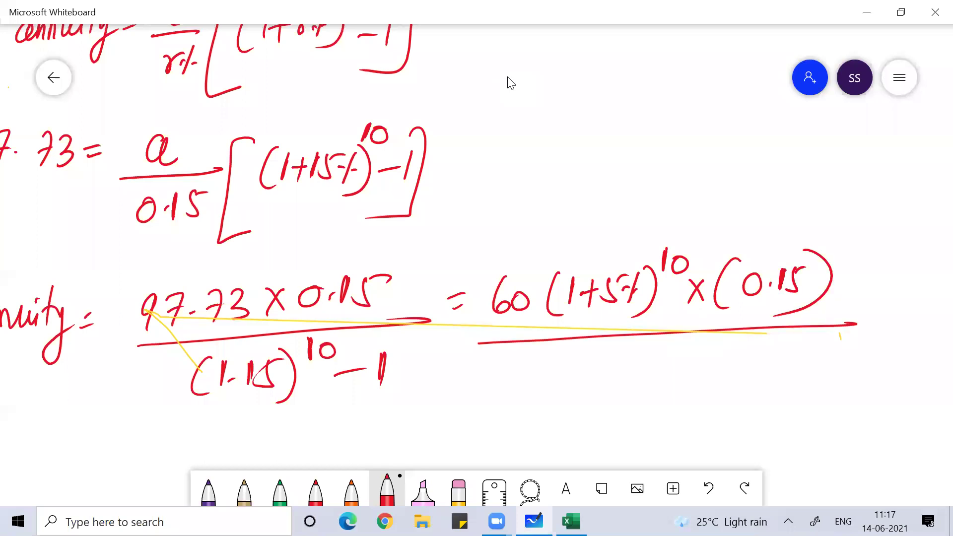
{"action": "mouse_move", "coordinate": [586, 353]}
{"action": "left_mouse_down"}
{"action": "mouse_move", "coordinate": [577, 408]}
{"action": "mouse_move", "coordinate": [595, 389]}
{"action": "mouse_move", "coordinate": [635, 386]}
{"action": "left_mouse_up"}
{"action": "left_click", "coordinate": [609, 379]}
{"action": "mouse_move", "coordinate": [639, 366]}
{"action": "left_mouse_down"}
{"action": "mouse_move", "coordinate": [654, 362]}
{"action": "mouse_move", "coordinate": [645, 407]}
{"action": "left_mouse_up"}
{"action": "left_click", "coordinate": [684, 343]}
{"action": "left_click_drag", "start_coordinate": [684, 350], "coordinate": [682, 366]}
{"action": "mouse_move", "coordinate": [695, 349]}
{"action": "left_mouse_down"}
{"action": "mouse_move", "coordinate": [729, 369]}
{"action": "mouse_move", "coordinate": [731, 388]}
{"action": "left_mouse_up"}
{"action": "mouse_move", "coordinate": [747, 343]}
{"action": "left_mouse_down"}
{"action": "mouse_move", "coordinate": [767, 358]}
{"action": "mouse_move", "coordinate": [705, 428]}
{"action": "left_mouse_up"}
{"action": "left_click_drag", "start_coordinate": [575, 351], "coordinate": [560, 440]}
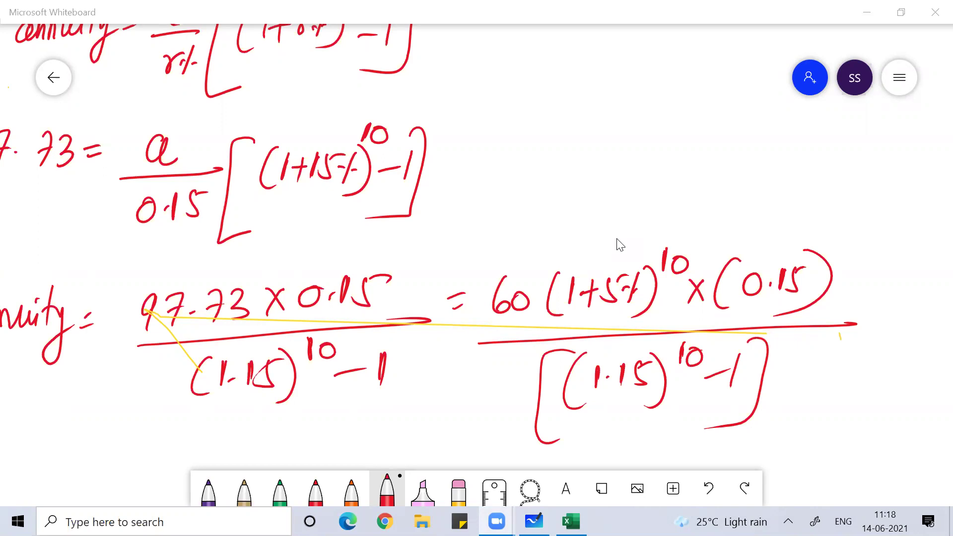
Step: In Book6, widen column E and enter the label 'Annuity' in E3
{"action": "key", "text": "alt+Tab"}
{"action": "key", "text": "alt+Tab"}
{"action": "key", "text": "alt+Tab"}
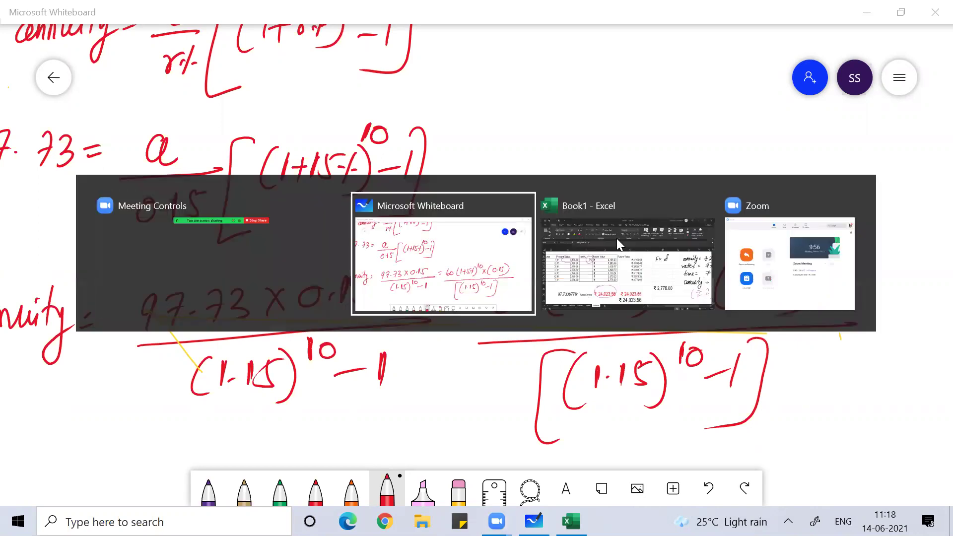
{"action": "key", "text": "alt+Tab"}
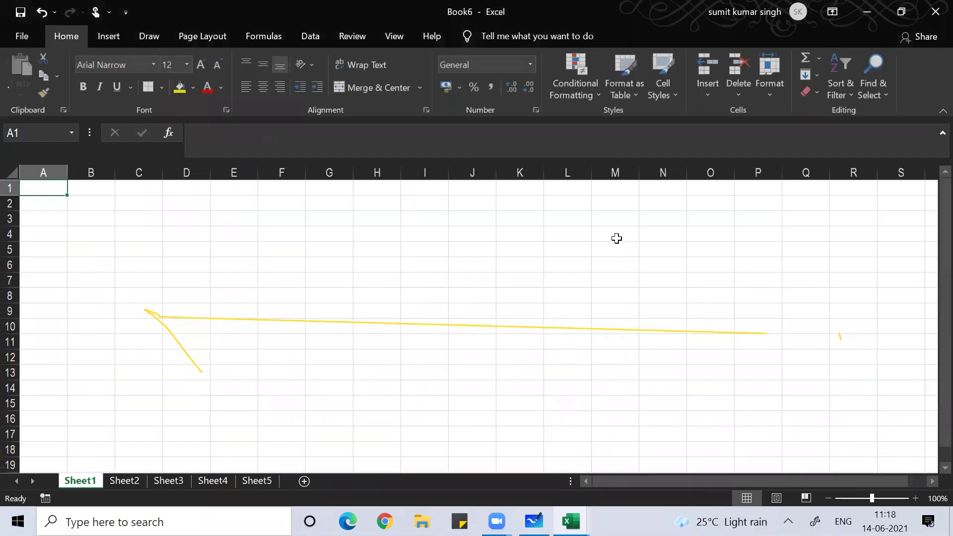
{"action": "left_click", "coordinate": [242, 213]}
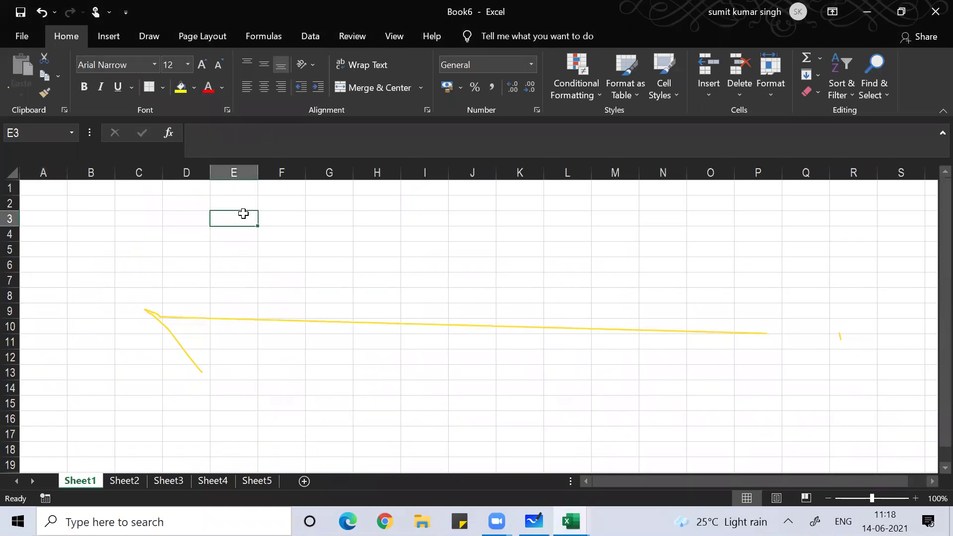
{"action": "left_click_drag", "start_coordinate": [257, 172], "coordinate": [302, 179]}
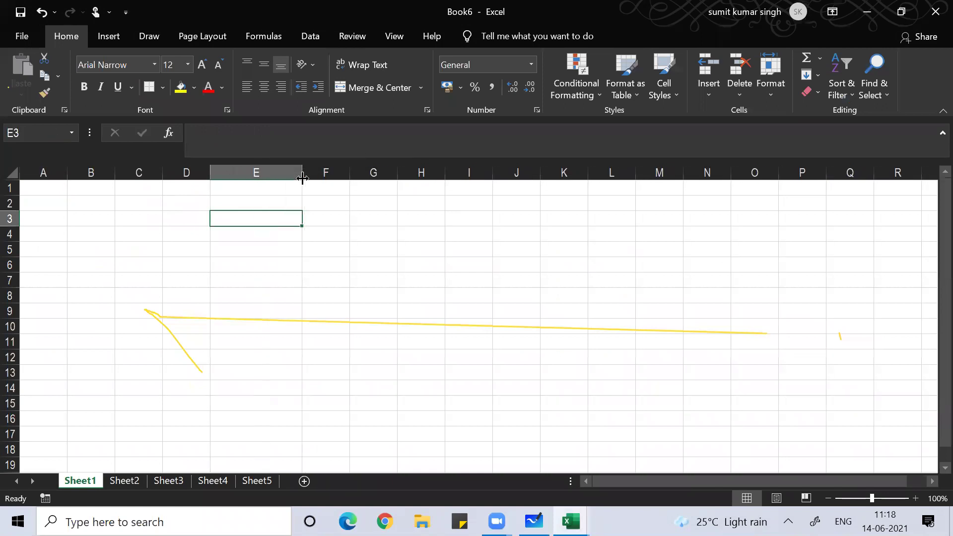
{"action": "type", "text": "Annuity"}
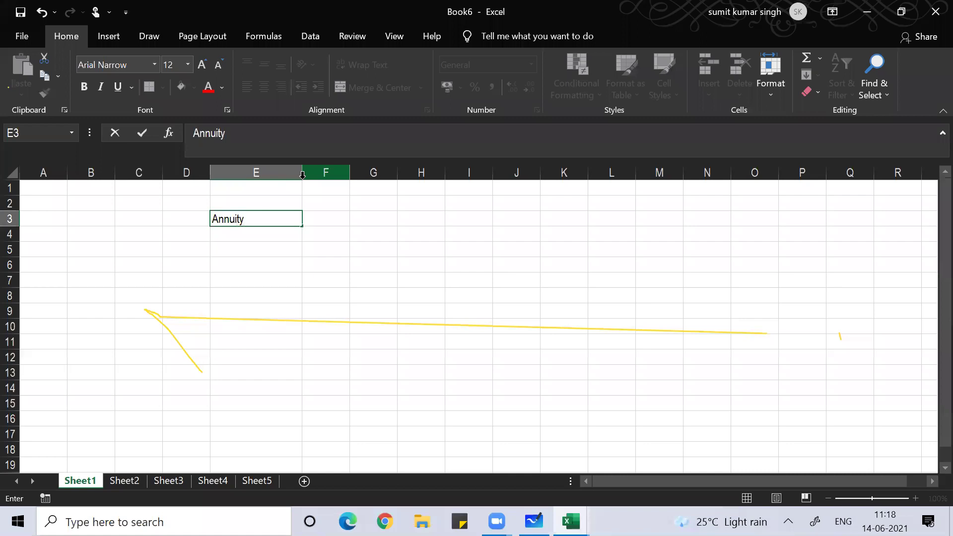
{"action": "key", "text": "Tab"}
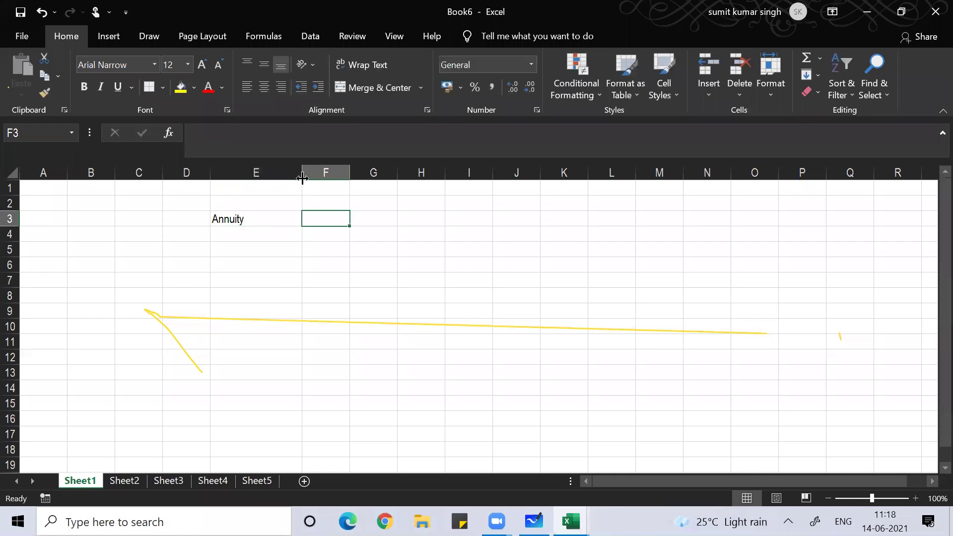
Step: Widen column F and enlarge the font size of F3
{"action": "left_click_drag", "start_coordinate": [347, 179], "coordinate": [399, 185]}
{"action": "type", "text": "a"}
{"action": "key", "text": "ctrl+Return"}
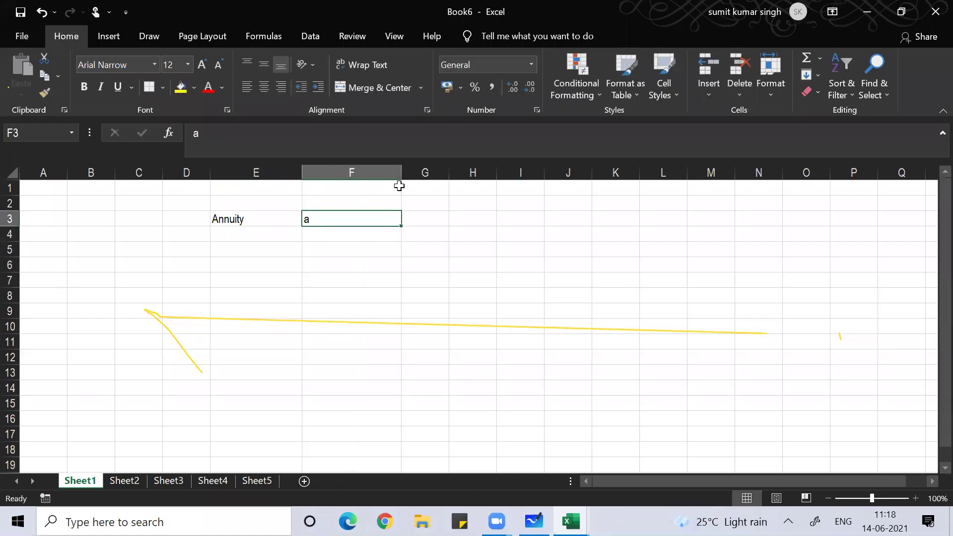
{"action": "left_click", "coordinate": [203, 60]}
{"action": "left_click", "coordinate": [203, 60]}
{"action": "left_click", "coordinate": [203, 60]}
{"action": "left_click", "coordinate": [203, 60]}
{"action": "left_click", "coordinate": [203, 60]}
{"action": "left_click", "coordinate": [203, 60]}
{"action": "left_click", "coordinate": [203, 60]}
Step: Type the formula =(60*.15*((1+5%)^10)) into F3, checking it against the whiteboard
{"action": "type", "text": "="}
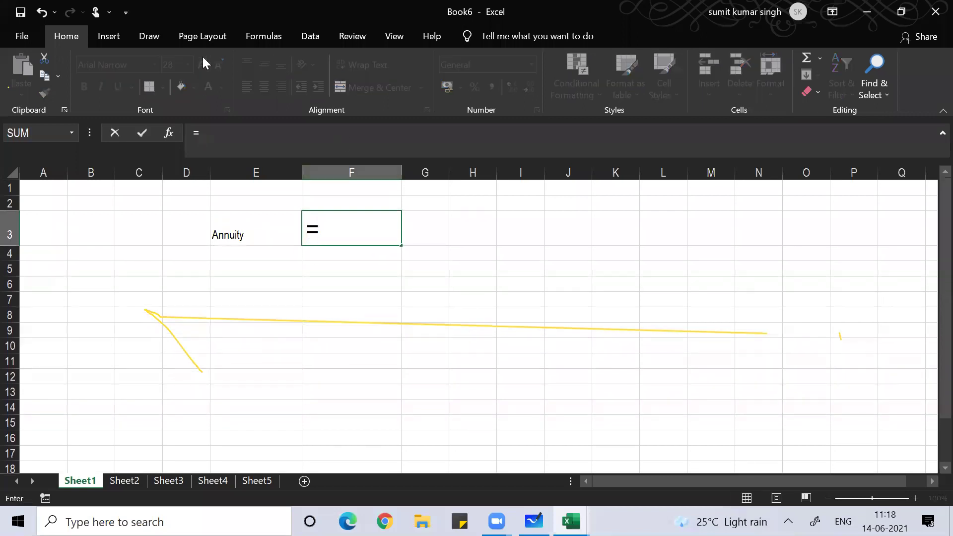
{"action": "type", "text": "(("}
{"action": "key", "text": "alt+Tab"}
{"action": "key", "text": "alt+Tab"}
{"action": "key", "text": "Tab"}
{"action": "key", "text": "Tab"}
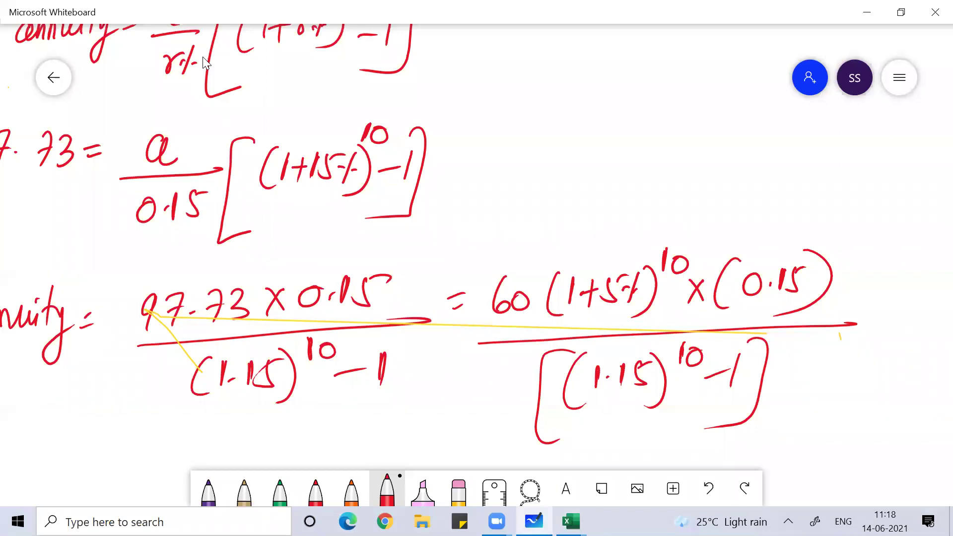
{"action": "key", "text": "alt+Tab"}
{"action": "key", "text": "Tab"}
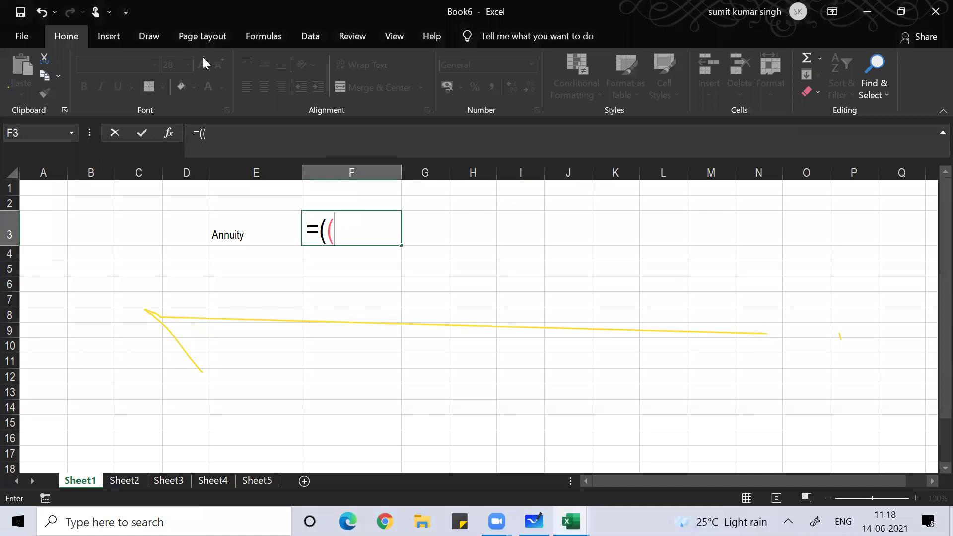
{"action": "type", "text": "60*"}
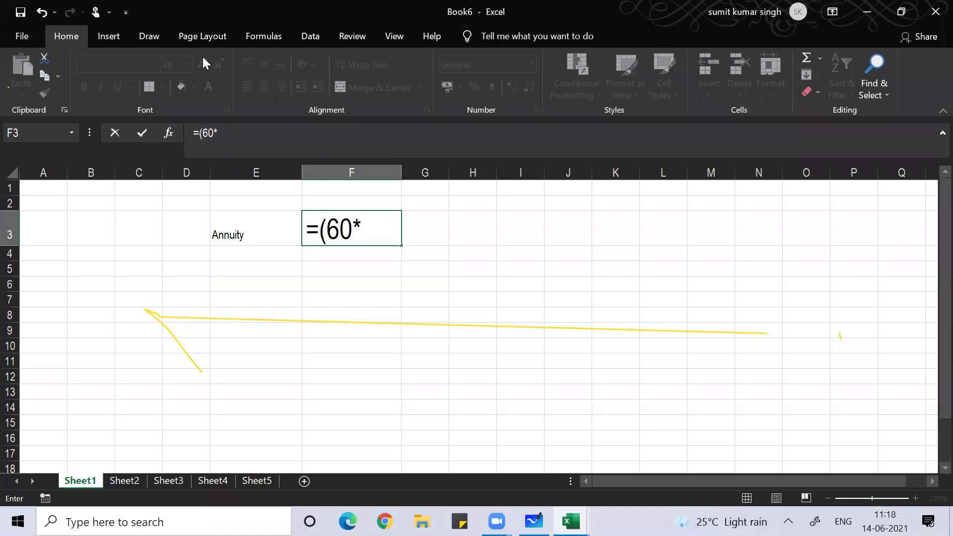
{"action": "type", "text": ".15*(("}
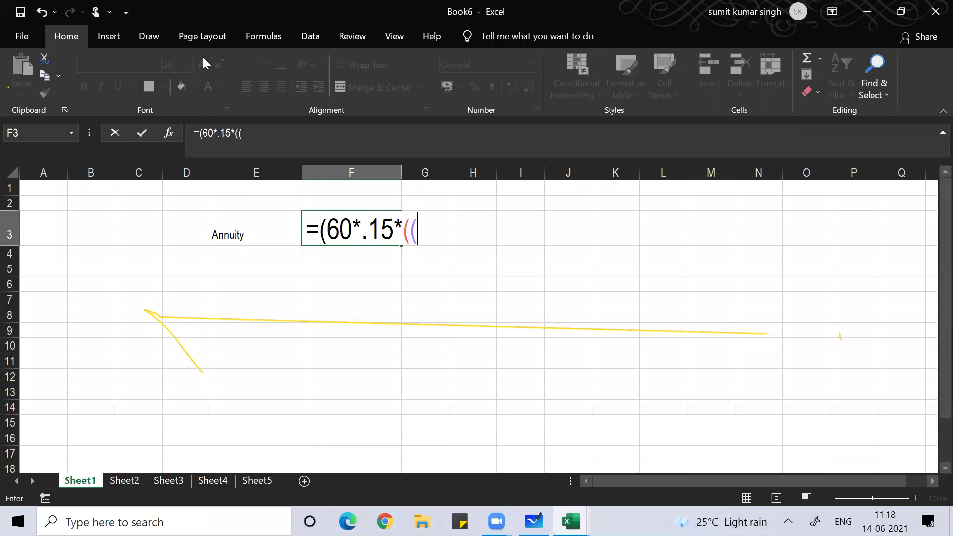
{"action": "type", "text": "1+5%)"}
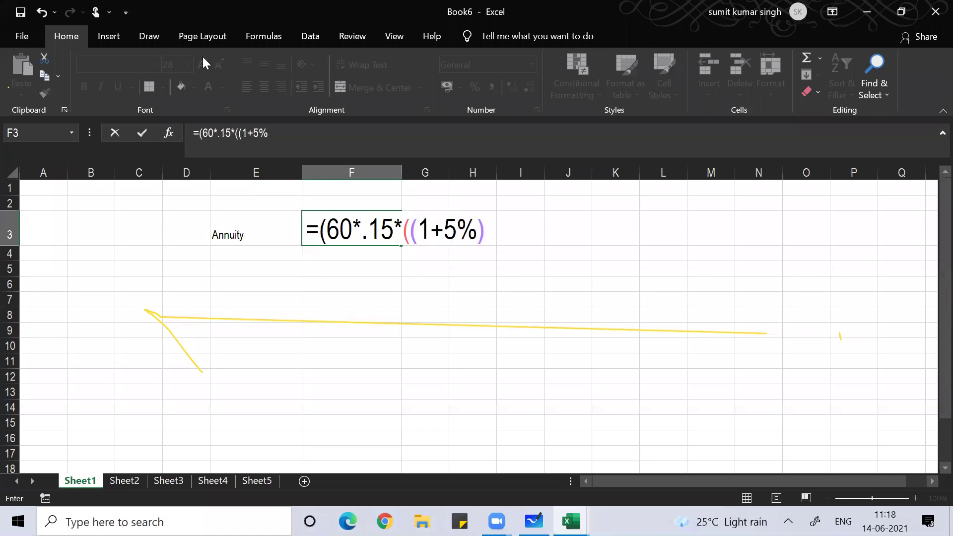
{"action": "type", "text": "^10"}
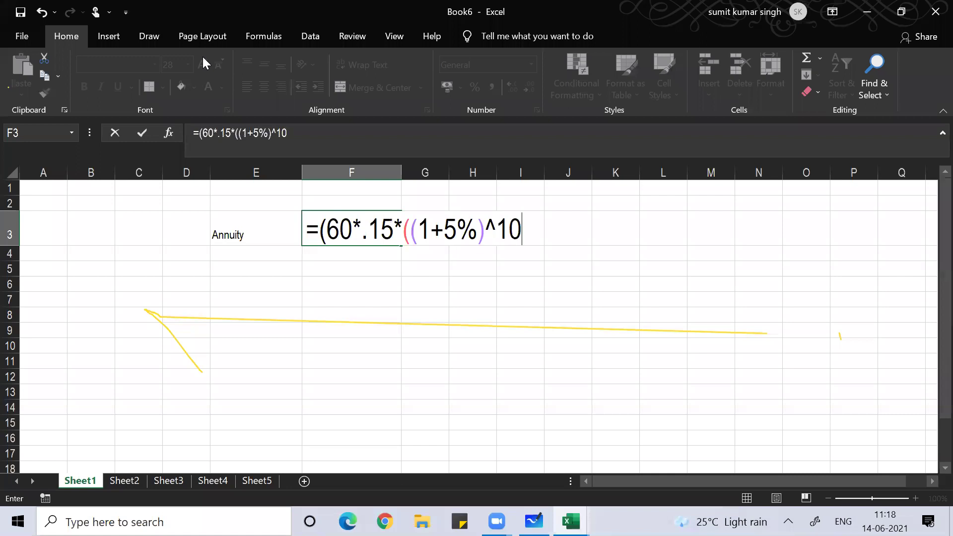
{"action": "type", "text": "))"}
Step: Change 60 to 6000000 in F3's formula and start the division after the numerator
{"action": "left_click", "coordinate": [355, 233]}
{"action": "type", "text": "0000"}
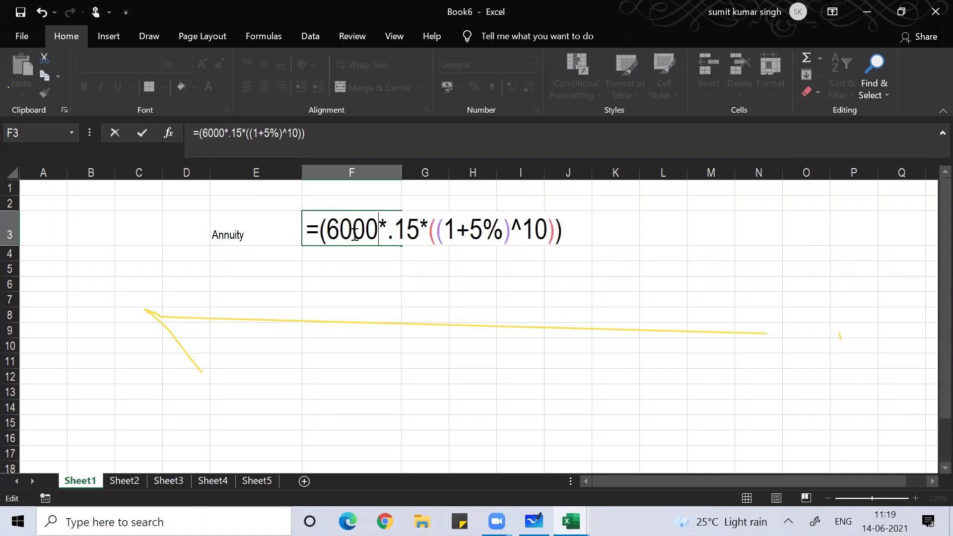
{"action": "type", "text": "0"}
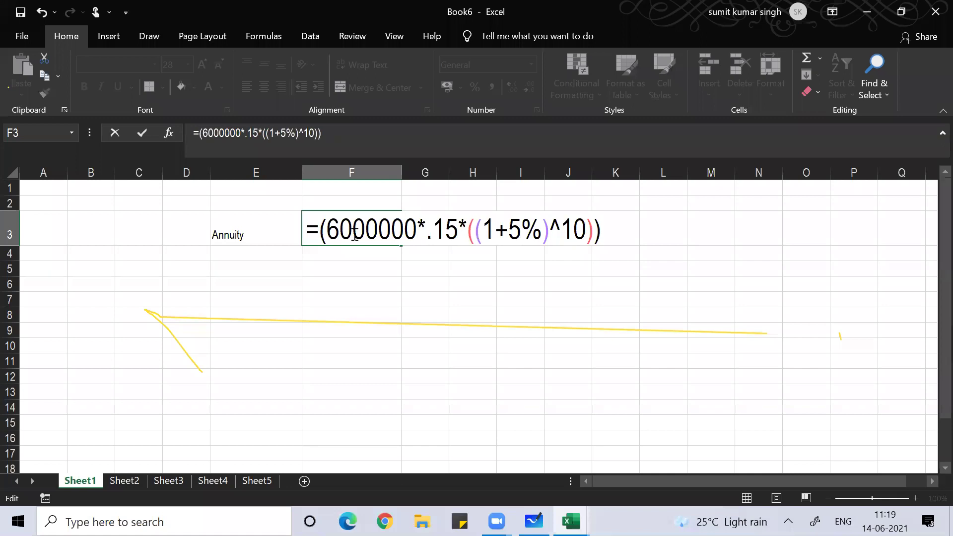
{"action": "left_click", "coordinate": [606, 238]}
{"action": "type", "text": "/"}
{"action": "key", "text": "BackSpace"}
{"action": "key", "text": "BackSpace"}
{"action": "key", "text": "BackSpace"}
{"action": "type", "text": "))"}
{"action": "key", "text": "BackSpace"}
{"action": "key", "text": "BackSpace"}
{"action": "type", "text": "))/("}
Step: Complete F3's divisor as ((1+15%)^10)-1, correcting the brackets
{"action": "key", "text": "alt+Tab"}
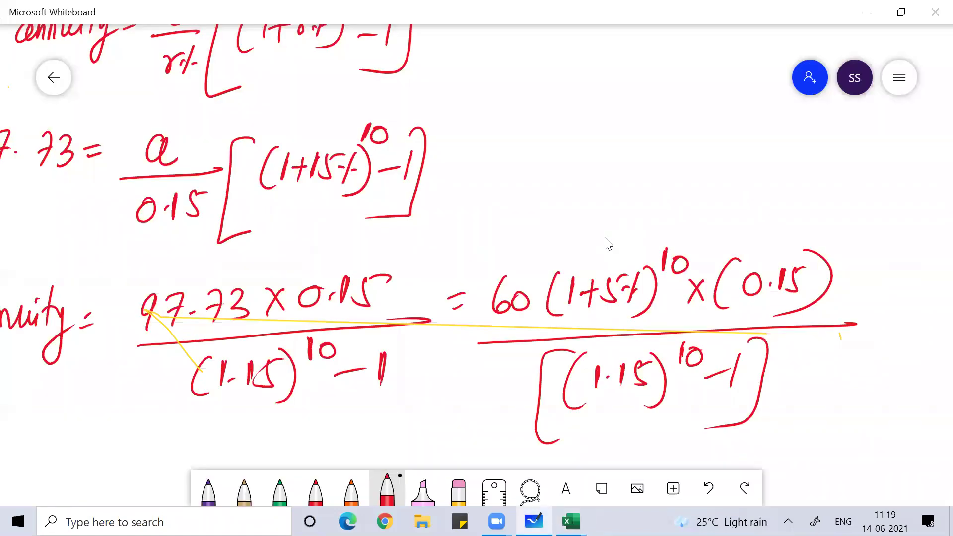
{"action": "key", "text": "alt+Tab"}
{"action": "type", "text": "(1+"}
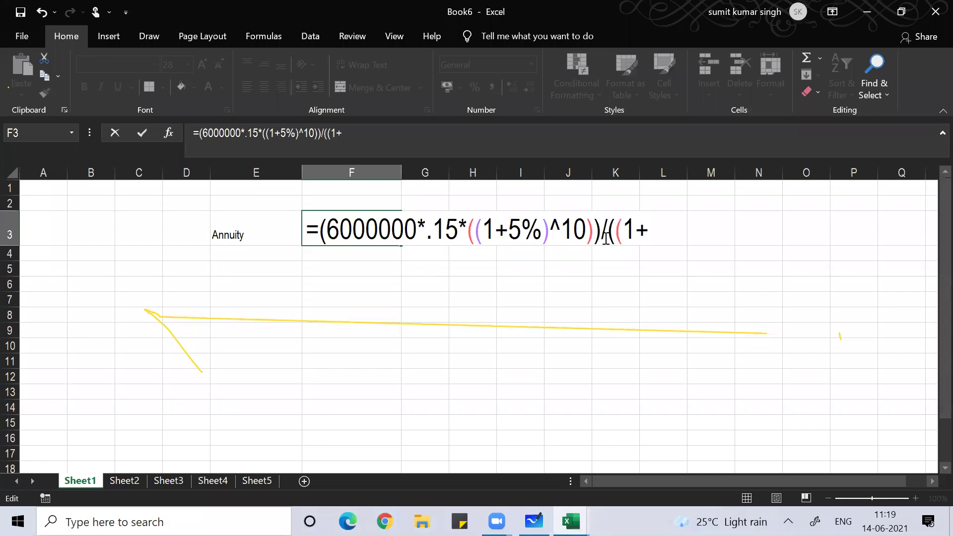
{"action": "type", "text": "15%"}
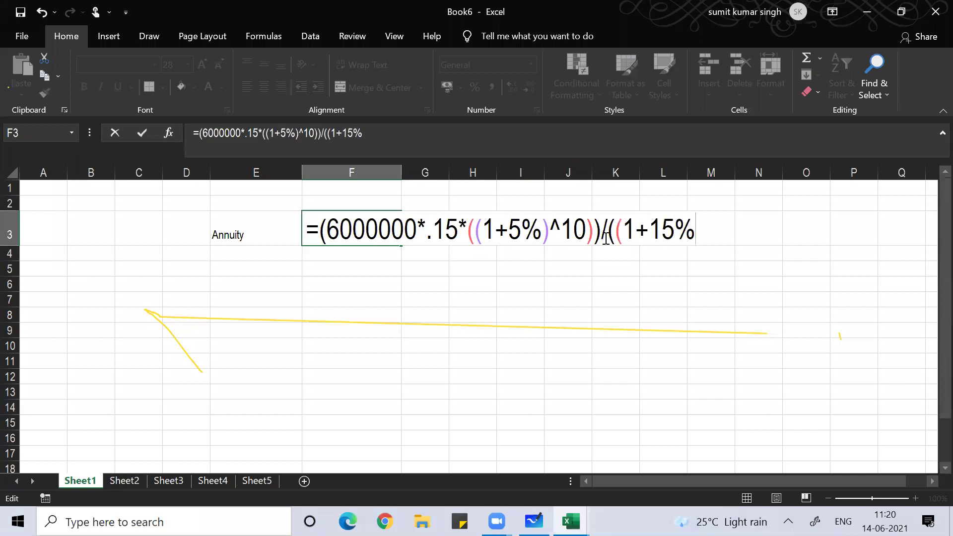
{"action": "type", "text": ")^10)"}
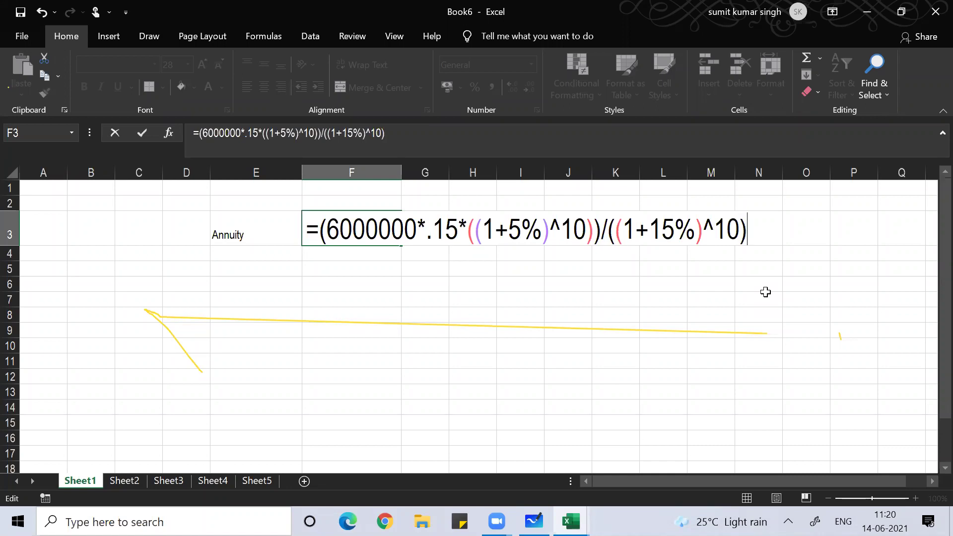
{"action": "type", "text": "-1"}
{"action": "type", "text": ")"}
{"action": "left_click", "coordinate": [608, 232]}
{"action": "type", "text": "("}
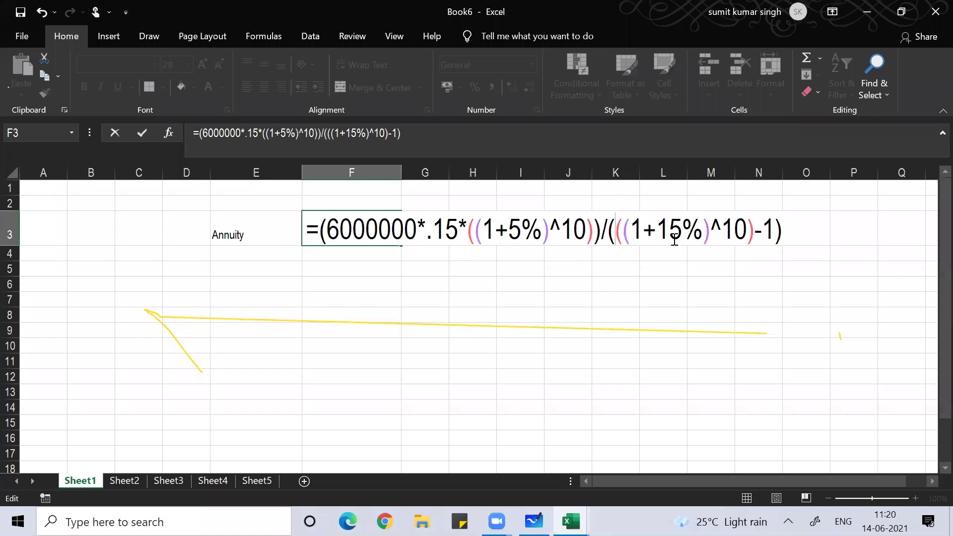
{"action": "key", "text": "BackSpace"}
{"action": "type", "text": ")"}
{"action": "key", "text": "BackSpace"}
{"action": "key", "text": "BackSpace"}
{"action": "key", "text": "BackSpace"}
{"action": "type", "text": "-1"}
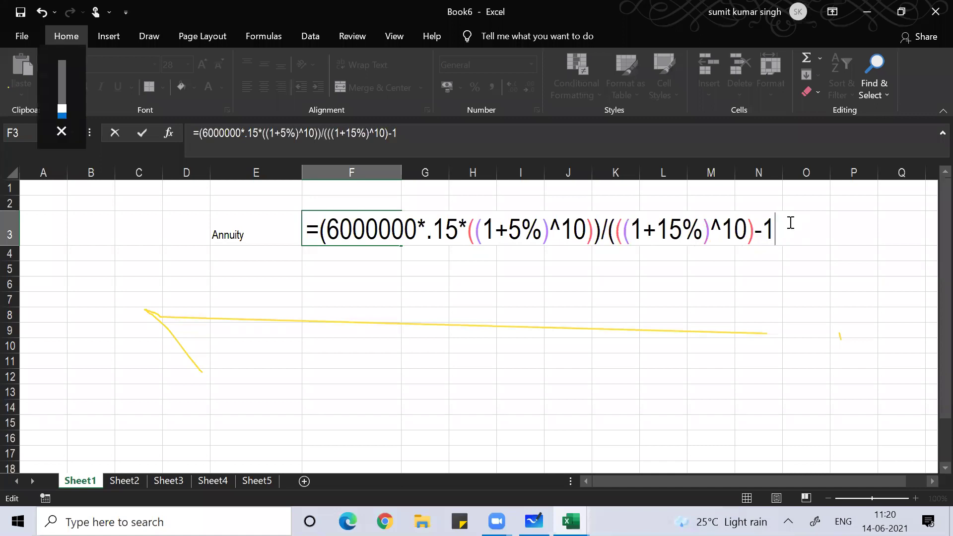
{"action": "type", "text": ")"}
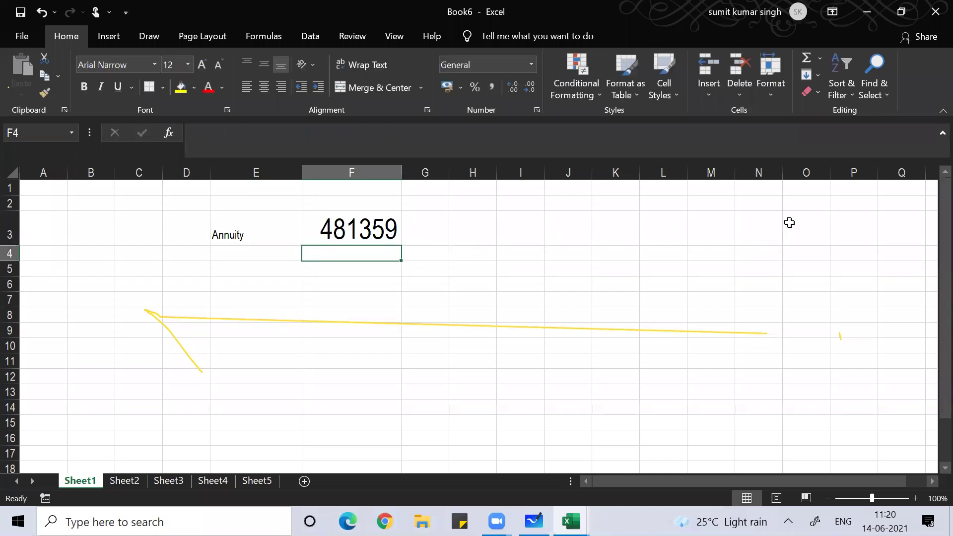
Step: Format F3 as ₹ English (India) Accounting and autofit column F to show ₹ 4,81,358.52
{"action": "key", "text": "Up"}
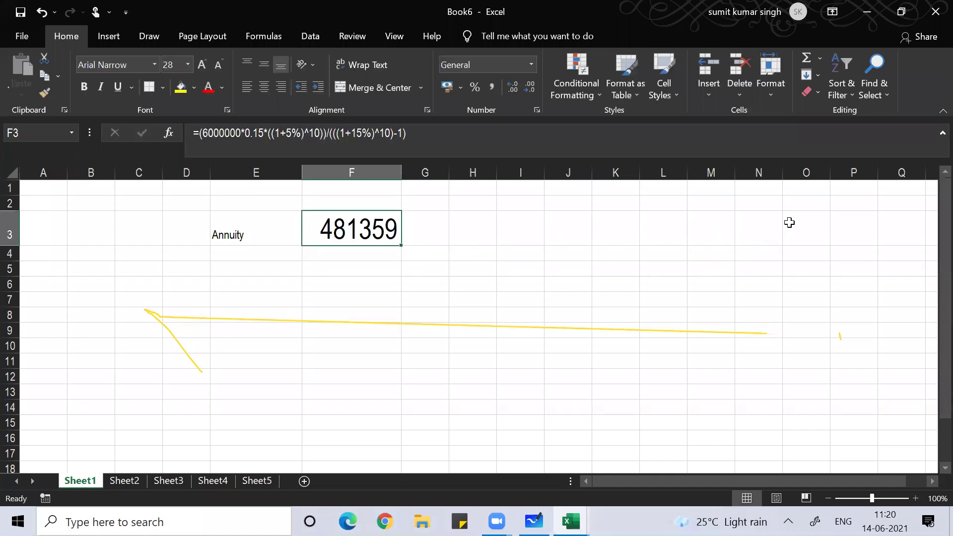
{"action": "left_click", "coordinate": [491, 86]}
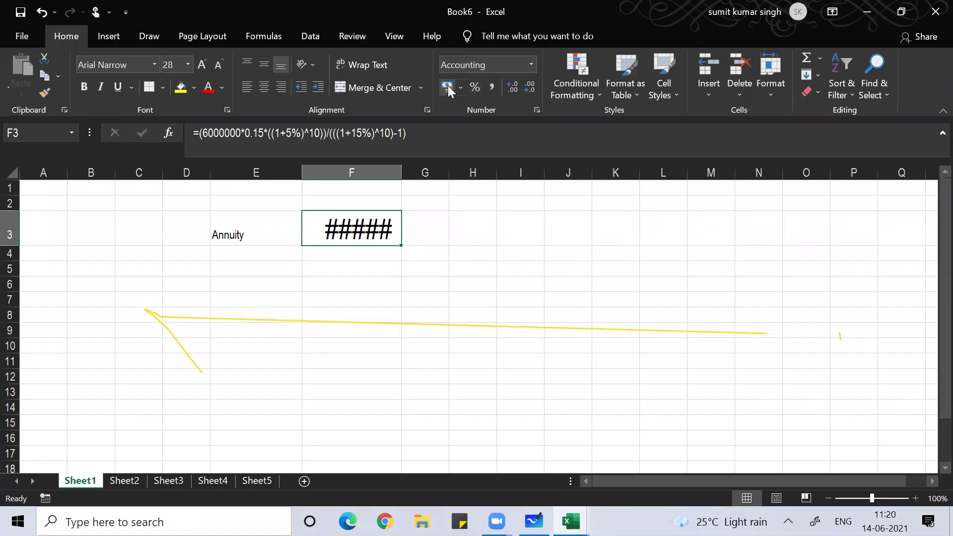
{"action": "left_click", "coordinate": [460, 88]}
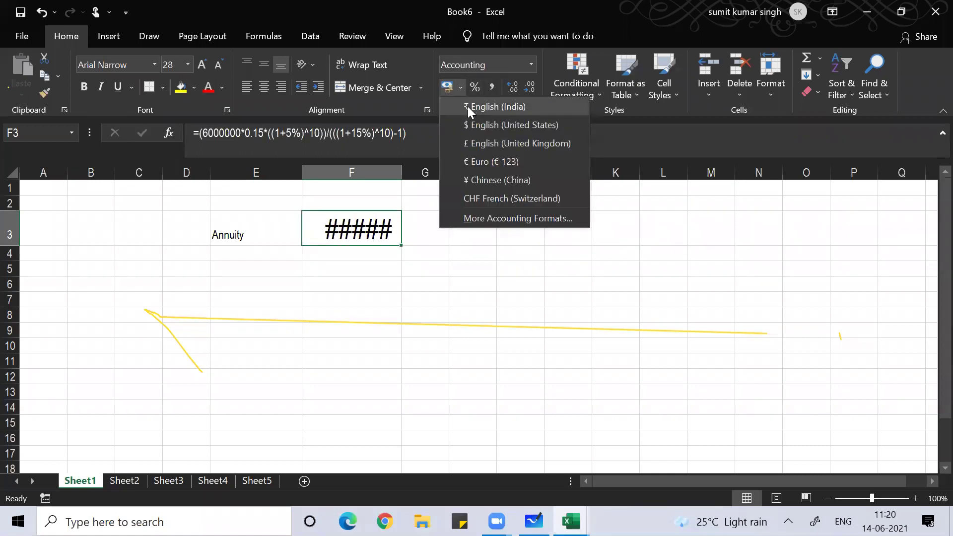
{"action": "left_click", "coordinate": [467, 106]}
{"action": "double_click", "coordinate": [401, 171]}
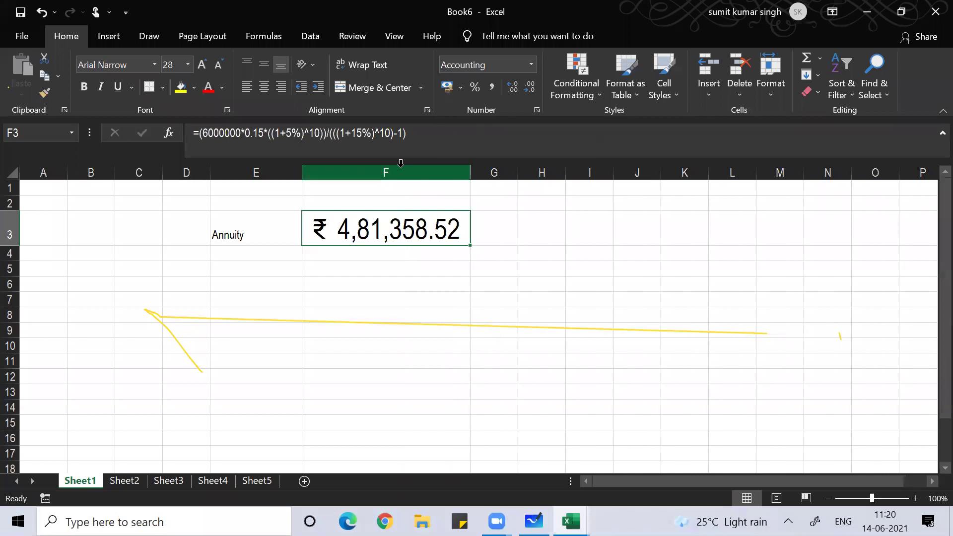
{"action": "key", "text": "Return"}
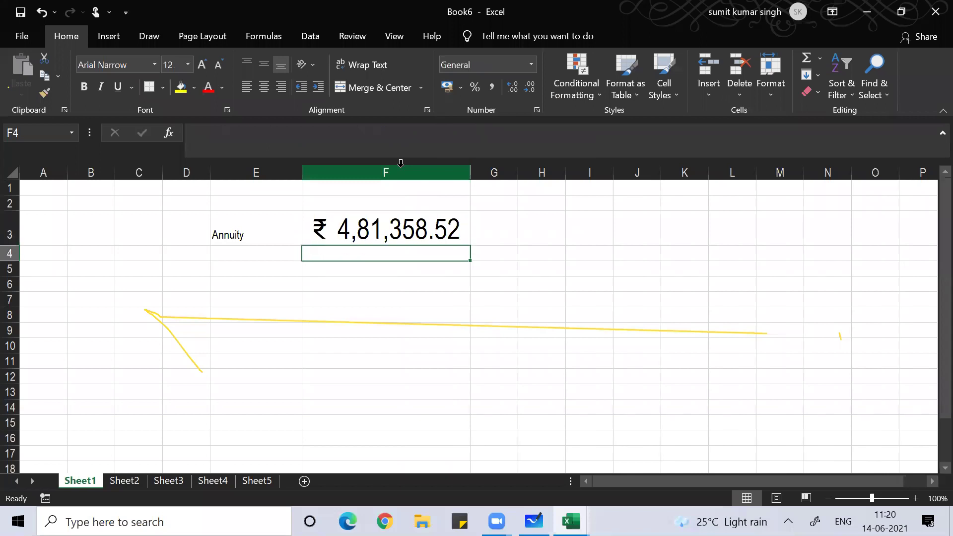
{"action": "type", "text": "="}
{"action": "key", "text": "Up"}
{"action": "type", "text": "/12"}
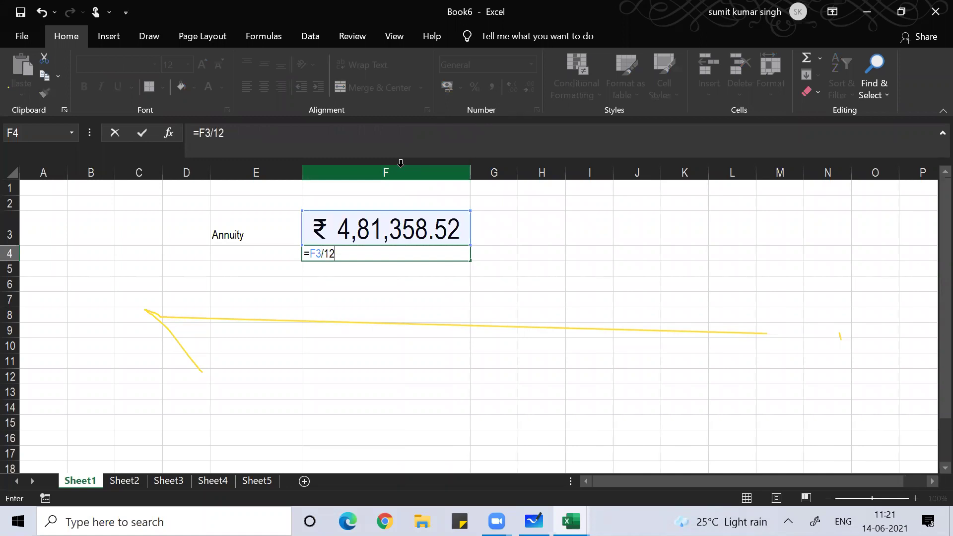
{"action": "key", "text": "Return"}
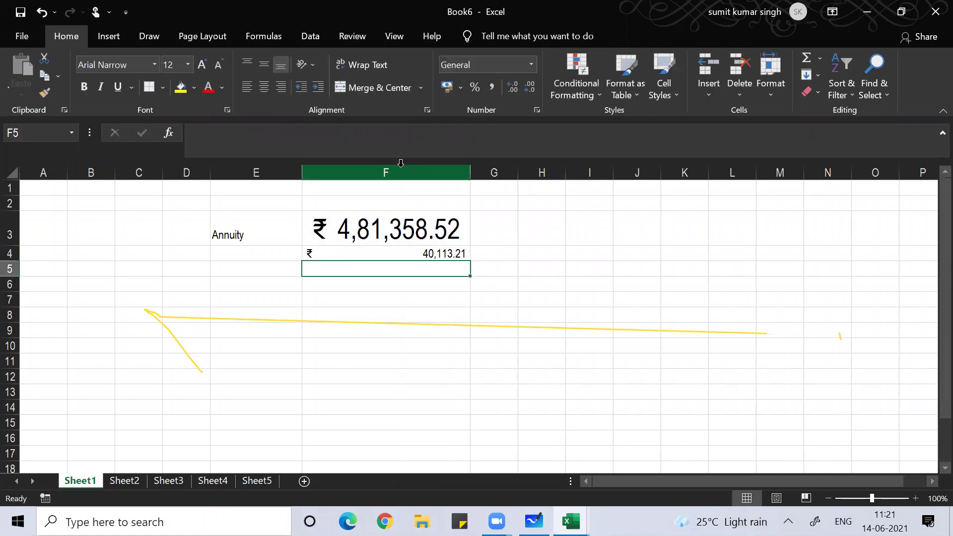
{"action": "key", "text": "Up"}
{"action": "key", "text": "Delete"}
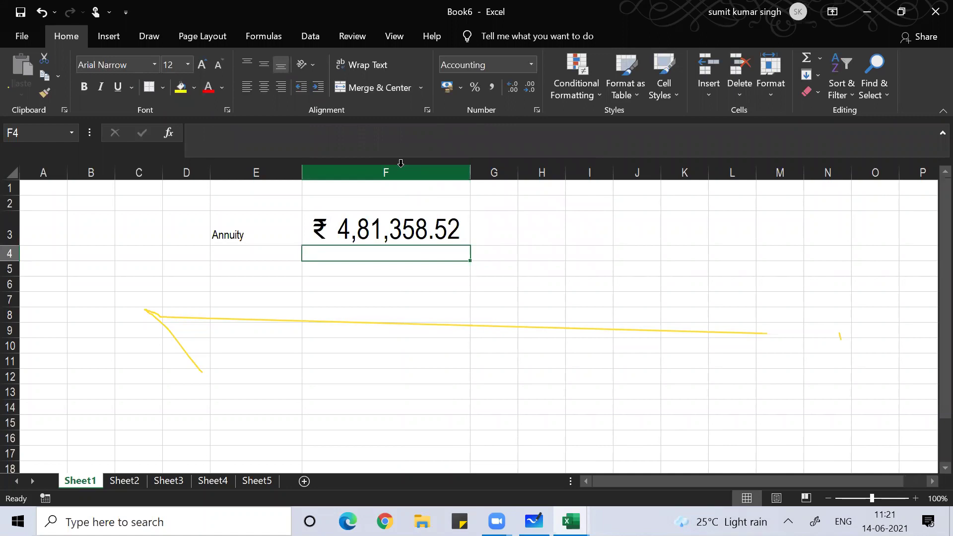
{"action": "key", "text": "Up"}
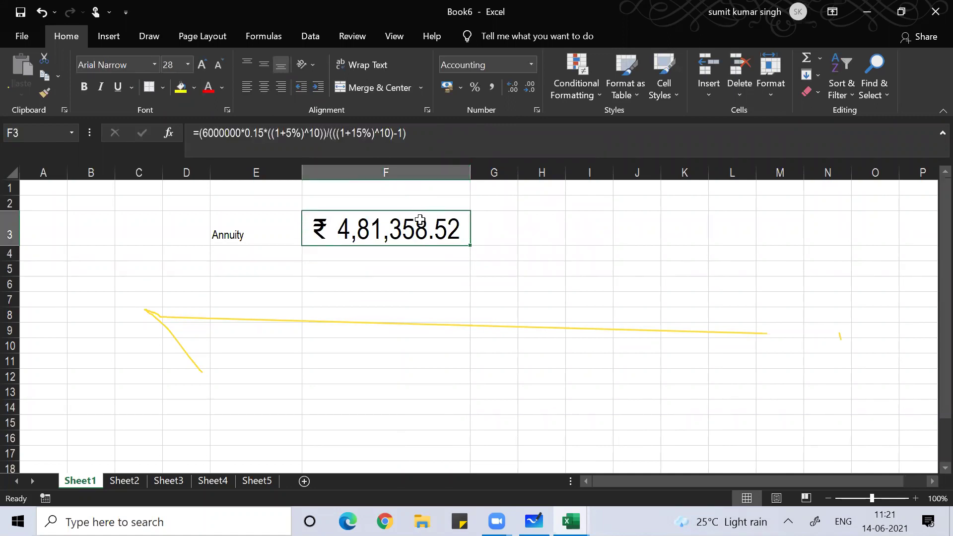
{"action": "key", "text": "F2"}
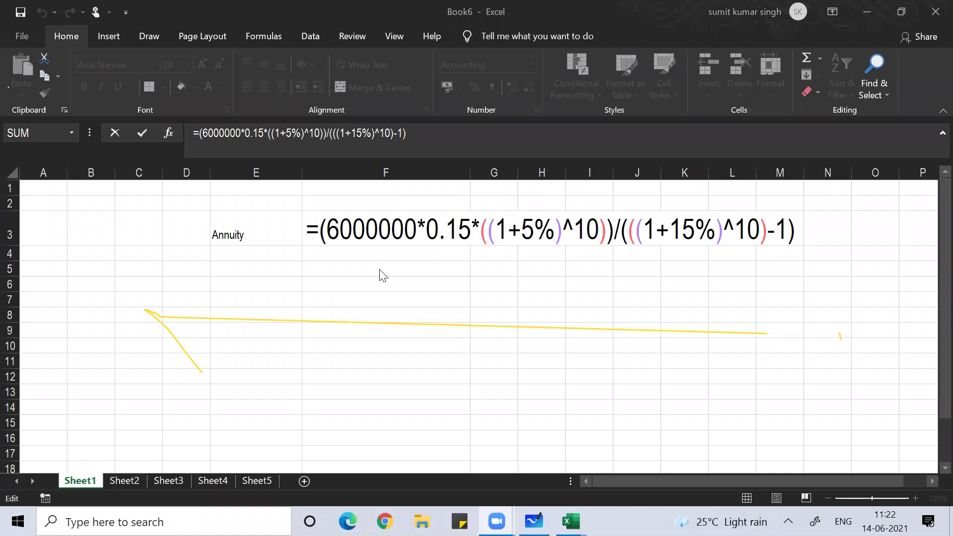
Step: Restore F3's annuity value and select cell F4
{"action": "key", "text": "ctrl+Return"}
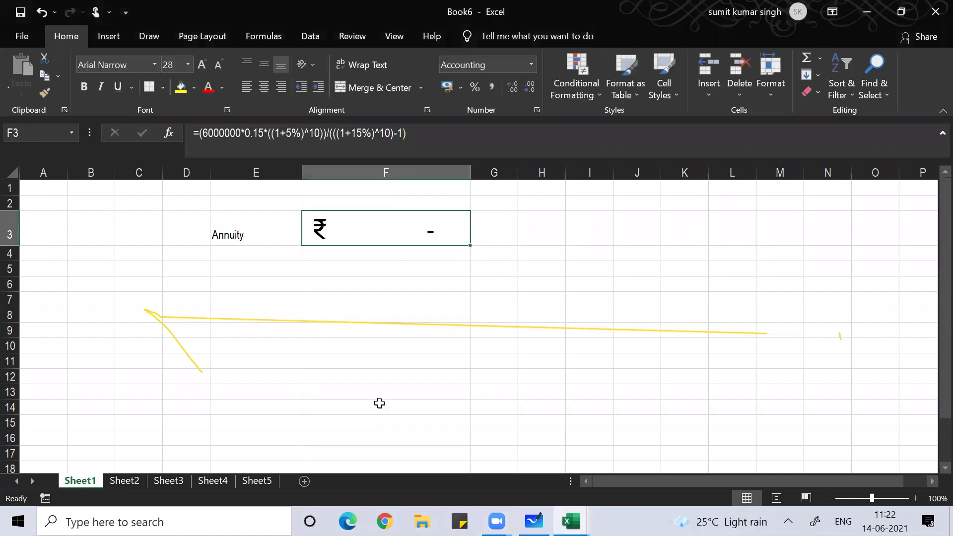
{"action": "key", "text": "ctrl+z"}
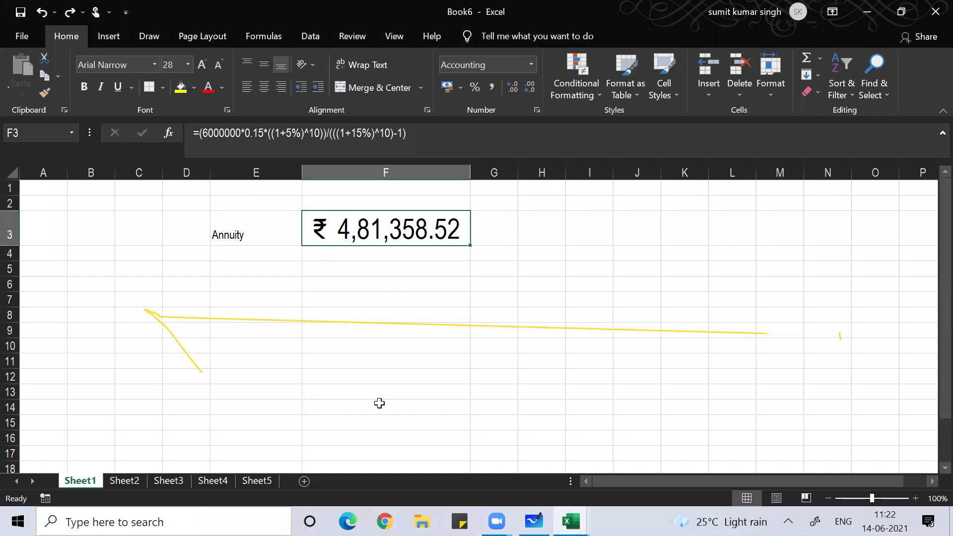
{"action": "key", "text": "Down"}
{"action": "key", "text": "Up"}
{"action": "key", "text": "Down"}
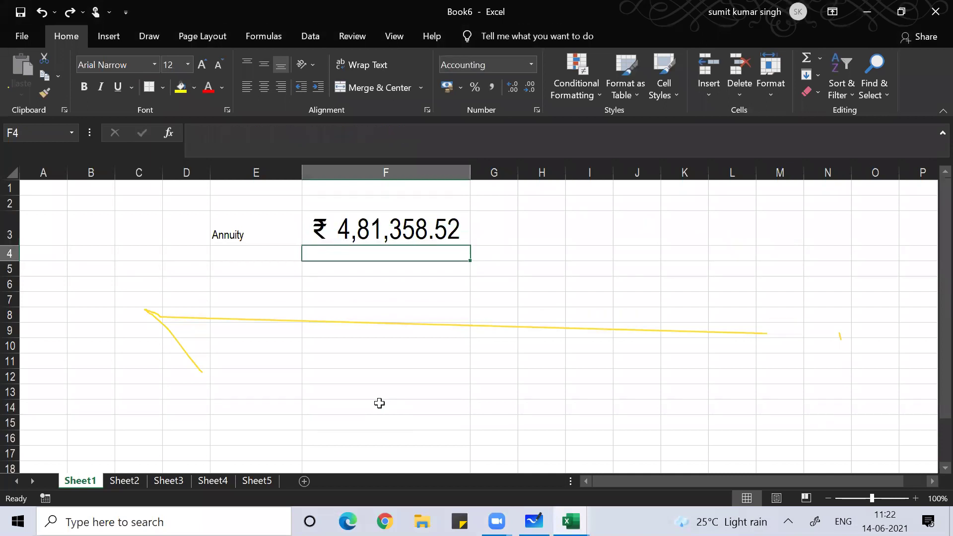
Step: Enlarge F4's font size with six Increase Font Size steps
{"action": "left_click", "coordinate": [196, 67]}
{"action": "left_click", "coordinate": [195, 67]}
{"action": "left_click", "coordinate": [196, 66]}
{"action": "left_click", "coordinate": [195, 67]}
{"action": "left_click", "coordinate": [196, 66]}
{"action": "left_click", "coordinate": [196, 67]}
{"action": "left_click", "coordinate": [195, 66]}
{"action": "left_click", "coordinate": [196, 67]}
{"action": "left_click", "coordinate": [195, 67]}
{"action": "left_click", "coordinate": [195, 66]}
{"action": "left_click", "coordinate": [195, 67]}
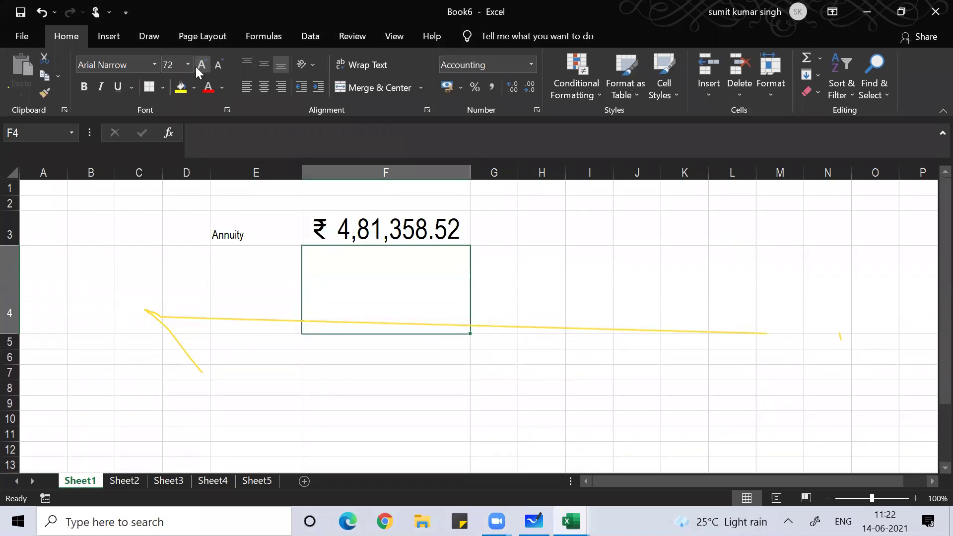
Step: Enter the draft formula =pmt(15%,10,0,(-6000000*(1+5%)^10,0) in F4
{"action": "type", "text": "="}
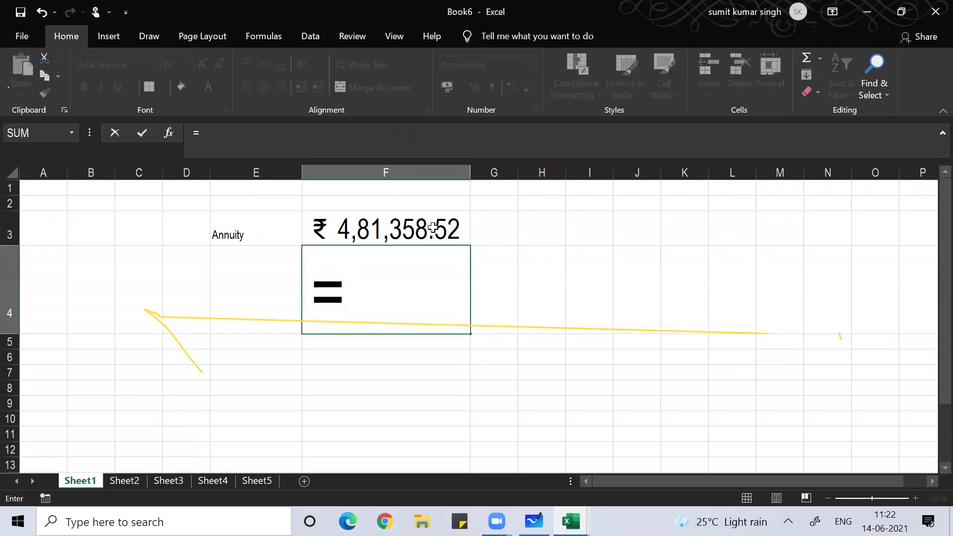
{"action": "type", "text": "pmt("}
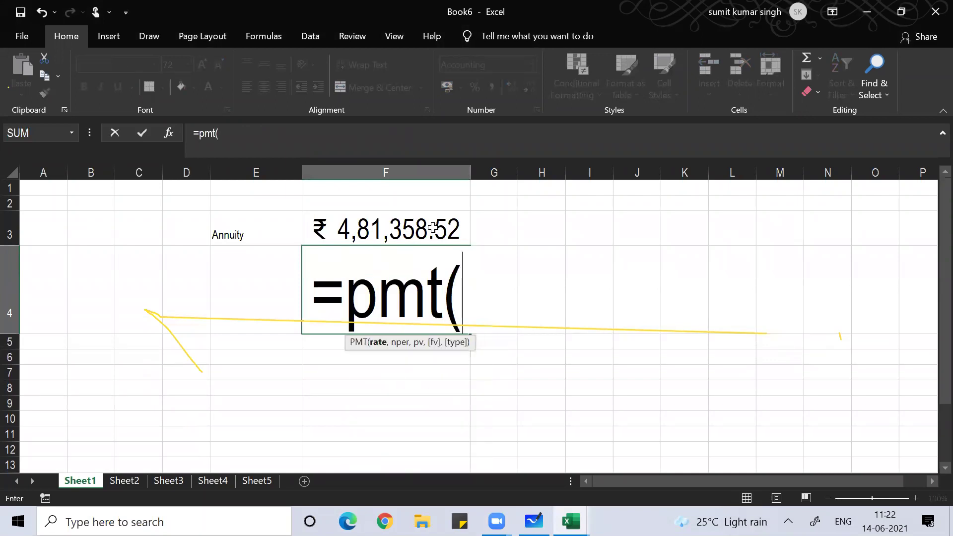
{"action": "type", "text": "15"}
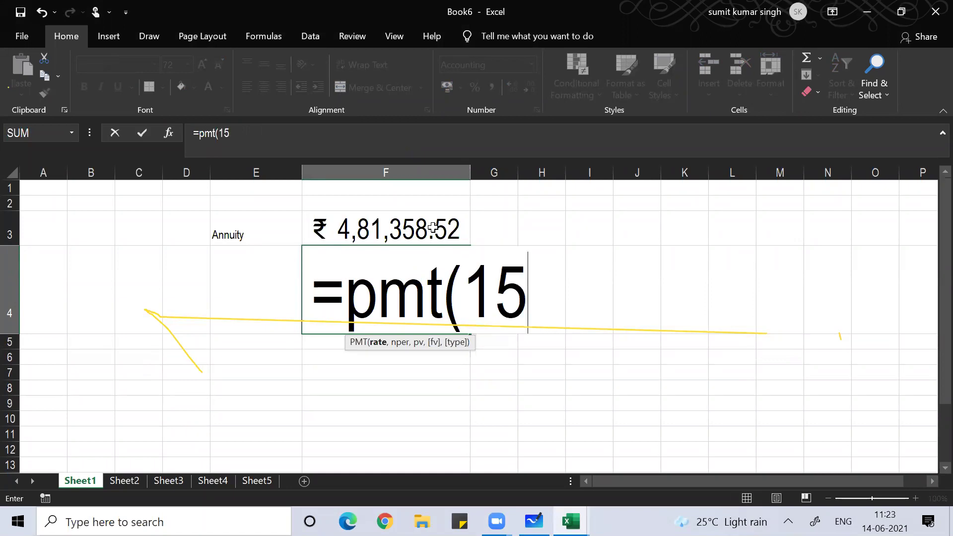
{"action": "type", "text": "%,"}
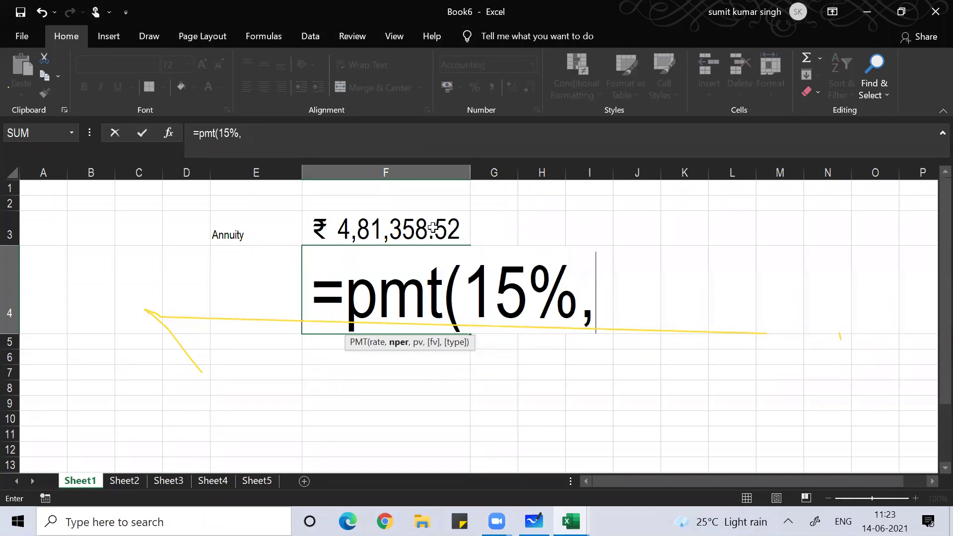
{"action": "type", "text": "1"}
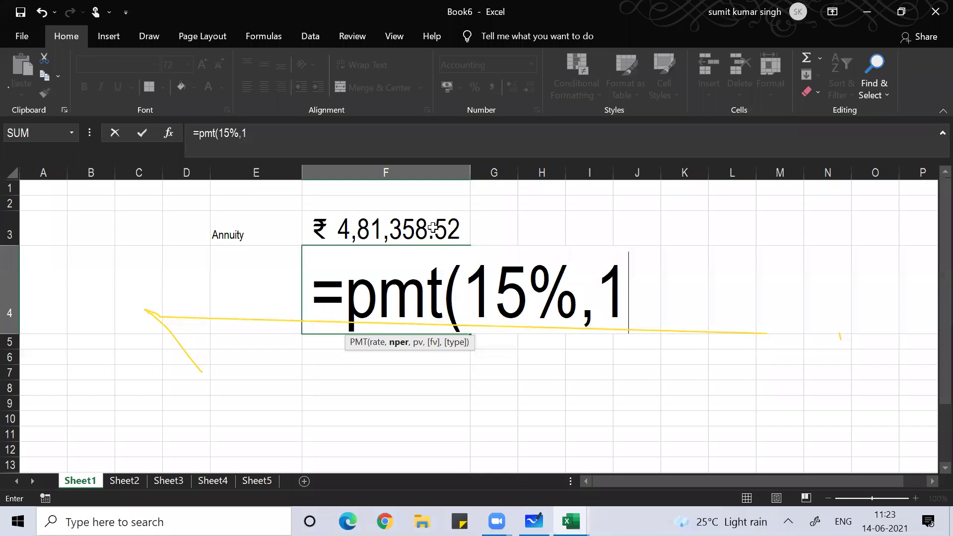
{"action": "type", "text": "0,"}
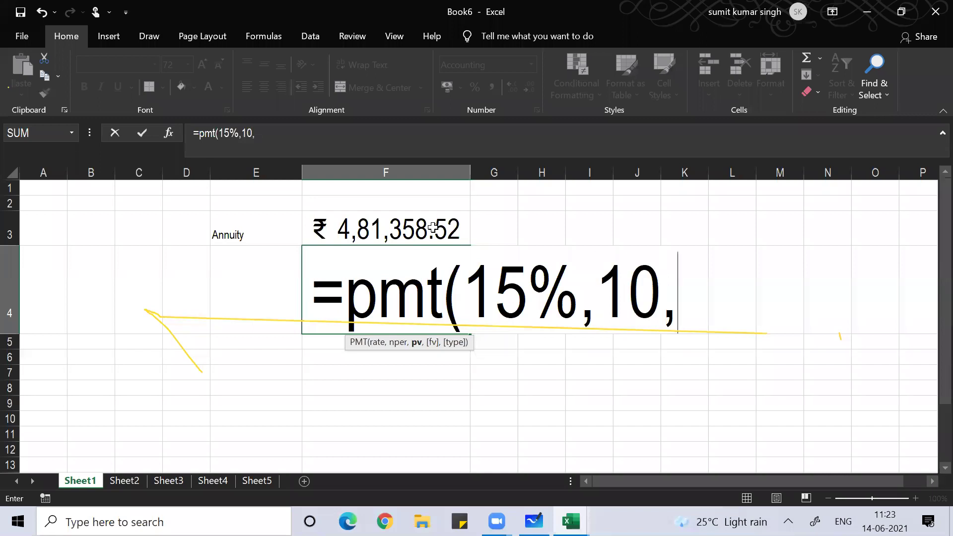
{"action": "type", "text": "0,("}
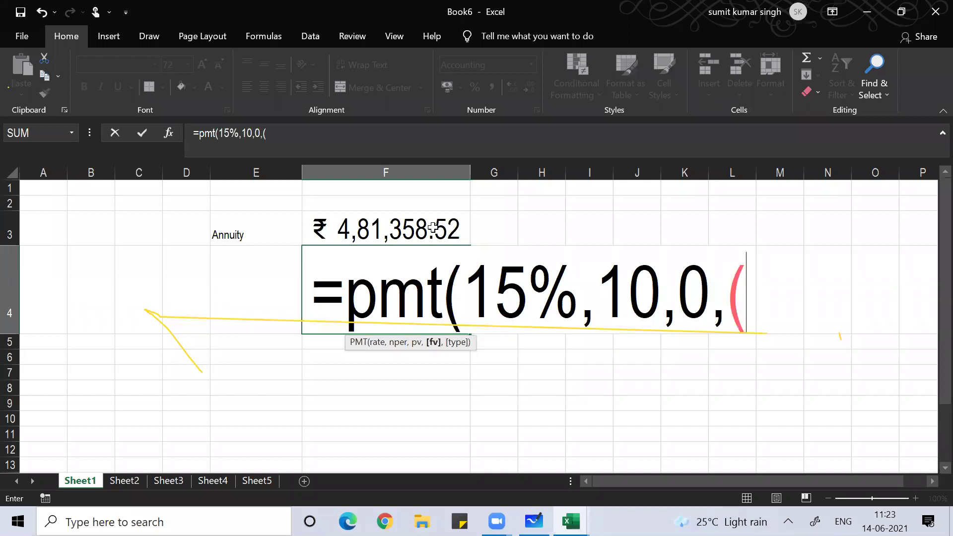
{"action": "type", "text": "60"}
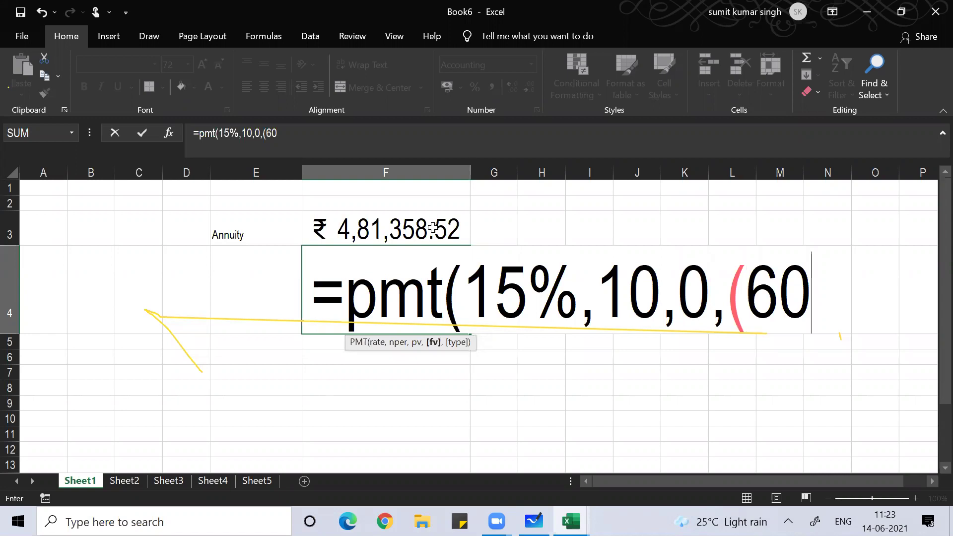
{"action": "type", "text": "0000"}
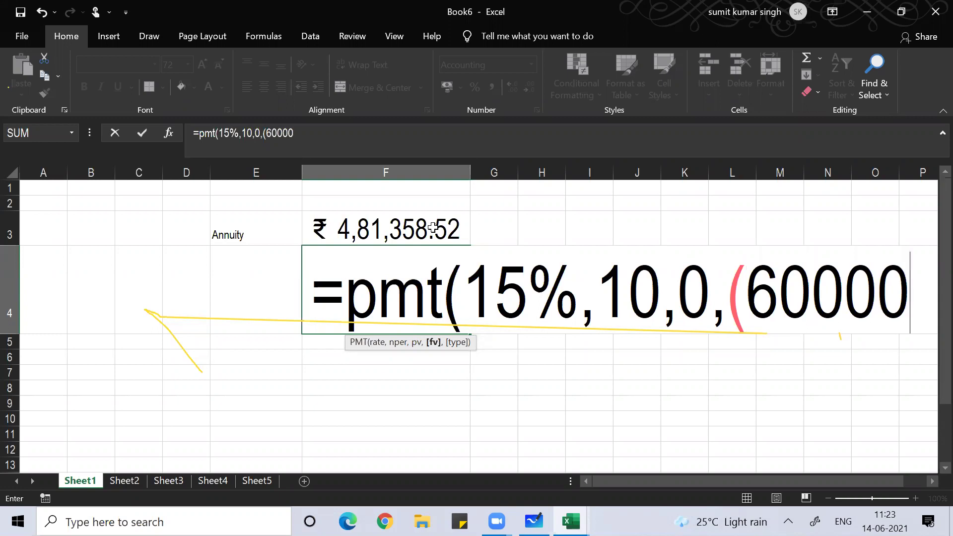
{"action": "type", "text": "00"}
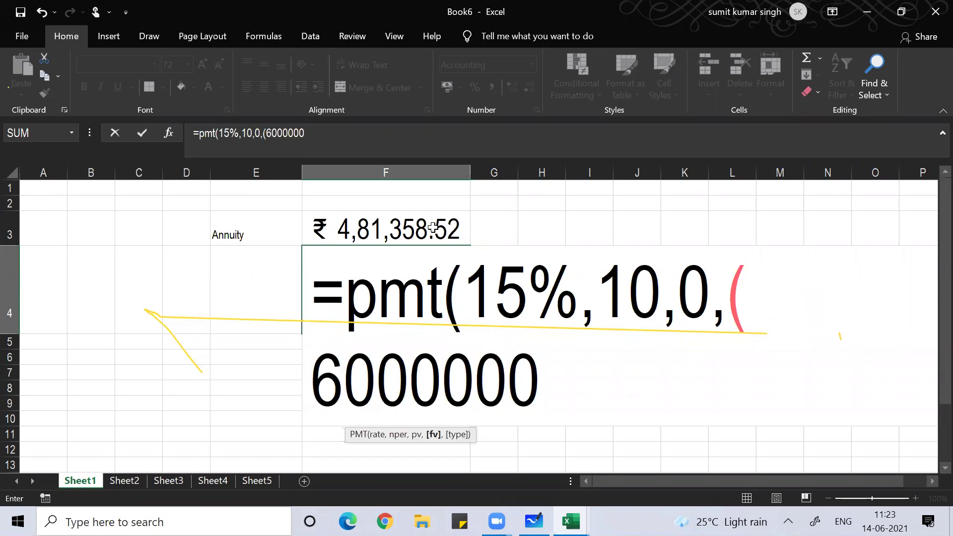
{"action": "type", "text": "*(1"}
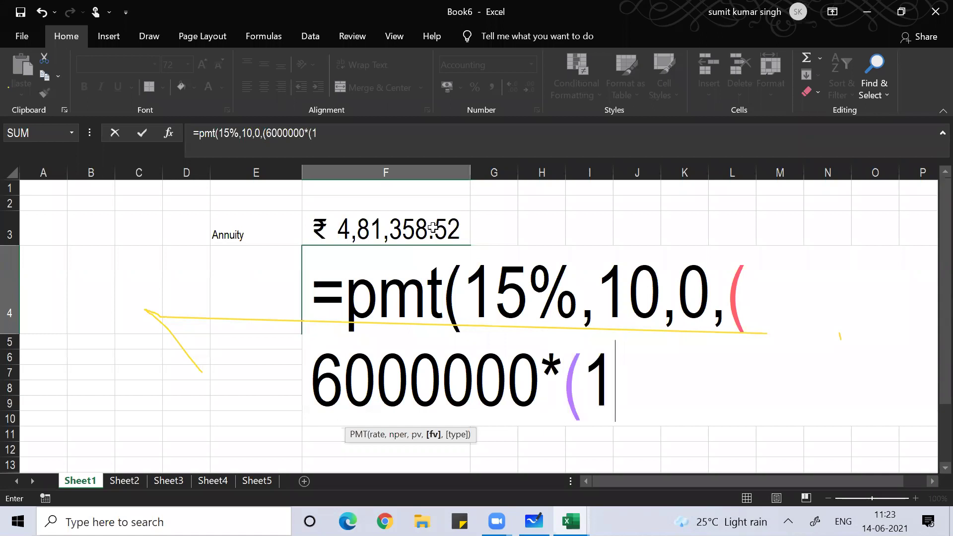
{"action": "type", "text": "+5%"}
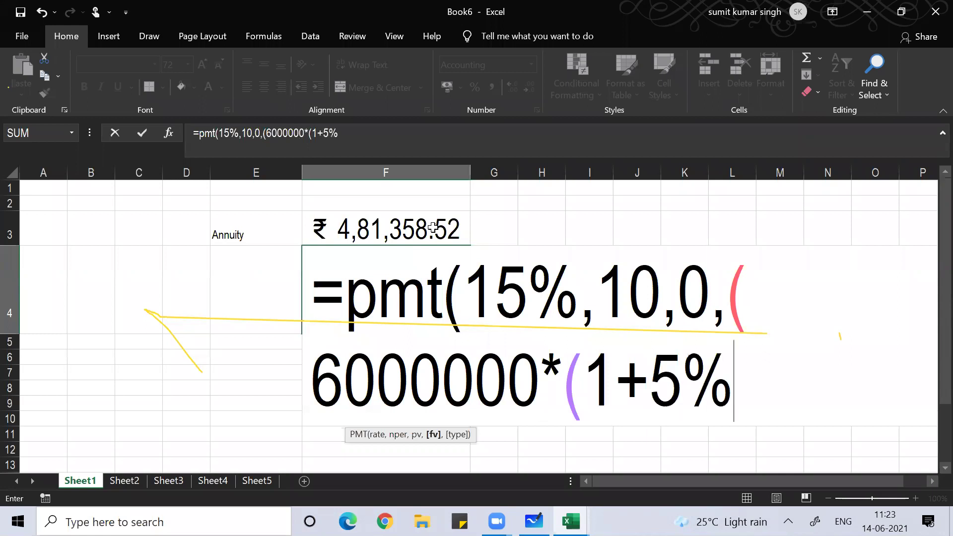
{"action": "type", "text": ")^"}
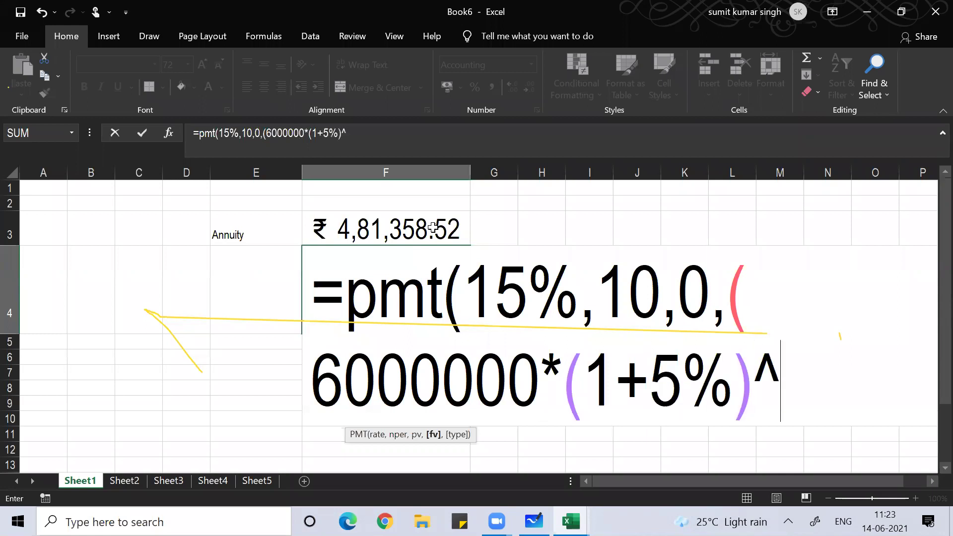
{"action": "type", "text": "10,"}
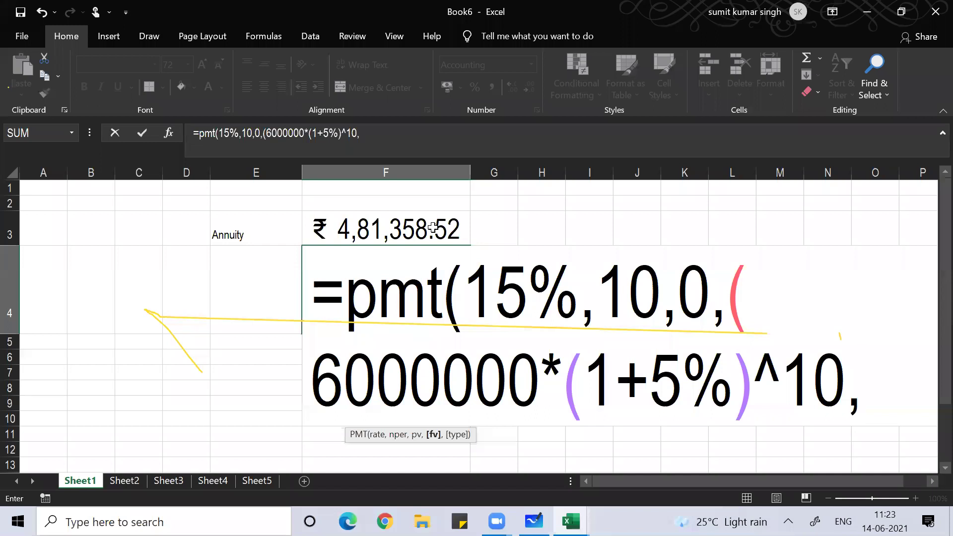
{"action": "type", "text": "0"}
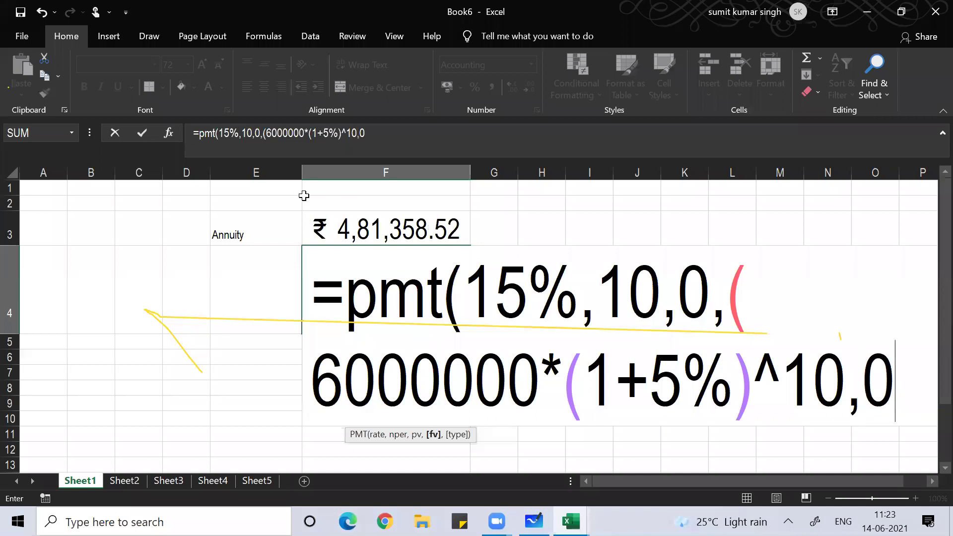
{"action": "left_click", "coordinate": [311, 374]}
{"action": "type", "text": "-"}
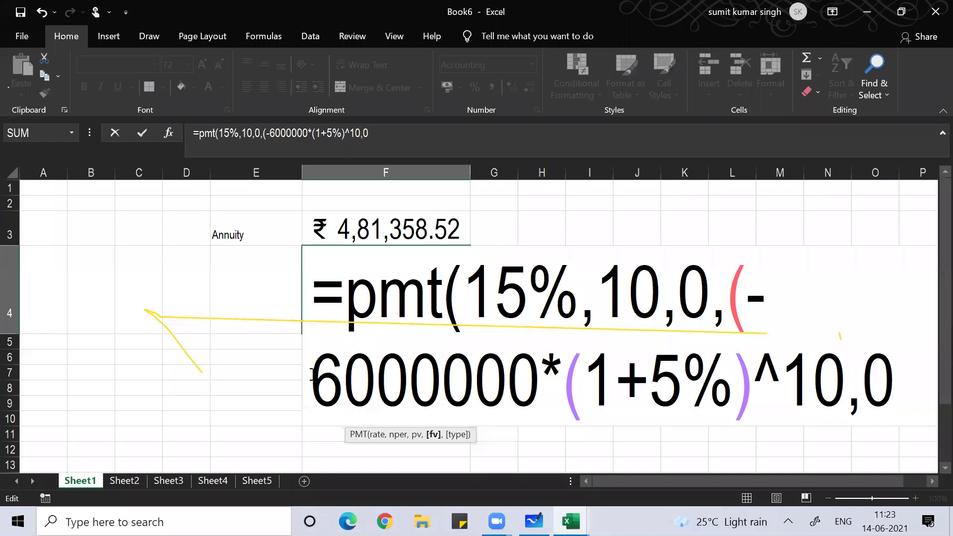
{"action": "left_click", "coordinate": [897, 368]}
Step: Dismiss the formula warning and add the missing bracket after ^10 so F4 returns ₹ 4,81,358.52
{"action": "type", "text": ")"}
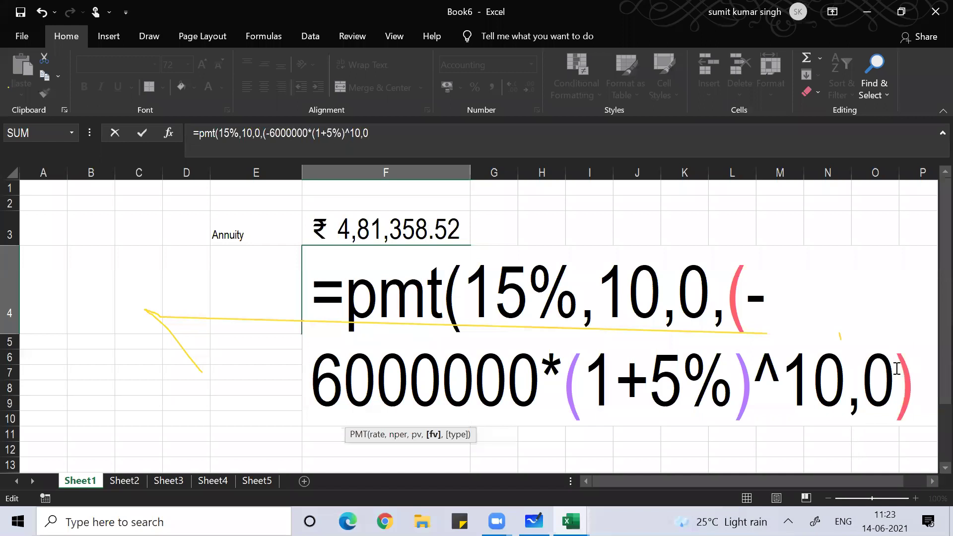
{"action": "key", "text": "Return"}
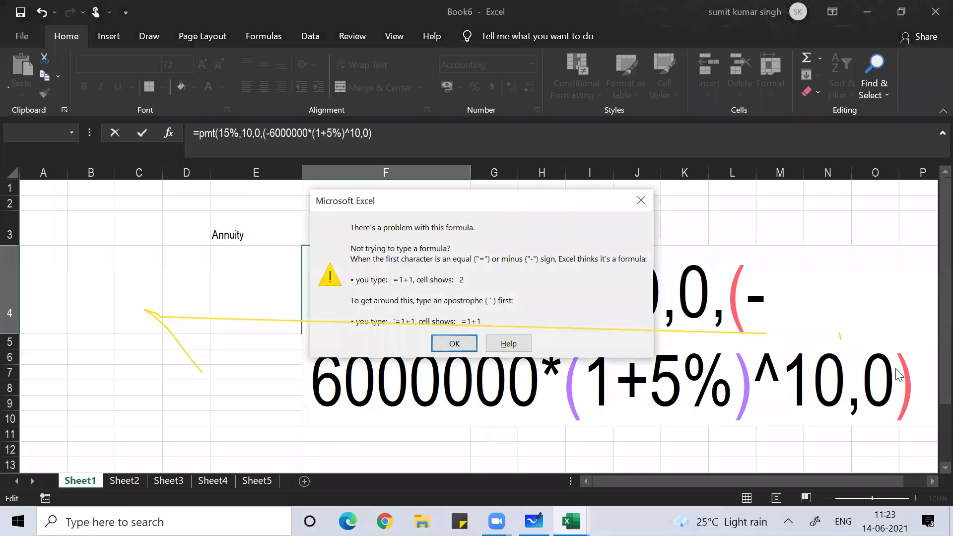
{"action": "key", "text": "Return"}
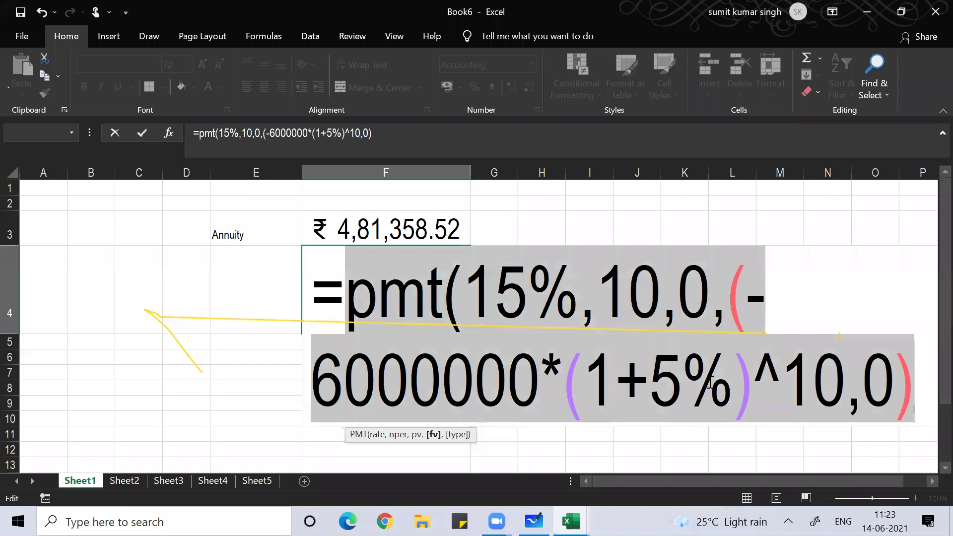
{"action": "left_click", "coordinate": [845, 384]}
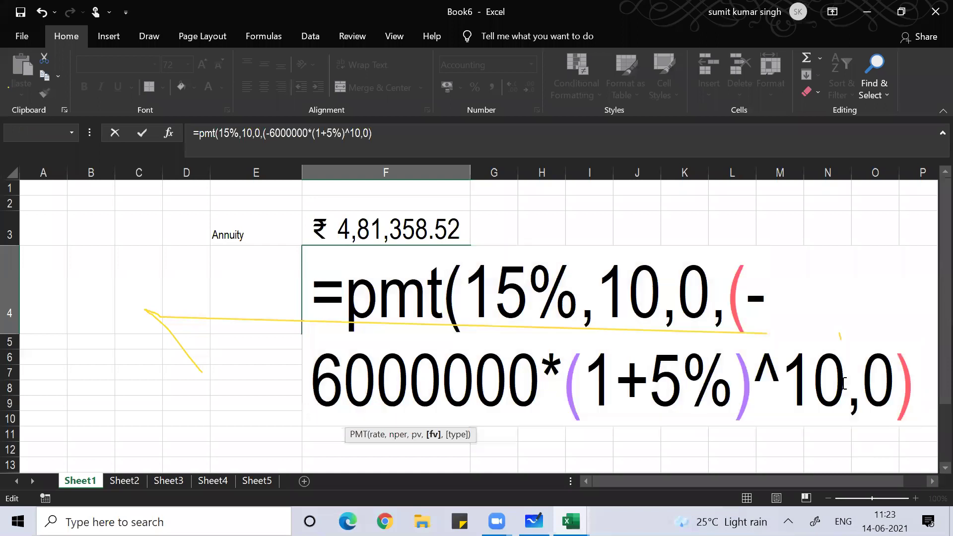
{"action": "type", "text": ")"}
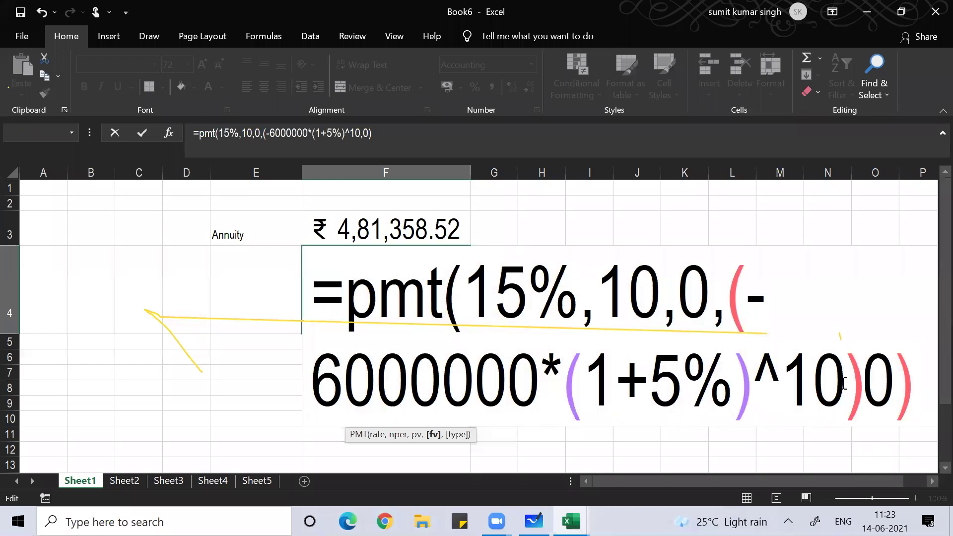
{"action": "key", "text": "Return"}
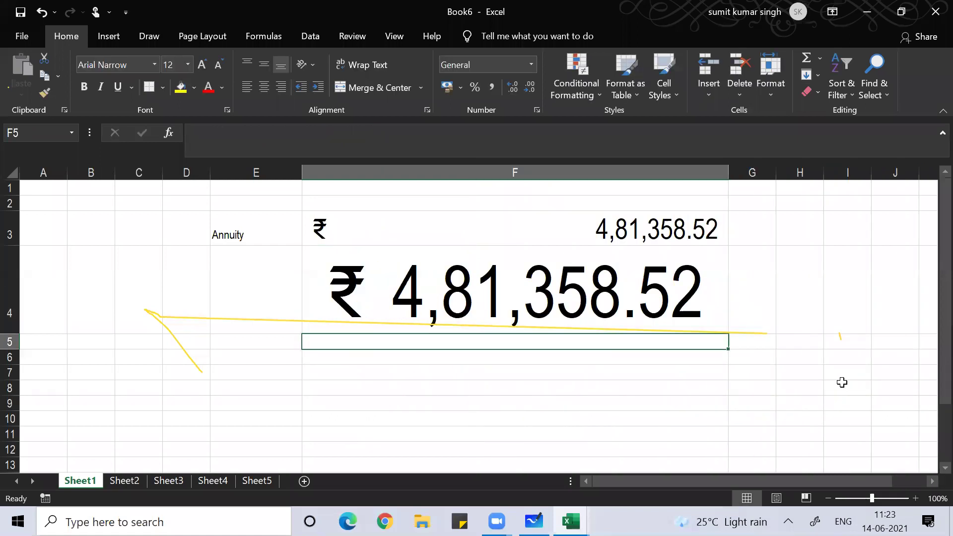
{"action": "key", "text": "Up"}
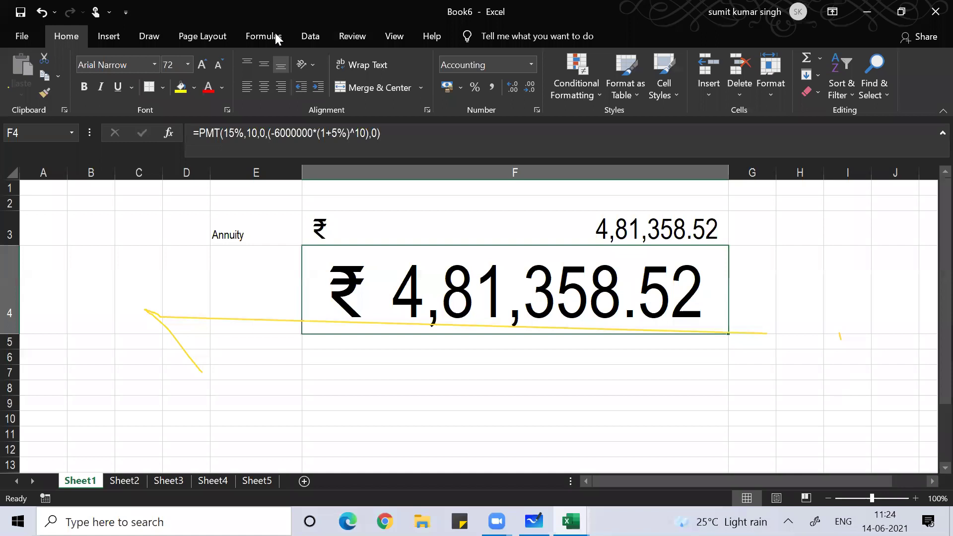
Step: Reduce F4's font size from 72 to 36, then return to Microsoft Whiteboard
{"action": "left_click", "coordinate": [218, 64]}
{"action": "left_click", "coordinate": [217, 65]}
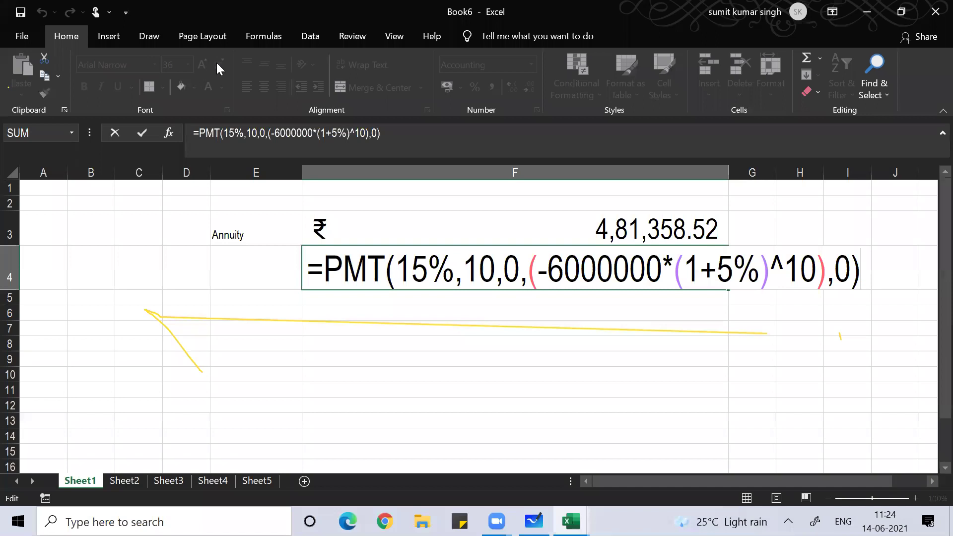
{"action": "left_click", "coordinate": [204, 1]}
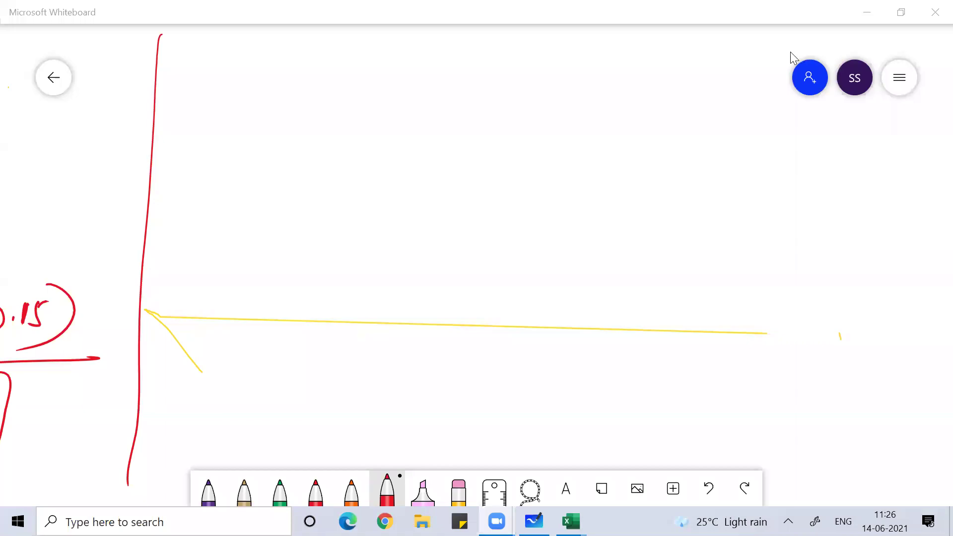
Step: Handwrite 'thank you everyone' in red and circle it with a large oval
{"action": "left_click_drag", "start_coordinate": [331, 171], "coordinate": [340, 268]}
{"action": "mouse_move", "coordinate": [305, 245]}
{"action": "left_mouse_down"}
{"action": "mouse_move", "coordinate": [421, 219]}
{"action": "mouse_move", "coordinate": [439, 250]}
{"action": "left_mouse_up"}
{"action": "left_click_drag", "start_coordinate": [449, 188], "coordinate": [451, 254]}
{"action": "mouse_move", "coordinate": [452, 239]}
{"action": "left_mouse_down"}
{"action": "mouse_move", "coordinate": [472, 212]}
{"action": "mouse_move", "coordinate": [496, 237]}
{"action": "left_mouse_up"}
{"action": "mouse_move", "coordinate": [529, 205]}
{"action": "left_mouse_down"}
{"action": "mouse_move", "coordinate": [586, 228]}
{"action": "mouse_move", "coordinate": [641, 230]}
{"action": "left_mouse_up"}
{"action": "mouse_move", "coordinate": [398, 370]}
{"action": "left_mouse_down"}
{"action": "mouse_move", "coordinate": [425, 348]}
{"action": "mouse_move", "coordinate": [526, 343]}
{"action": "mouse_move", "coordinate": [550, 445]}
{"action": "mouse_move", "coordinate": [615, 318]}
{"action": "mouse_move", "coordinate": [688, 347]}
{"action": "mouse_move", "coordinate": [742, 314]}
{"action": "left_mouse_up"}
{"action": "mouse_move", "coordinate": [298, 191]}
{"action": "left_mouse_down"}
{"action": "mouse_move", "coordinate": [289, 168]}
{"action": "mouse_move", "coordinate": [582, 469]}
{"action": "mouse_move", "coordinate": [412, 108]}
{"action": "left_mouse_up"}
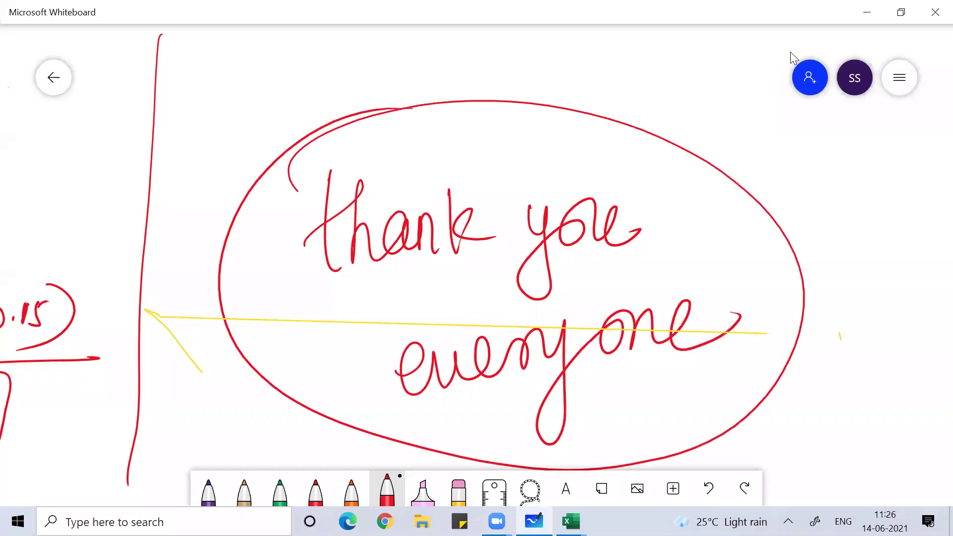
{"action": "left_click", "coordinate": [902, 1]}
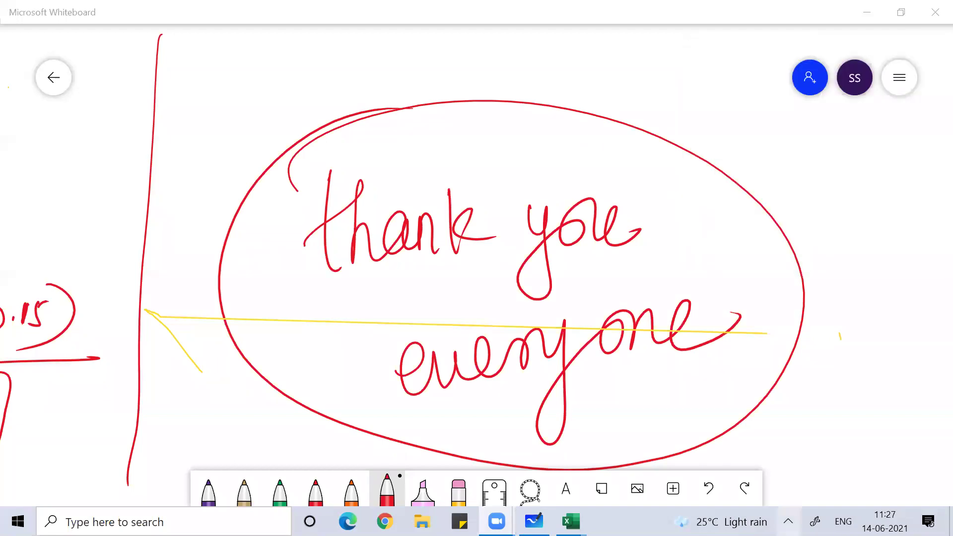
Step: Unmute the speakers and pan the canvas to show the annuity formula beside the thank-you note
{"action": "left_click", "coordinate": [788, 522]}
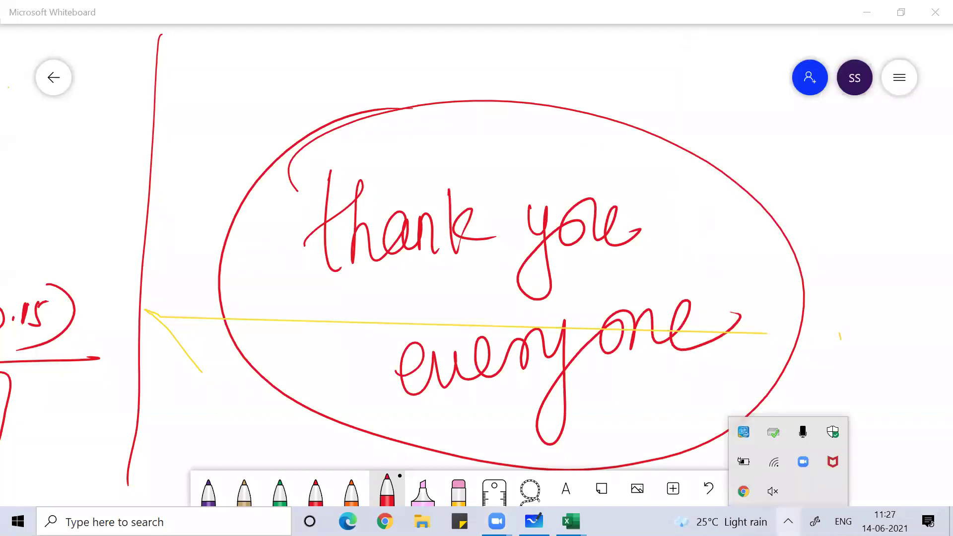
{"action": "left_click", "coordinate": [773, 494]}
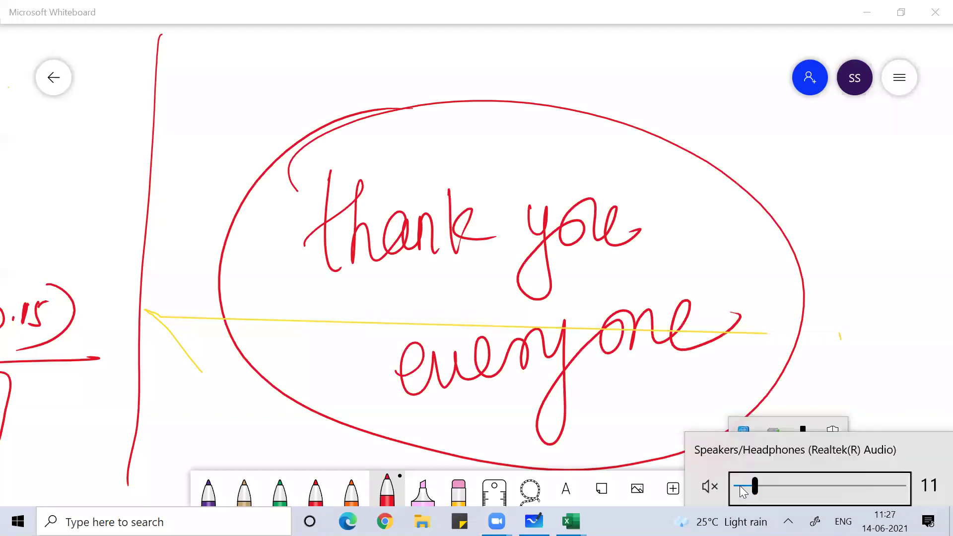
{"action": "left_click", "coordinate": [713, 487]}
{"action": "left_click", "coordinate": [863, 364]}
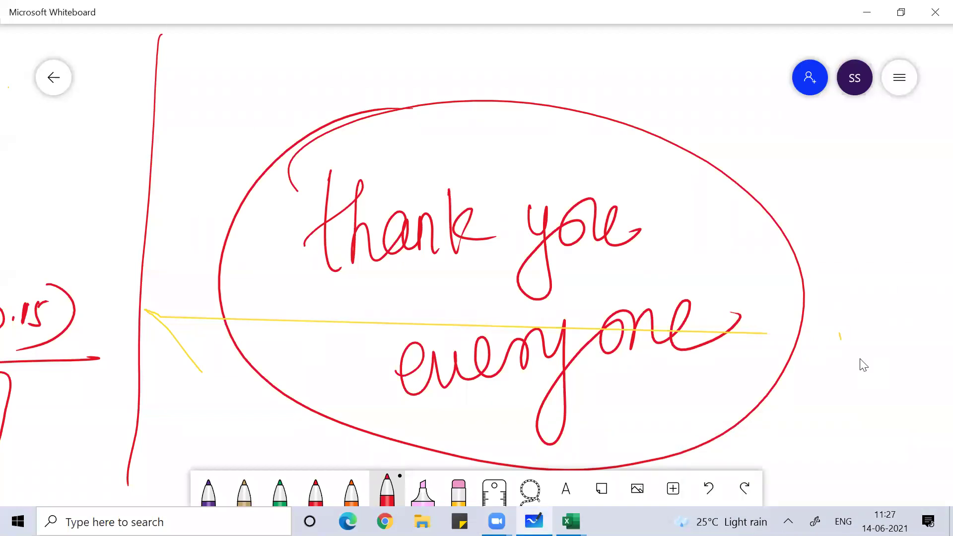
{"action": "left_click", "coordinate": [627, 70]}
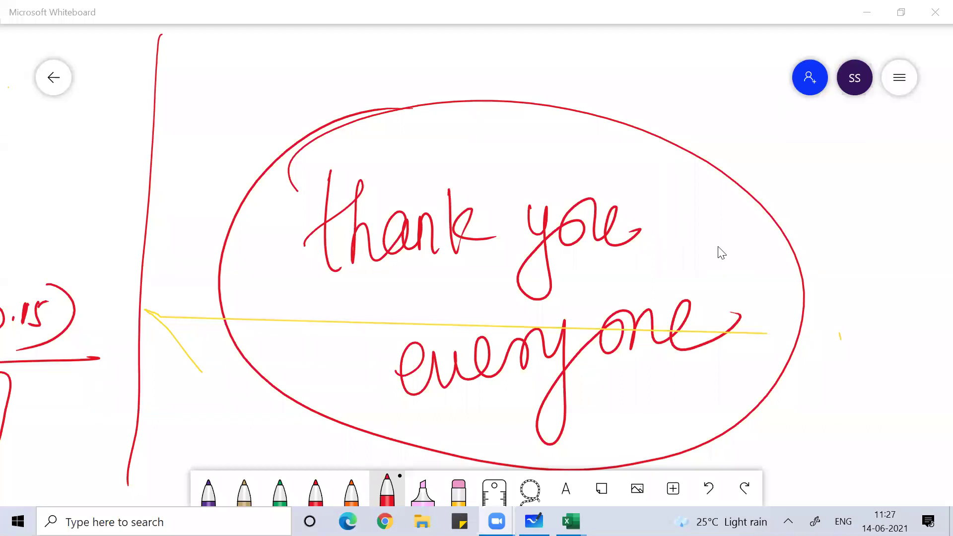
{"action": "left_click_drag", "start_coordinate": [613, 199], "coordinate": [826, 39]}
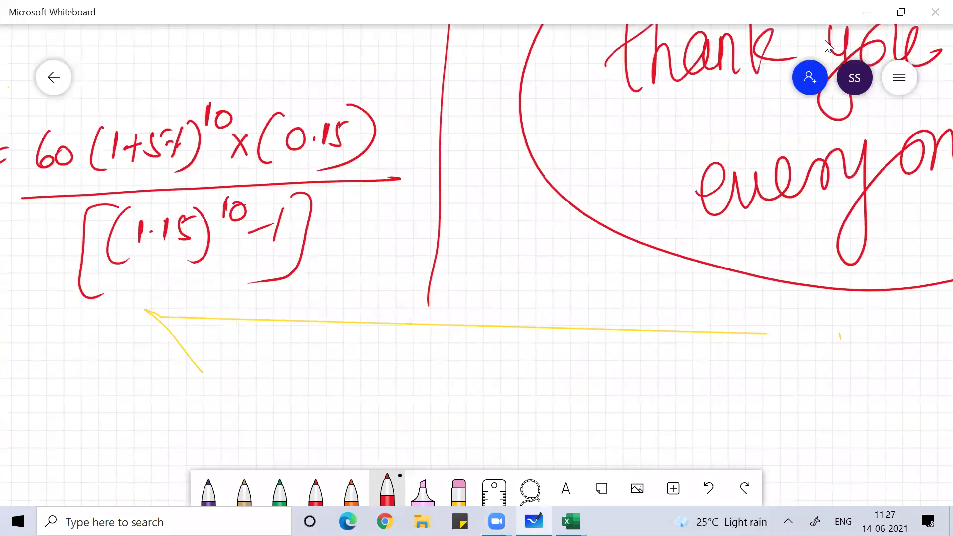